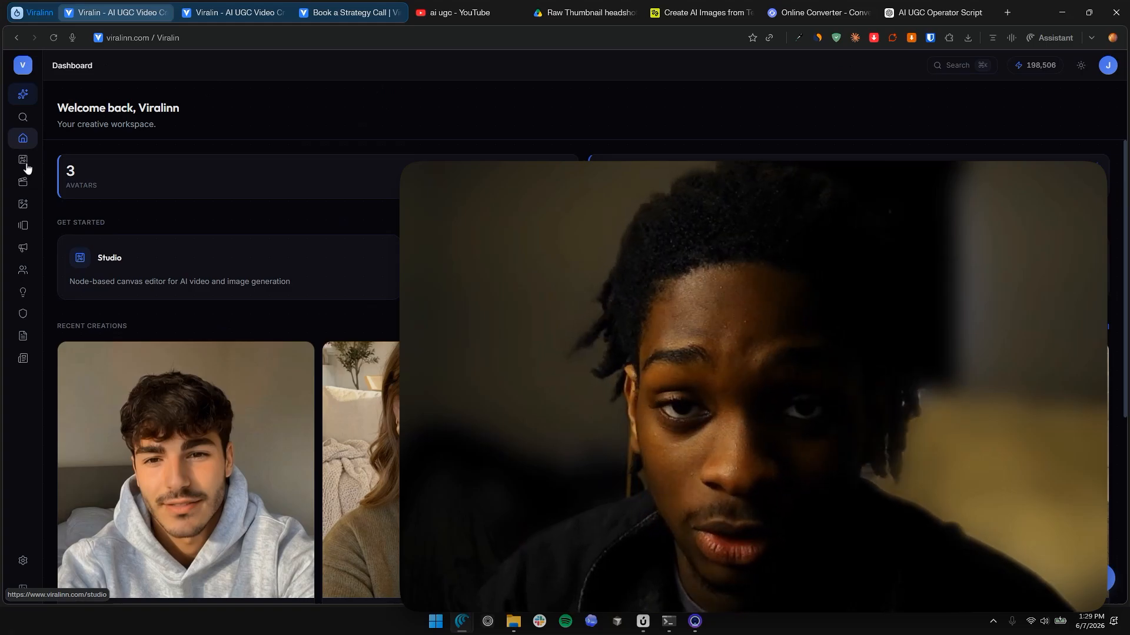
# Step: Open the Studio canvases and go to the Starter Templates project
pyautogui.click(29, 168)
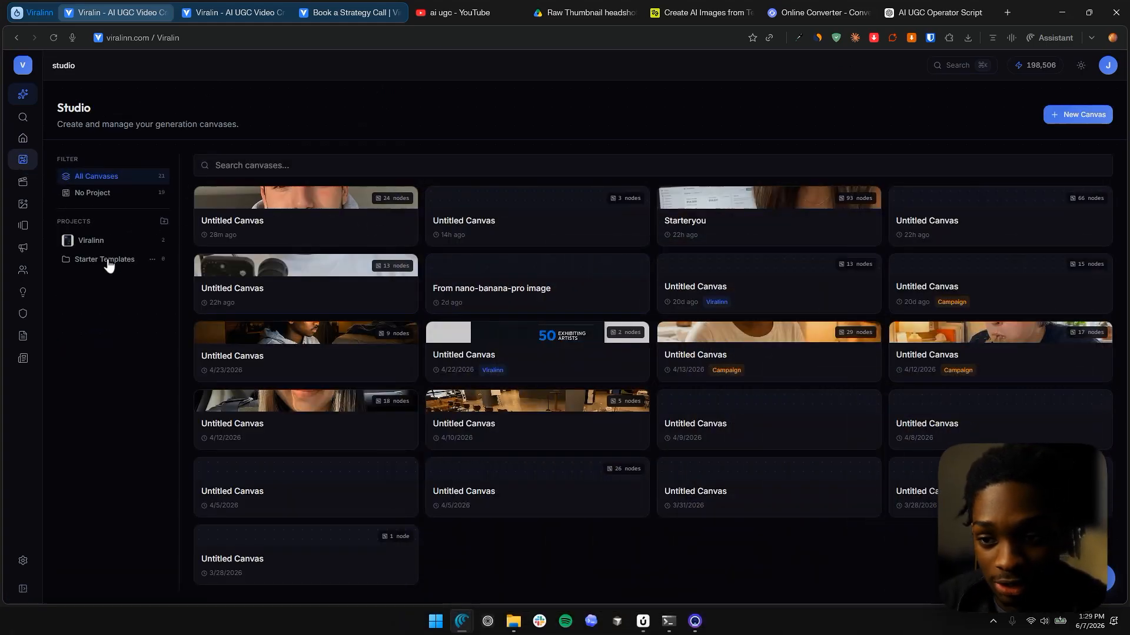
pyautogui.click(109, 265)
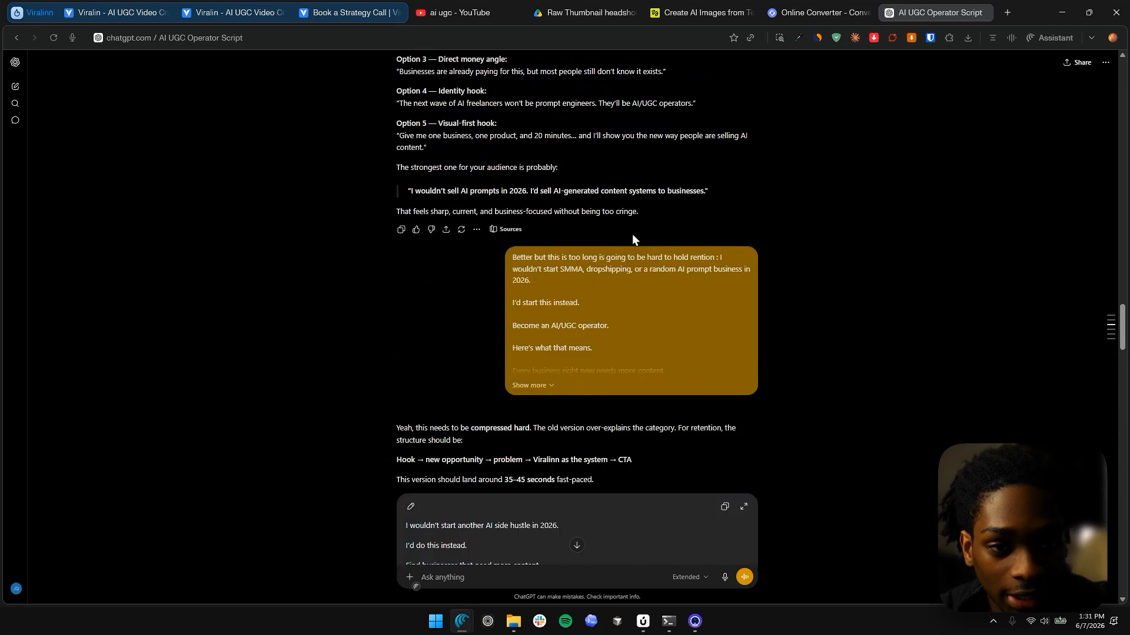
# Step: Review the AI UGC Operator Script chat in ChatGPT, down to the version split into 3–6 second speaking lines
pyautogui.scroll(20, 630, 227)
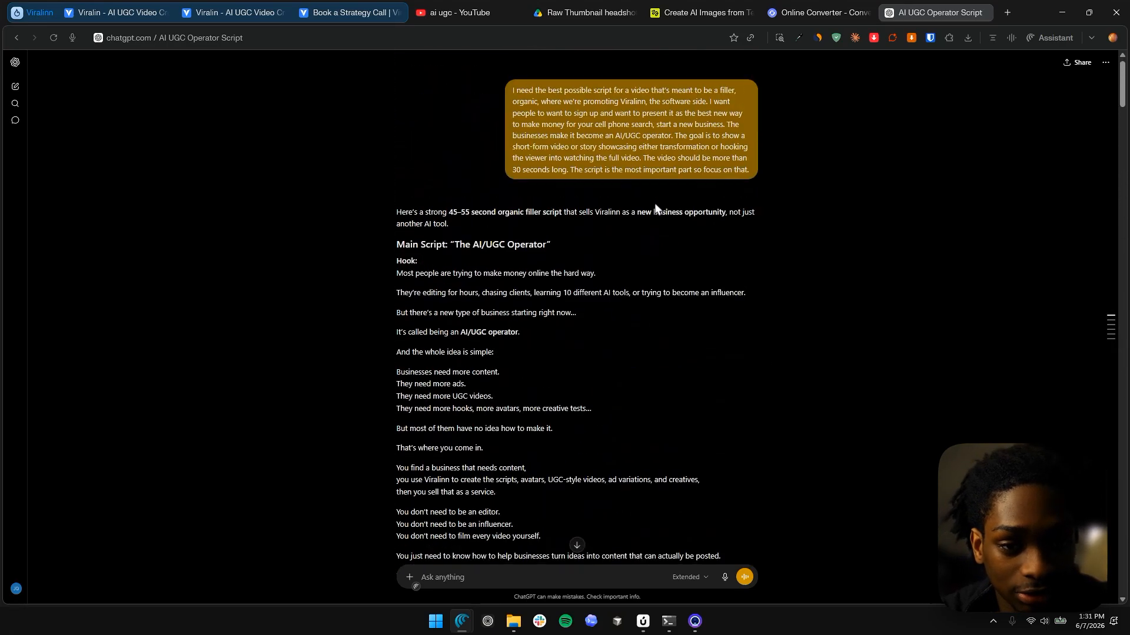
pyautogui.scroll(-16, 655, 204)
pyautogui.scroll(-20, 1037, 316)
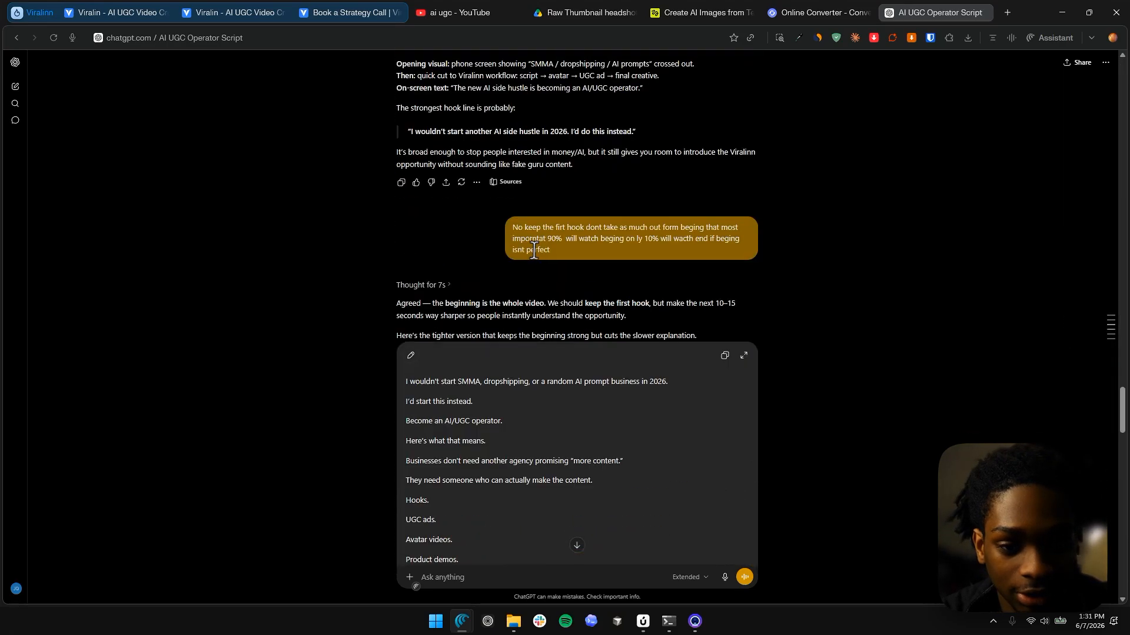
pyautogui.scroll(-15, 537, 253)
pyautogui.scroll(8, 588, 235)
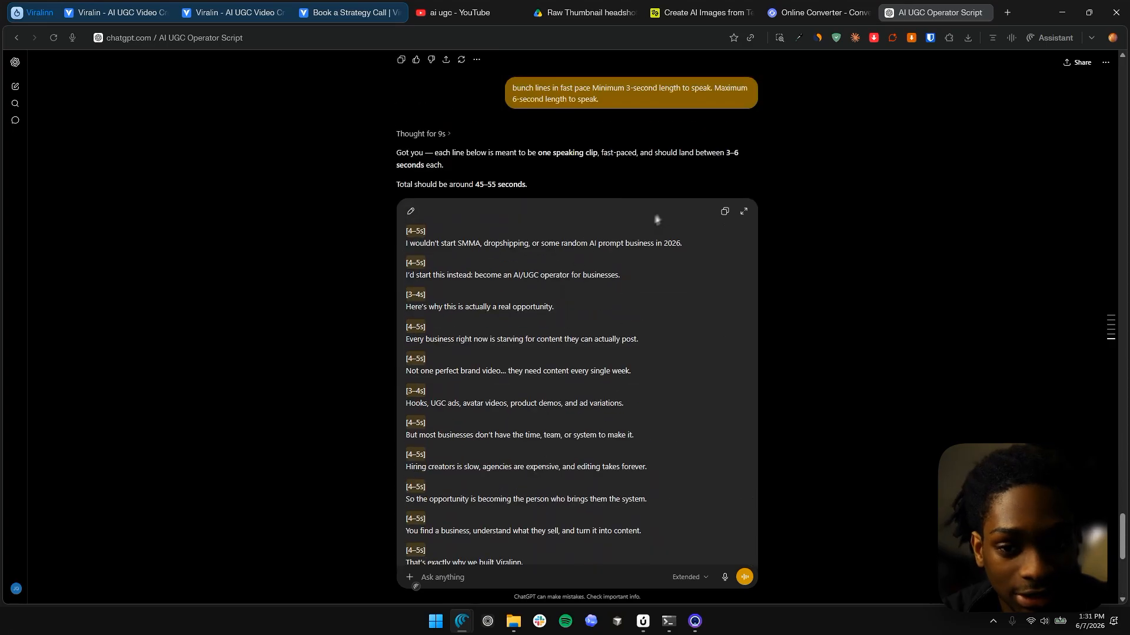
# Step: Switch to the untitled Viralinn canvas, add a text node and paste the timed AI/UGC operator script into it
pyautogui.click(126, 15)
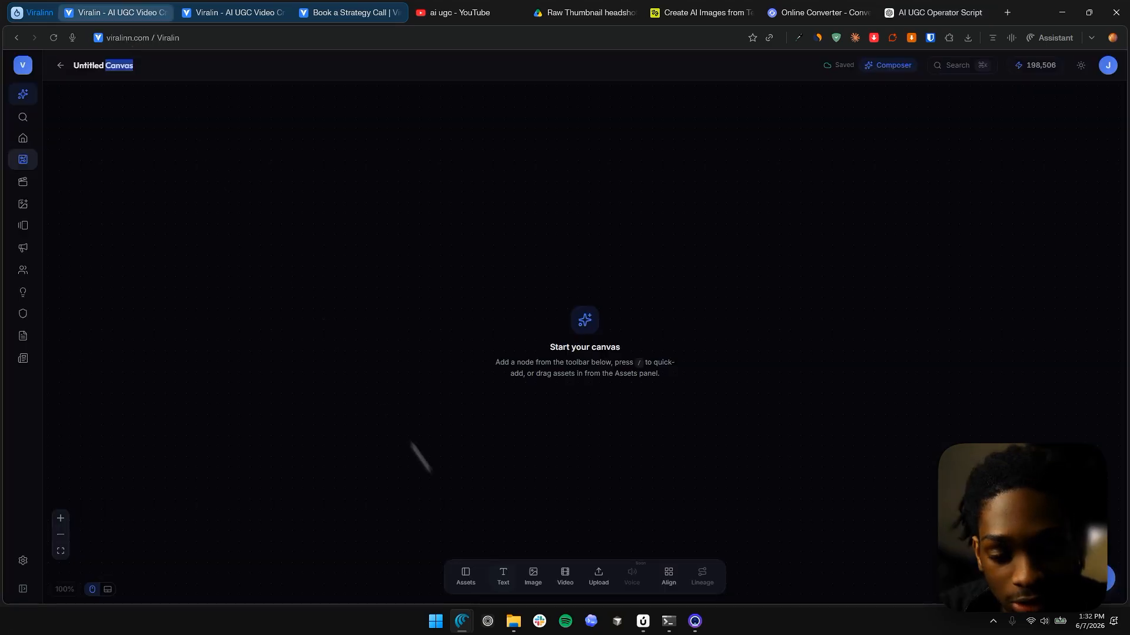
pyautogui.click(503, 575)
pyautogui.moveTo(509, 302); pyautogui.dragTo(305, 153)
pyautogui.click(306, 154)
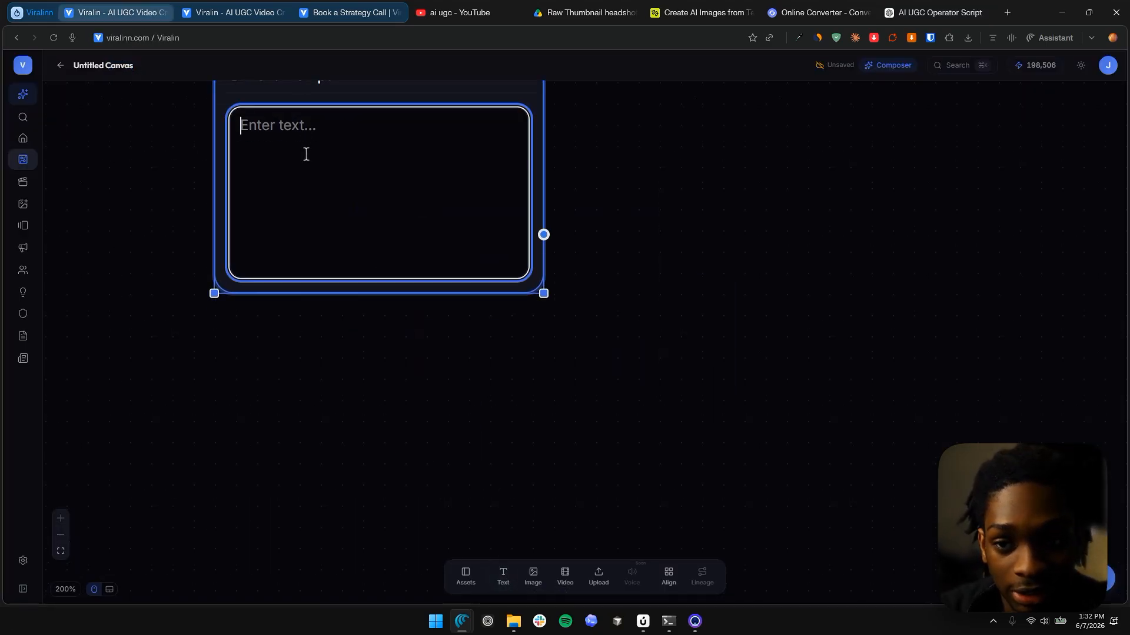
pyautogui.hotkey('ctrl', 'v')
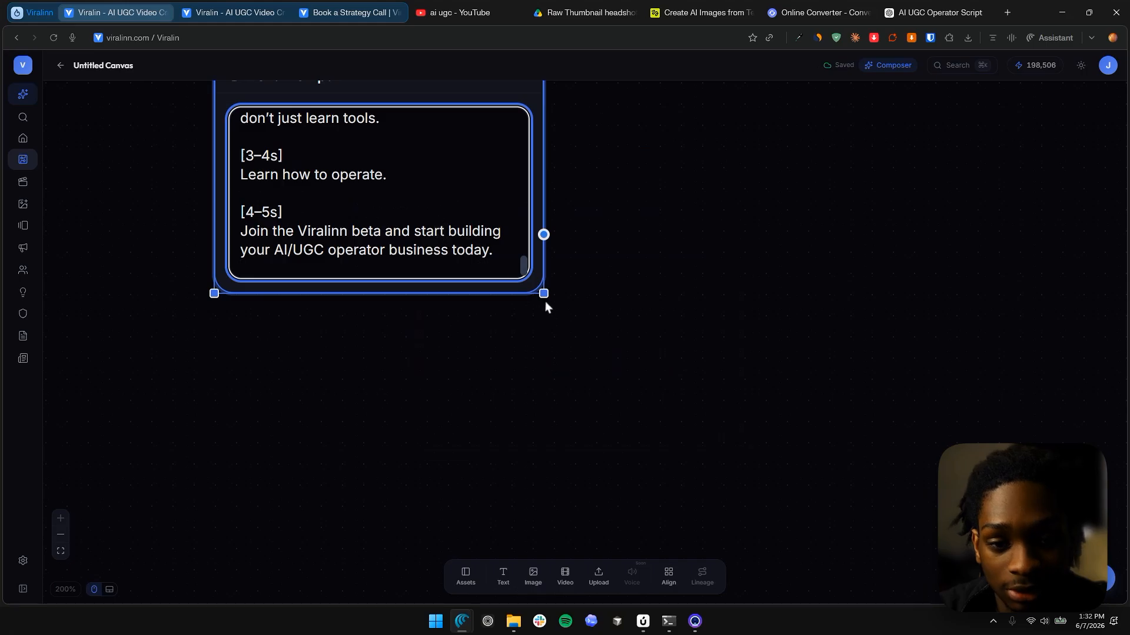
# Step: Enlarge the Text Prompt node so the whole script fits inside it, and shift it slightly on the canvas
pyautogui.moveTo(545, 301); pyautogui.dragTo(1076, 631)
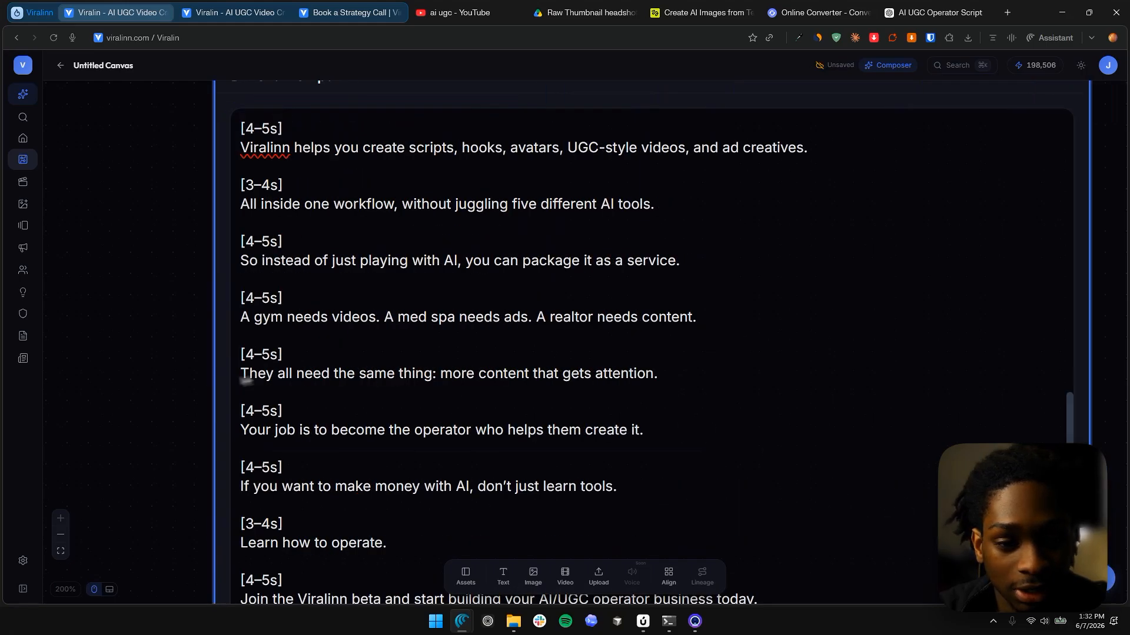
pyautogui.click(148, 359)
pyautogui.scroll(-5, 147, 359)
pyautogui.moveTo(493, 412); pyautogui.dragTo(475, 318)
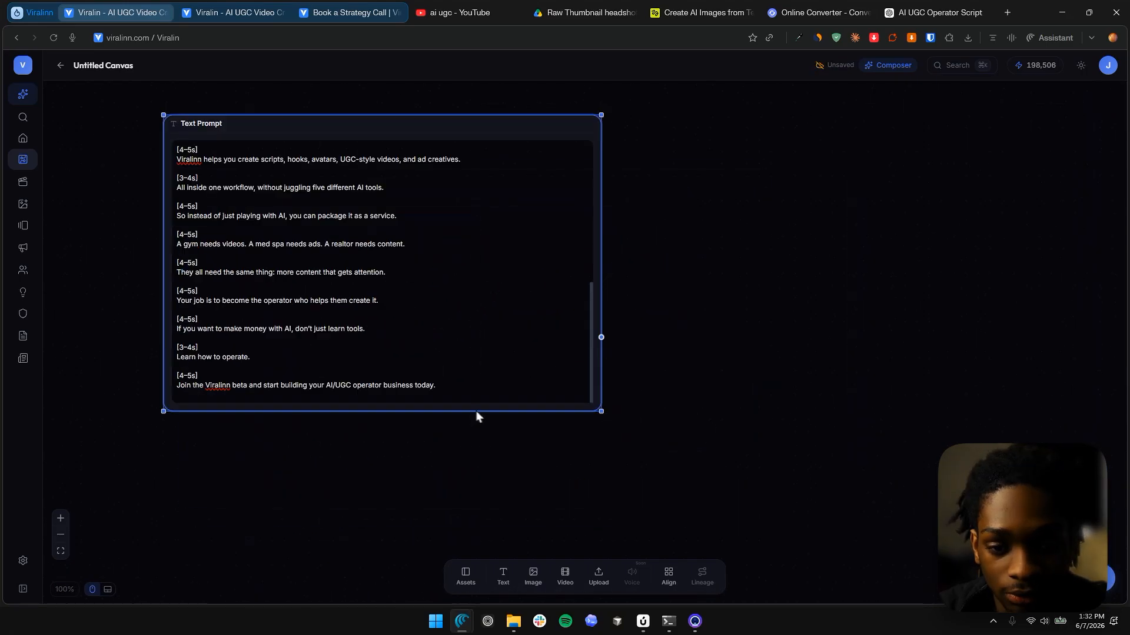
pyautogui.moveTo(600, 411); pyautogui.dragTo(572, 624)
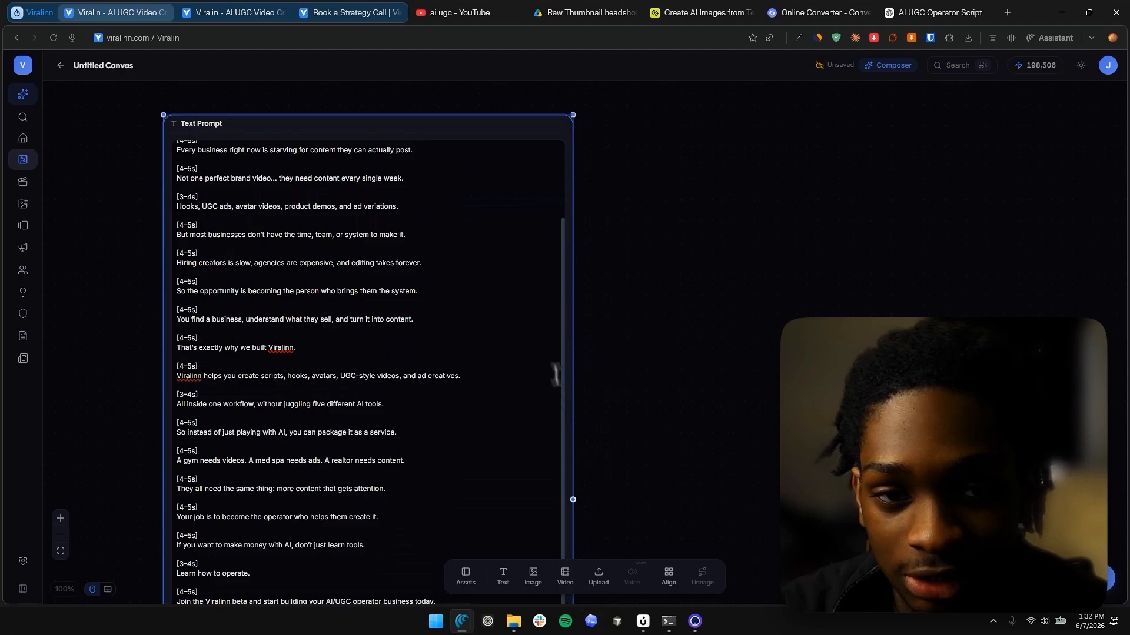
pyautogui.scroll(-4, 437, 125)
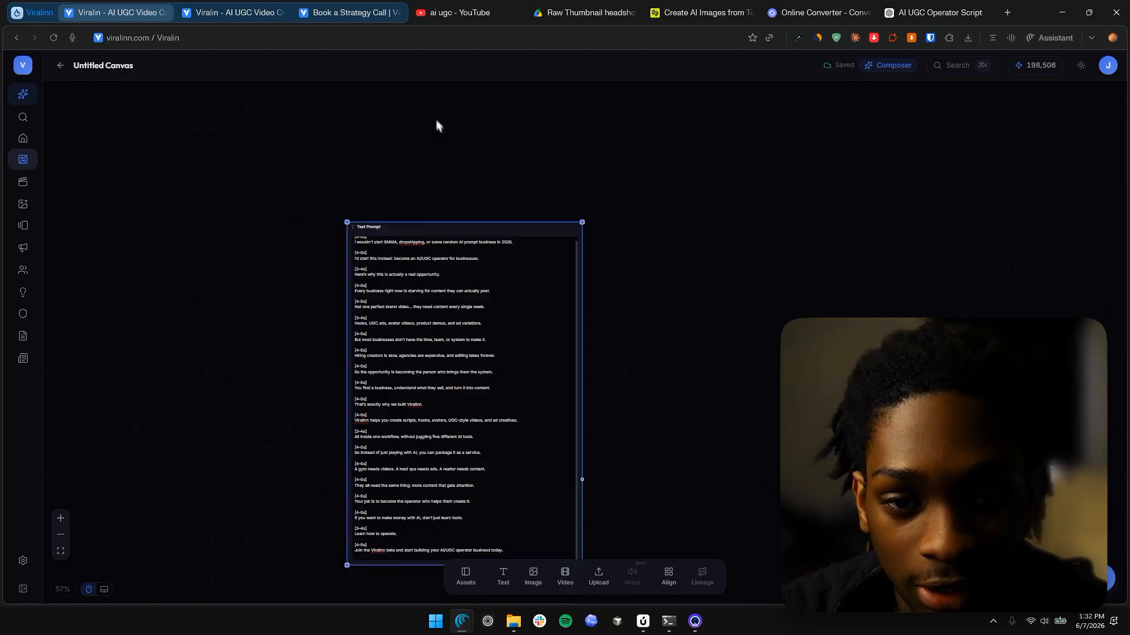
pyautogui.moveTo(470, 222); pyautogui.dragTo(449, 218)
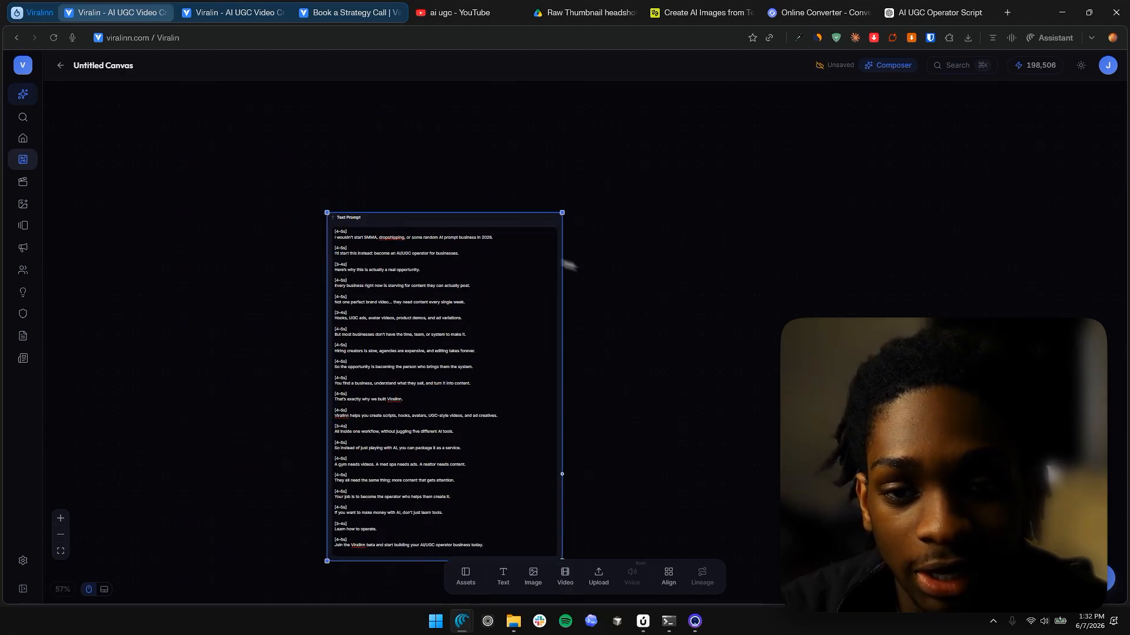
pyautogui.click(792, 399)
pyautogui.moveTo(793, 400); pyautogui.dragTo(553, 335)
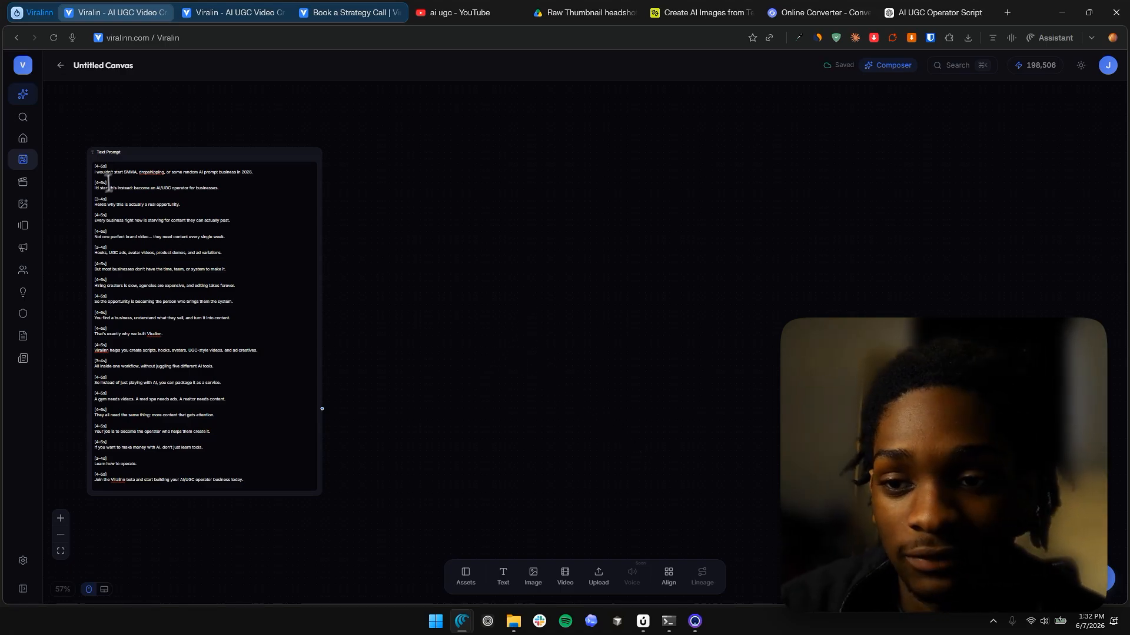
pyautogui.scroll(1, 93, 177)
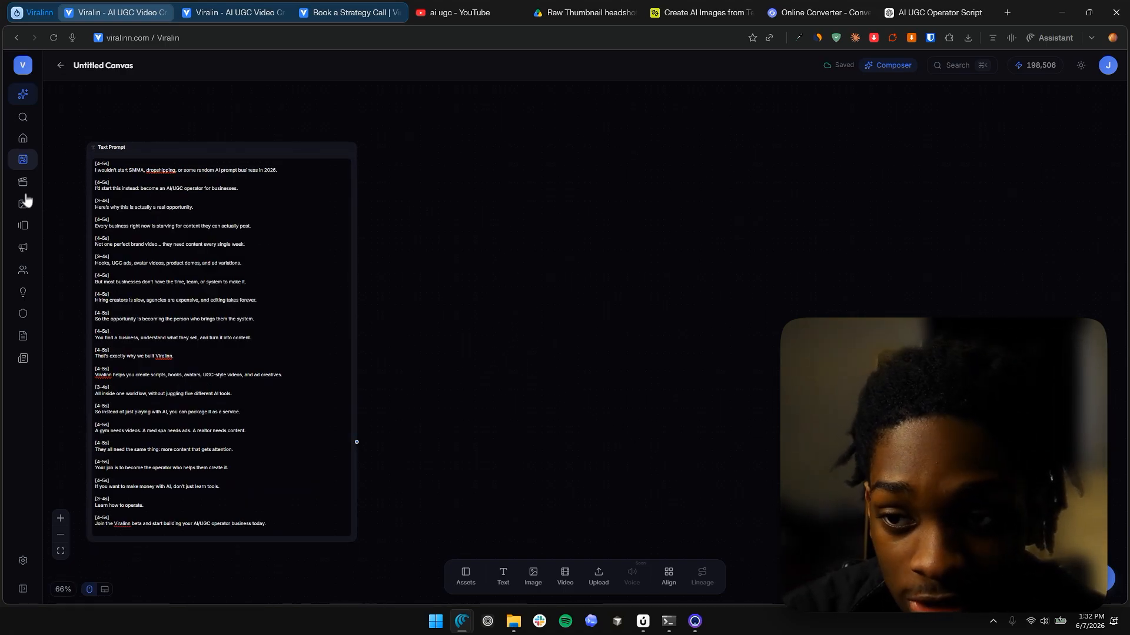
# Step: Browse the available avatars in the canvas assets
pyautogui.click(464, 578)
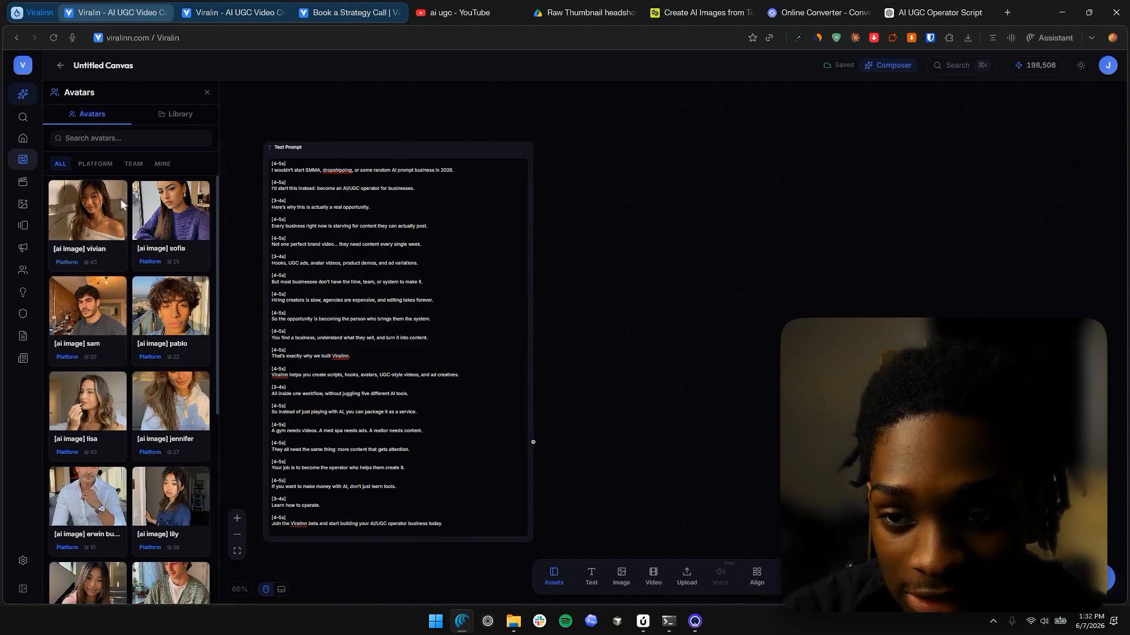
pyautogui.scroll(-1, 147, 259)
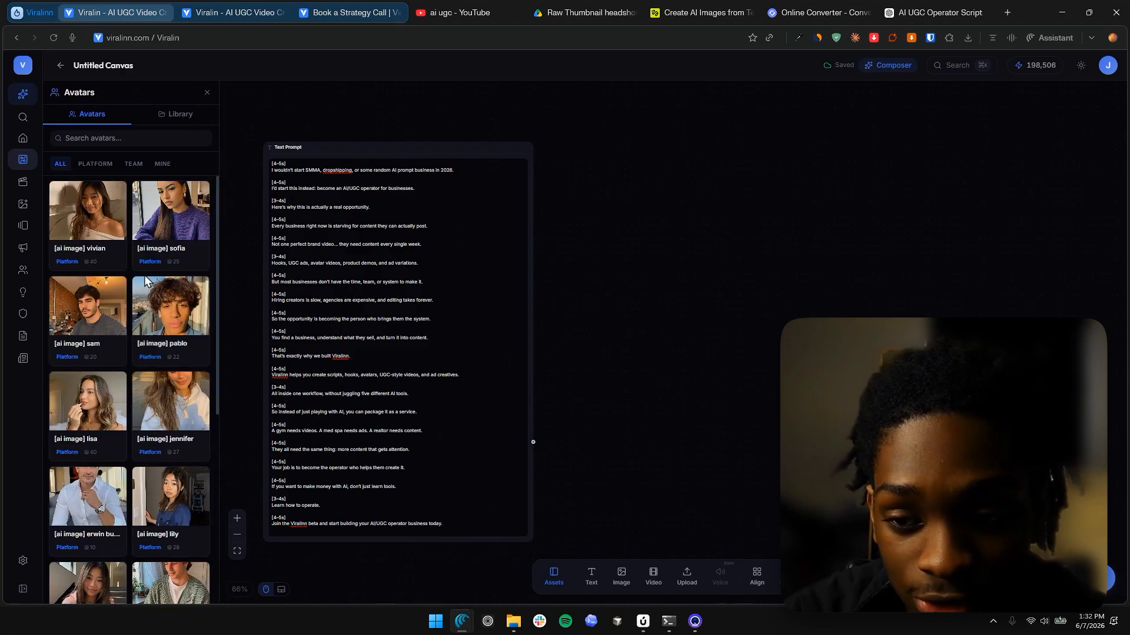
pyautogui.scroll(-4, 133, 330)
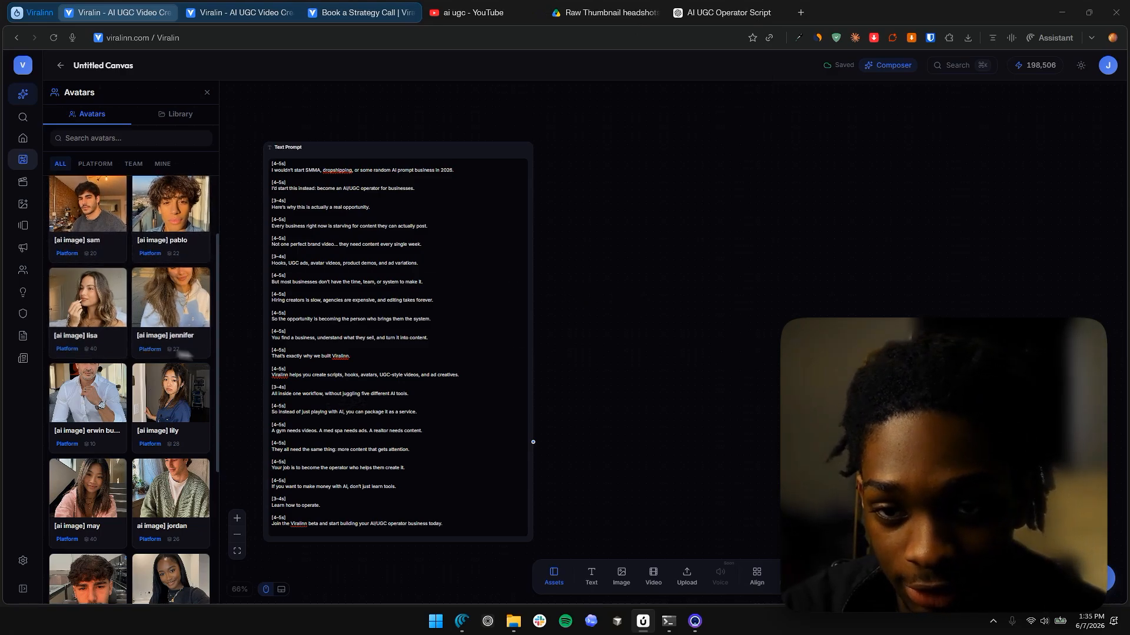
# Step: Add an upload node beside the script and load the mirror selfie of the man in black from Downloads
pyautogui.click(686, 575)
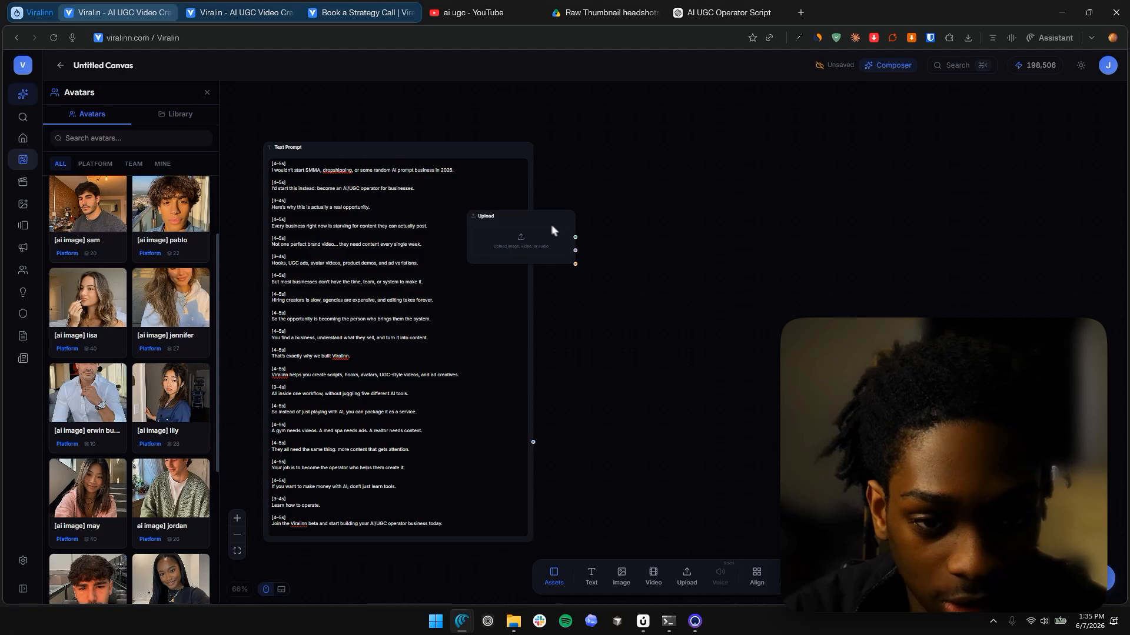
pyautogui.click(588, 234)
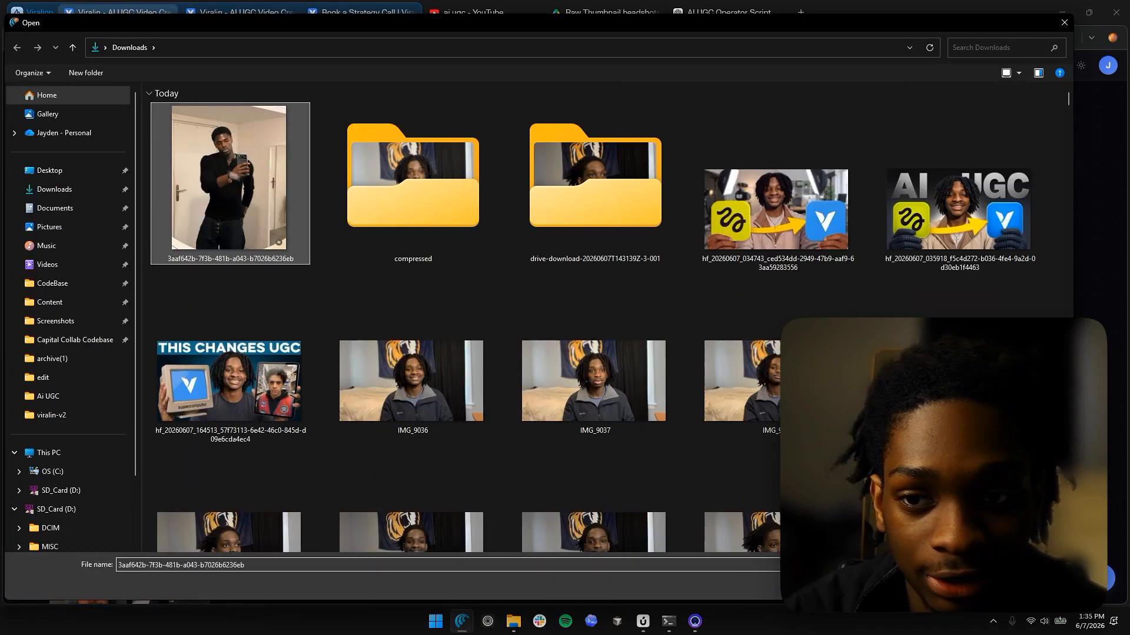
pyautogui.doubleClick(230, 182)
pyautogui.scroll(6, 601, 127)
pyautogui.moveTo(779, 224); pyautogui.dragTo(622, 315)
pyautogui.scroll(-5, 606, 317)
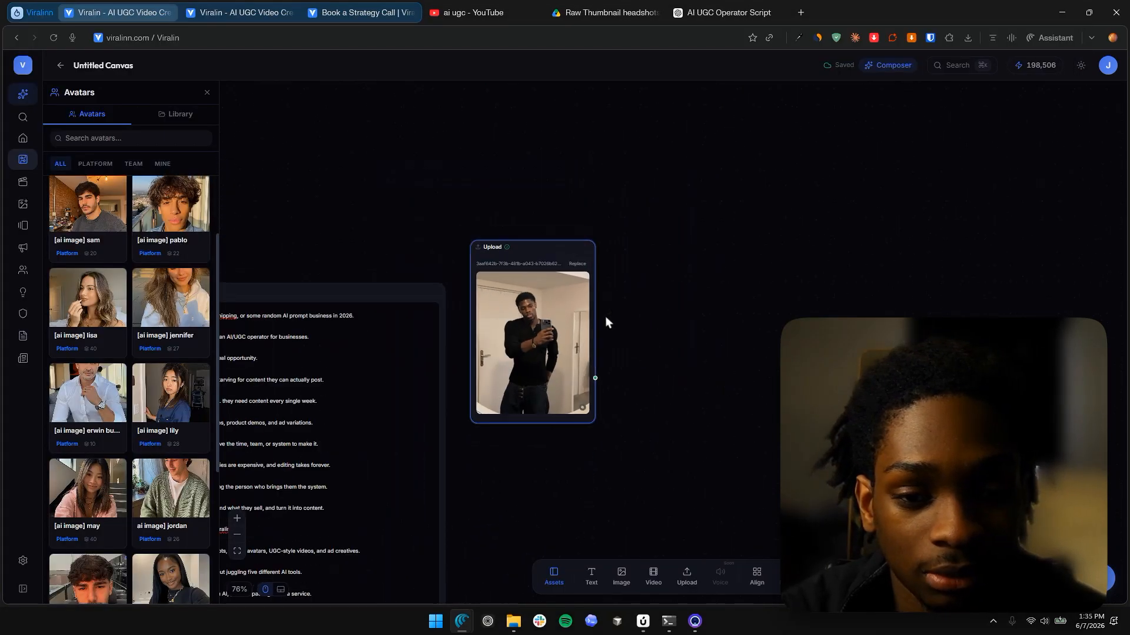
pyautogui.scroll(5, 606, 321)
# Step: Open Pinterest in a new browser tab and look through the home feed for visual references
pyautogui.click(800, 13)
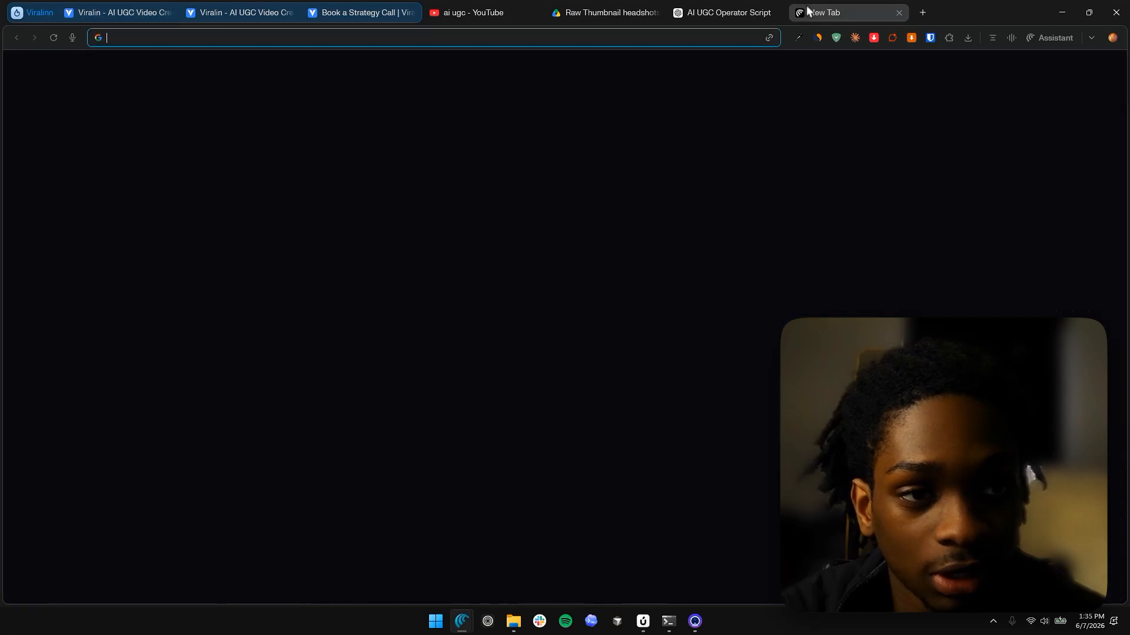
pyautogui.write('pin')
pyautogui.press('Return')
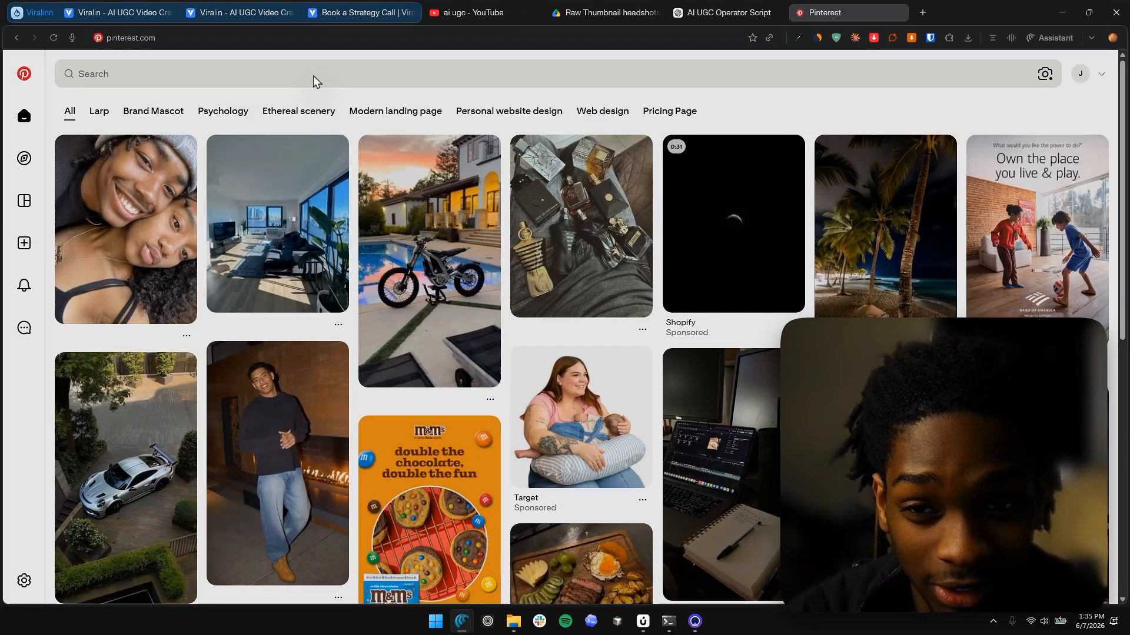
pyautogui.scroll(-6, 247, 247)
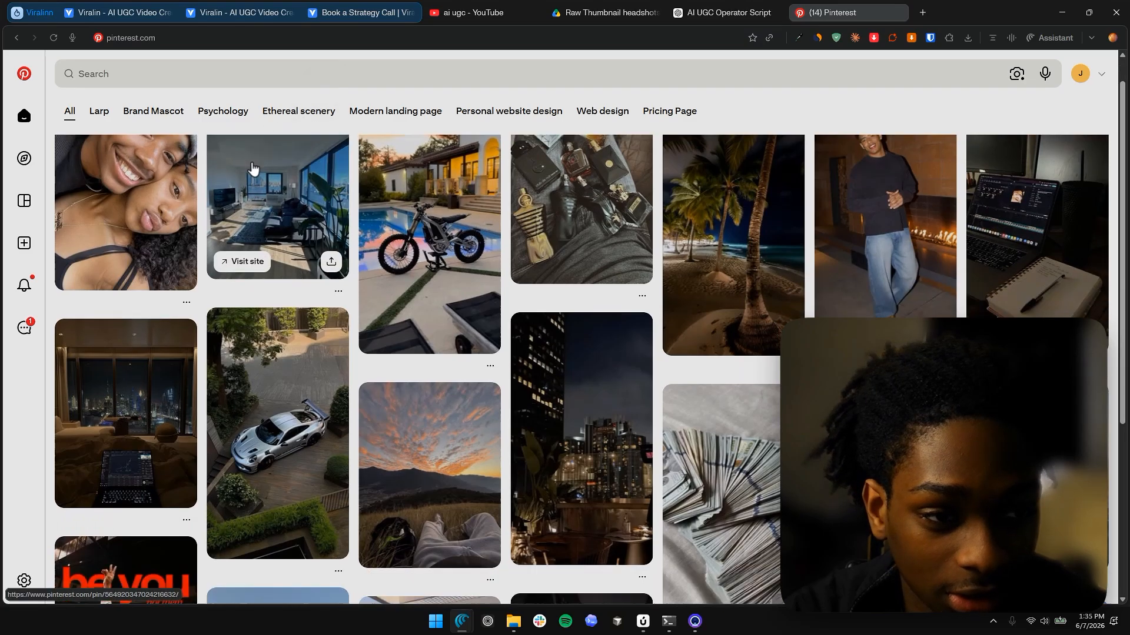
pyautogui.scroll(4, 187, 120)
pyautogui.scroll(3, 186, 120)
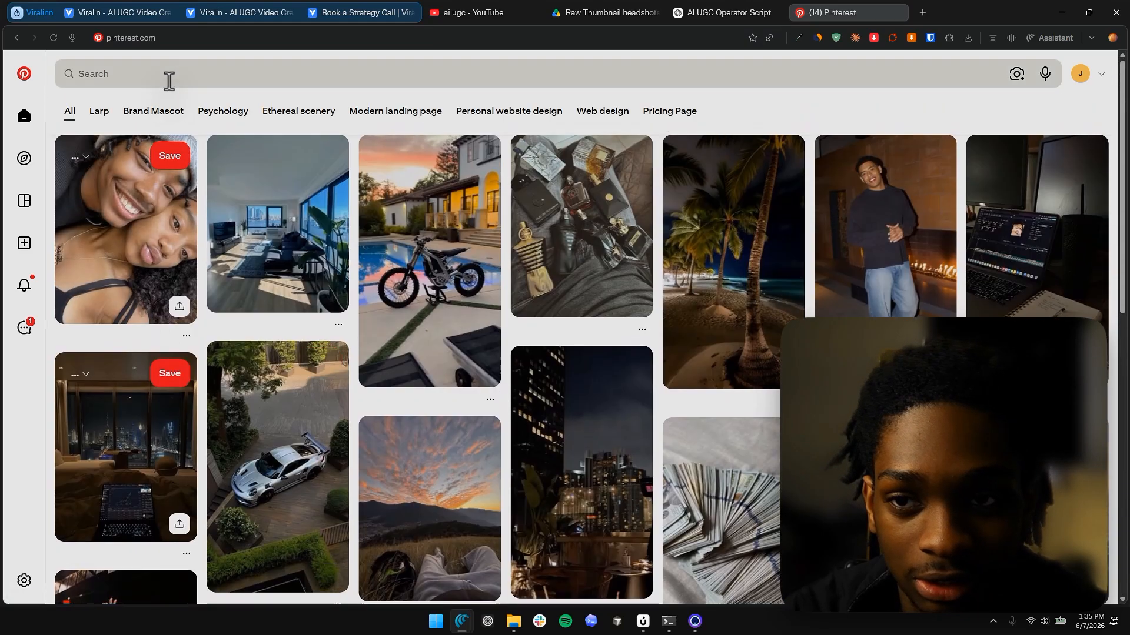
# Step: Search Pinterest for "tjr" and browse the resulting pins for a reference scene
pyautogui.click(187, 88)
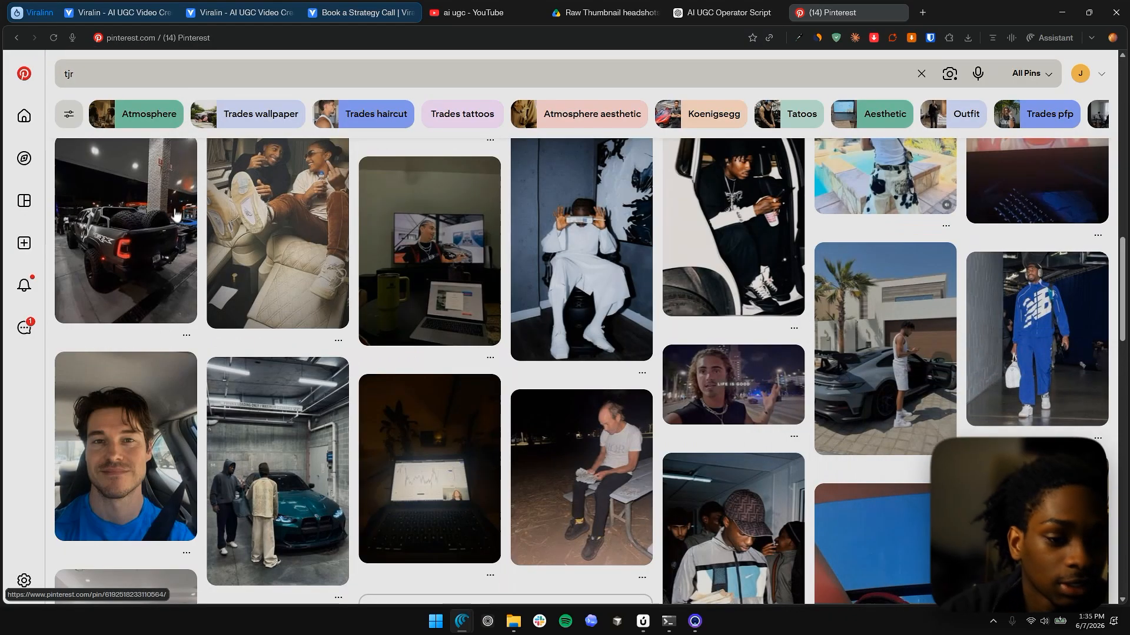
pyautogui.scroll(-3, 176, 213)
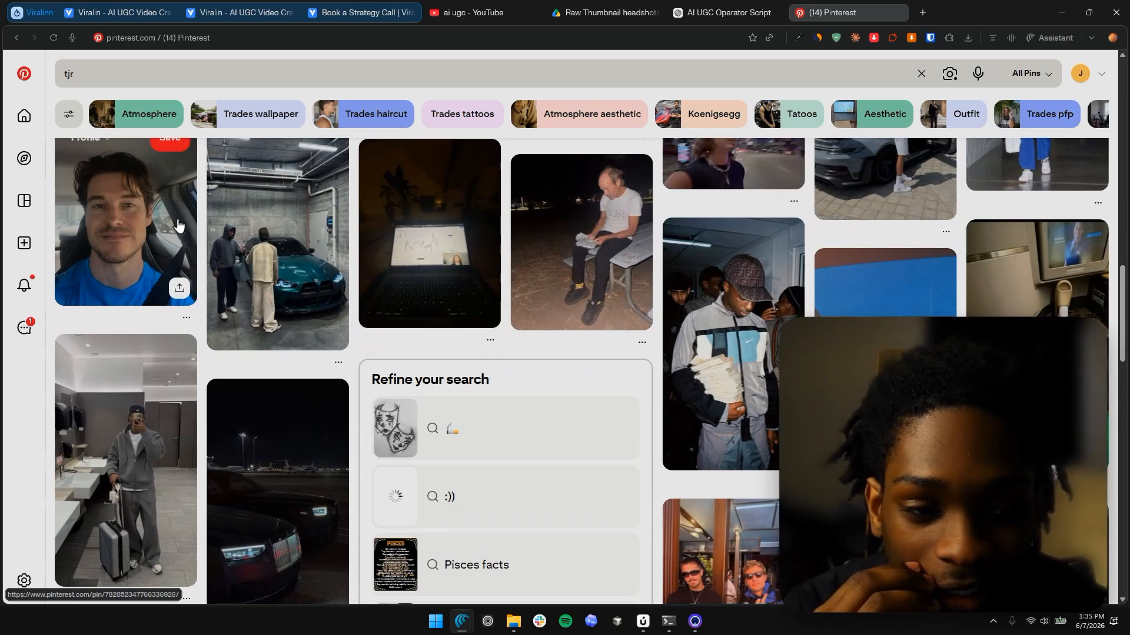
pyautogui.scroll(-10, 178, 224)
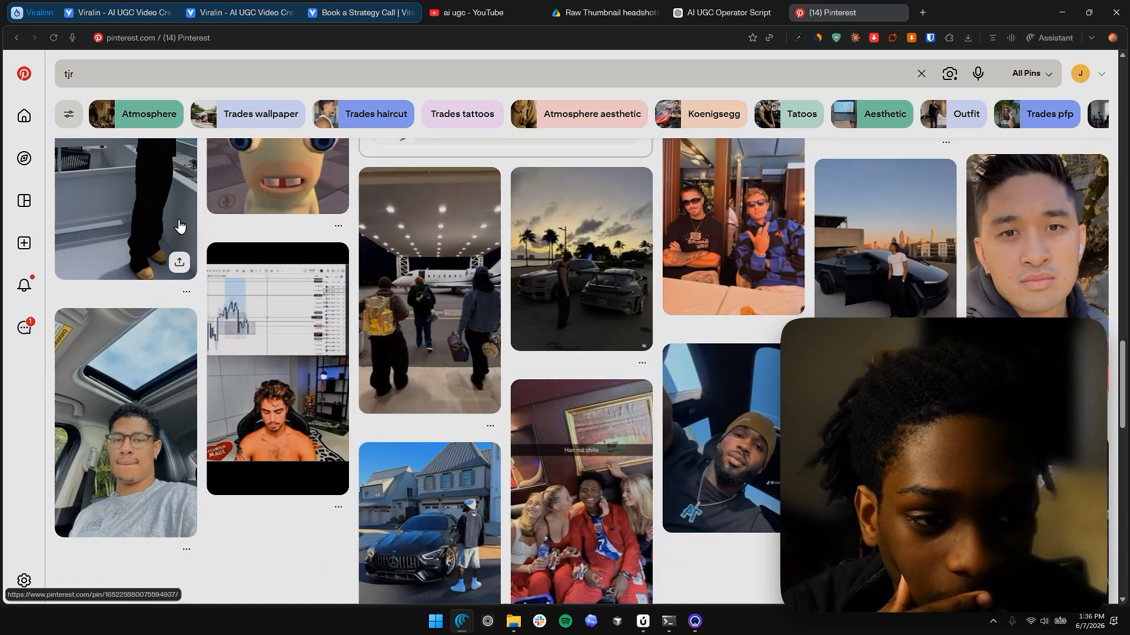
pyautogui.scroll(-3, 179, 225)
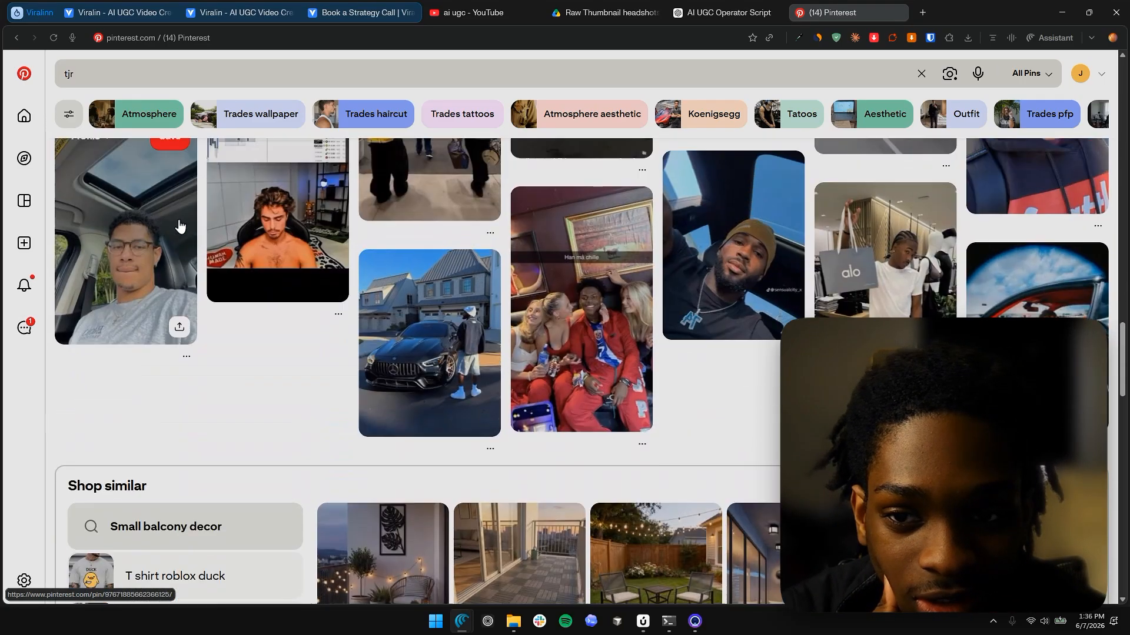
pyautogui.scroll(3, 180, 225)
# Step: Open the video pin showing a trading chart above a man at his desk and pause it for inspection
pyautogui.click(238, 340)
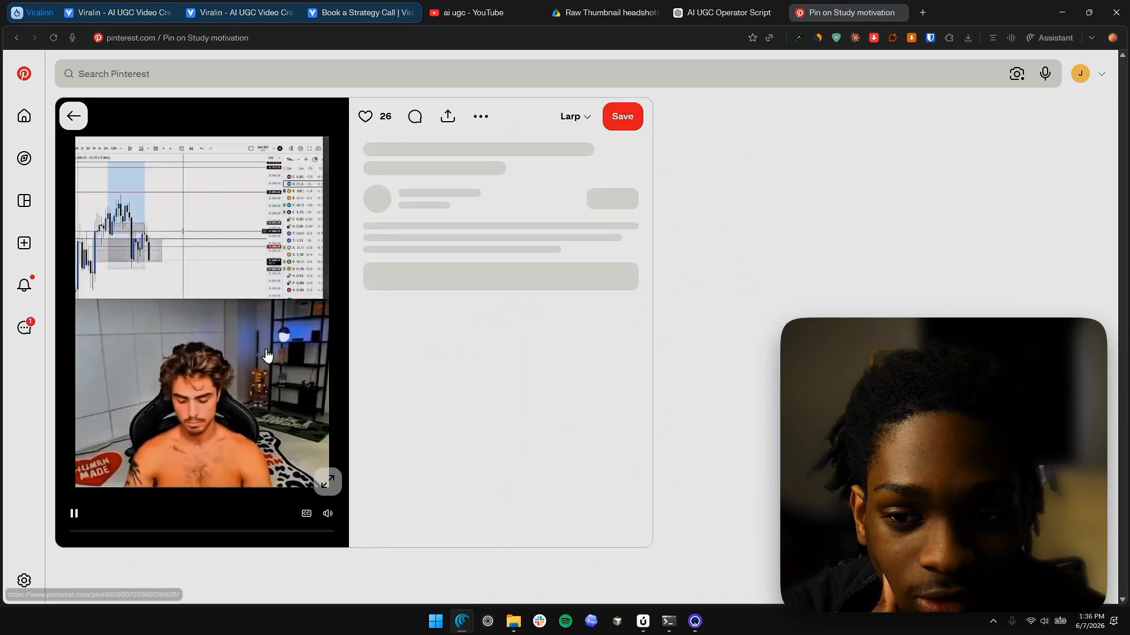
pyautogui.click(241, 340)
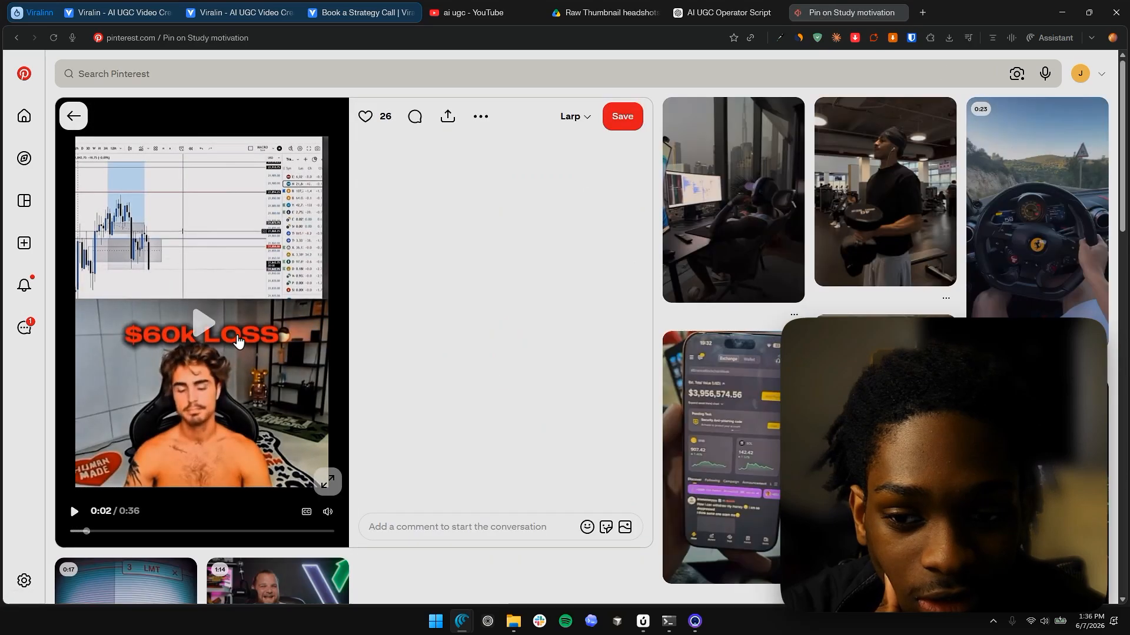
pyautogui.click(682, 412)
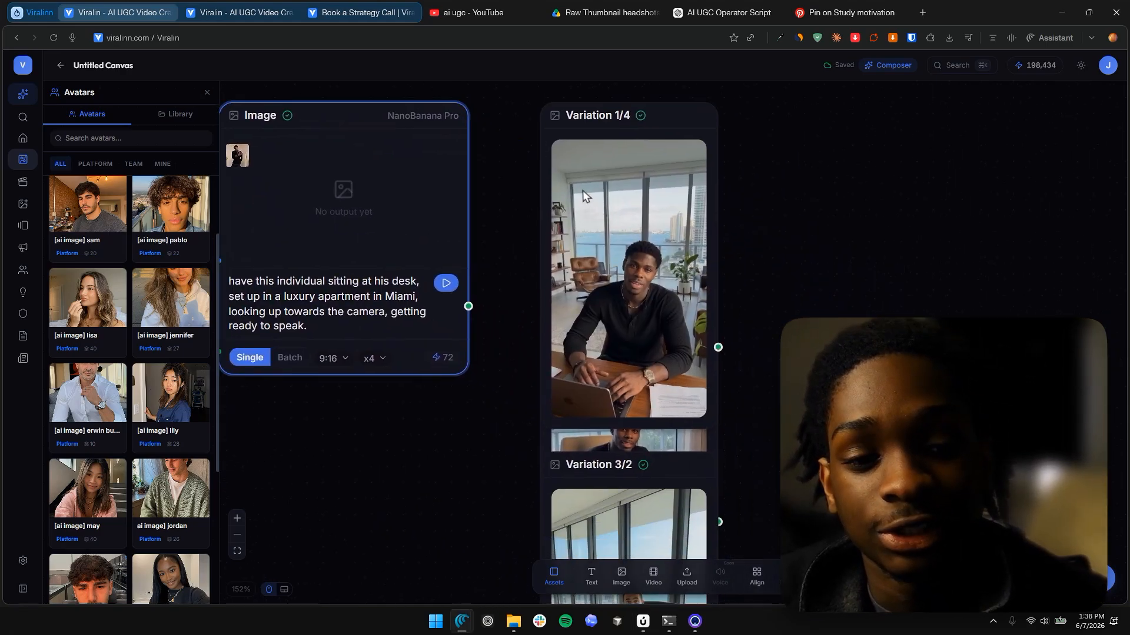
# Step: Spread the four overlapping generated image variations apart on the Viralinn canvas so each can be compared
pyautogui.moveTo(618, 113); pyautogui.dragTo(801, 88)
pyautogui.moveTo(675, 301); pyautogui.dragTo(625, 97)
pyautogui.moveTo(676, 341); pyautogui.dragTo(650, 171)
pyautogui.moveTo(617, 436); pyautogui.dragTo(810, 327)
pyautogui.scroll(2, 810, 326)
pyautogui.scroll(-1, 809, 327)
pyautogui.scroll(1, 809, 326)
pyautogui.moveTo(653, 459); pyautogui.dragTo(741, 118)
pyautogui.moveTo(836, 147); pyautogui.dragTo(856, 452)
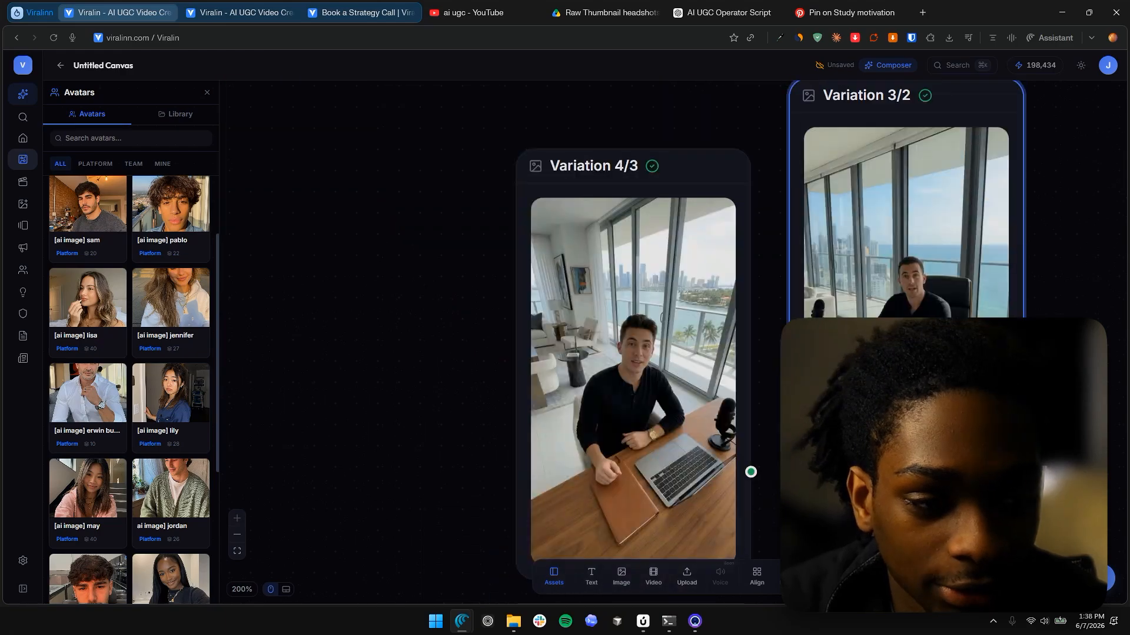
pyautogui.moveTo(898, 208); pyautogui.dragTo(879, 283)
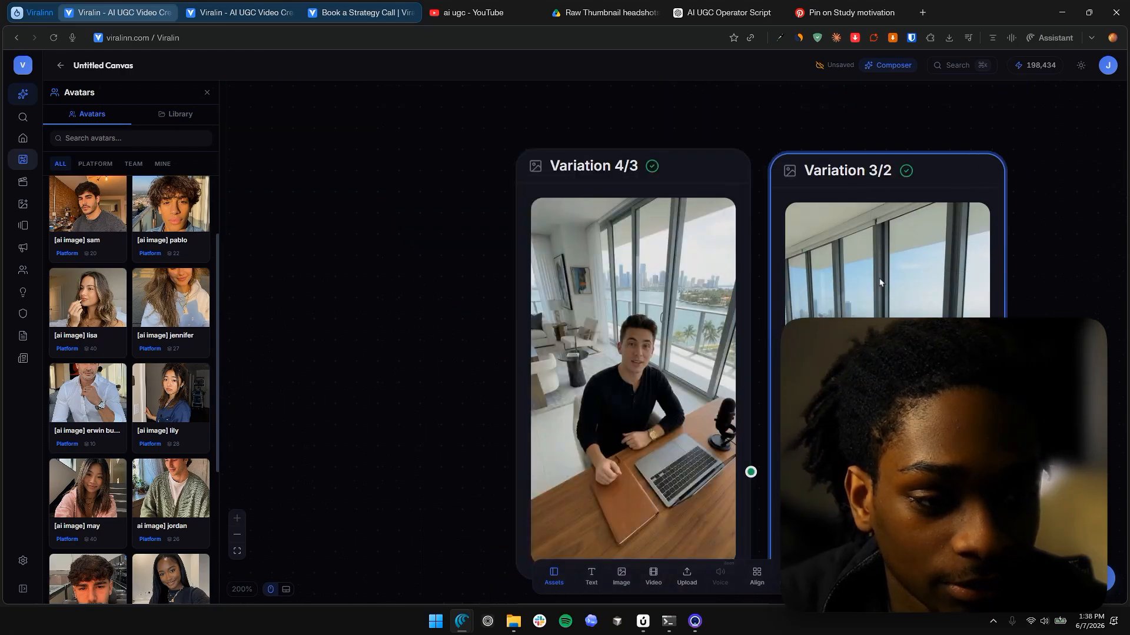
pyautogui.moveTo(760, 118); pyautogui.dragTo(765, 539)
pyautogui.moveTo(779, 221); pyautogui.dragTo(713, 436)
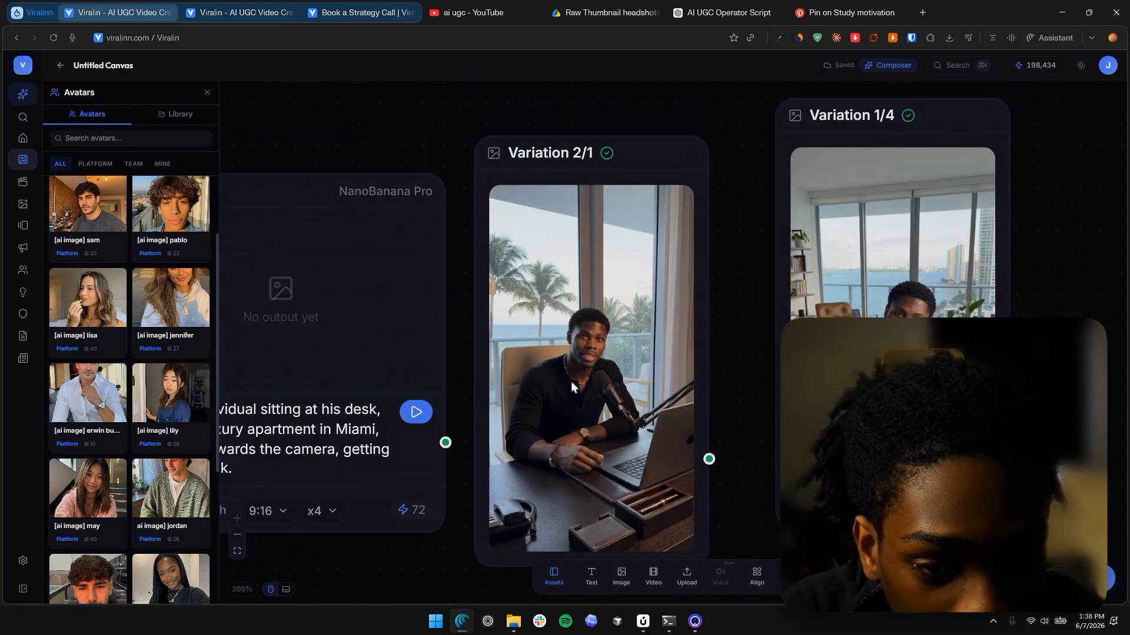
# Step: Stack the Variation 2/1 and Variation 1/4 images in one column beside the empty image node, with Variation 2/1 on top
pyautogui.click(697, 424)
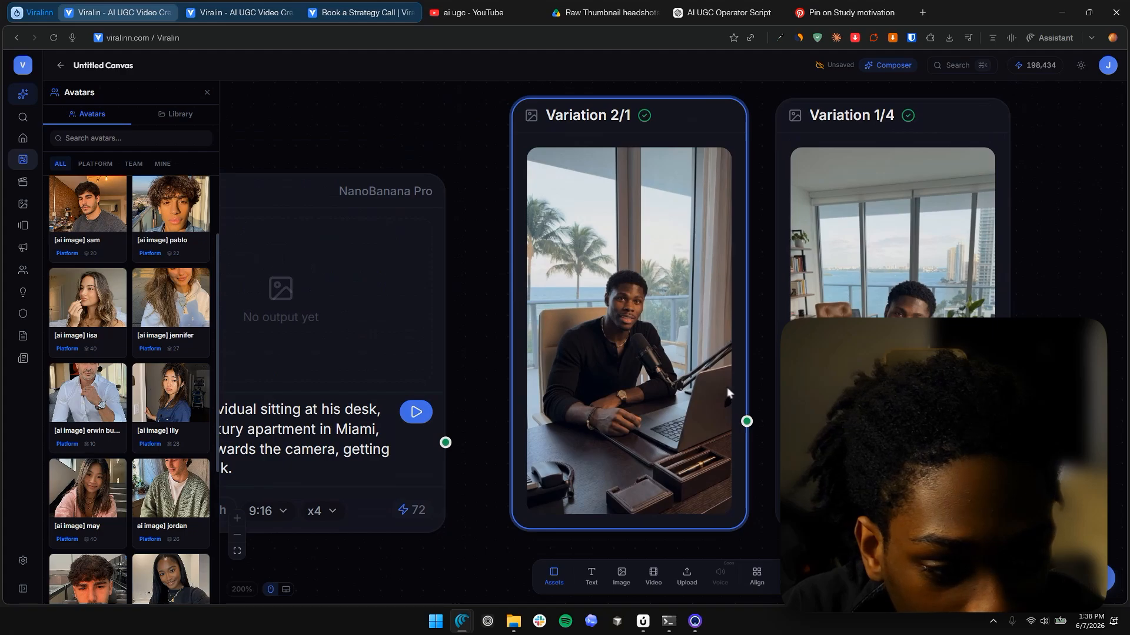
pyautogui.scroll(-5, 706, 382)
pyautogui.moveTo(649, 411); pyautogui.dragTo(517, 261)
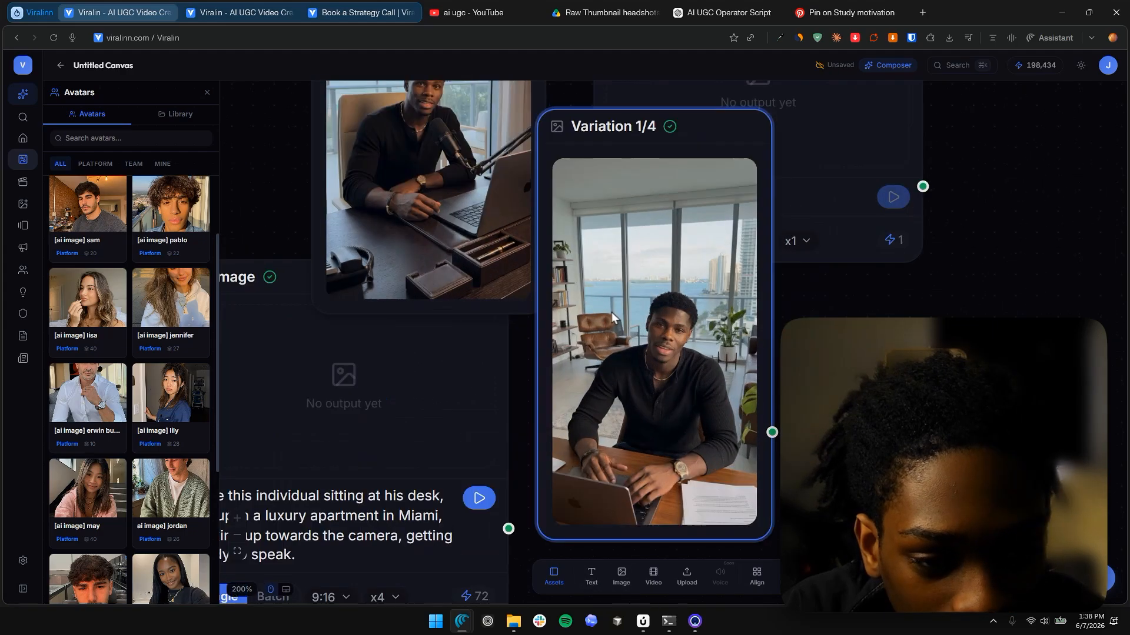
pyautogui.scroll(-8, 623, 313)
pyautogui.moveTo(578, 237); pyautogui.dragTo(600, 170)
pyautogui.moveTo(634, 234); pyautogui.dragTo(721, 209)
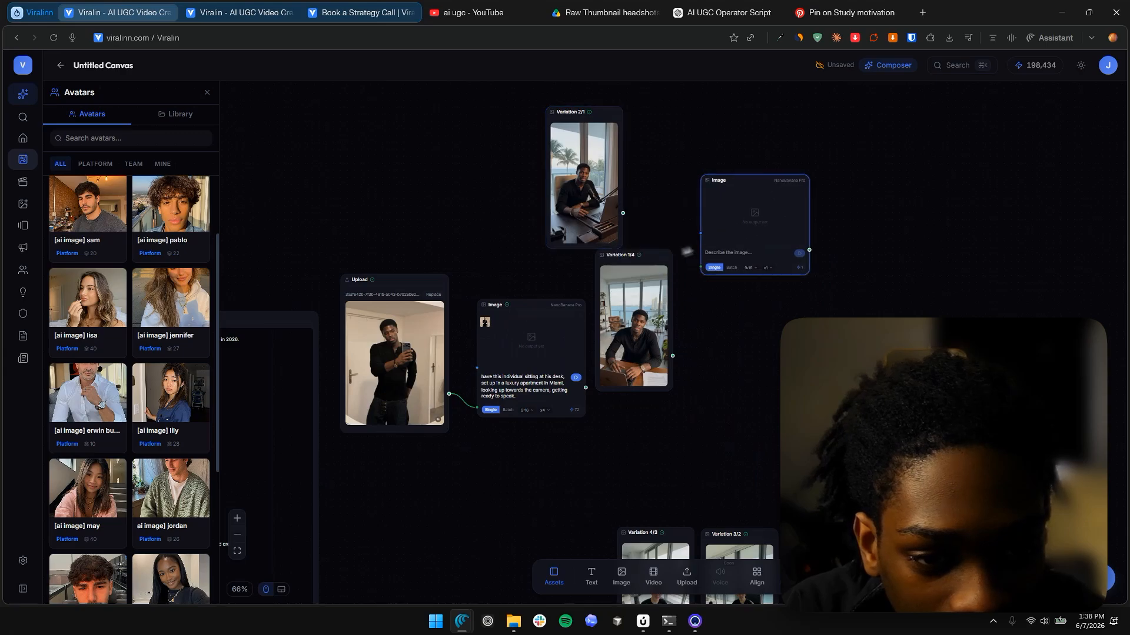
pyautogui.moveTo(627, 272); pyautogui.dragTo(607, 265)
pyautogui.moveTo(598, 175); pyautogui.dragTo(630, 163)
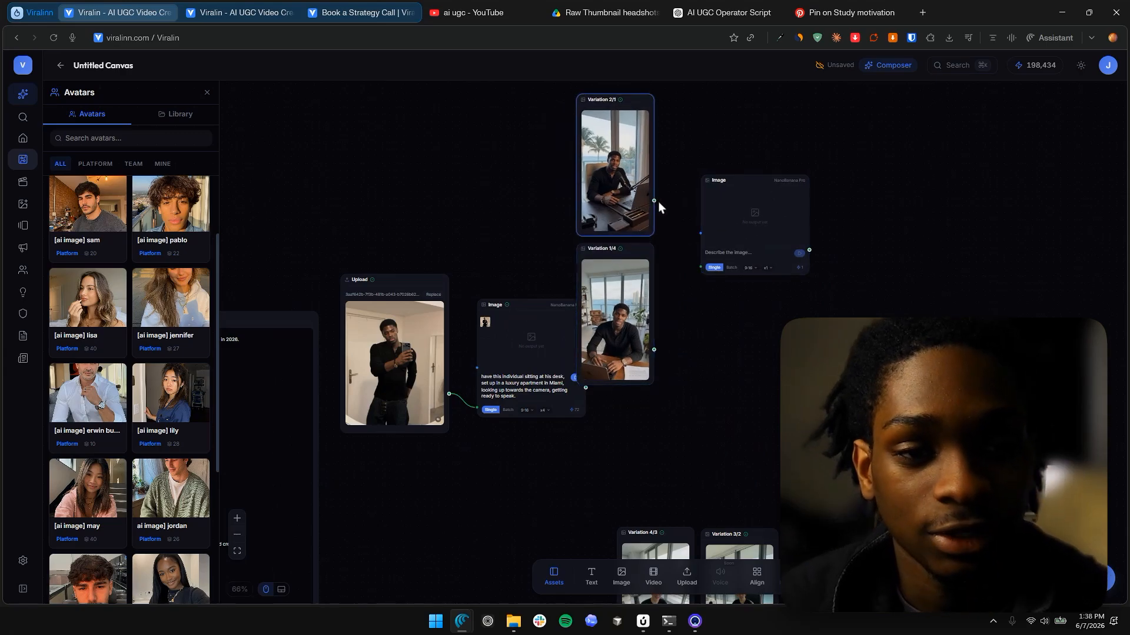
# Step: Connect Variation 2/1 and Variation 1/4 to the empty image node, set it to Batch, and compare the two images
pyautogui.moveTo(654, 201); pyautogui.dragTo(708, 267)
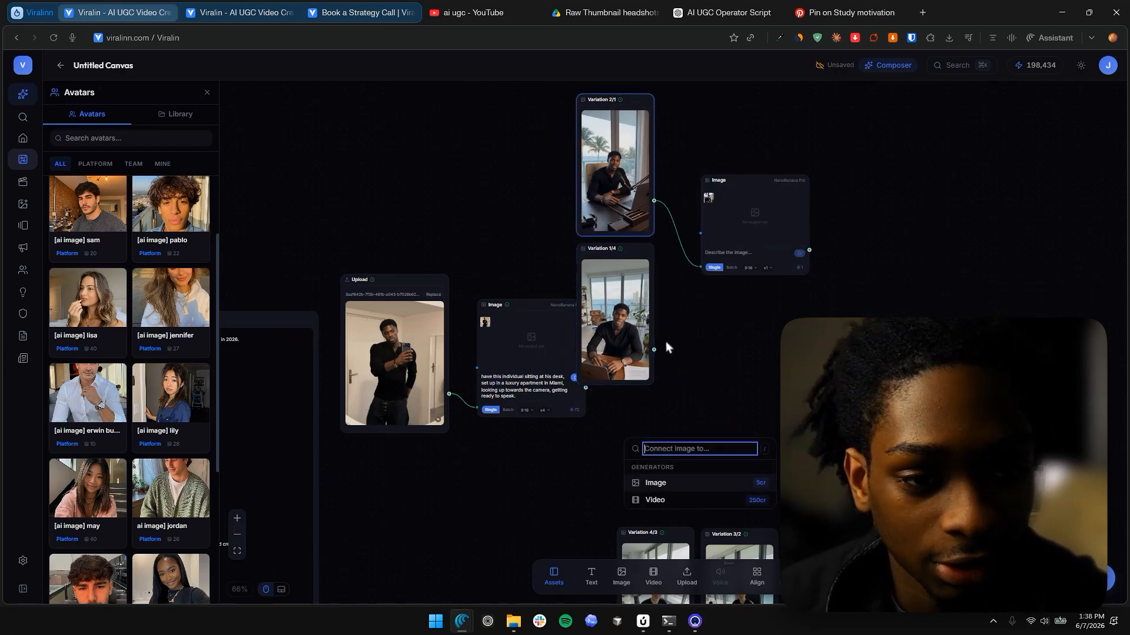
pyautogui.click(731, 267)
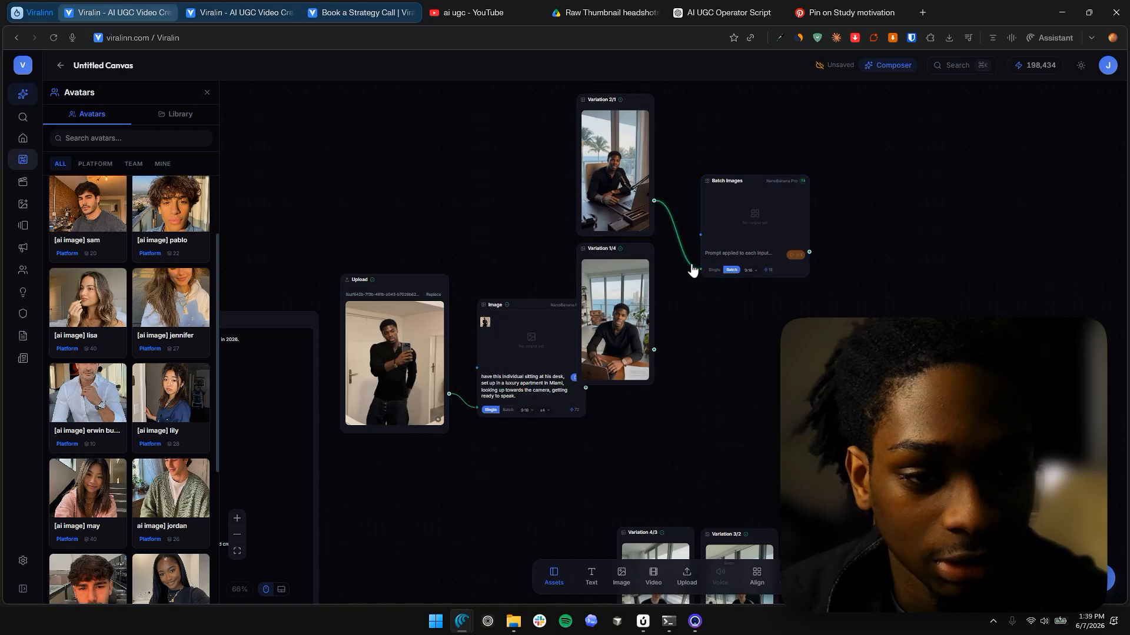
pyautogui.scroll(5, 653, 312)
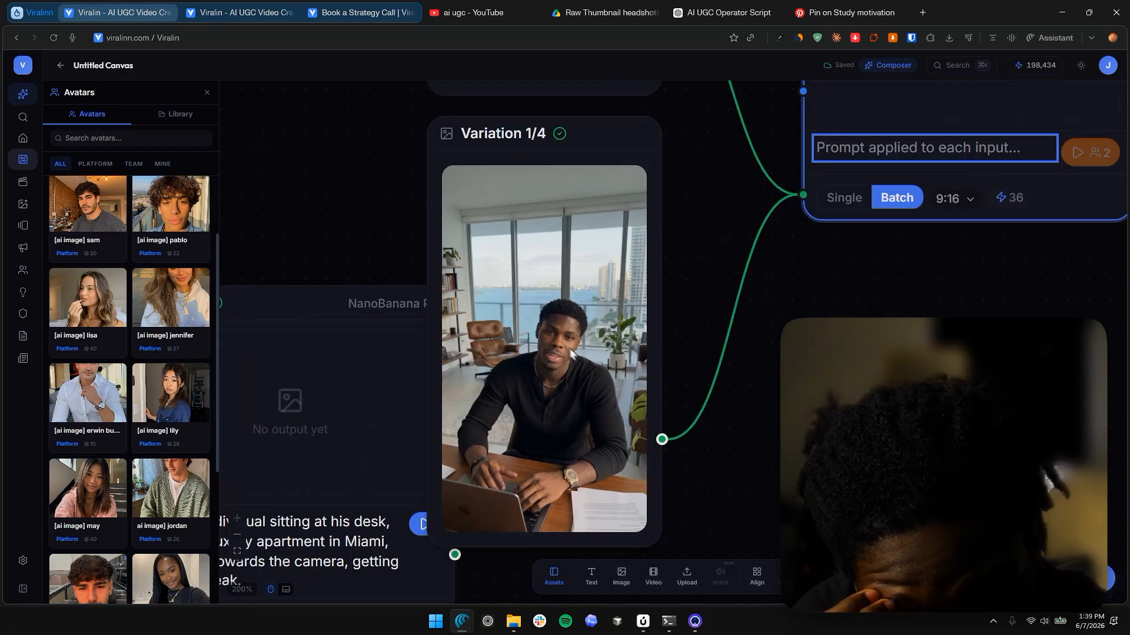
pyautogui.scroll(-5, 545, 369)
pyautogui.scroll(5, 586, 206)
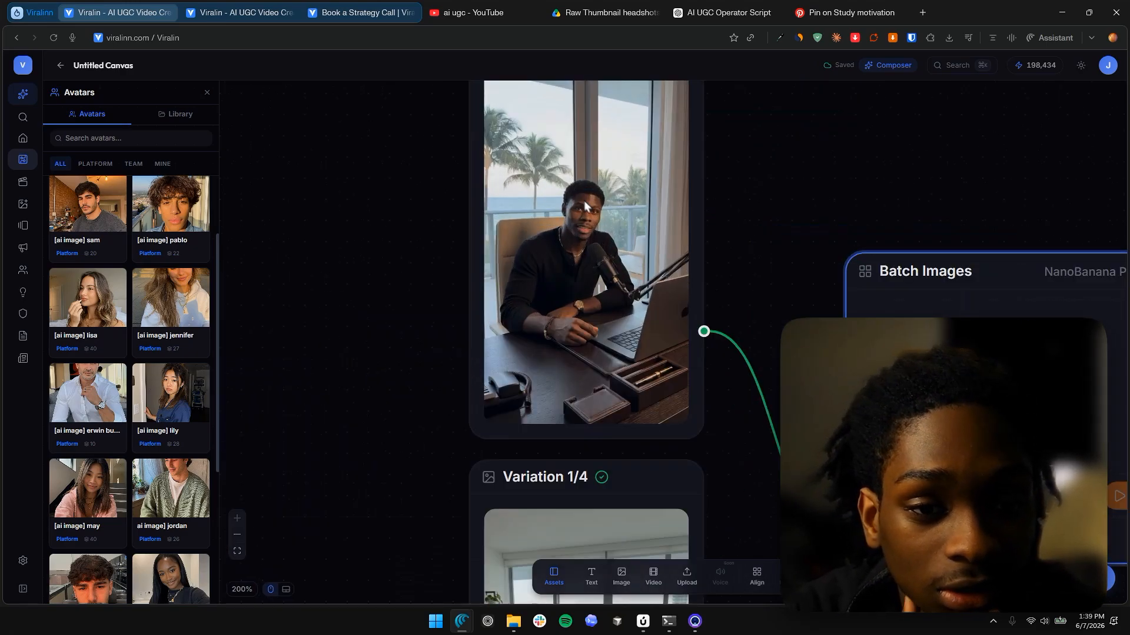
pyautogui.moveTo(589, 387)
pyautogui.mouseDown()
pyautogui.moveTo(645, 386)
pyautogui.moveTo(572, 383)
pyautogui.moveTo(589, 406)
pyautogui.mouseUp()
pyautogui.scroll(-5, 726, 231)
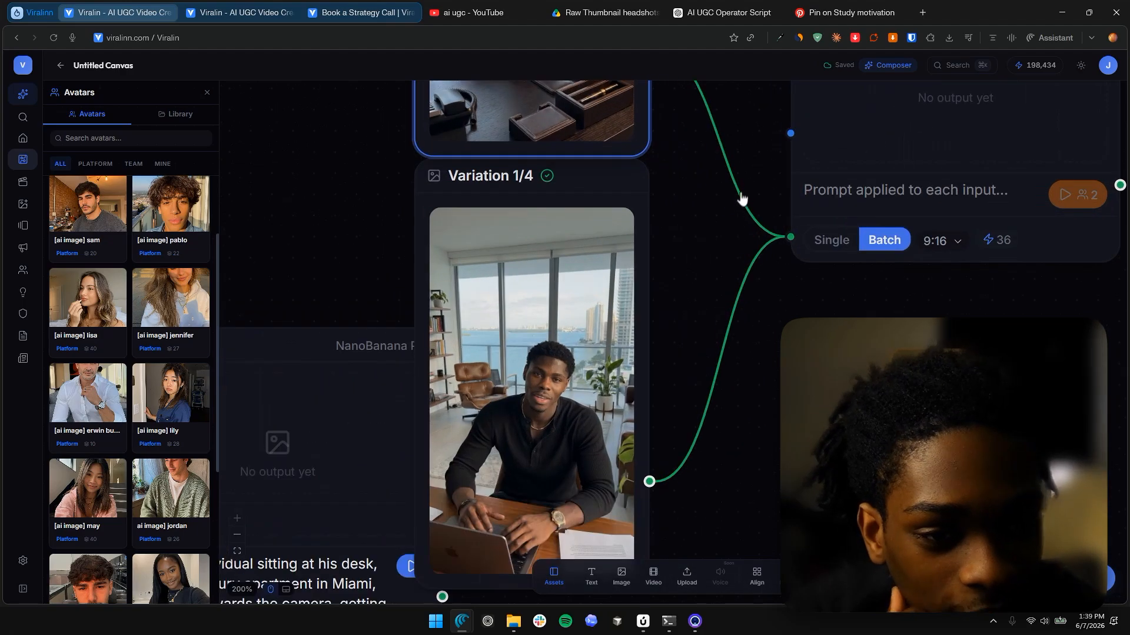
# Step: Disconnect both variations from the Batch Images node and move Variation 1/4 above Variation 2/1
pyautogui.click(740, 313)
pyautogui.press('Delete')
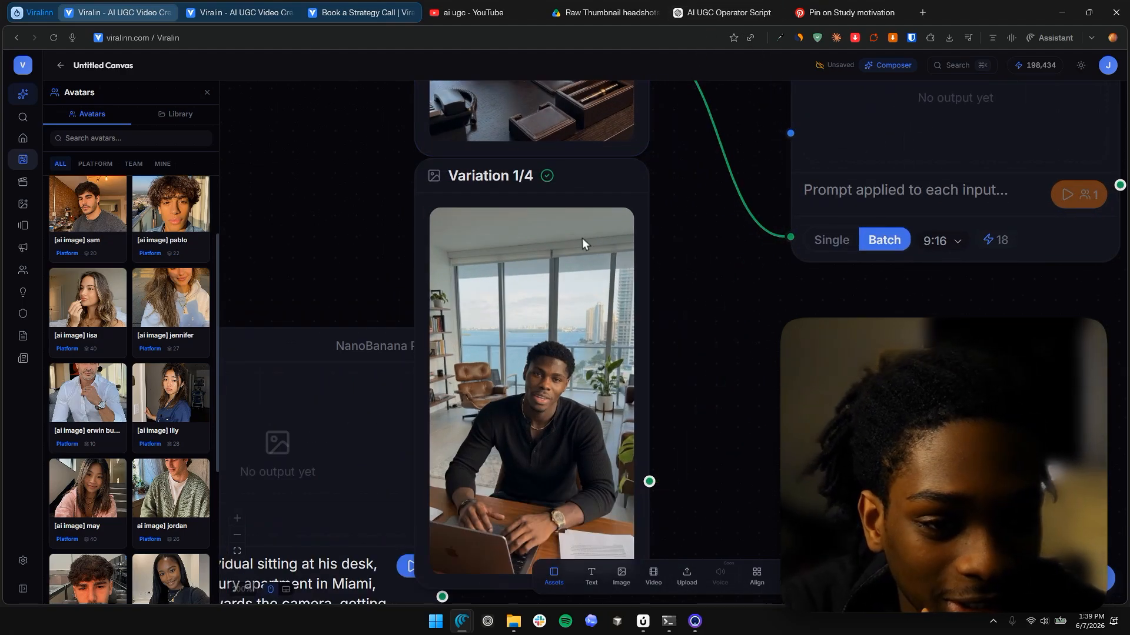
pyautogui.scroll(-10, 731, 182)
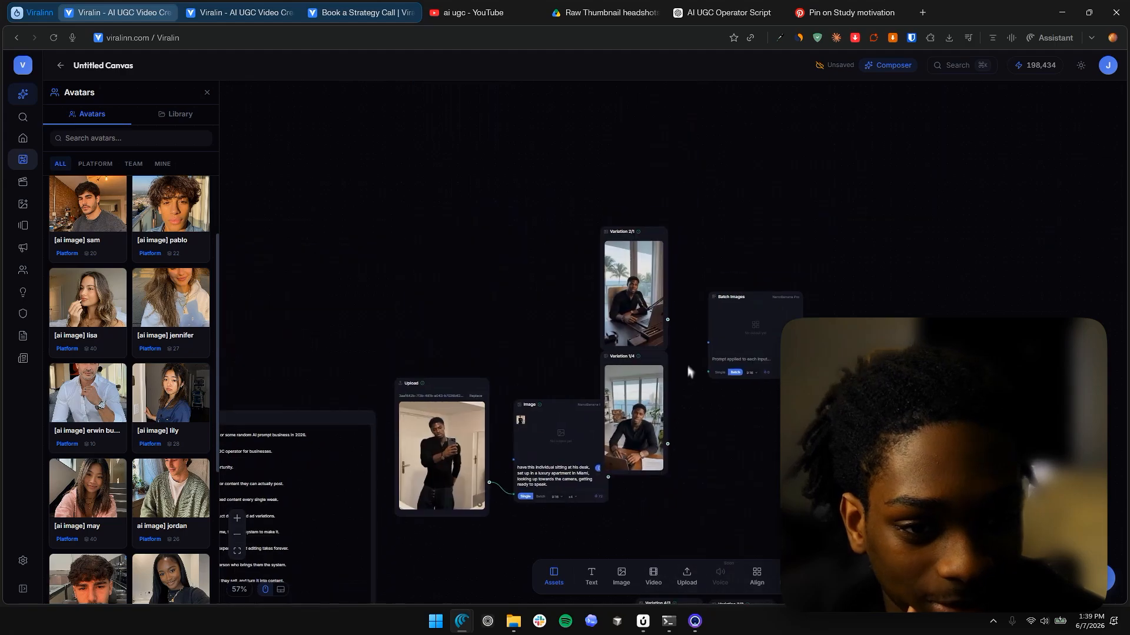
pyautogui.moveTo(661, 386); pyautogui.dragTo(658, 133)
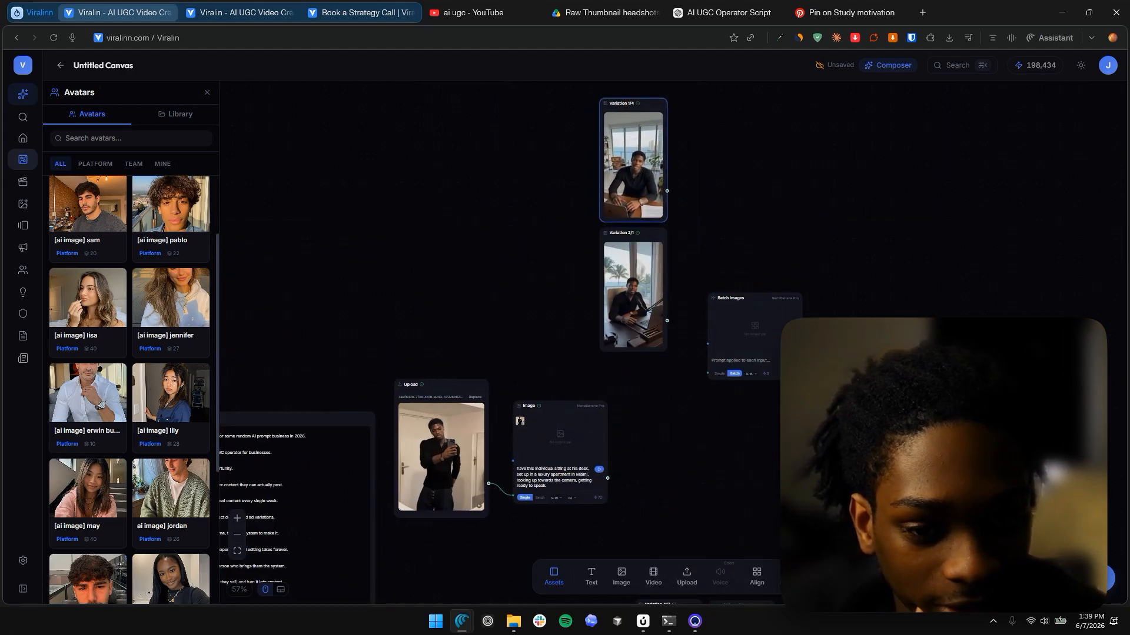
pyautogui.scroll(-3, 651, 361)
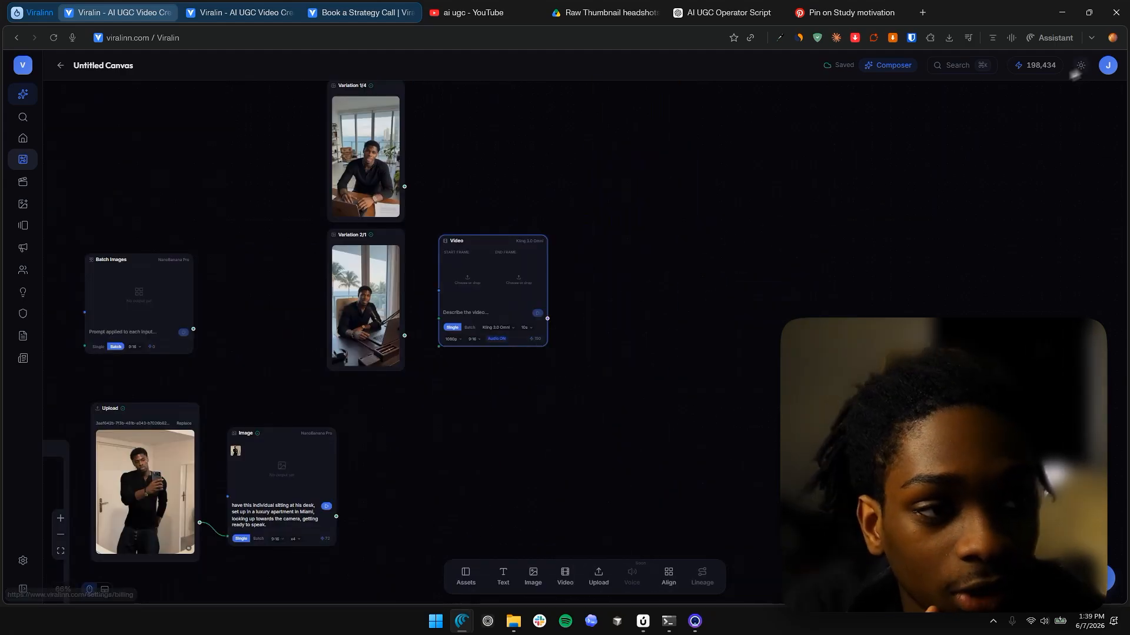
# Step: Switch the interface to the light theme and back to dark
pyautogui.click(1081, 65)
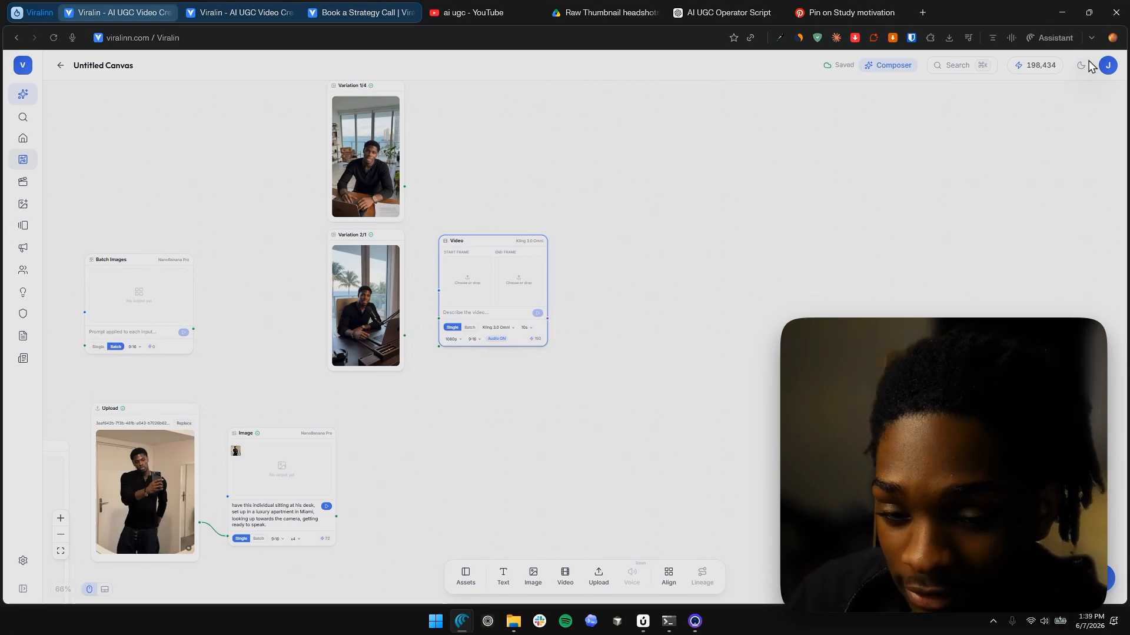
pyautogui.click(1083, 66)
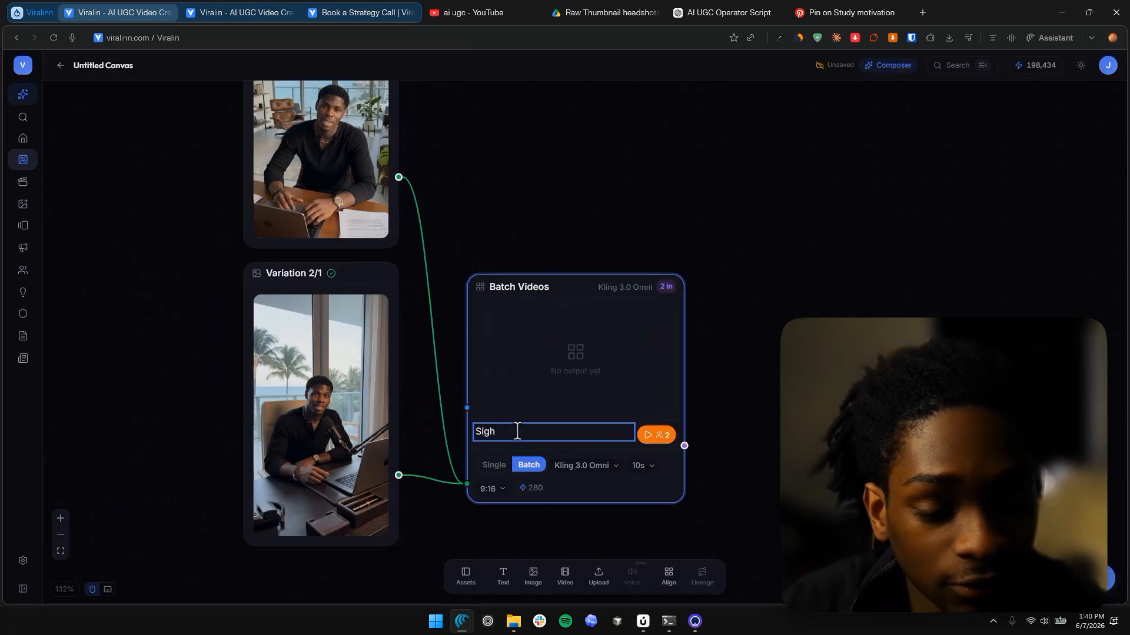
# Step: Write the Batch Videos prompt: natural hand and head movements, no camera zooming or movements, natural clear energy and raw attitude, plus the script's quoted opening SMMA line
pyautogui.click(515, 431)
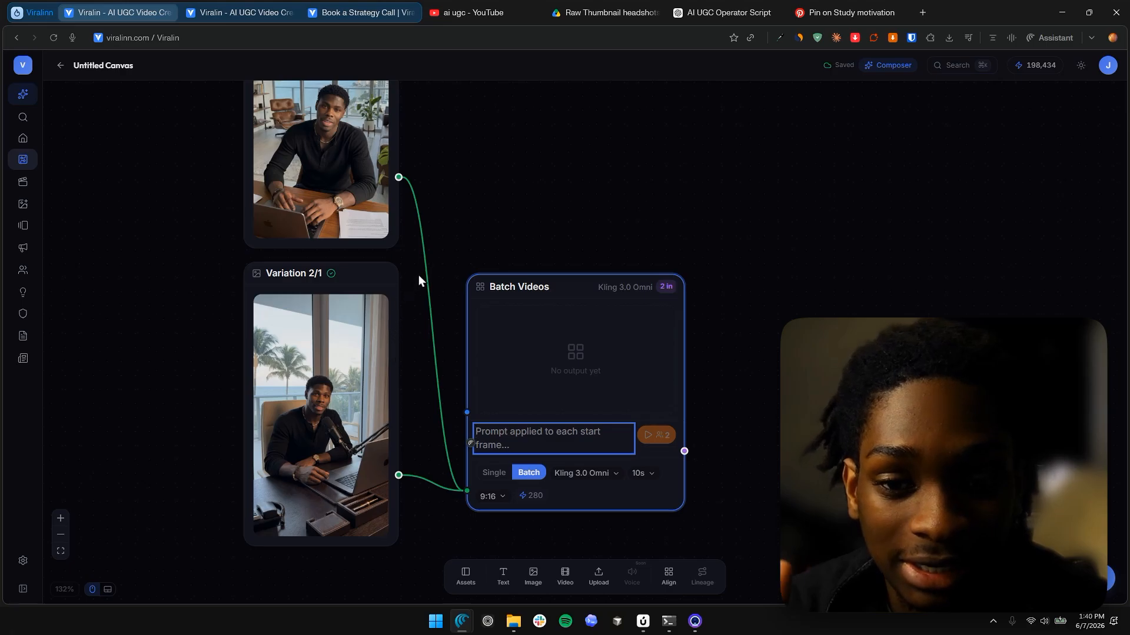
pyautogui.moveTo(439, 146); pyautogui.dragTo(471, 218)
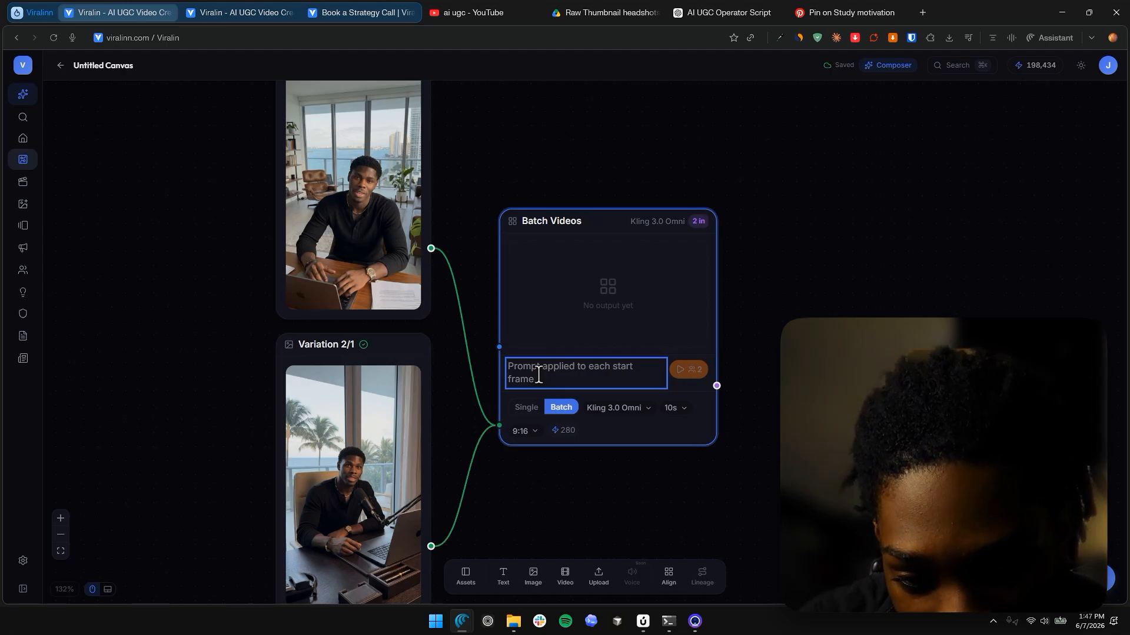
pyautogui.write('Natural hand and head movements. No camera zooming or movements. Have this avatar say with natural, clear energy.')
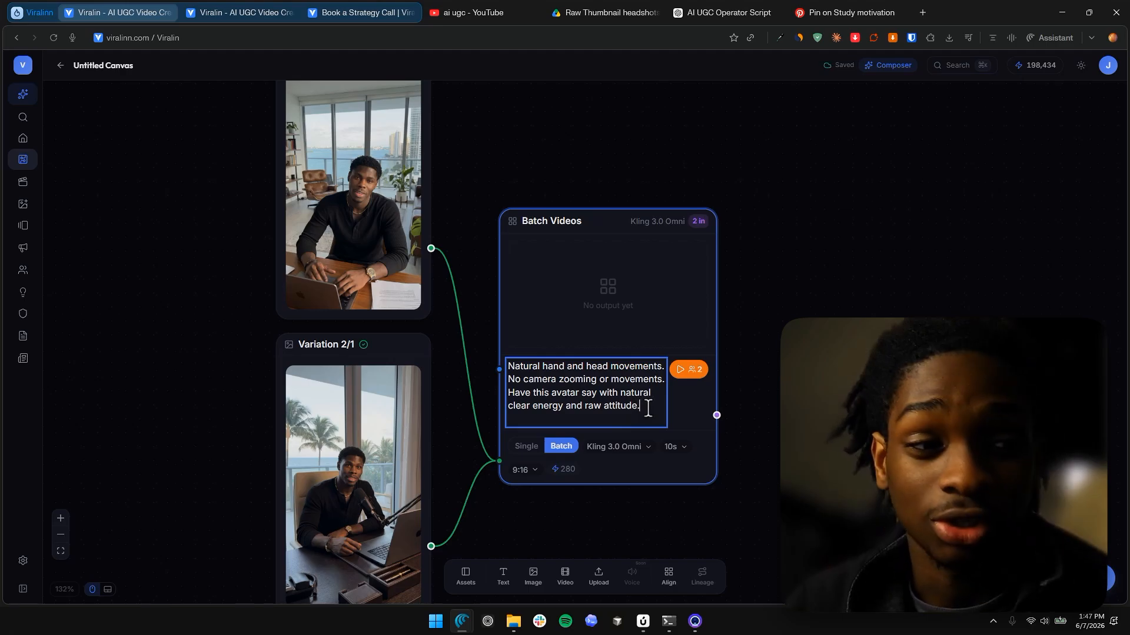
pyautogui.press('Return')
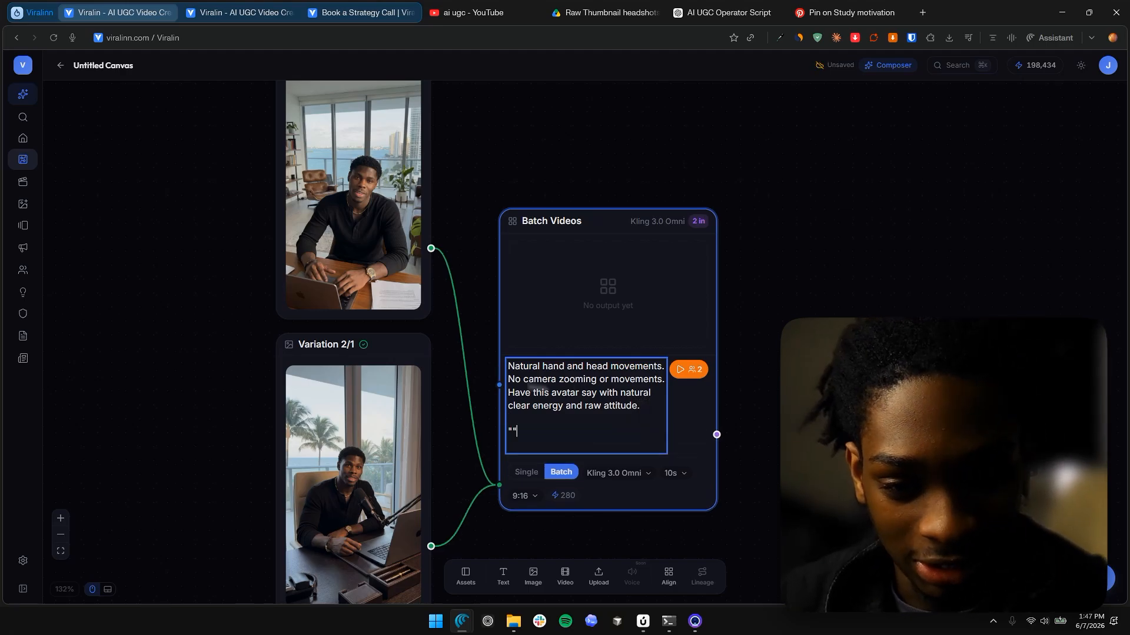
pyautogui.scroll(-5, 648, 408)
pyautogui.moveTo(460, 431); pyautogui.dragTo(601, 310)
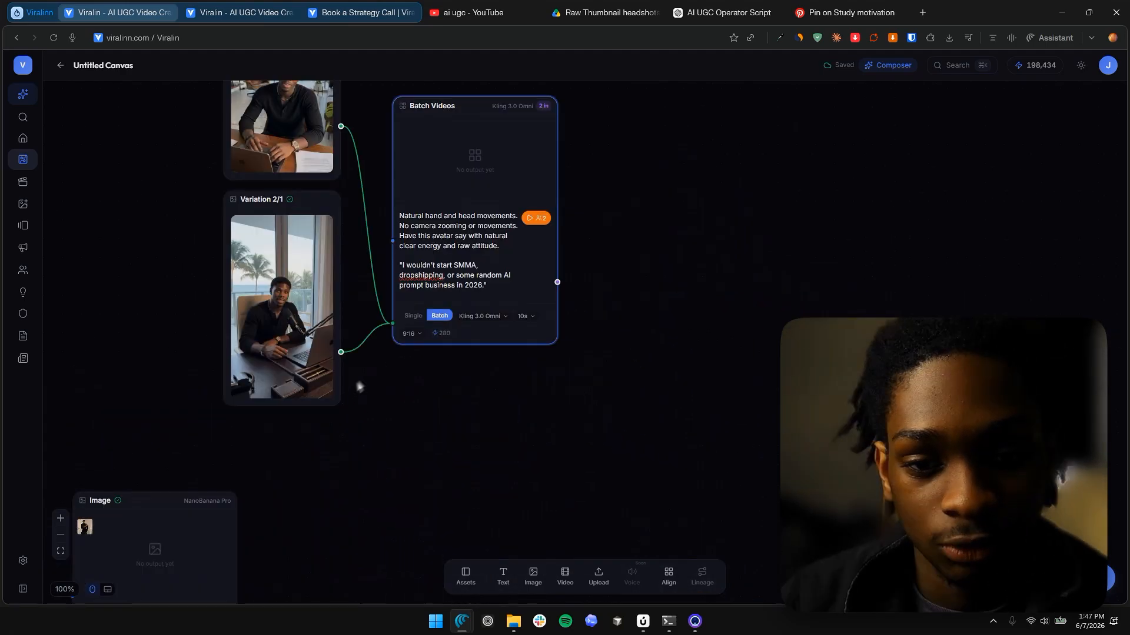
# Step: Generate both batch videos with Kling 3.0 at 4s and place the Batch 2/1 output lower beneath Batch 1/2
pyautogui.click(503, 317)
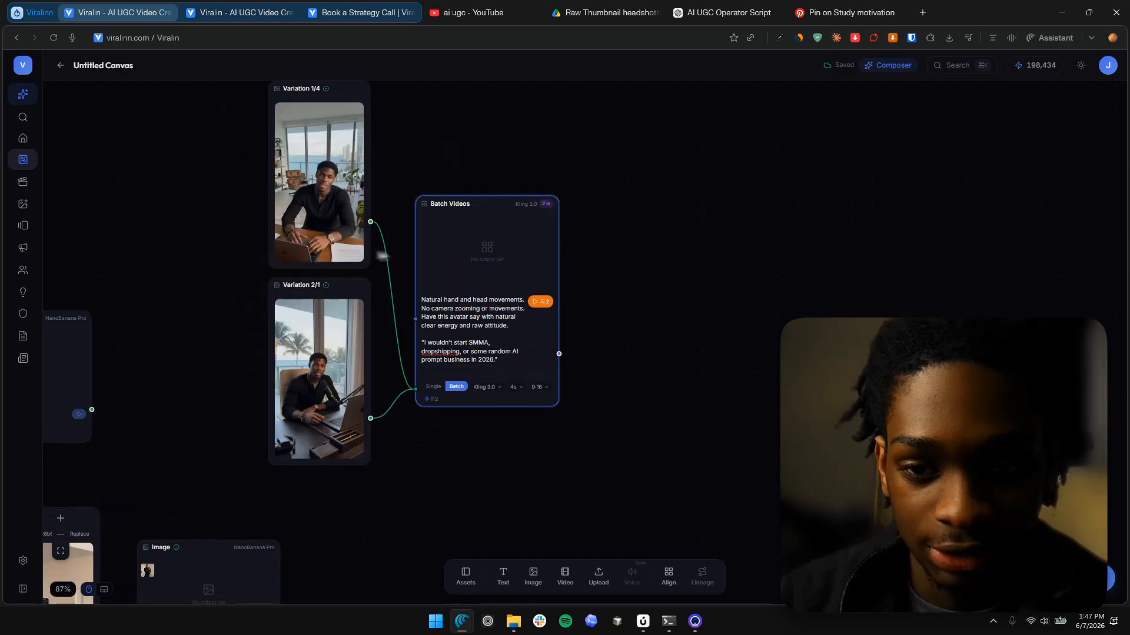
pyautogui.click(547, 260)
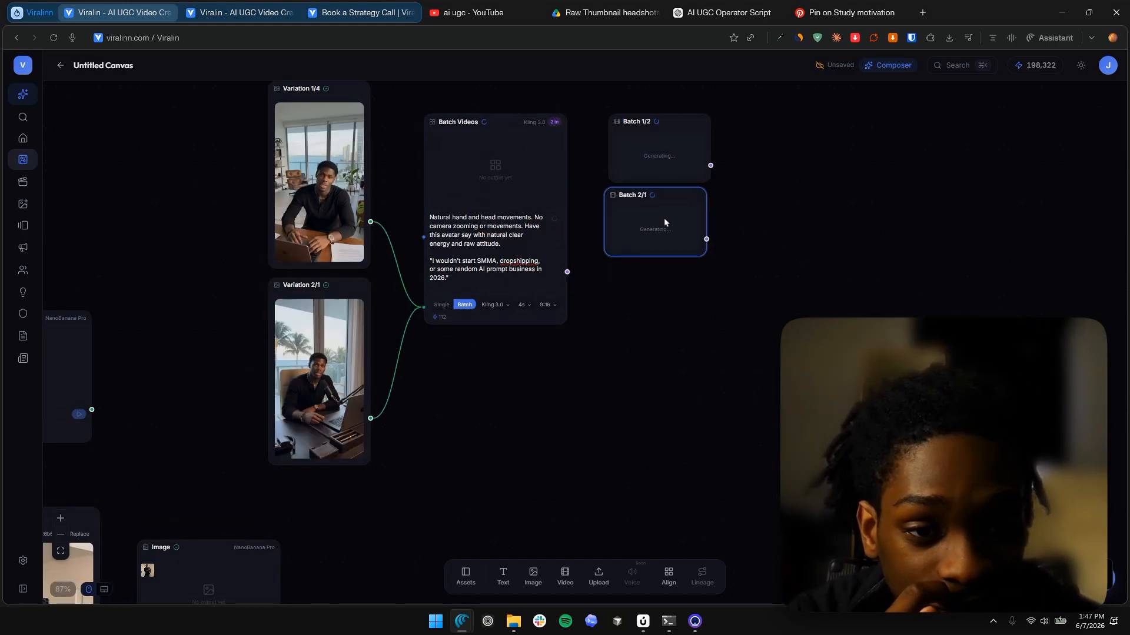
pyautogui.moveTo(660, 219); pyautogui.dragTo(664, 288)
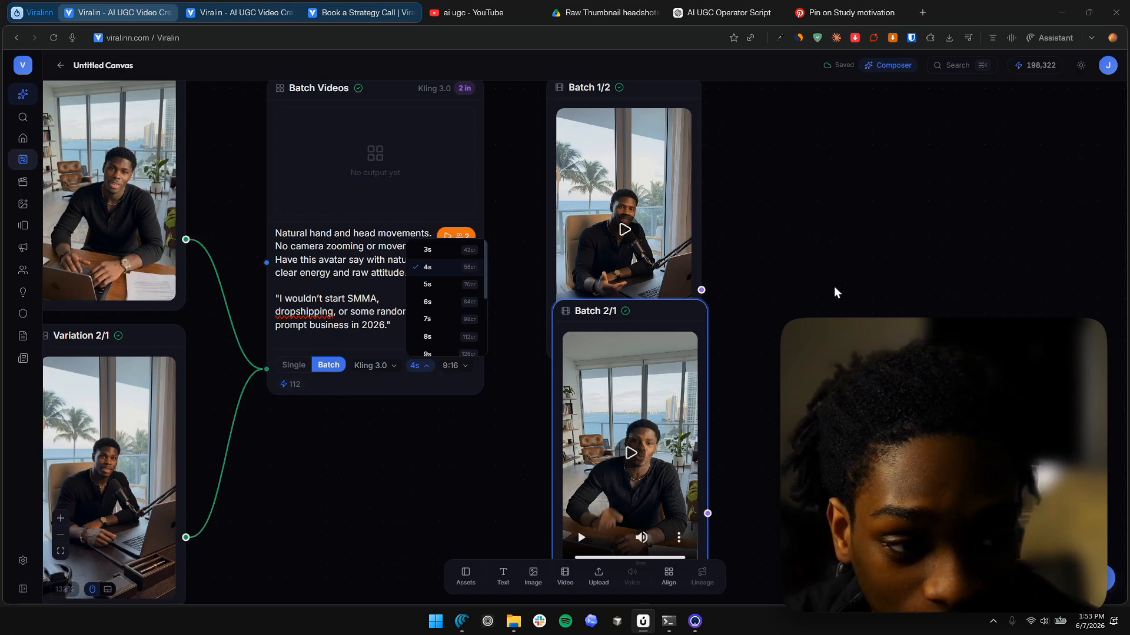
# Step: Play the two generated batch clips to review them, and set the batch clip duration to 5s
pyautogui.click(633, 264)
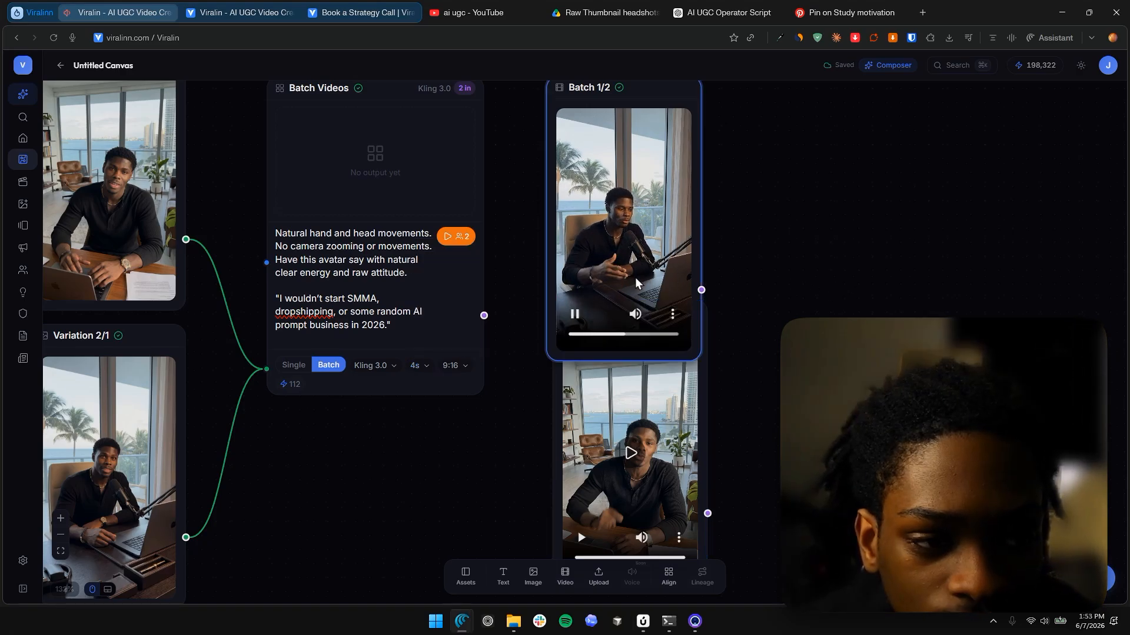
pyautogui.click(634, 277)
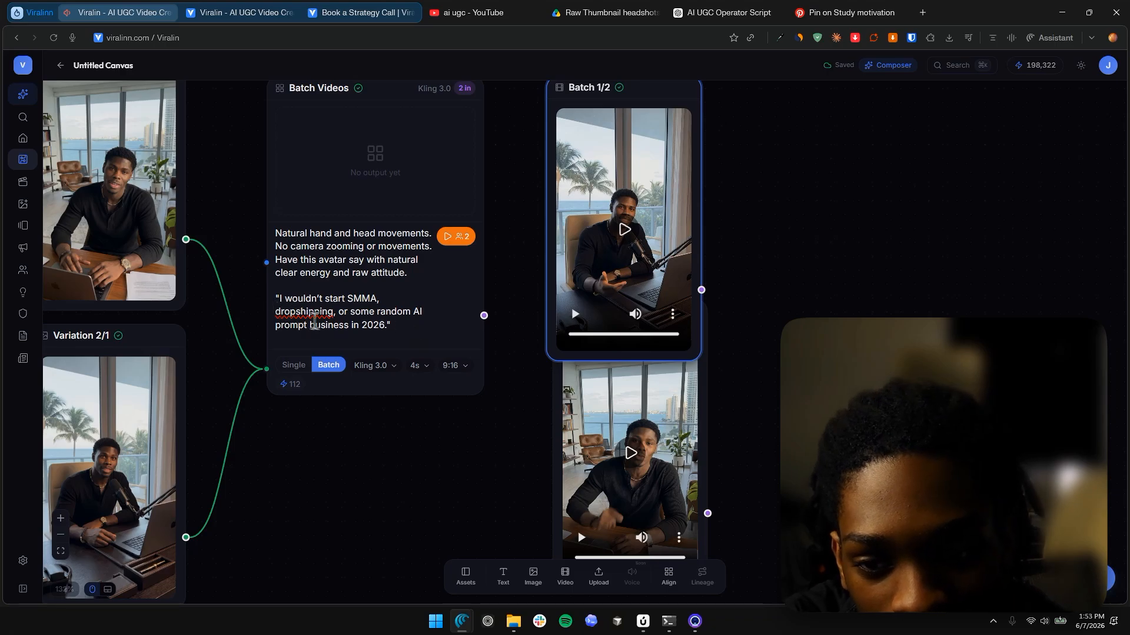
pyautogui.click(643, 454)
pyautogui.scroll(-4, 660, 440)
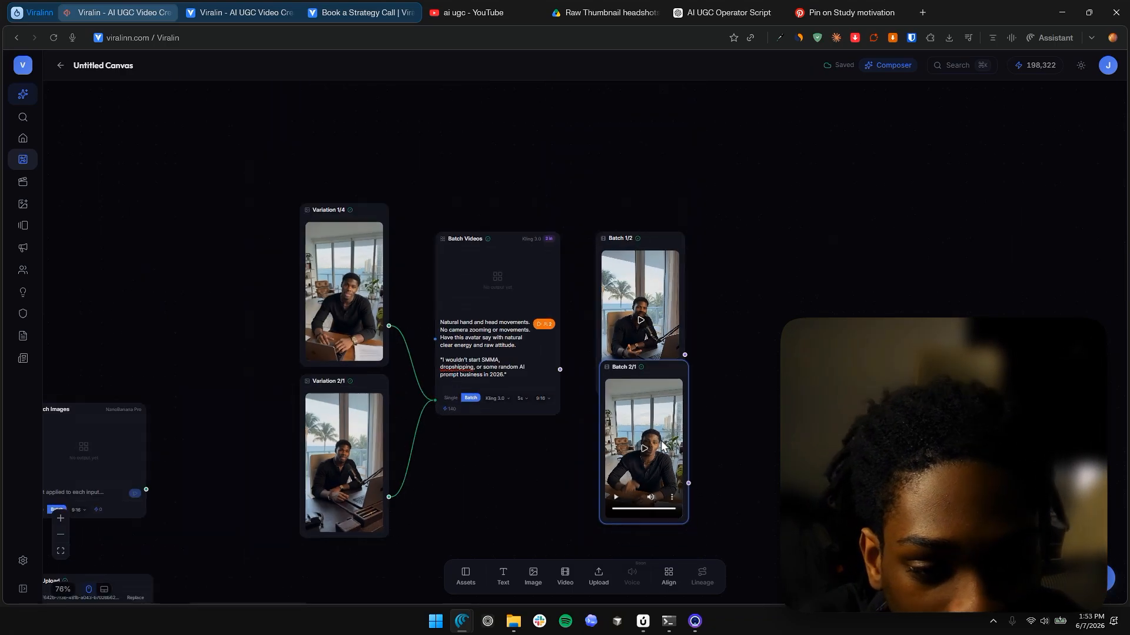
pyautogui.scroll(3, 642, 377)
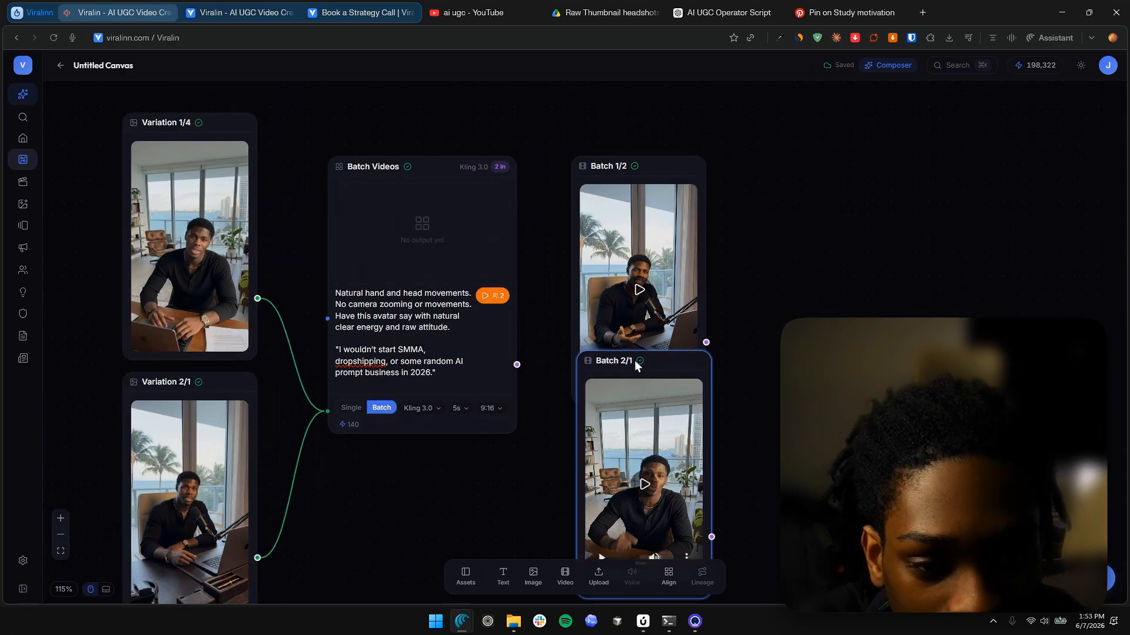
pyautogui.scroll(3, 634, 360)
pyautogui.click(618, 294)
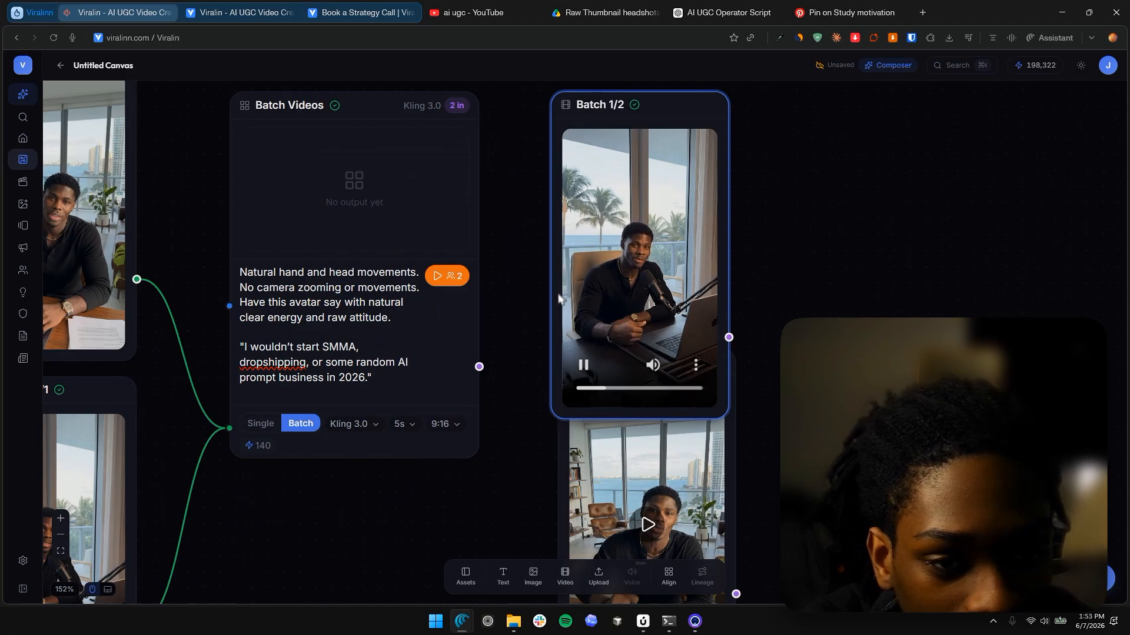
pyautogui.click(584, 366)
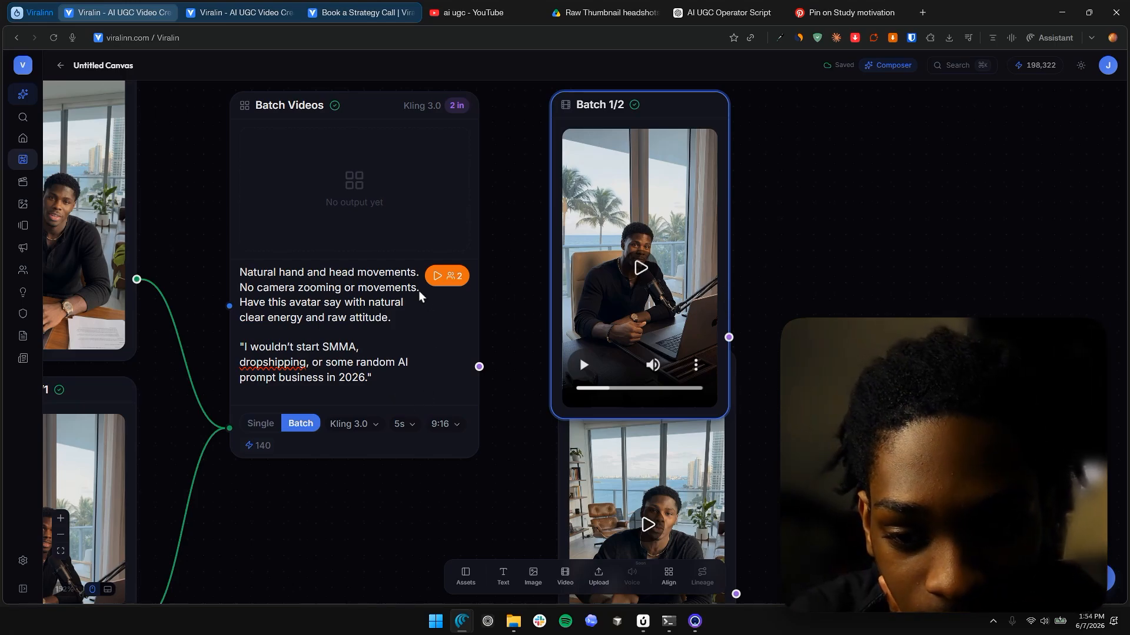
# Step: Replace "prompt" with "Agency" in the spoken line of the Batch Videos prompt and regenerate both videos
pyautogui.doubleClick(253, 377)
pyautogui.write('Agency')
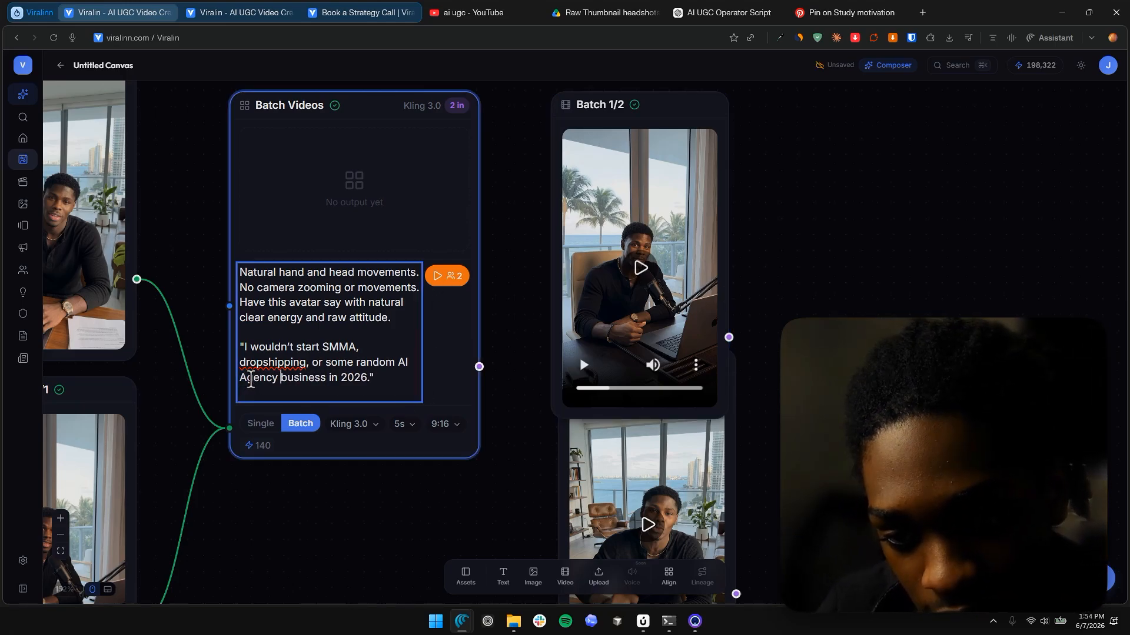
pyautogui.click(447, 276)
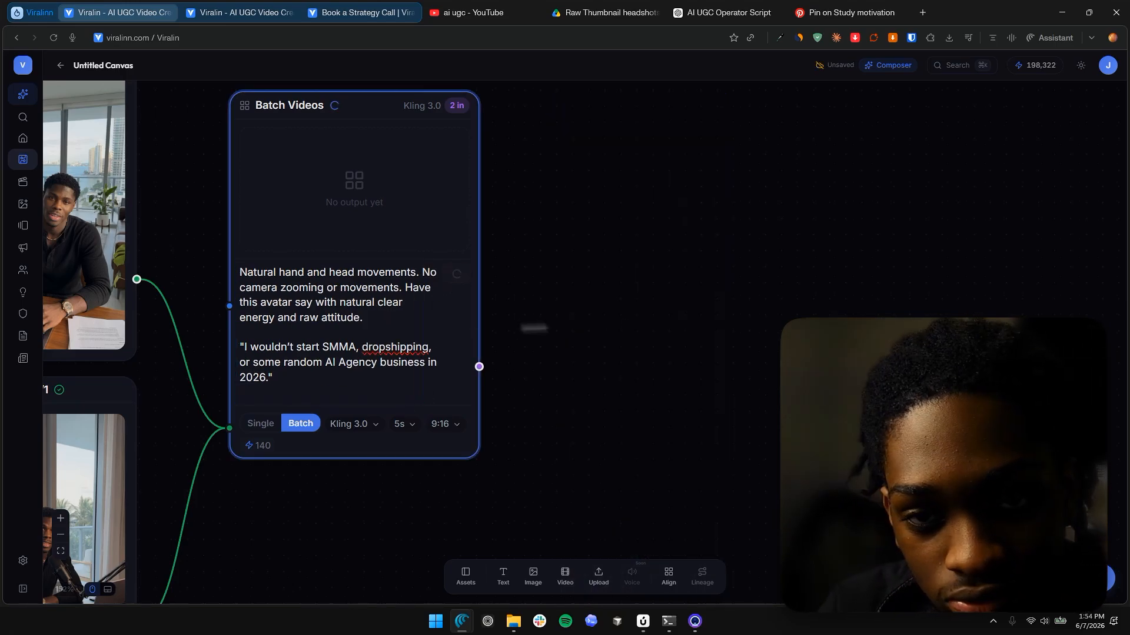
# Step: Place the generating Batch 2/2 output below Batch 1/2 with a clear gap between them
pyautogui.scroll(-7, 647, 344)
pyautogui.scroll(5, 659, 347)
pyautogui.moveTo(749, 310); pyautogui.dragTo(607, 341)
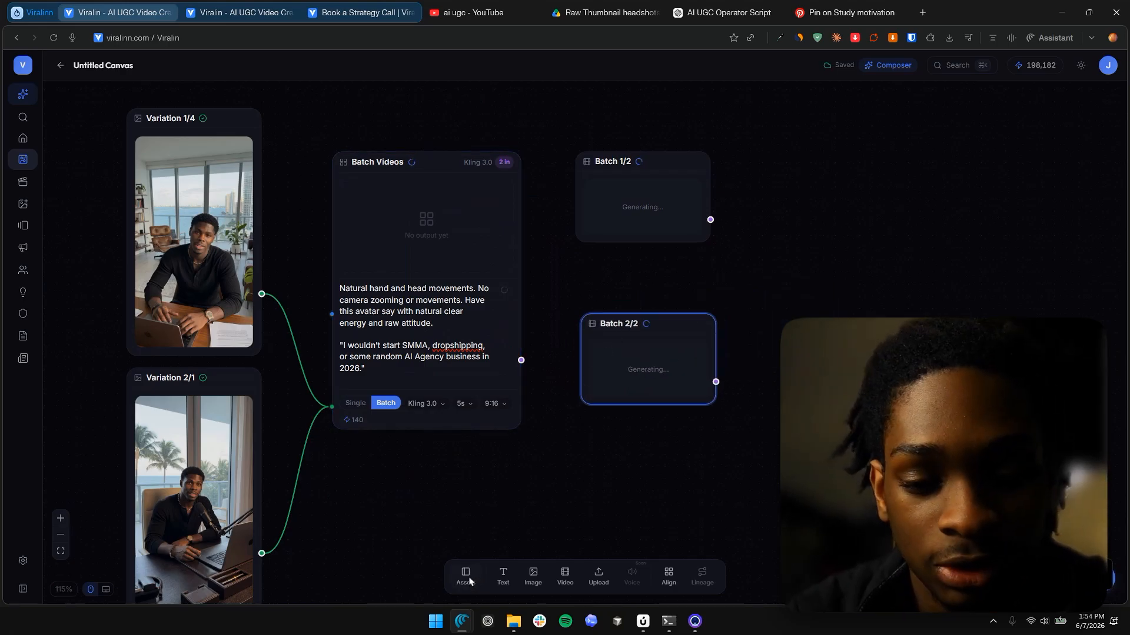
# Step: Open the library of saved assets and go back to the timed script in the Text Prompt node on the canvas
pyautogui.click(466, 577)
pyautogui.click(175, 113)
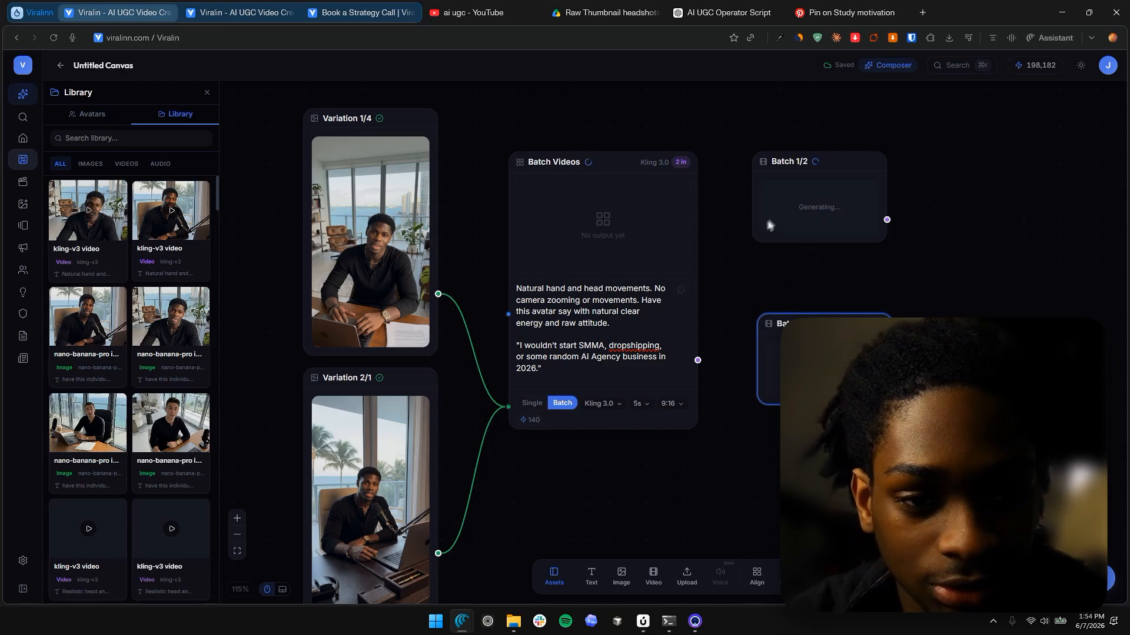
pyautogui.scroll(-5, 673, 445)
pyautogui.moveTo(676, 445); pyautogui.dragTo(710, 217)
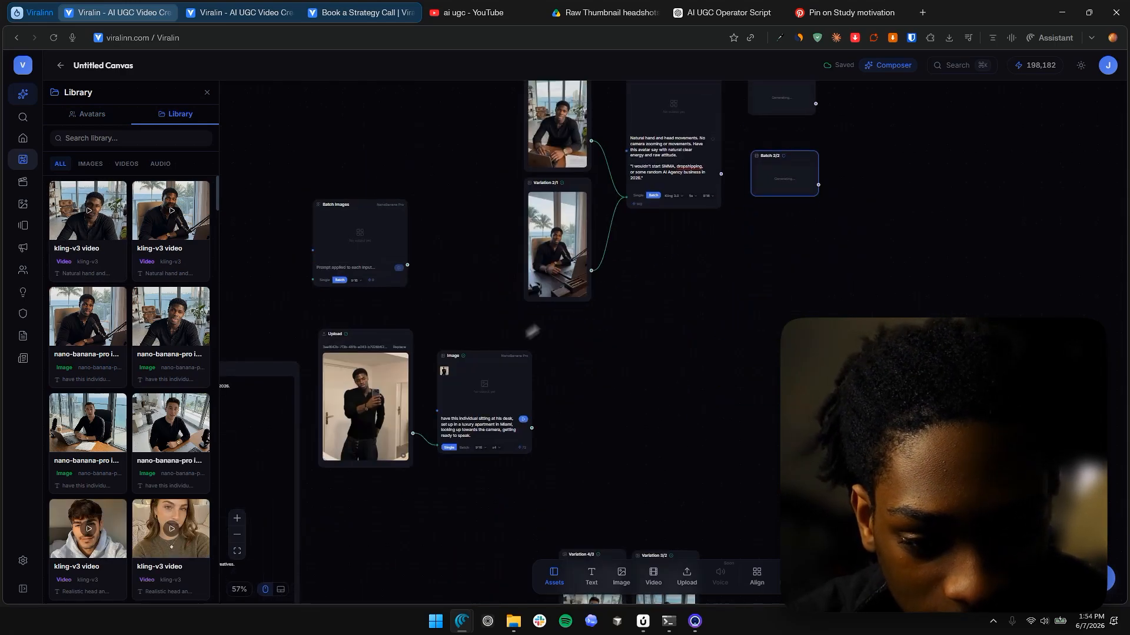
pyautogui.scroll(2, 483, 383)
pyautogui.moveTo(465, 235); pyautogui.dragTo(726, 226)
pyautogui.scroll(-3, 727, 226)
pyautogui.moveTo(789, 529); pyautogui.dragTo(648, 346)
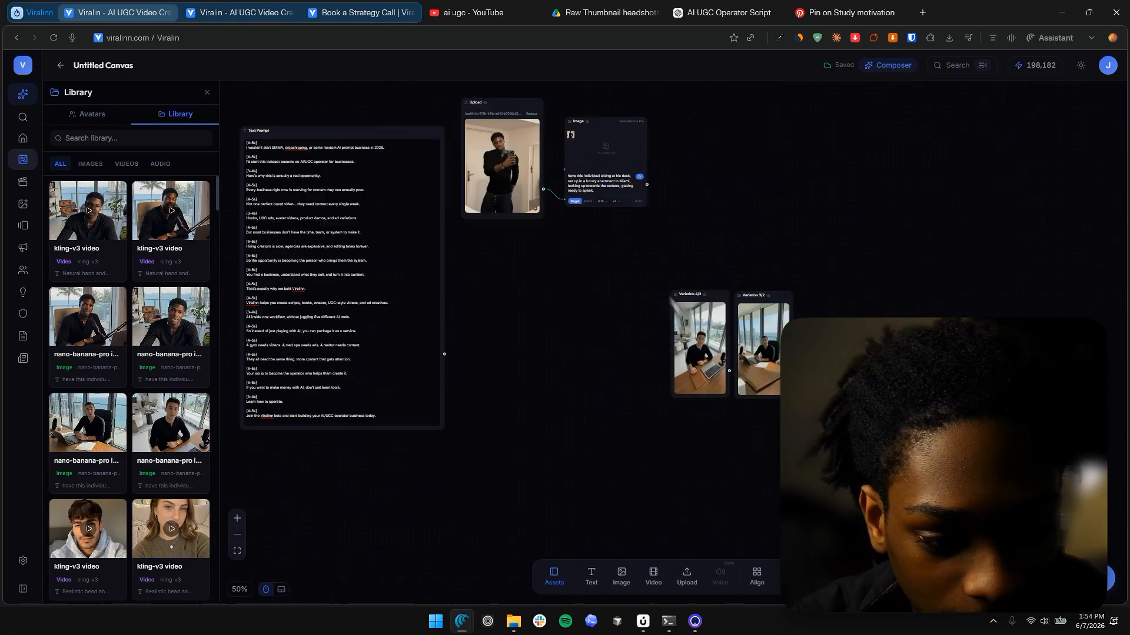
# Step: Go back to the Studio overview and open the existing canvas with the chained clips of the man in a white T-shirt
pyautogui.scroll(-1, 647, 316)
pyautogui.scroll(-3, 644, 317)
pyautogui.scroll(6, 591, 305)
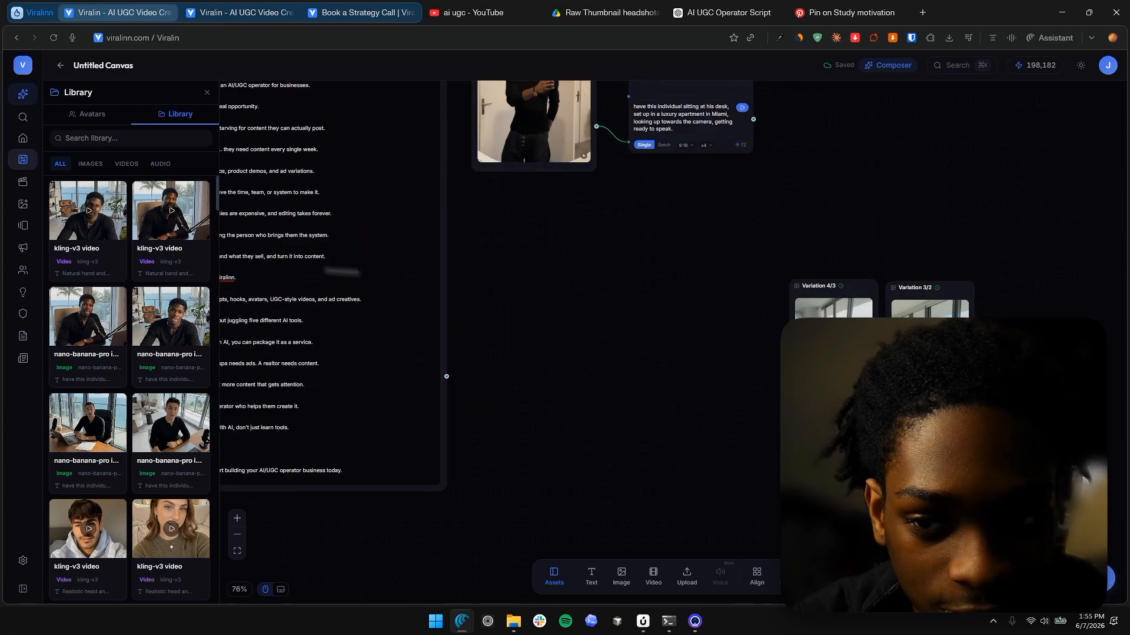
pyautogui.click(23, 160)
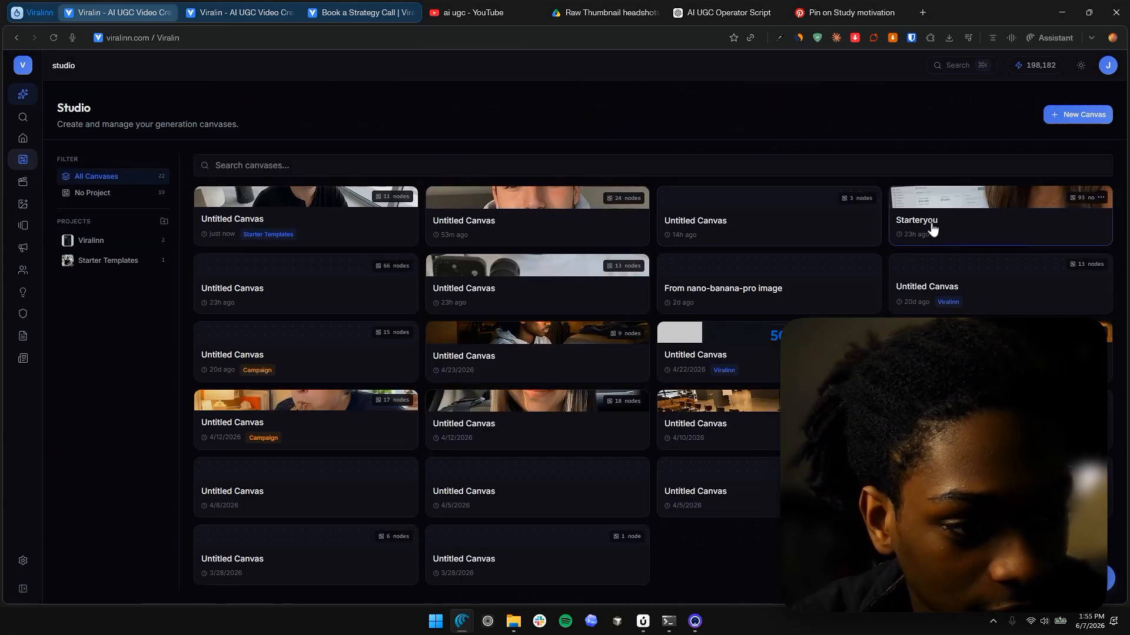
pyautogui.click(798, 212)
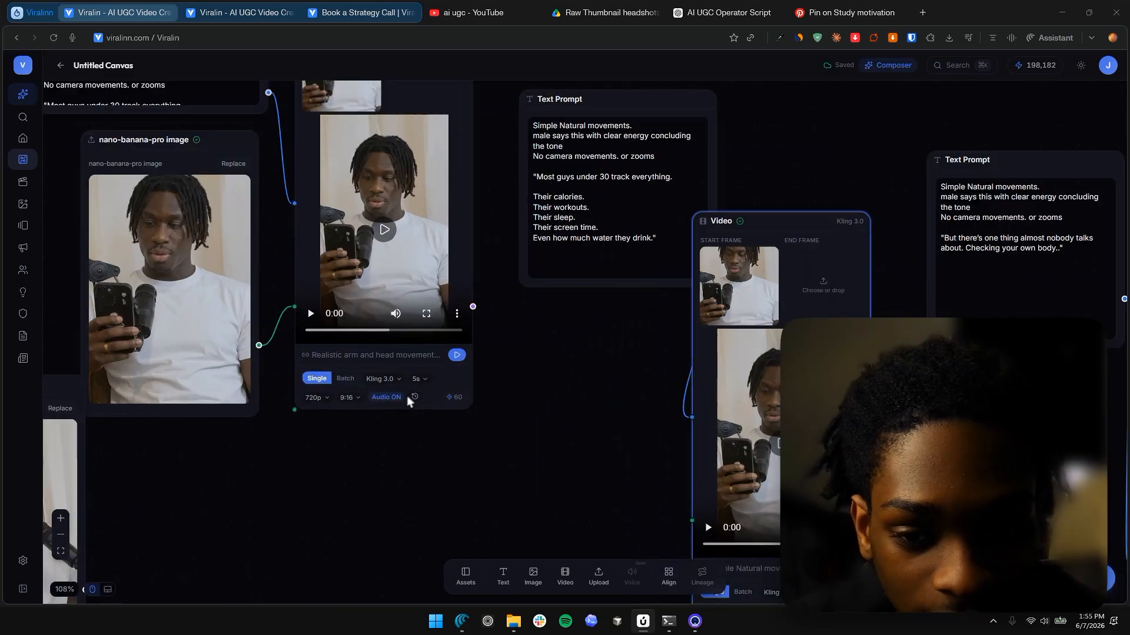
# Step: Check the version history of the first clip and play the "Most guys under 30 track everything" clip
pyautogui.scroll(2, 408, 400)
pyautogui.click(416, 398)
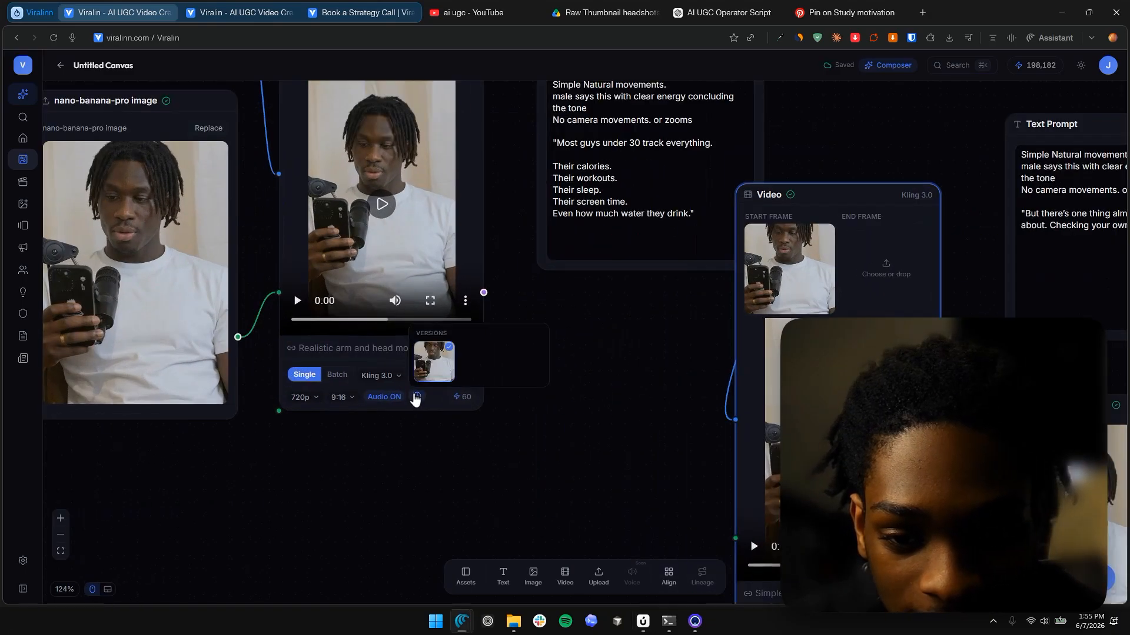
pyautogui.scroll(-5, 575, 435)
pyautogui.hscroll(3, 575, 434)
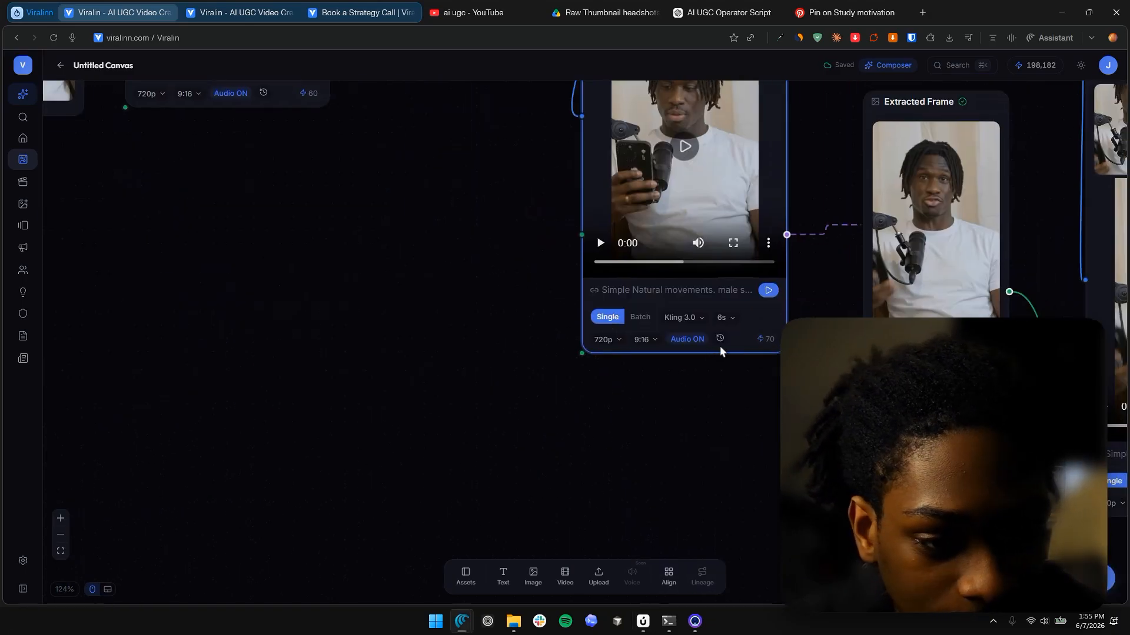
pyautogui.scroll(2, 724, 347)
pyautogui.hscroll(2, 723, 348)
pyautogui.click(599, 255)
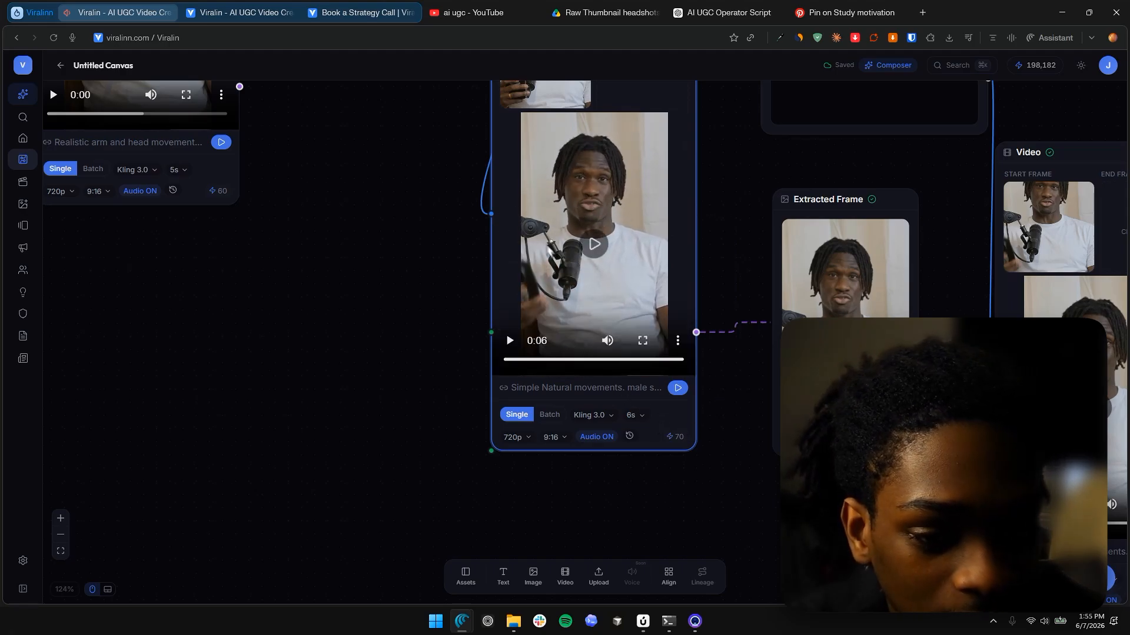
# Step: Inspect the duration setting of the "Most guys under 30 track everything" clip and the neighbouring nodes in its chain
pyautogui.click(634, 416)
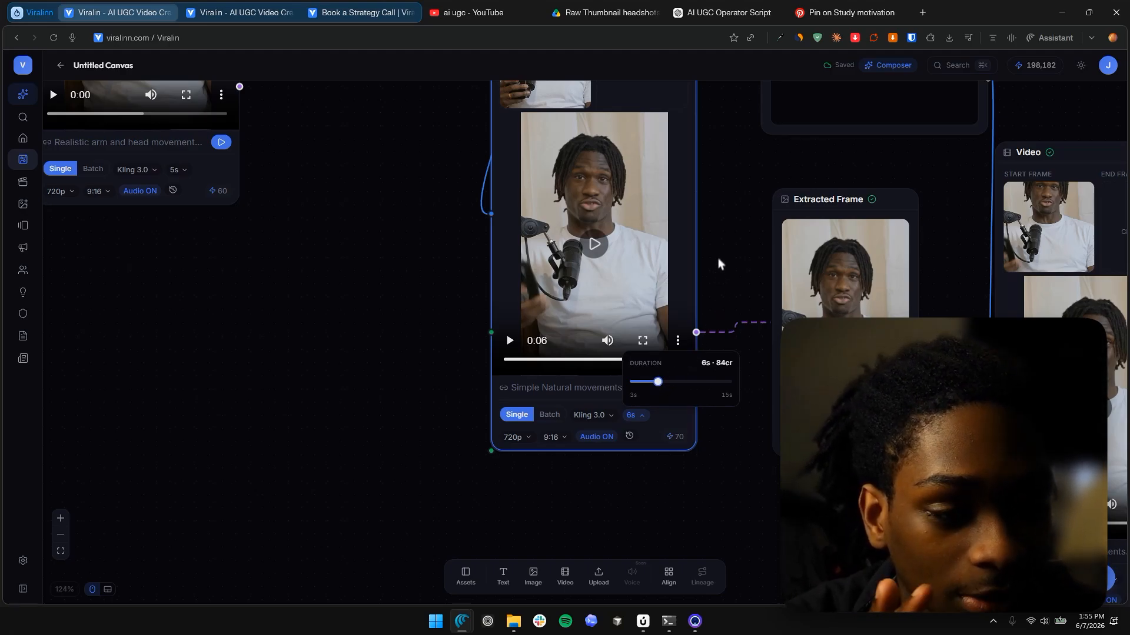
pyautogui.click(713, 206)
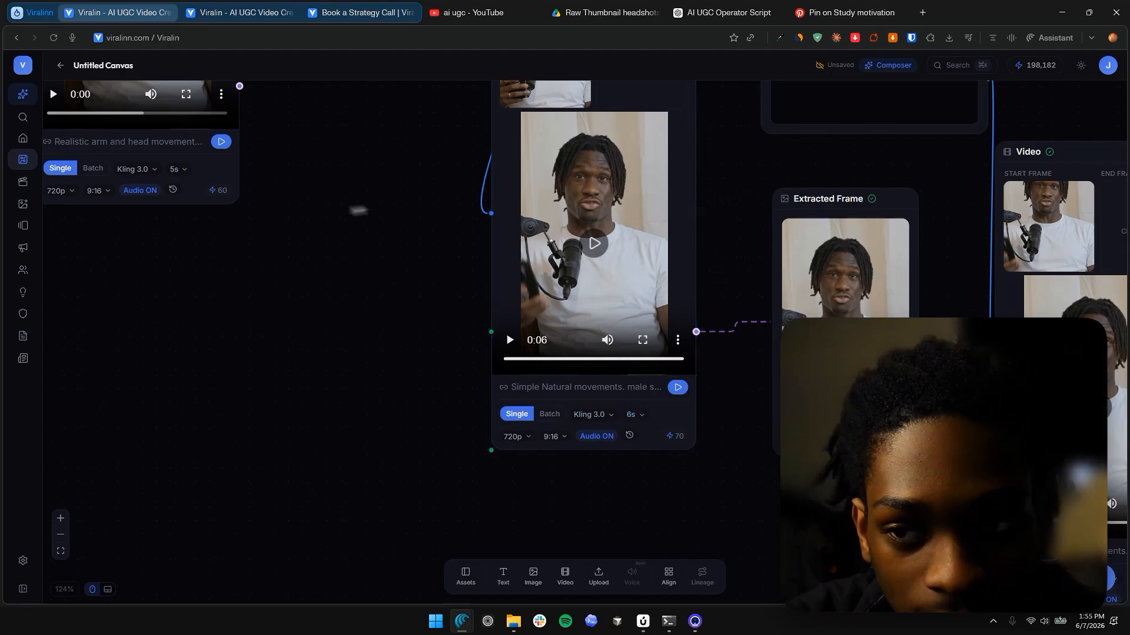
pyautogui.moveTo(312, 217); pyautogui.dragTo(530, 351)
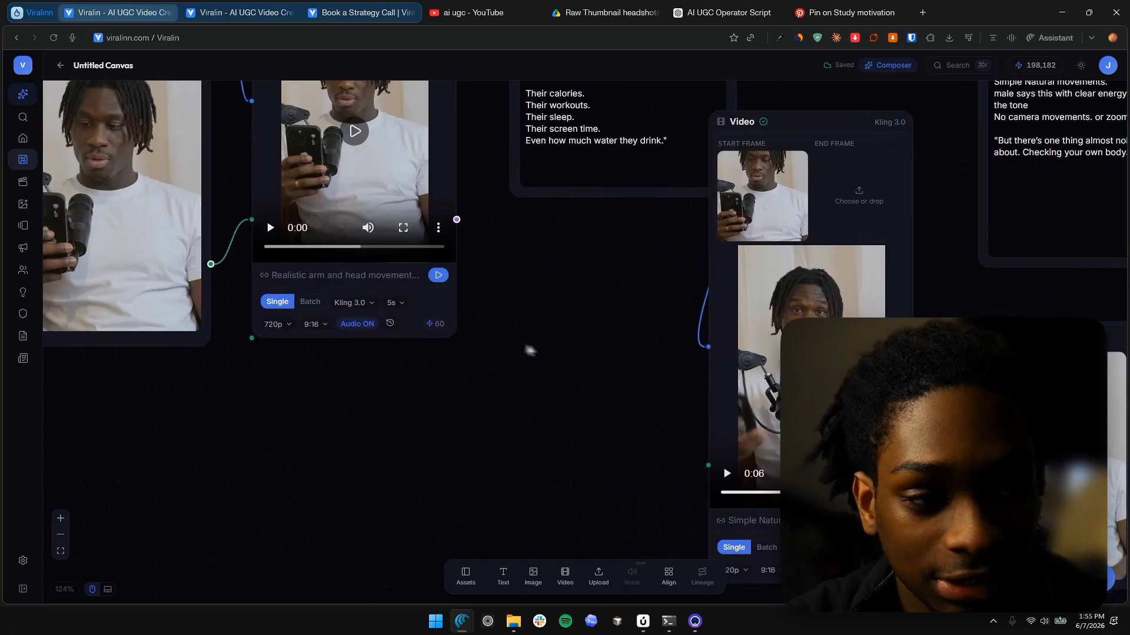
pyautogui.scroll(-5, 566, 343)
pyautogui.scroll(-4, 515, 204)
pyautogui.scroll(1, 391, 171)
pyautogui.moveTo(524, 127); pyautogui.dragTo(522, 339)
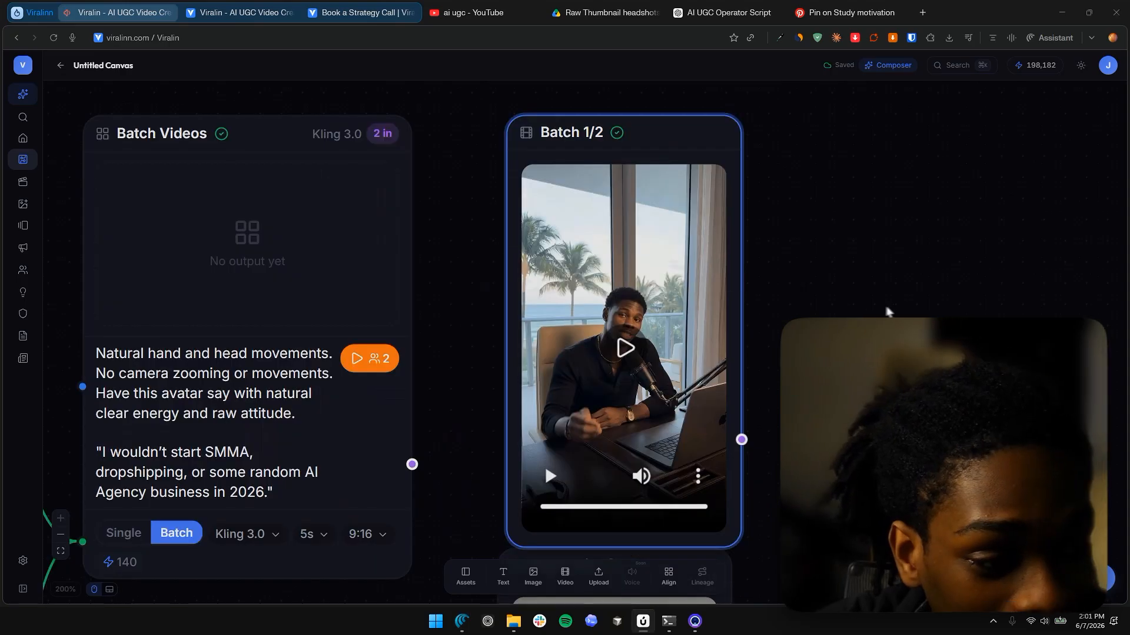
# Step: Play the regenerated Batch 1/2 and Batch 2/2 clips to review them
pyautogui.click(643, 346)
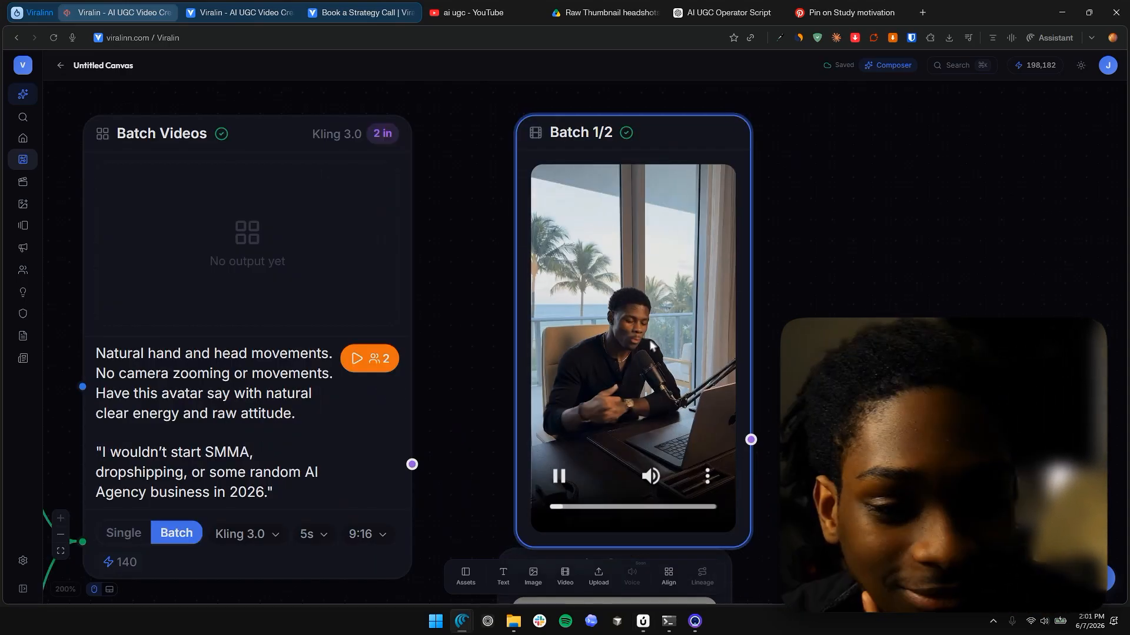
pyautogui.click(719, 376)
pyautogui.scroll(-3, 666, 348)
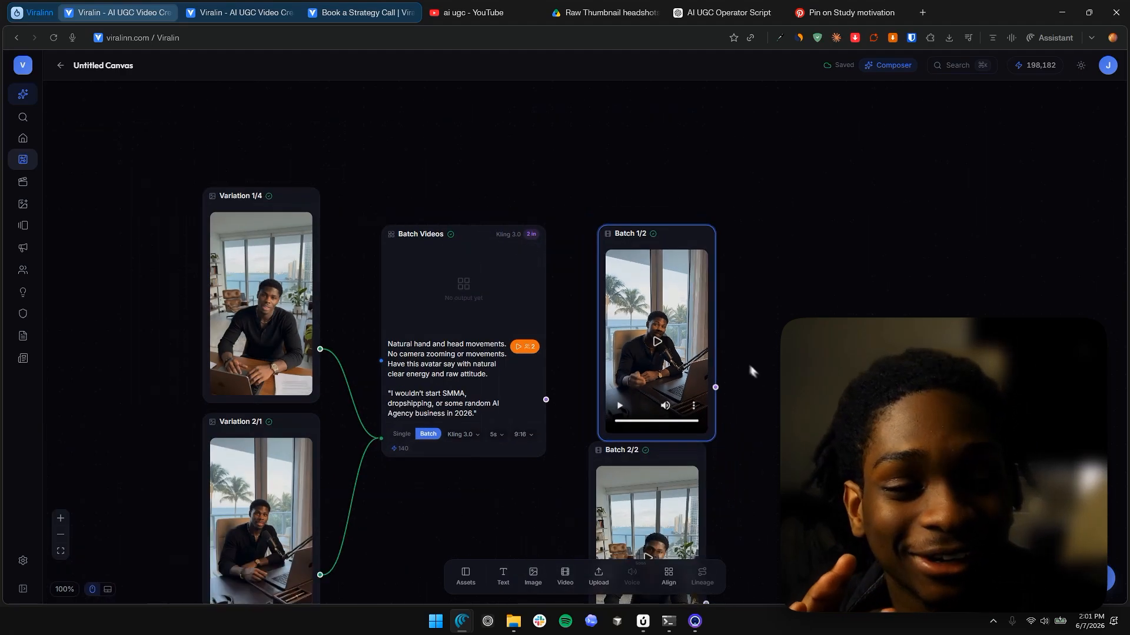
pyautogui.moveTo(749, 366); pyautogui.dragTo(727, 195)
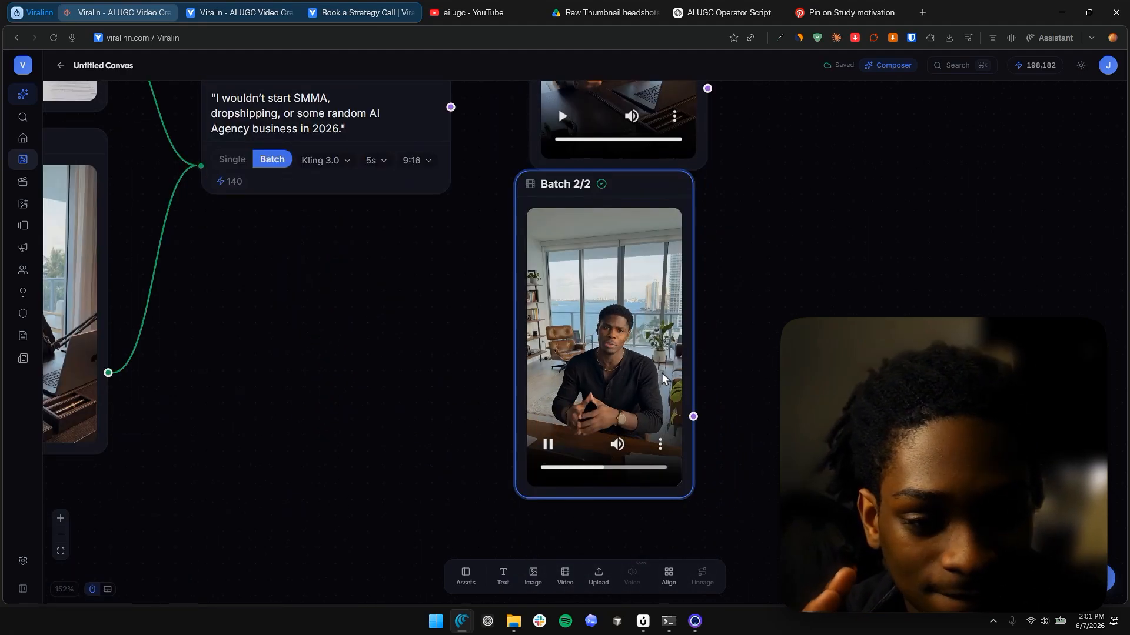
pyautogui.scroll(-3, 650, 277)
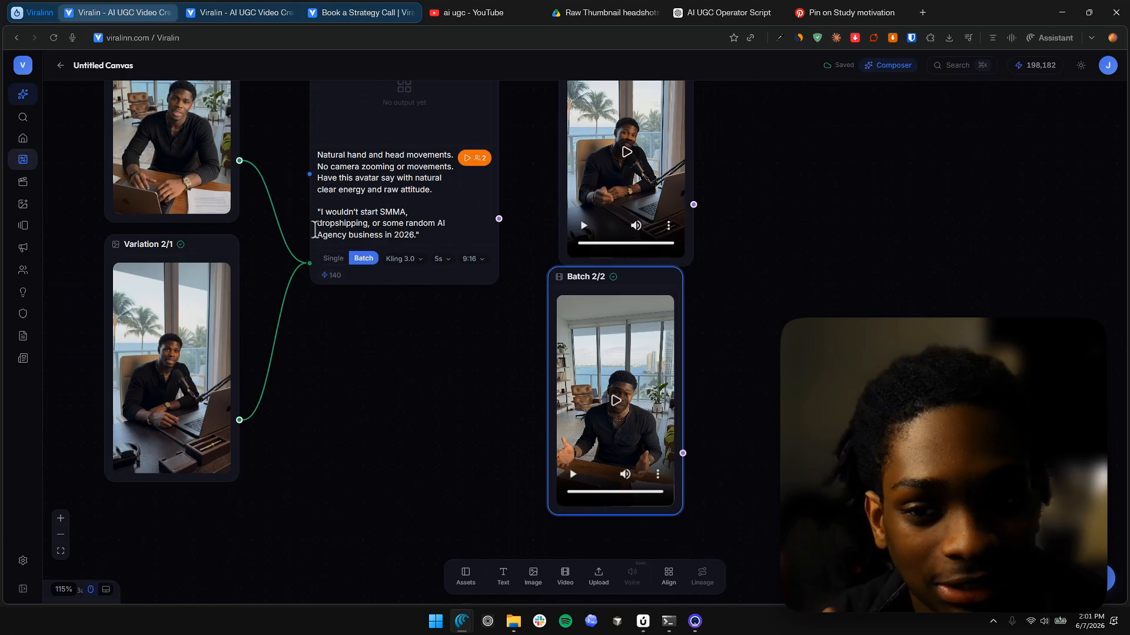
# Step: Replace the Batch Videos spoken line with the script's "I'd start this instead: become an AI/UGC operator for businesses." and generate both clips at 4s
pyautogui.scroll(-5, 638, 267)
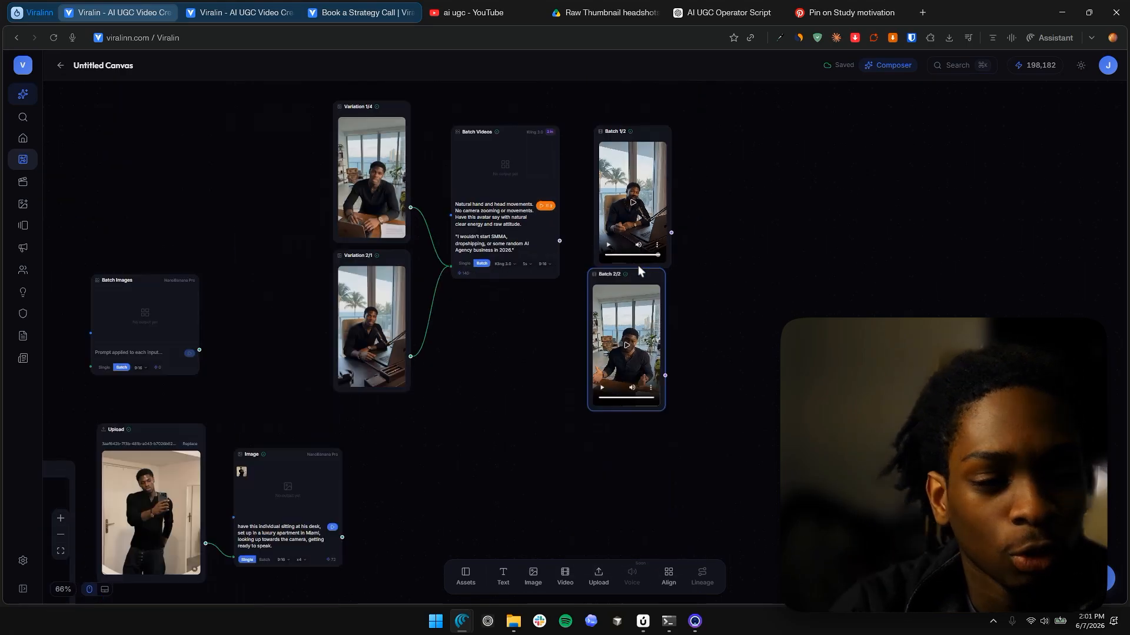
pyautogui.scroll(5, 568, 206)
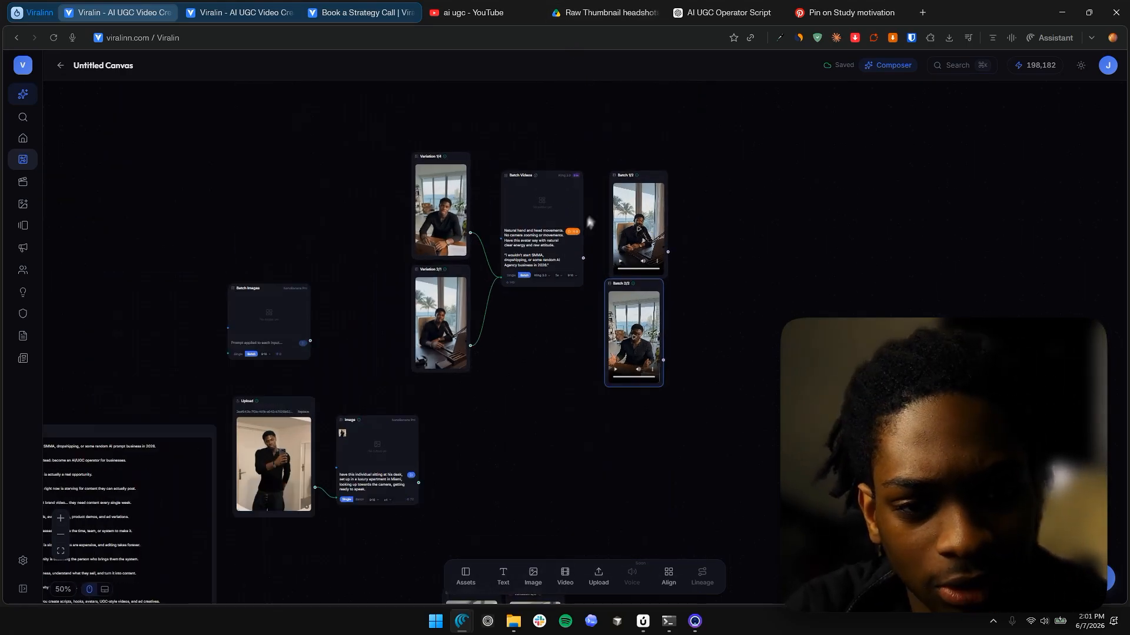
pyautogui.scroll(-3, 524, 282)
pyautogui.moveTo(516, 328); pyautogui.dragTo(736, 192)
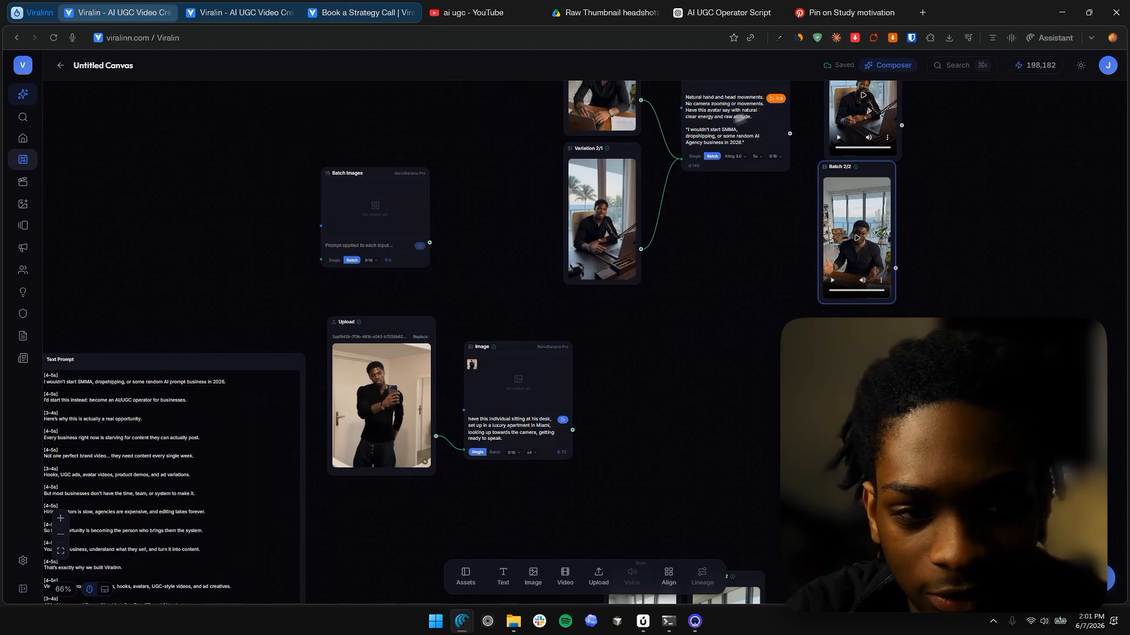
pyautogui.moveTo(406, 289); pyautogui.dragTo(778, 134)
pyautogui.scroll(5, 386, 230)
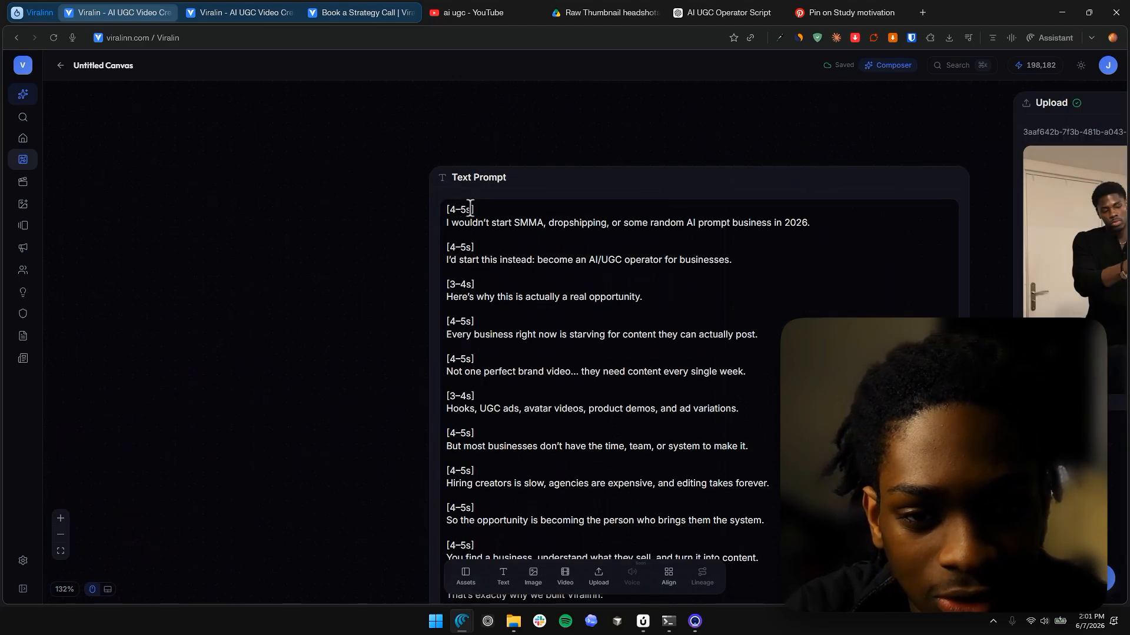
pyautogui.moveTo(470, 209); pyautogui.dragTo(758, 335)
pyautogui.click(457, 259)
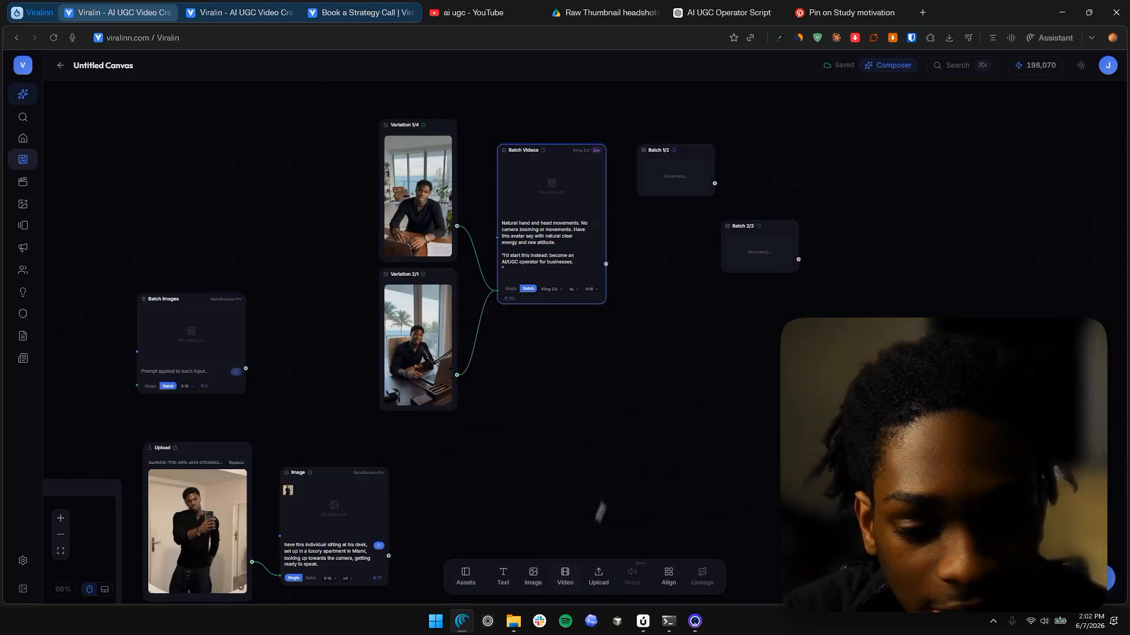
# Step: Add three Video nodes to the canvas and space them out in a row below the Batch Videos node
pyautogui.scroll(-1, 753, 325)
pyautogui.scroll(-3, 754, 325)
pyautogui.moveTo(770, 371); pyautogui.dragTo(621, 253)
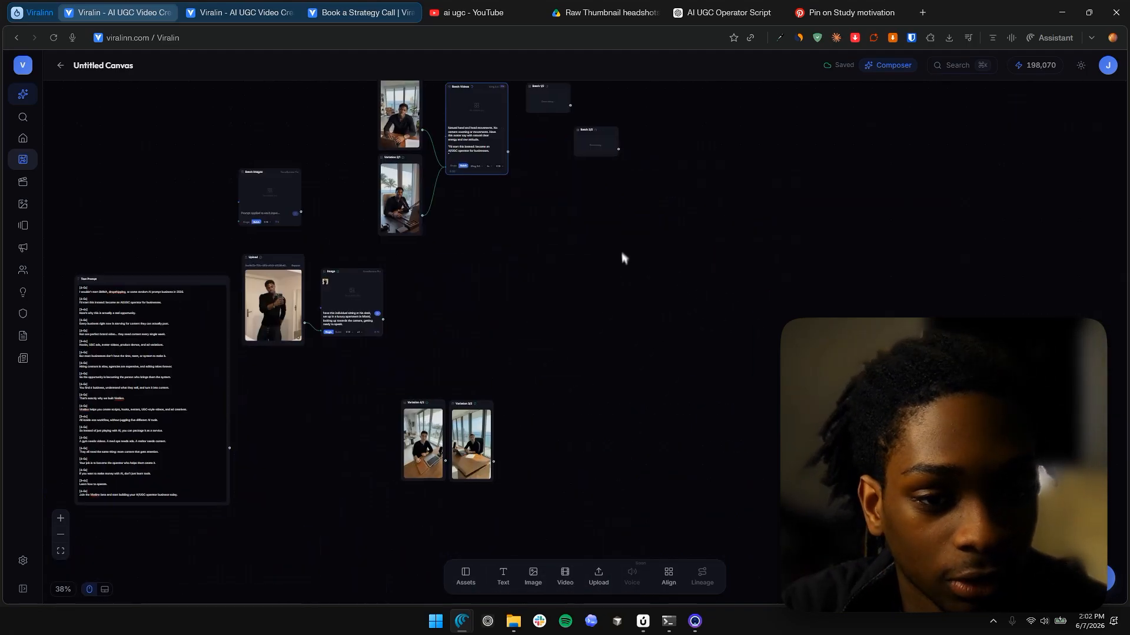
pyautogui.scroll(3, 623, 285)
pyautogui.moveTo(624, 303); pyautogui.dragTo(624, 474)
pyautogui.click(564, 577)
pyautogui.click(565, 576)
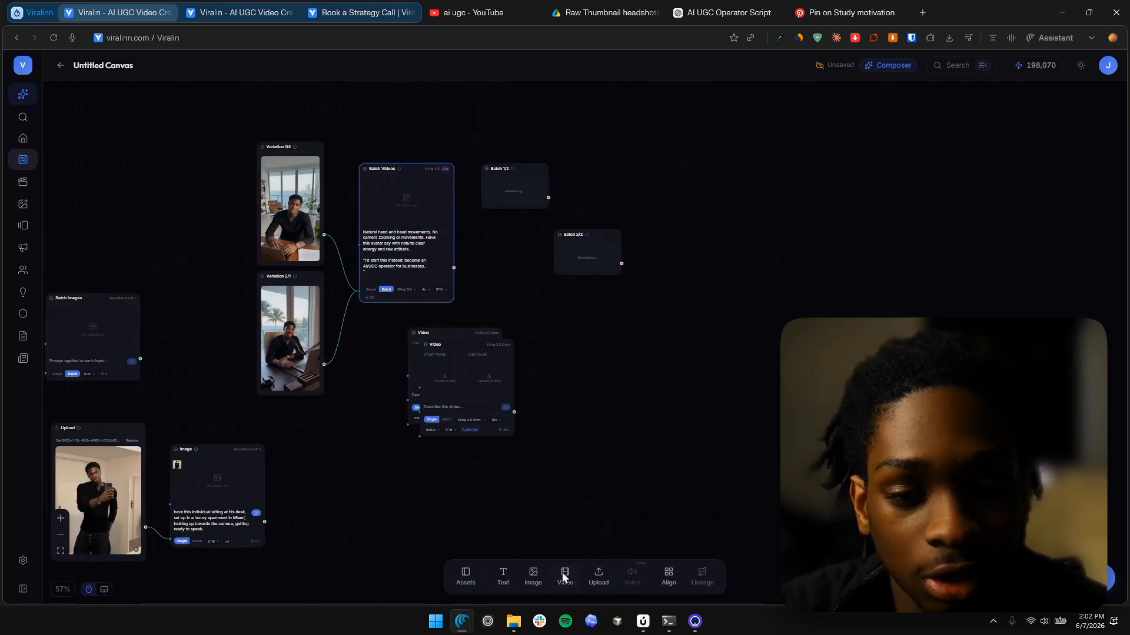
pyautogui.click(565, 576)
pyautogui.click(554, 376)
pyautogui.moveTo(496, 365); pyautogui.dragTo(776, 399)
pyautogui.moveTo(491, 355); pyautogui.dragTo(652, 400)
pyautogui.moveTo(456, 330); pyautogui.dragTo(462, 387)
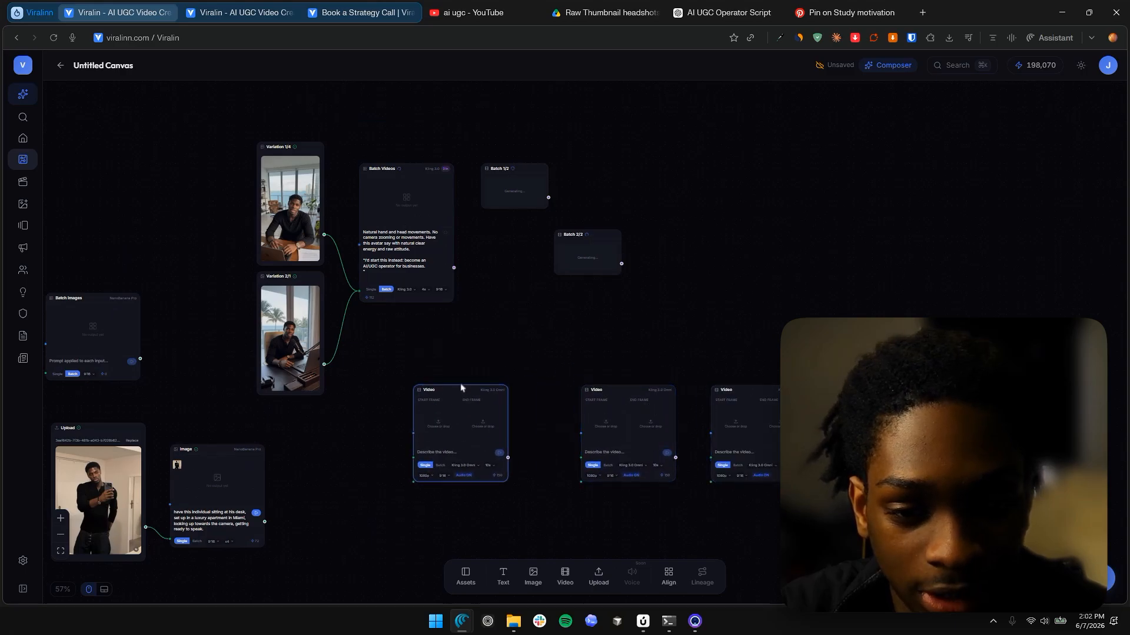
# Step: Copy the full prompt of the Batch Videos node into the first new Video node
pyautogui.moveTo(487, 330); pyautogui.dragTo(565, 273)
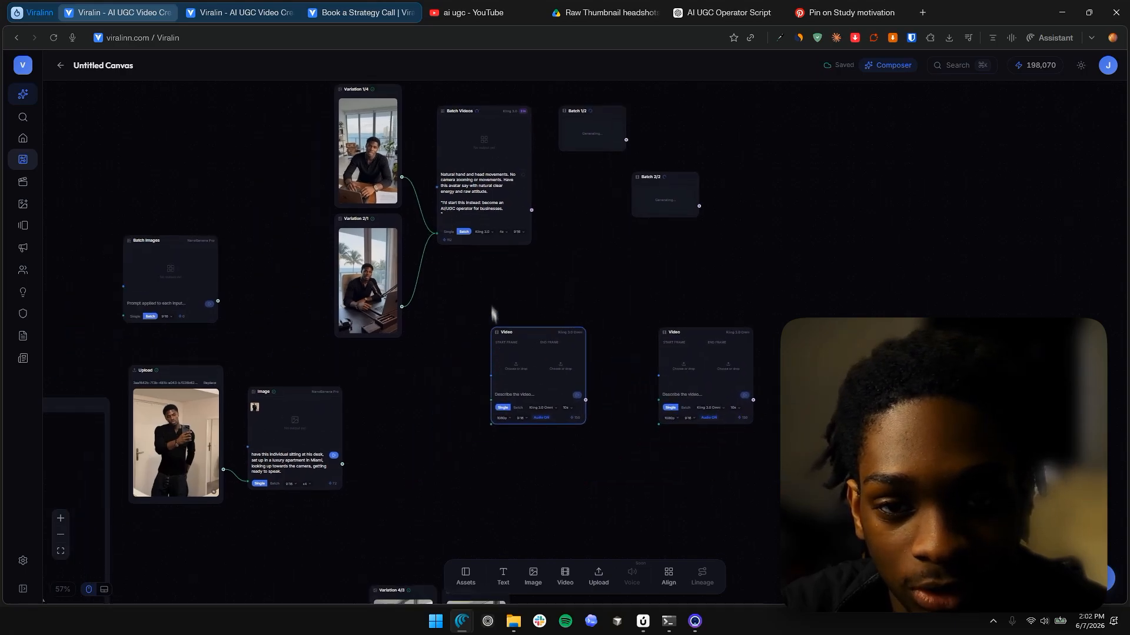
pyautogui.click(464, 196)
pyautogui.hotkey('ctrl', 'a')
pyautogui.click(523, 398)
# Step: Replace the first Video node's spoken line with the script's "I wouldn't start SMMA, dropshipping, or some random AI prompt business in 2026."
pyautogui.moveTo(456, 406); pyautogui.dragTo(788, 341)
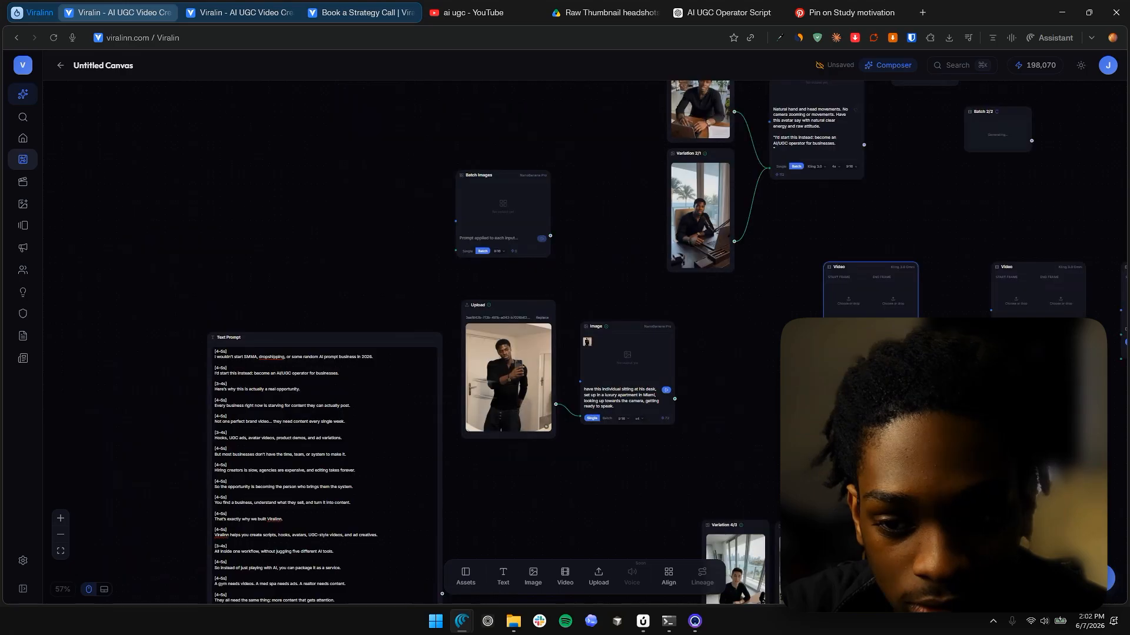
pyautogui.moveTo(375, 357); pyautogui.dragTo(208, 357)
pyautogui.hotkey('ctrl', 'c')
pyautogui.scroll(6, 959, 370)
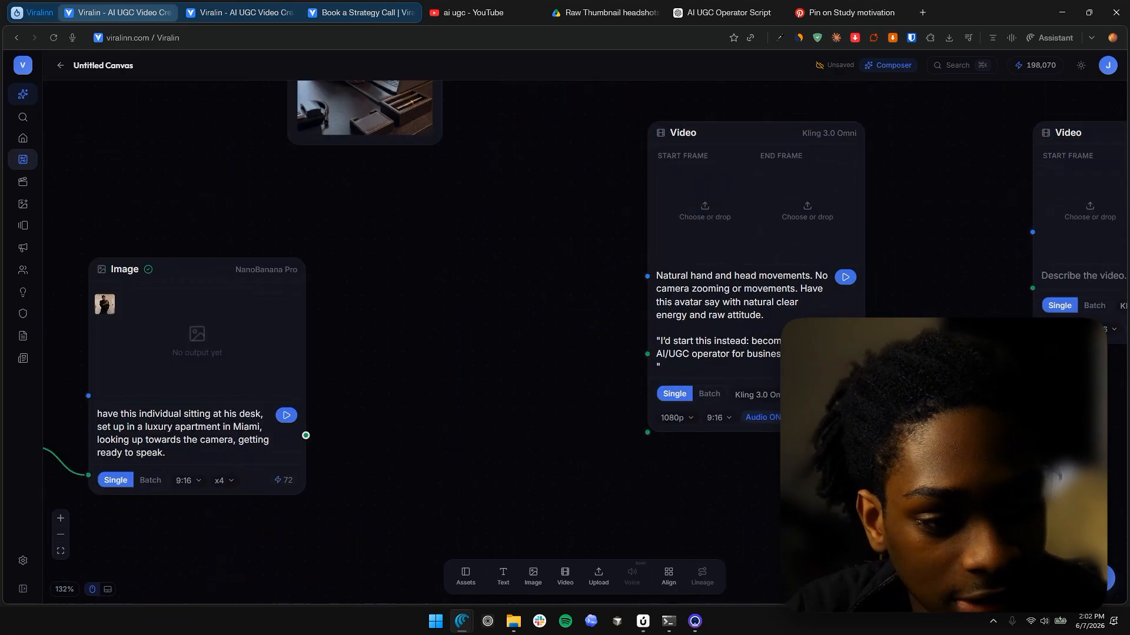
pyautogui.moveTo(809, 354); pyautogui.dragTo(666, 339)
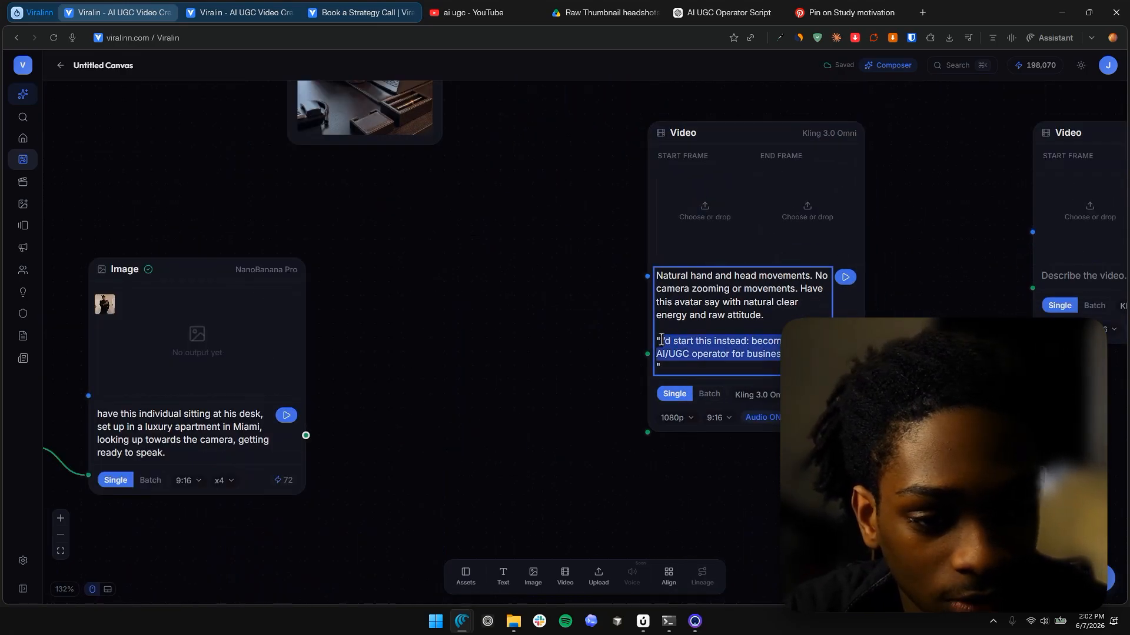
pyautogui.hotkey('ctrl', 'v')
pyautogui.scroll(-5, 647, 355)
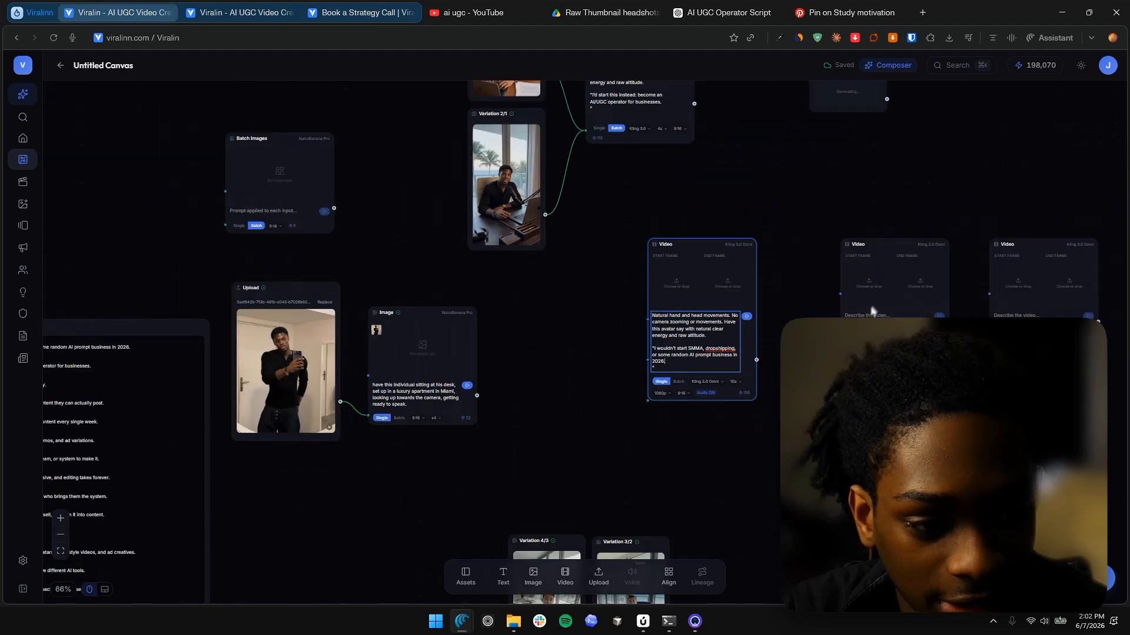
# Step: Configure the first Video node to use the Kling 3.0 model with a 6s duration and 720p resolution
pyautogui.scroll(7, 909, 332)
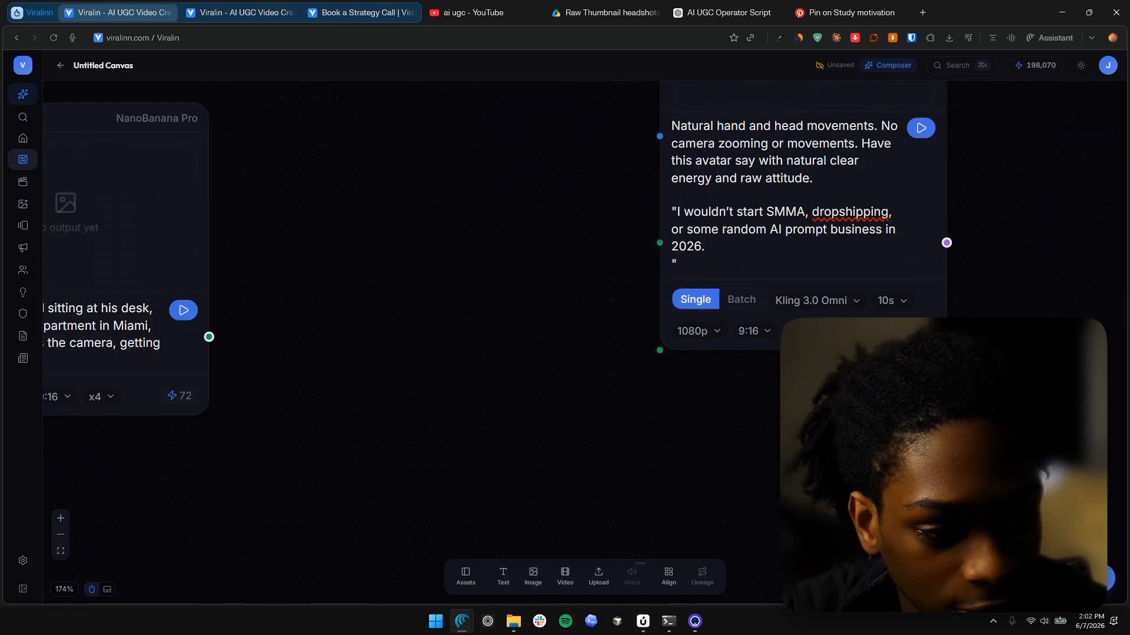
pyautogui.click(886, 303)
pyautogui.click(822, 299)
pyautogui.click(836, 269)
pyautogui.click(838, 300)
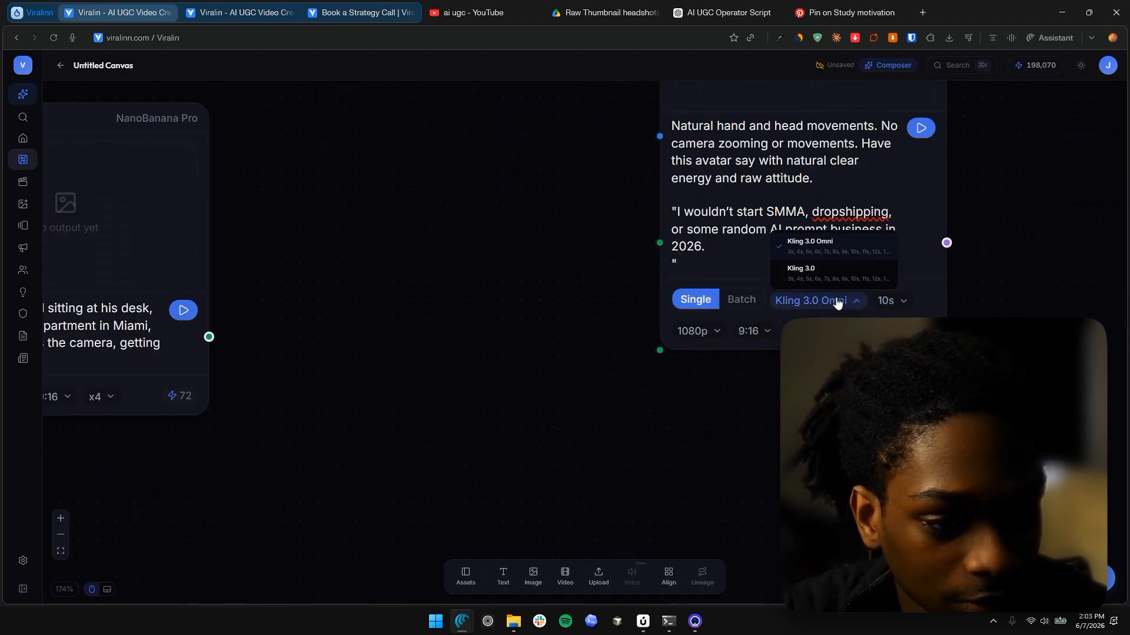
pyautogui.click(833, 273)
pyautogui.click(862, 301)
pyautogui.click(698, 330)
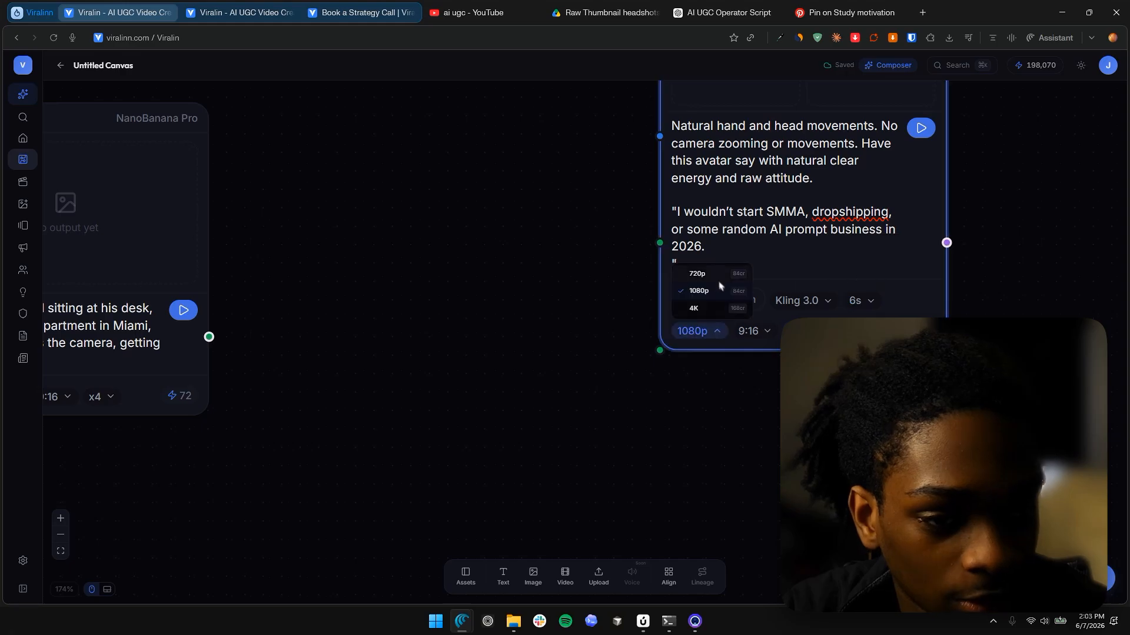
pyautogui.click(719, 278)
# Step: Compare the lines of the timed script with the prompts in the Batch Videos node and the first Video node
pyautogui.scroll(-4, 697, 294)
pyautogui.moveTo(650, 268); pyautogui.dragTo(664, 496)
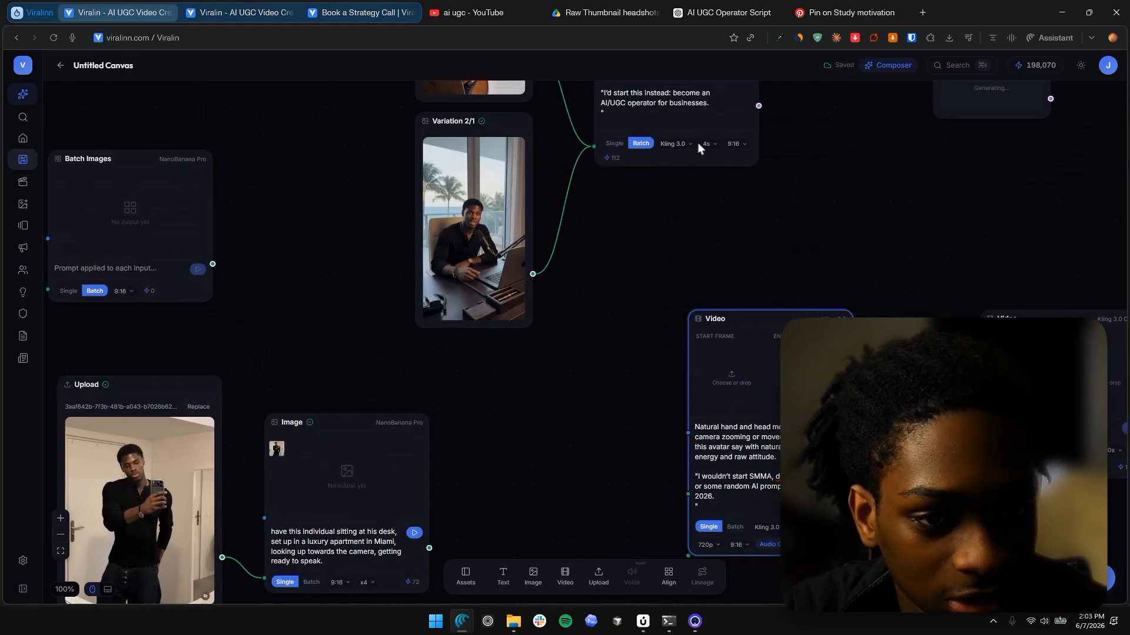
pyautogui.moveTo(698, 144); pyautogui.dragTo(675, 157)
pyautogui.scroll(-4, 548, 420)
pyautogui.moveTo(138, 500); pyautogui.dragTo(568, 195)
pyautogui.scroll(3, 559, 218)
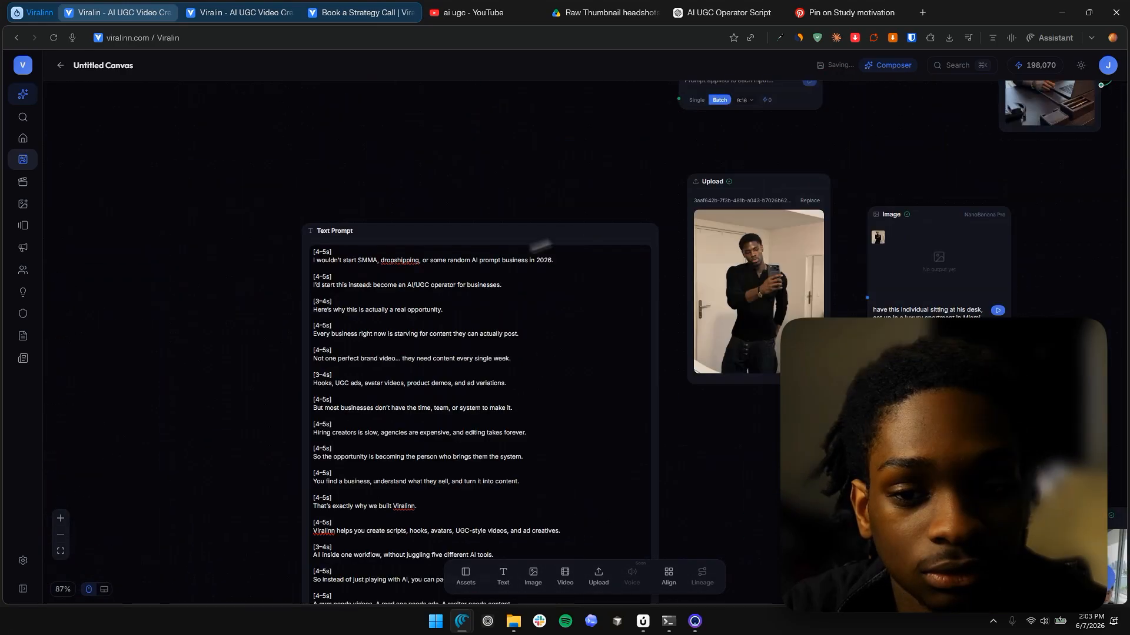
pyautogui.scroll(3, 294, 286)
pyautogui.moveTo(872, 371); pyautogui.dragTo(395, 354)
pyautogui.scroll(-4, 600, 325)
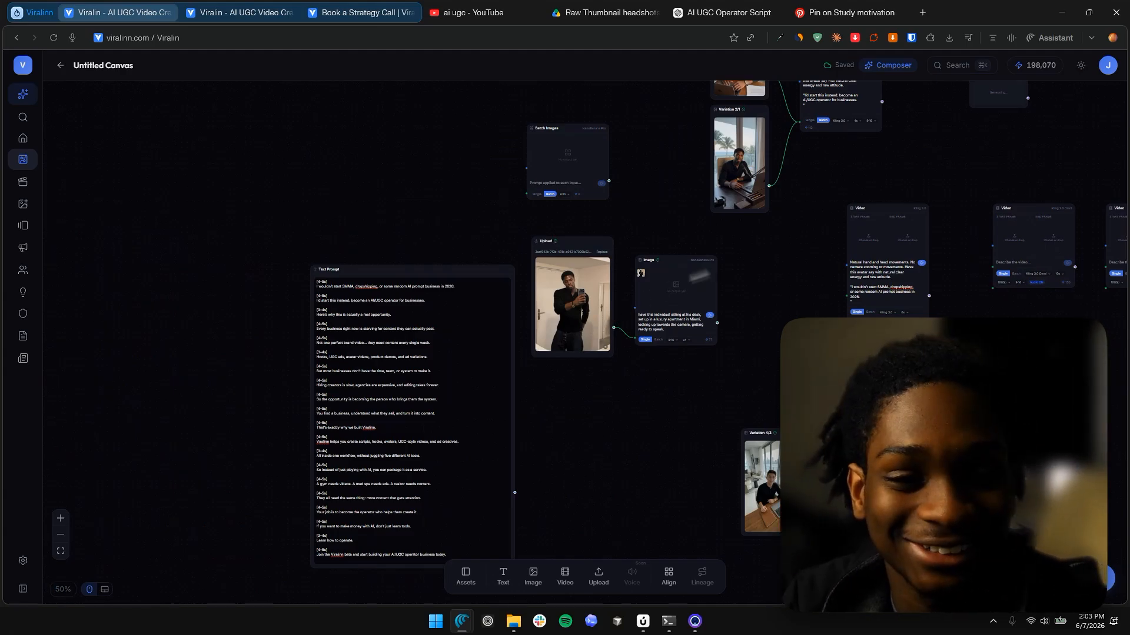
pyautogui.scroll(4, 925, 298)
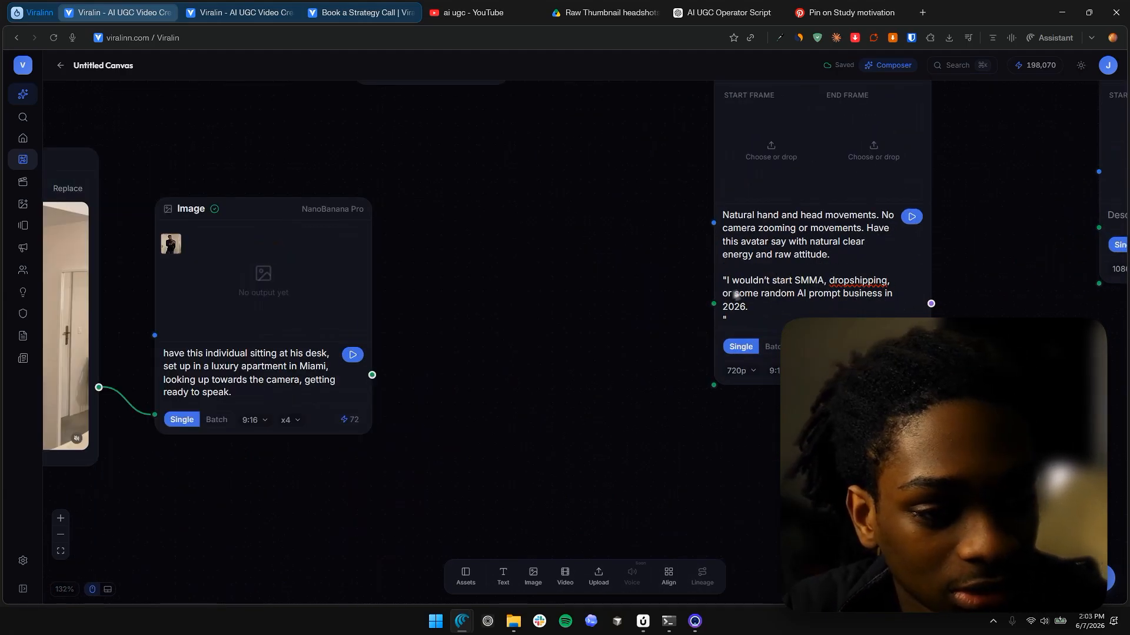
# Step: Copy the first Video node's full prompt into the second and third Video nodes
pyautogui.scroll(-4, 507, 391)
pyautogui.click(601, 363)
pyautogui.hotkey('ctrl', 'a')
pyautogui.hotkey('ctrl', 'c')
pyautogui.click(786, 310)
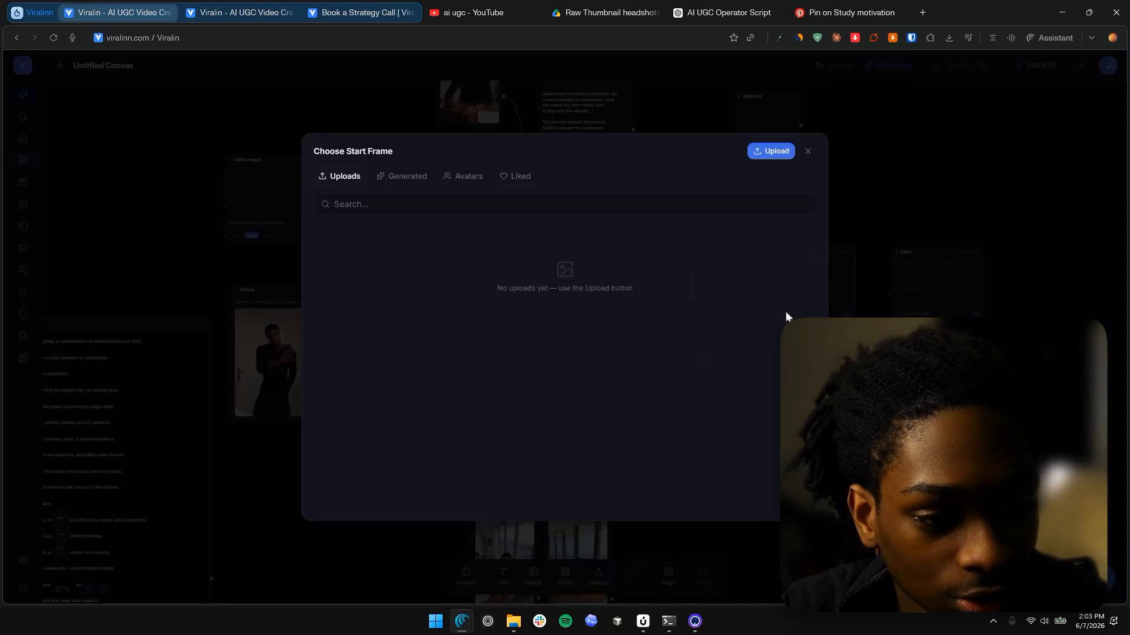
pyautogui.press('Escape')
pyautogui.click(824, 312)
pyautogui.hotkey('ctrl', 'v')
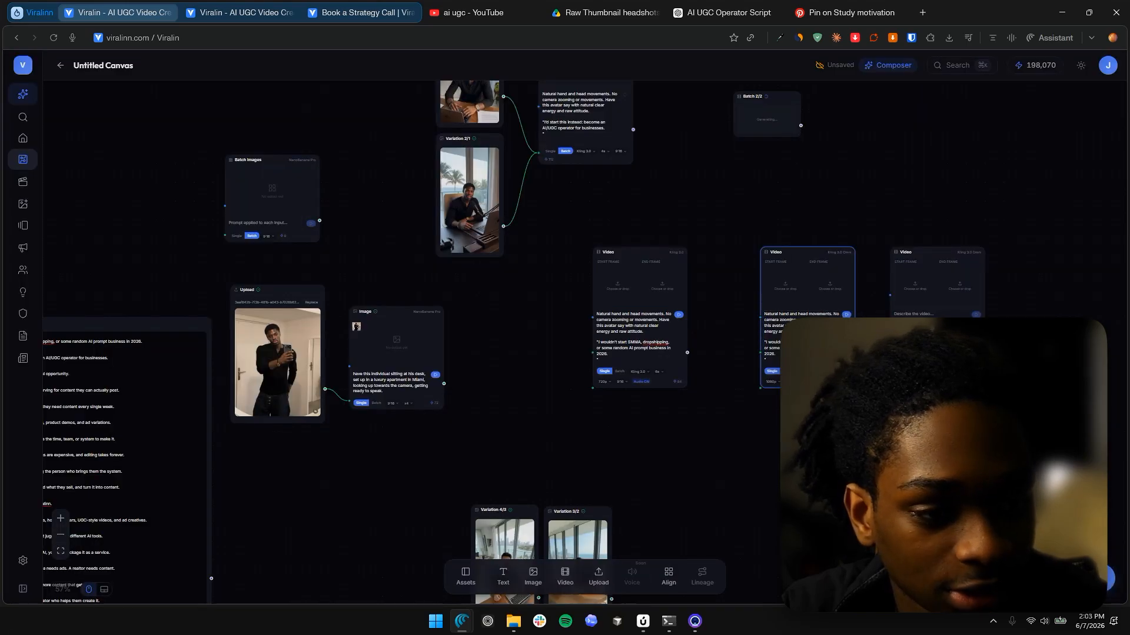
pyautogui.click(914, 314)
pyautogui.write('Natural hand and head movements. No camera zooming or movements. Have this avatar say with natural clear energy and raw attitude.  "I wouldn\'t start SMMA, dropshipping, or some random AI prompt business in 2026. "')
# Step: Duplicate the prompted Video node and arrange the copies side by side in an evenly spaced row
pyautogui.moveTo(862, 302); pyautogui.dragTo(678, 329)
pyautogui.moveTo(584, 303); pyautogui.dragTo(551, 303)
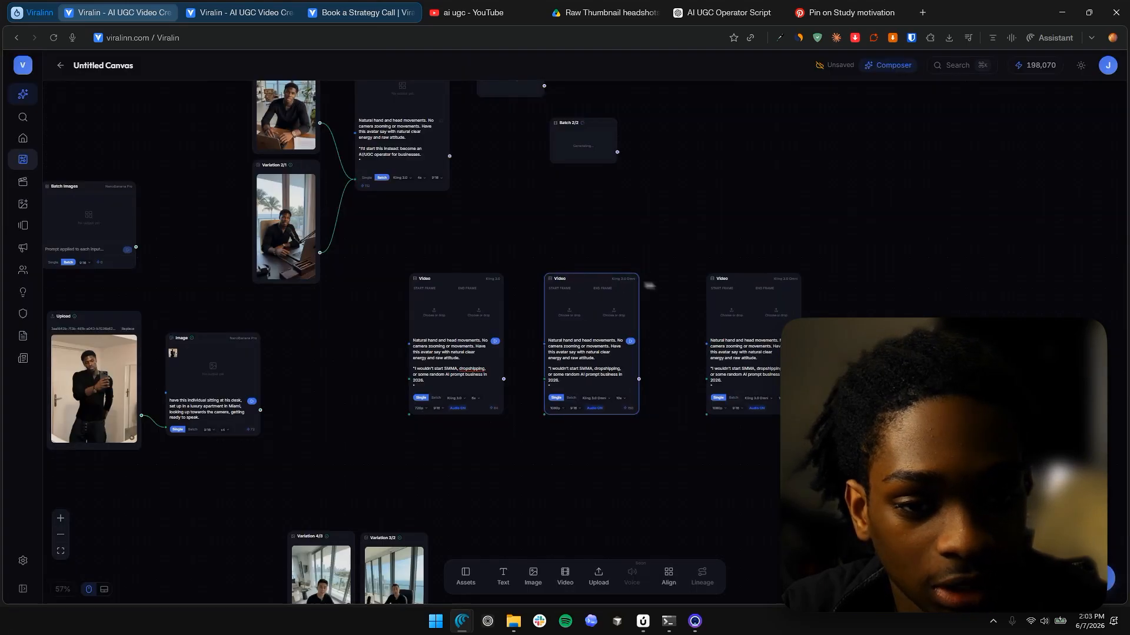
pyautogui.moveTo(764, 286); pyautogui.dragTo(717, 286)
pyautogui.moveTo(620, 283); pyautogui.dragTo(604, 283)
pyautogui.moveTo(694, 285); pyautogui.dragTo(792, 286)
pyautogui.moveTo(792, 286); pyautogui.dragTo(897, 291)
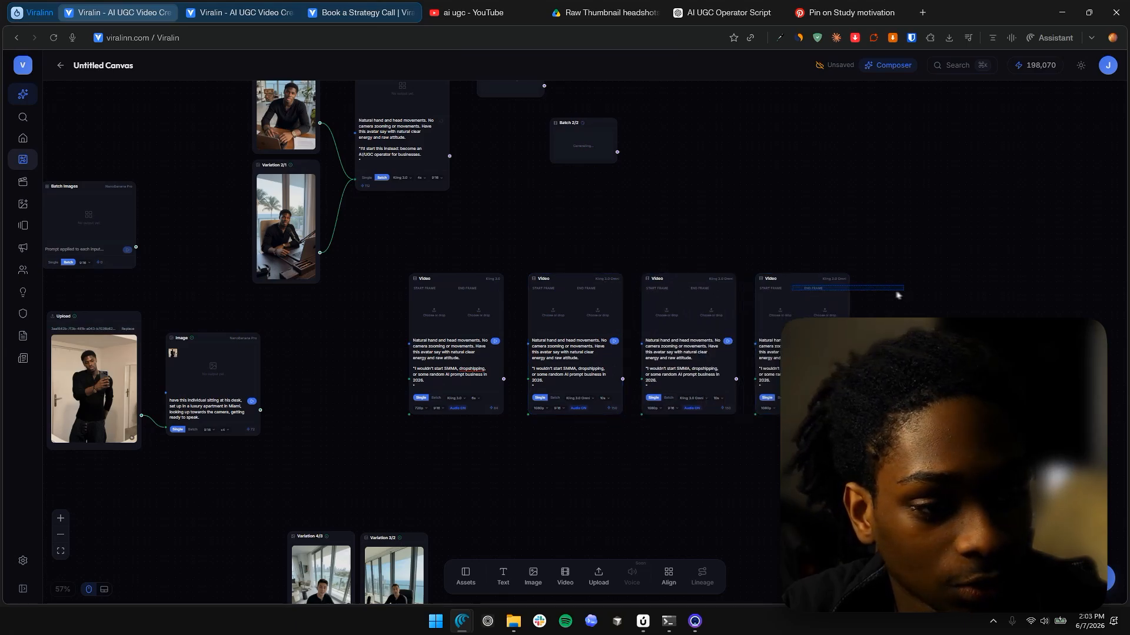
pyautogui.moveTo(812, 280); pyautogui.dragTo(740, 365)
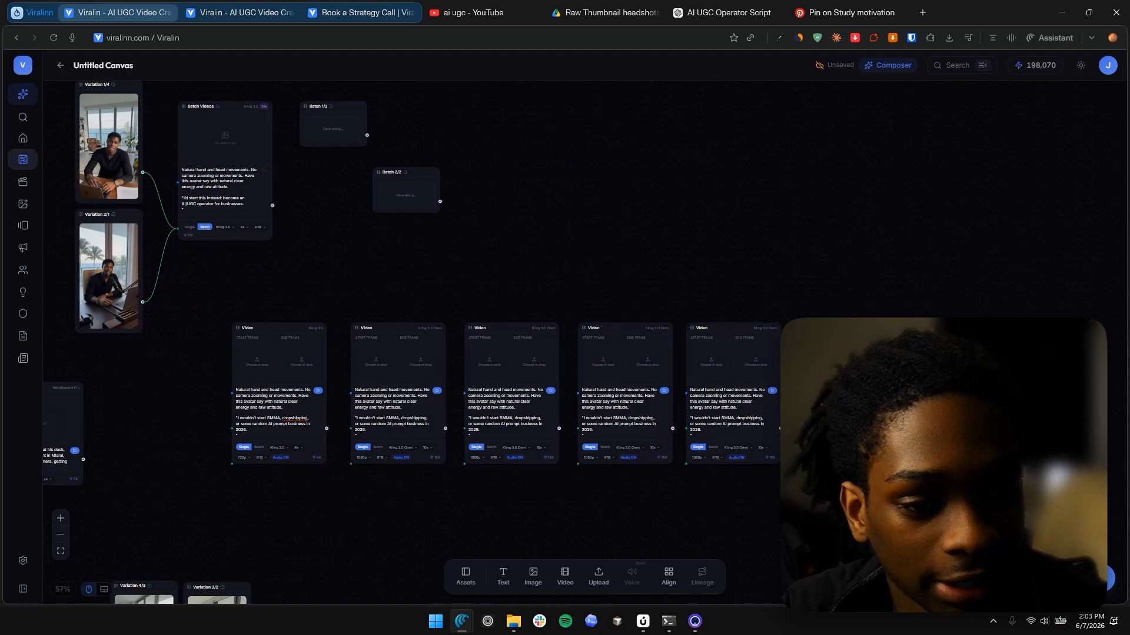
# Step: Replace the second Video node's spoken line with the script's "I'd start this instead: become an AI/UGC operator for businesses."
pyautogui.moveTo(329, 411); pyautogui.dragTo(710, 360)
pyautogui.scroll(1, 77, 388)
pyautogui.moveTo(77, 388); pyautogui.dragTo(500, 346)
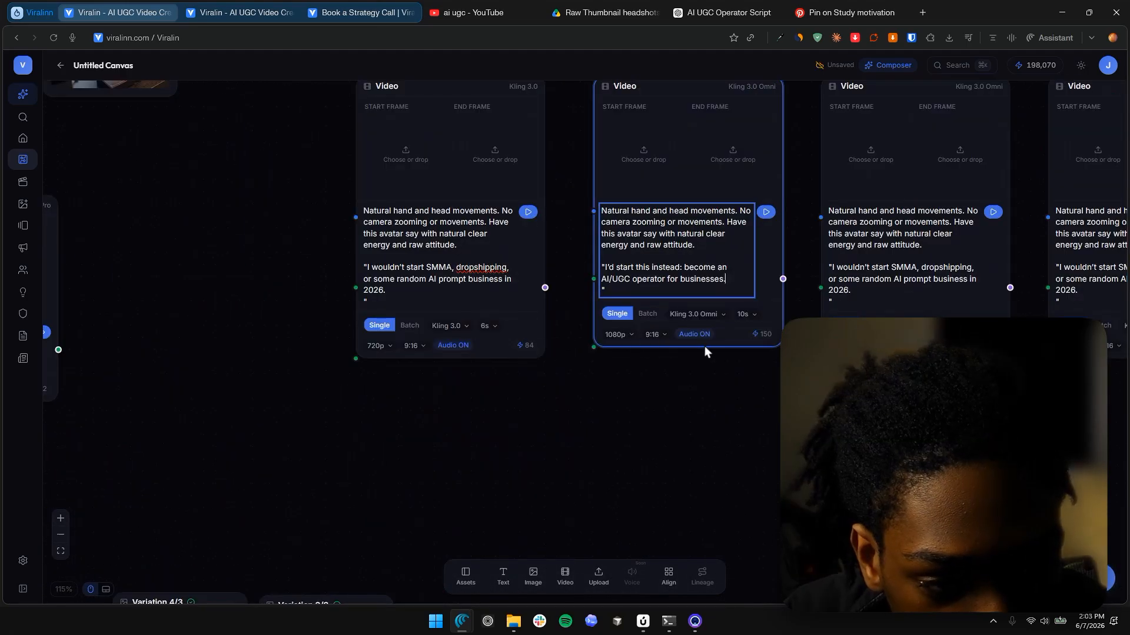
# Step: Configure the second Video node to use the Kling 3.0 model with a 5s duration and 720p resolution
pyautogui.click(743, 314)
pyautogui.moveTo(765, 285); pyautogui.dragTo(760, 284)
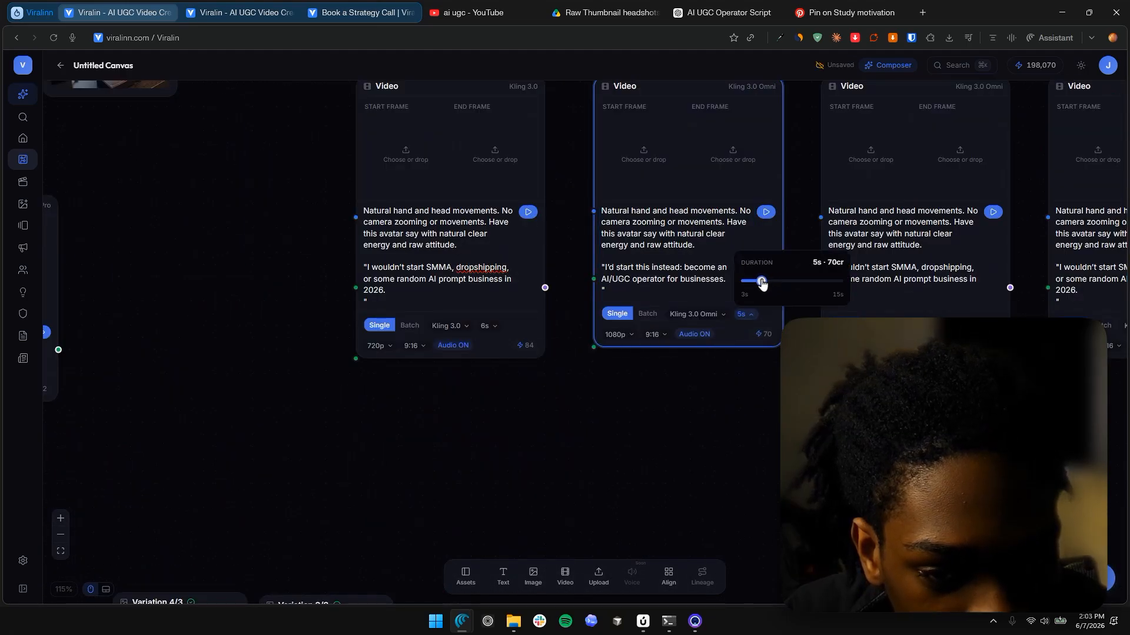
pyautogui.click(617, 335)
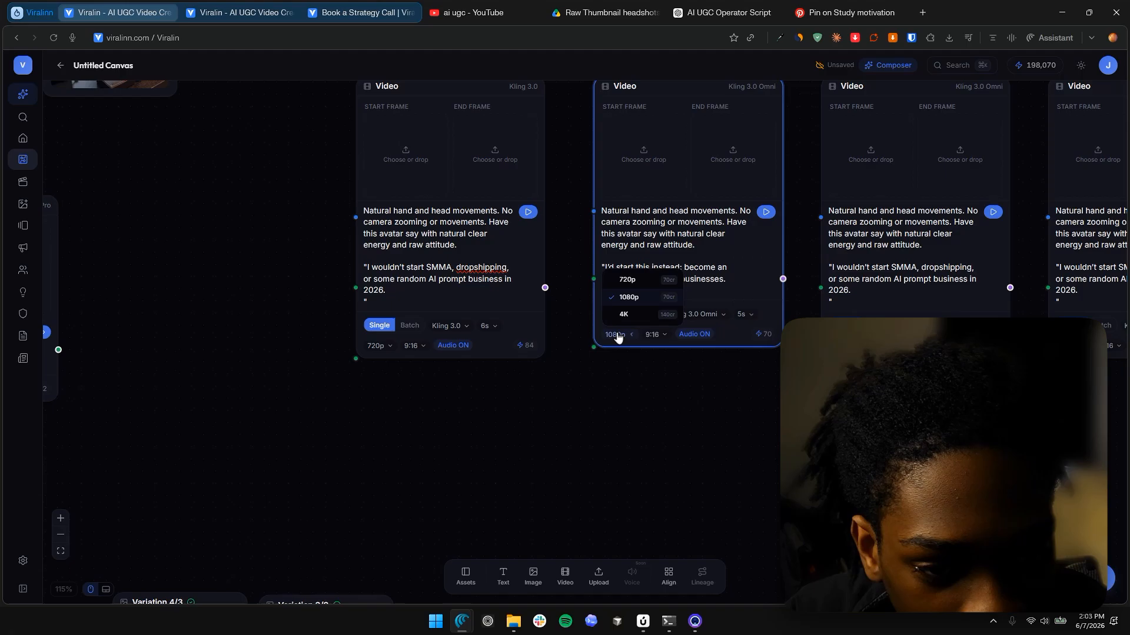
pyautogui.click(627, 281)
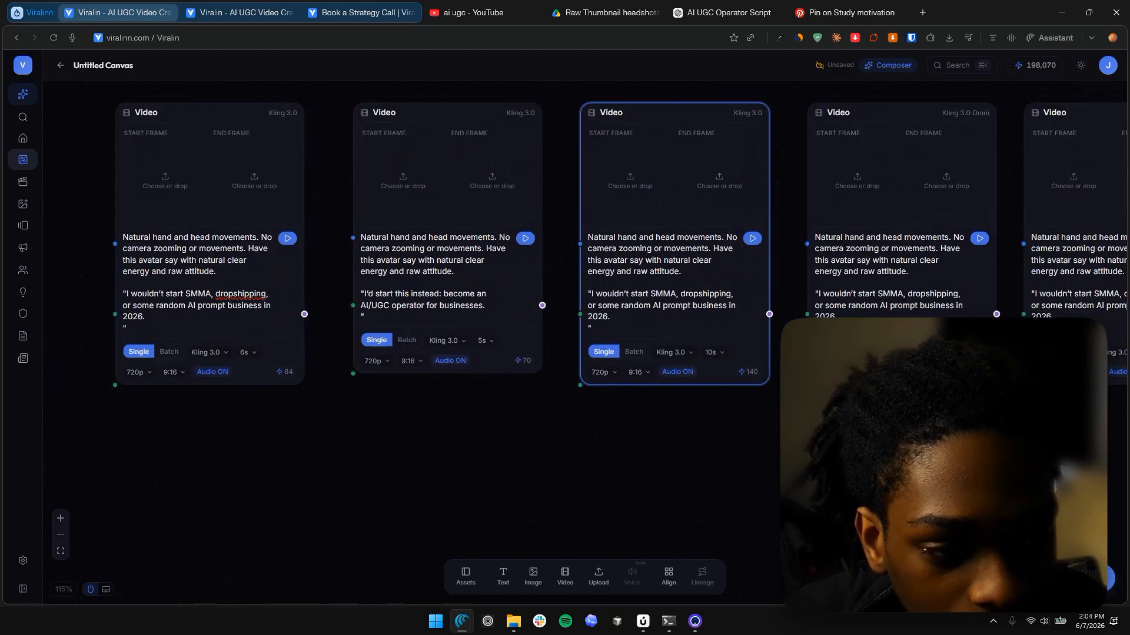
# Step: Switch the fourth Video node to the Kling 3.0 model at 720p resolution
pyautogui.click(902, 351)
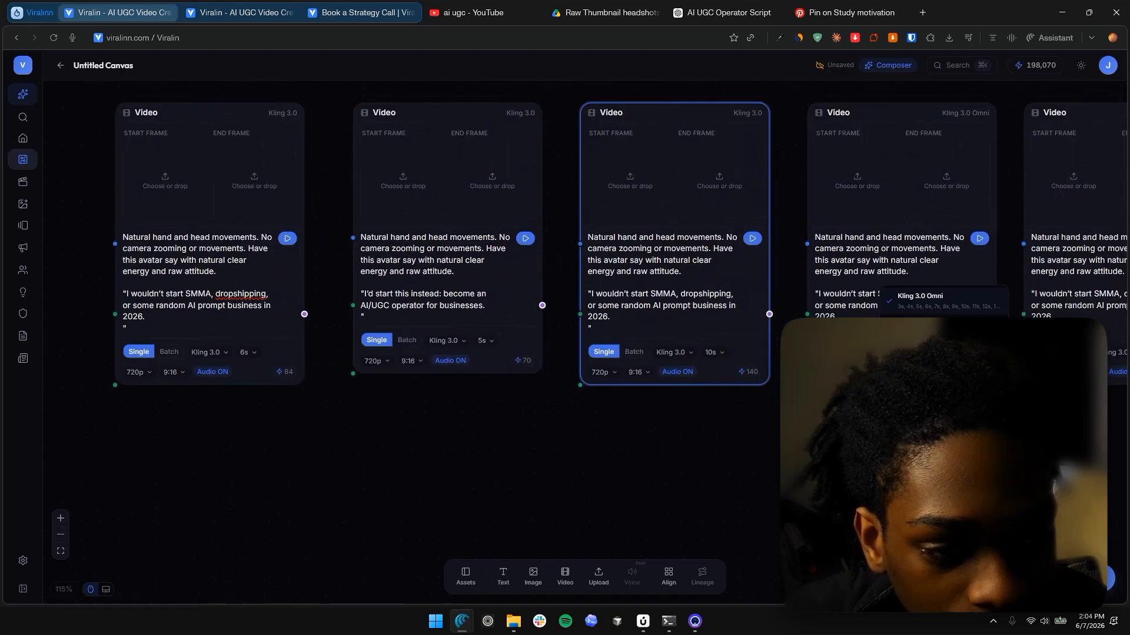
pyautogui.click(909, 315)
pyautogui.click(830, 370)
pyautogui.click(840, 315)
pyautogui.scroll(-1, 681, 433)
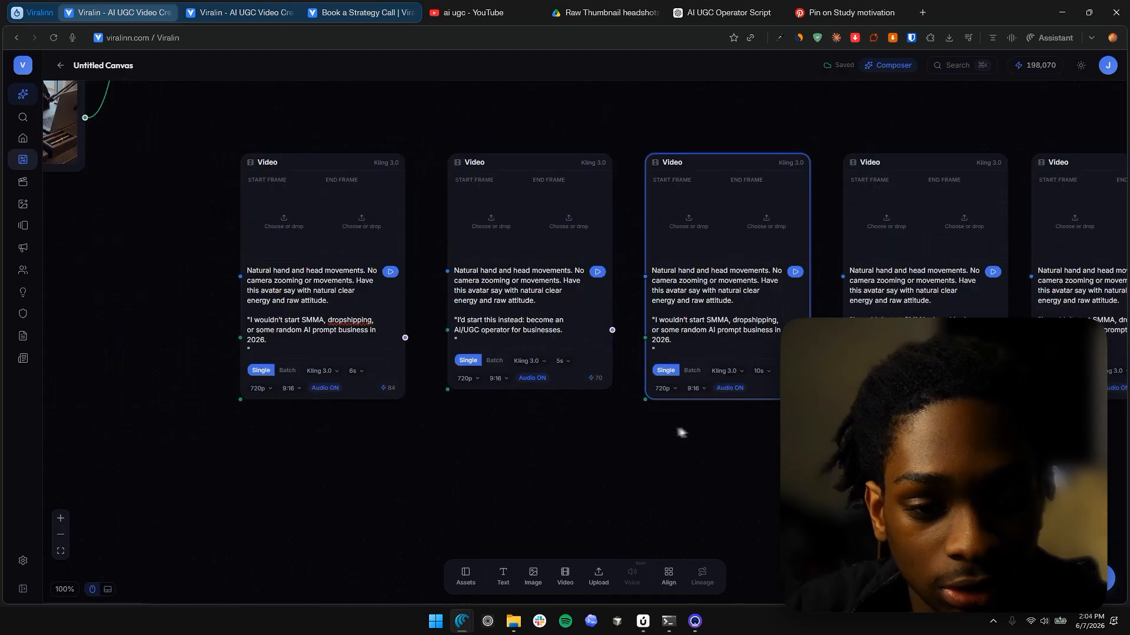
# Step: Move the Text Prompt node with the timed script up close to the row of Video nodes
pyautogui.moveTo(100, 412); pyautogui.dragTo(749, 407)
pyautogui.moveTo(250, 374); pyautogui.dragTo(689, 352)
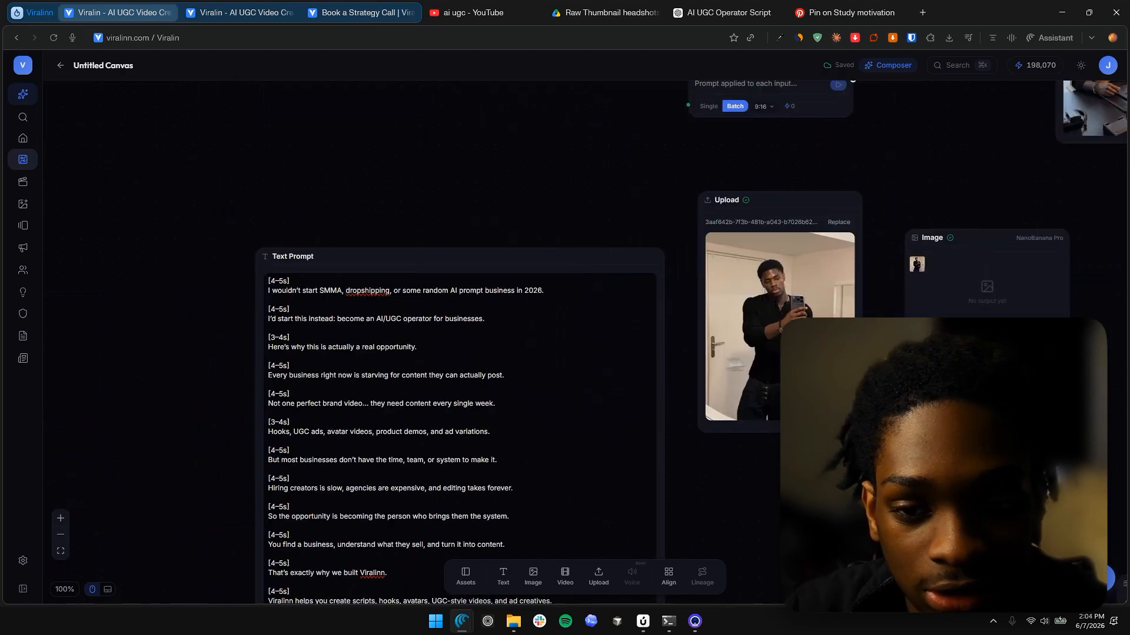
pyautogui.scroll(-3, 693, 351)
pyautogui.click(582, 366)
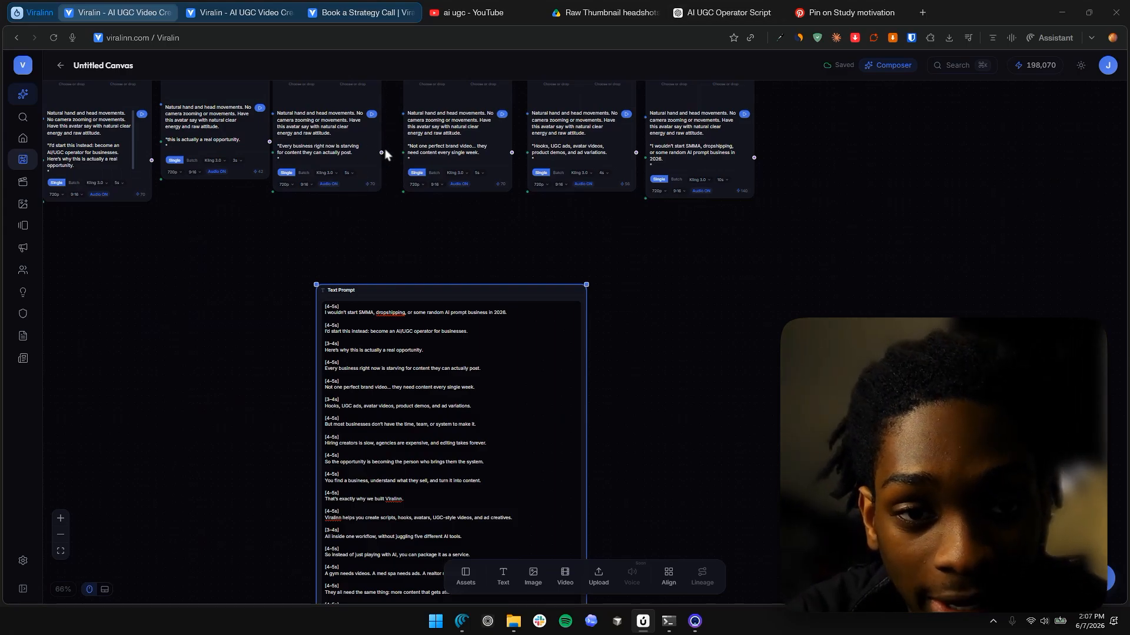
pyautogui.moveTo(416, 154); pyautogui.dragTo(547, 267)
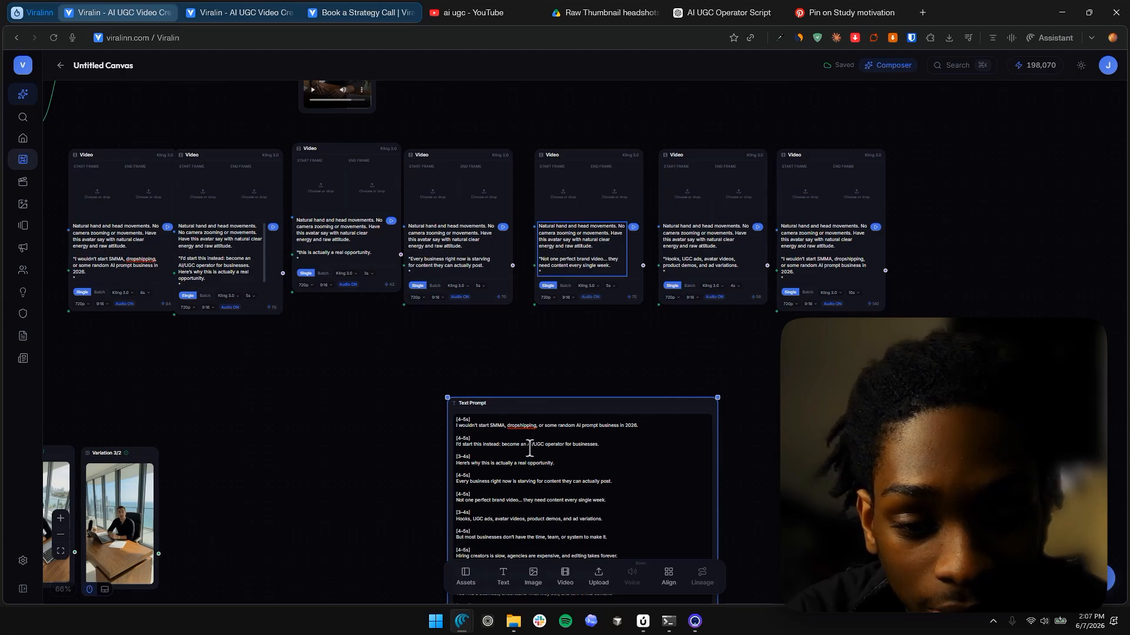
pyautogui.moveTo(569, 436); pyautogui.dragTo(557, 386)
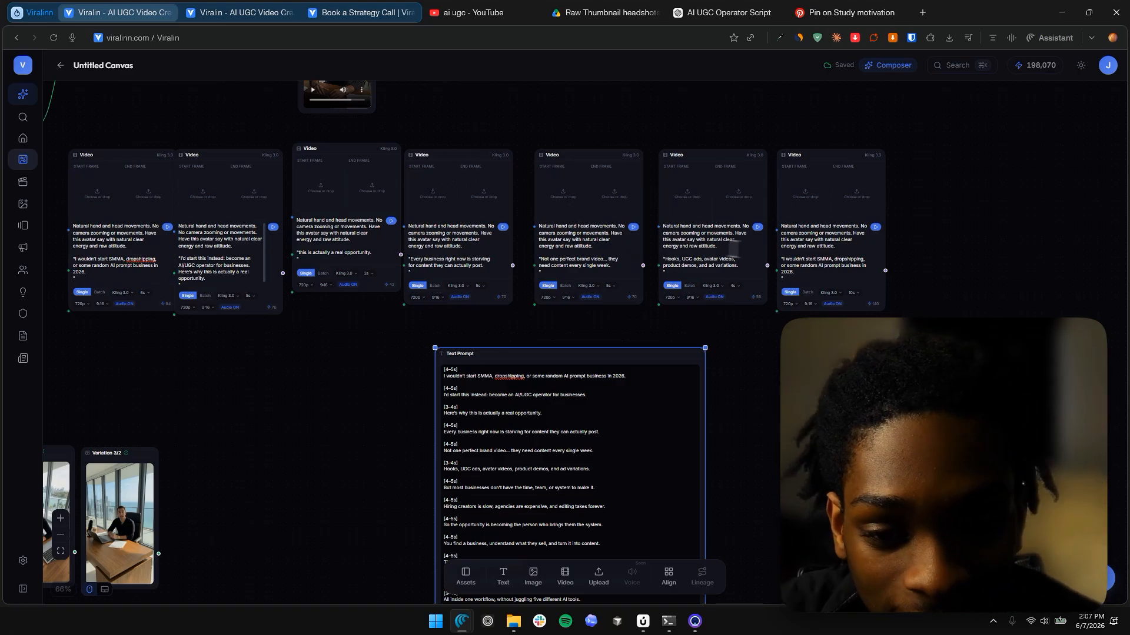
pyautogui.scroll(1, 882, 248)
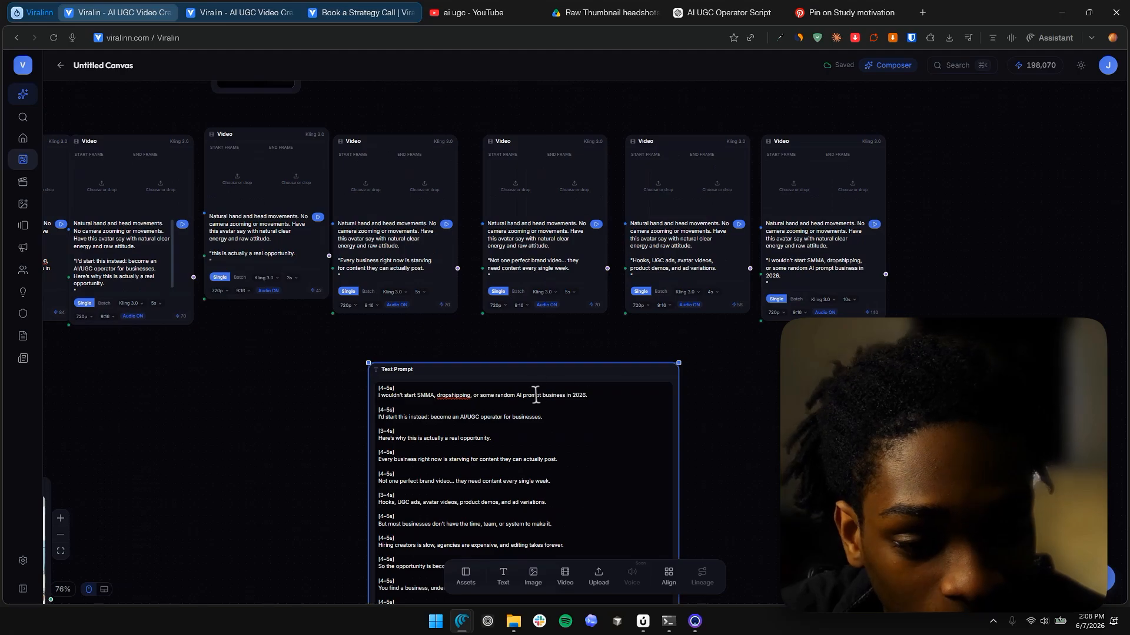
pyautogui.moveTo(535, 393); pyautogui.dragTo(547, 120)
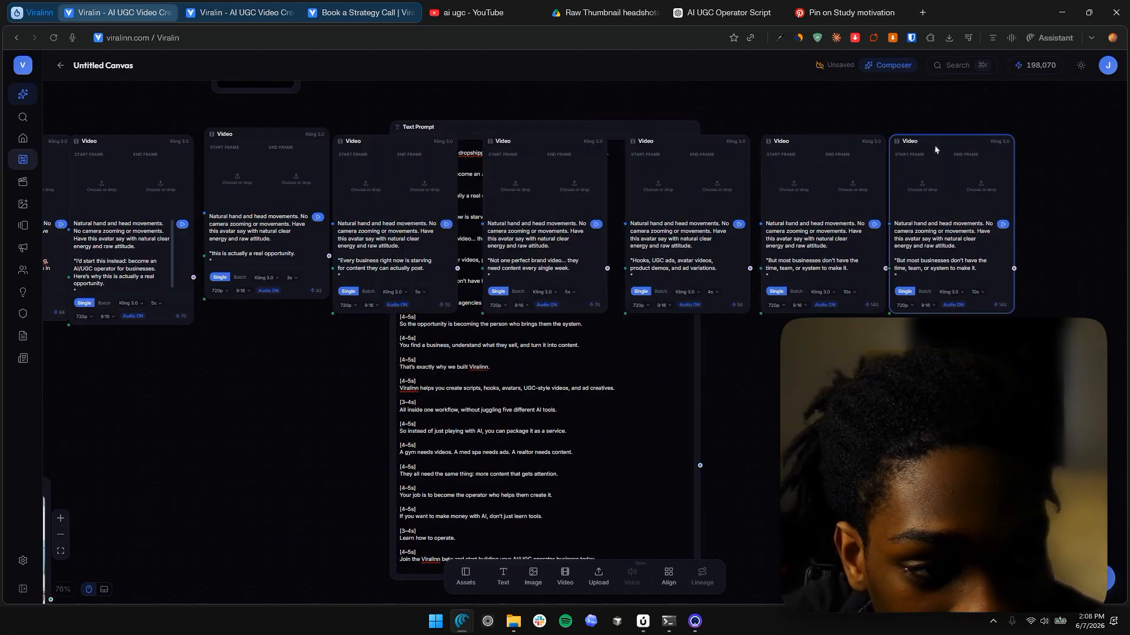
# Step: Space out the last Video node and replace its spoken line with "Hiring creators is slow, agencies are expensive, and editing takes forever."
pyautogui.moveTo(930, 146); pyautogui.dragTo(951, 147)
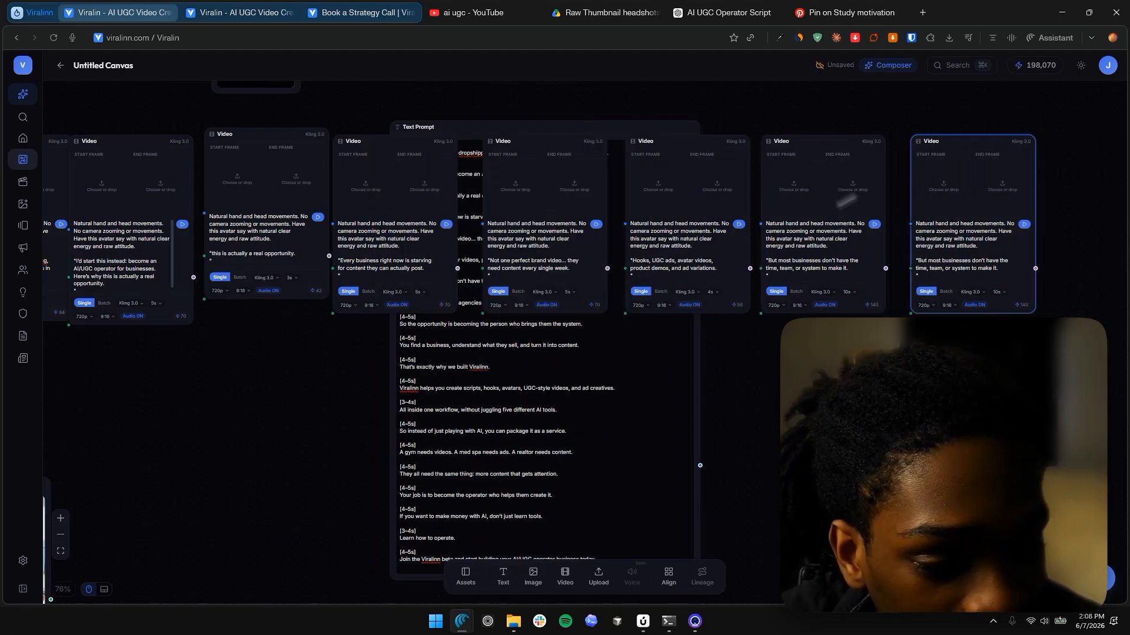
pyautogui.click(500, 420)
pyautogui.moveTo(745, 353); pyautogui.dragTo(670, 369)
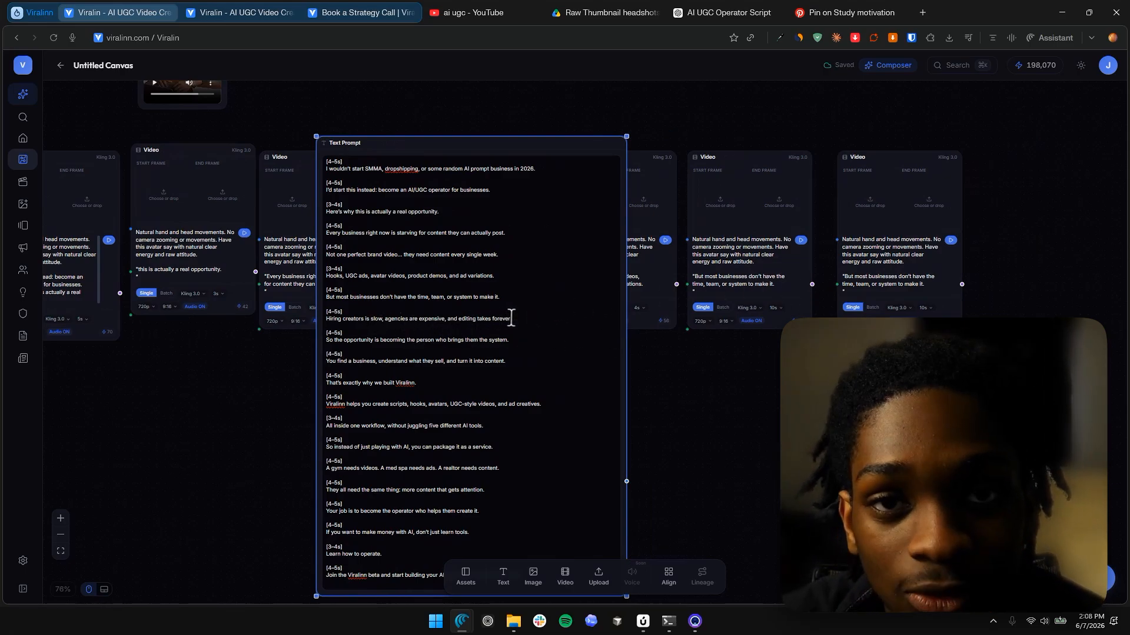
pyautogui.moveTo(511, 318); pyautogui.dragTo(326, 319)
pyautogui.hotkey('ctrl', 'c')
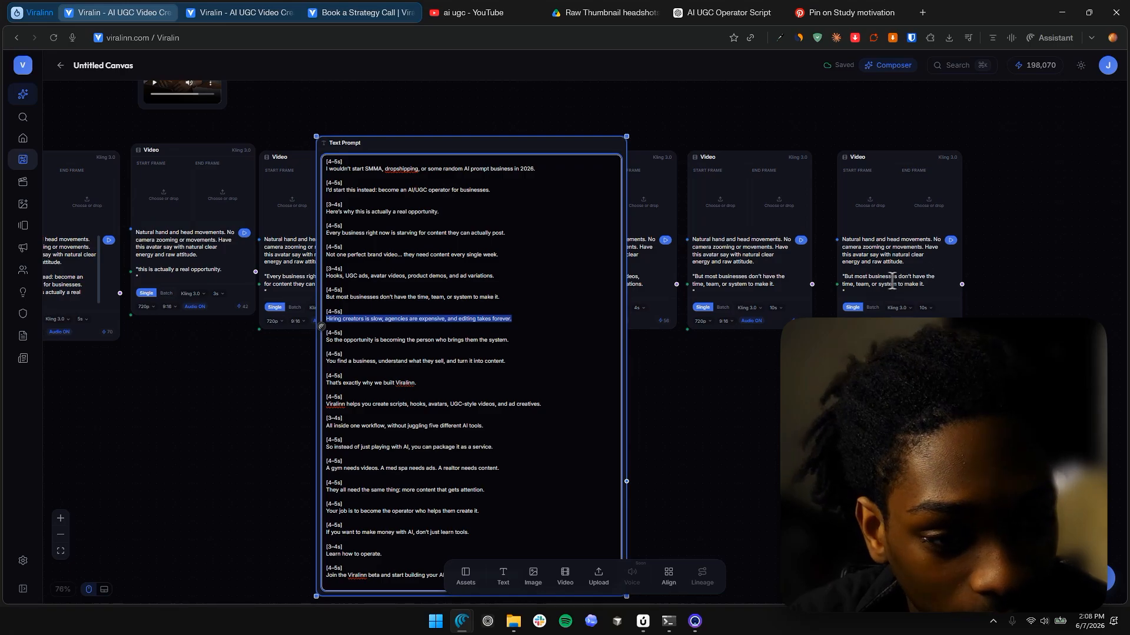
pyautogui.click(924, 284)
pyautogui.moveTo(839, 284); pyautogui.dragTo(845, 276)
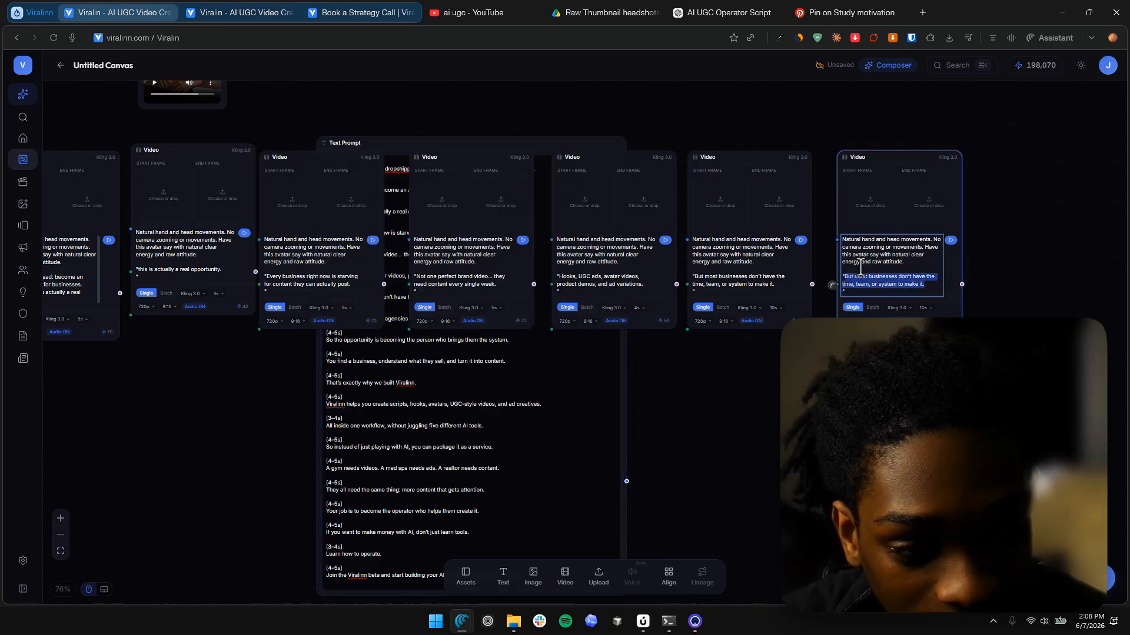
pyautogui.hotkey('ctrl', 'v')
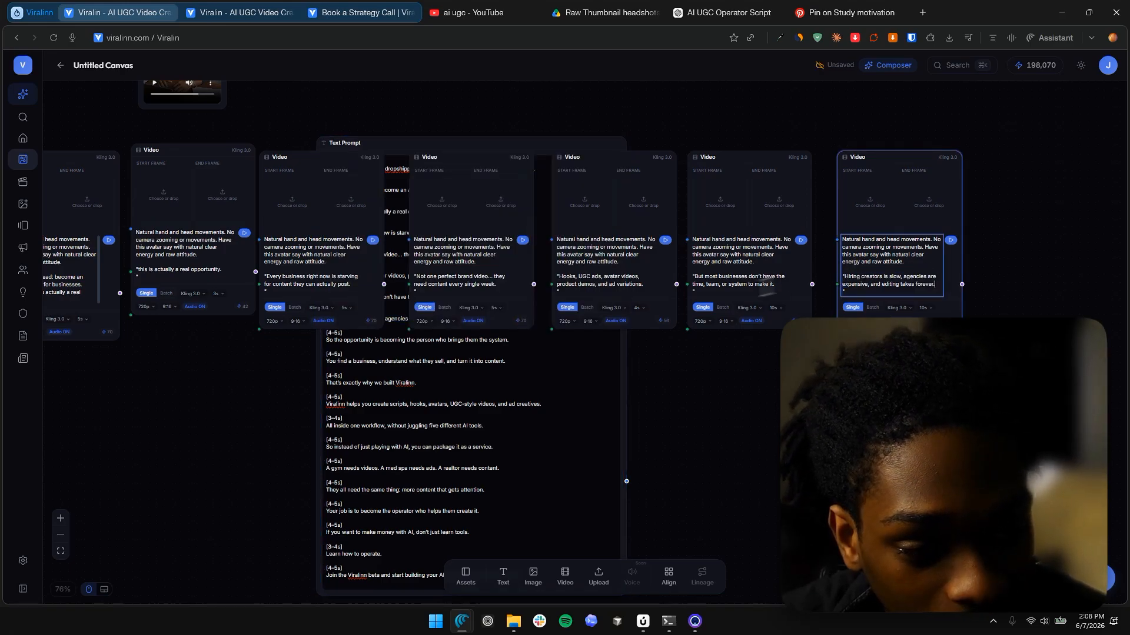
# Step: Look over the timed script and preview the generated Batch 2/2 clip
pyautogui.click(414, 452)
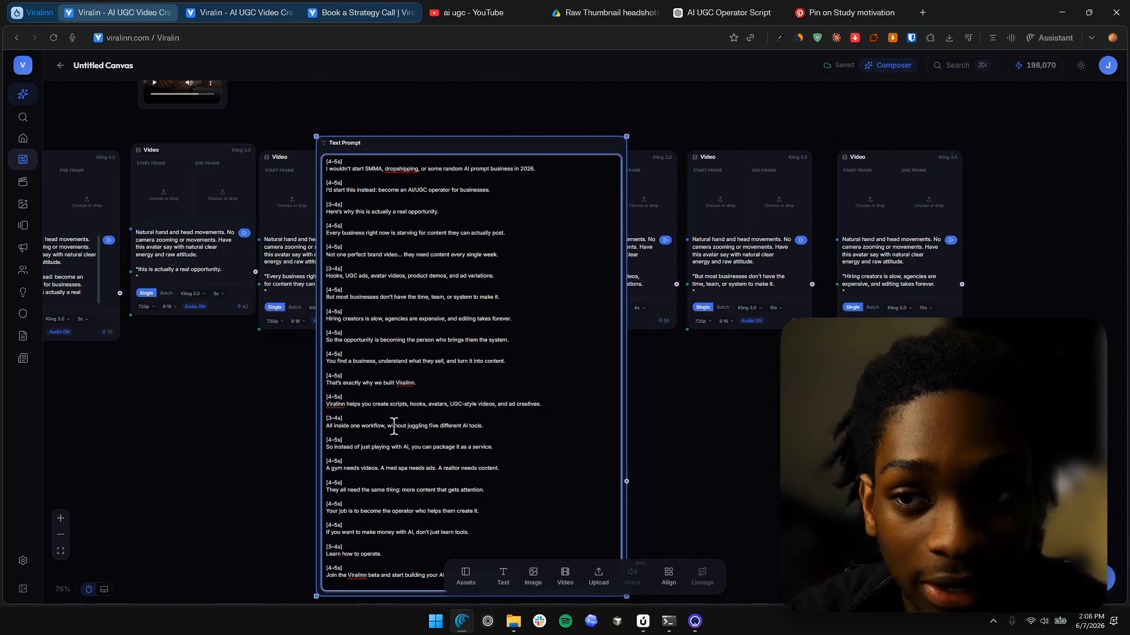
pyautogui.scroll(5, 394, 426)
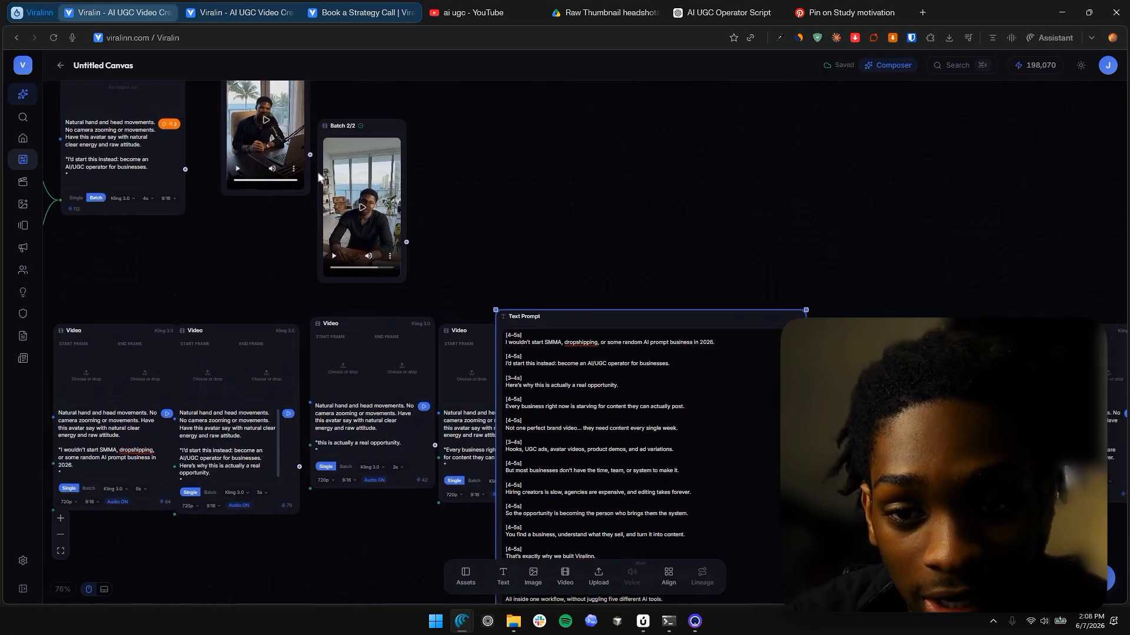
pyautogui.scroll(8, 400, 262)
pyautogui.click(400, 260)
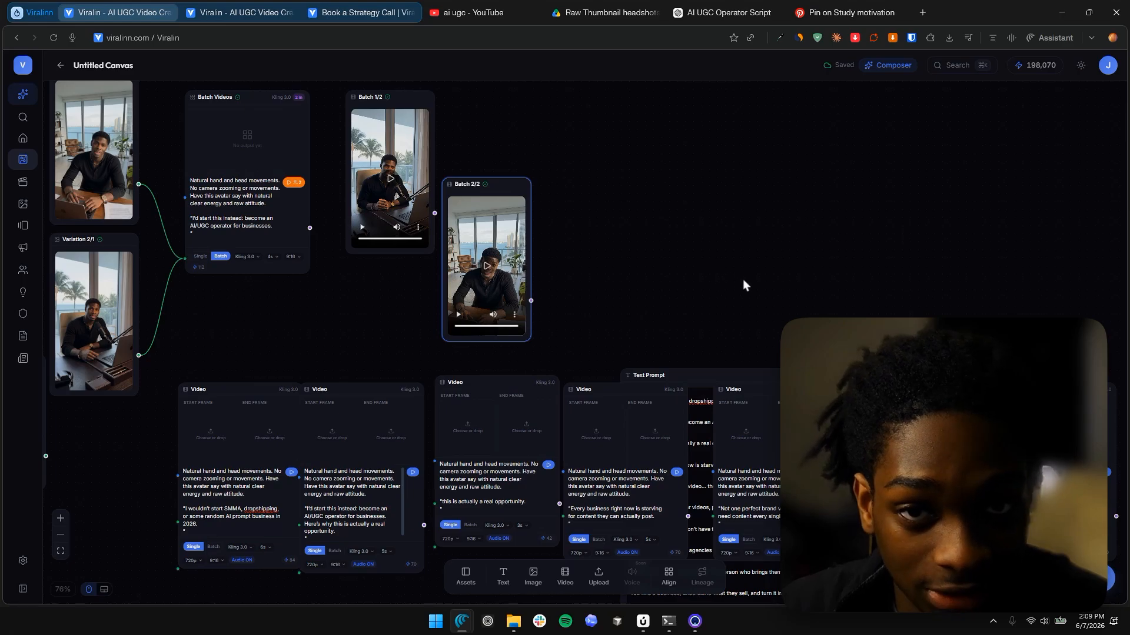
# Step: Duplicate the last Video node and shorten the durations of the "But most businesses" and "Hiring creators" Video nodes
pyautogui.moveTo(609, 270); pyautogui.dragTo(591, 265)
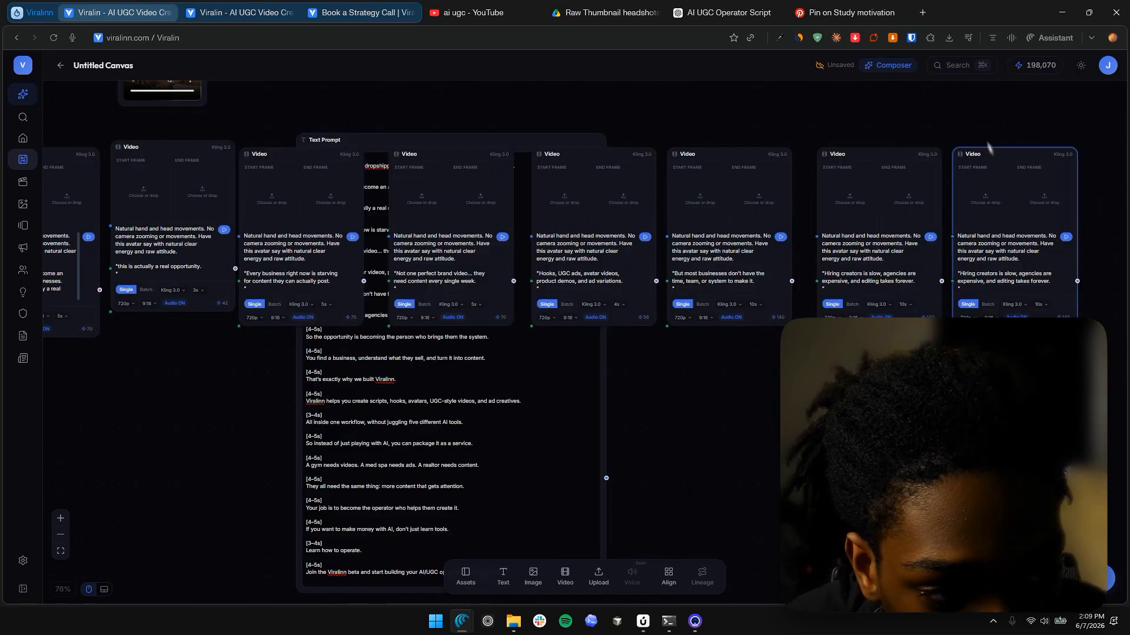
pyautogui.click(382, 373)
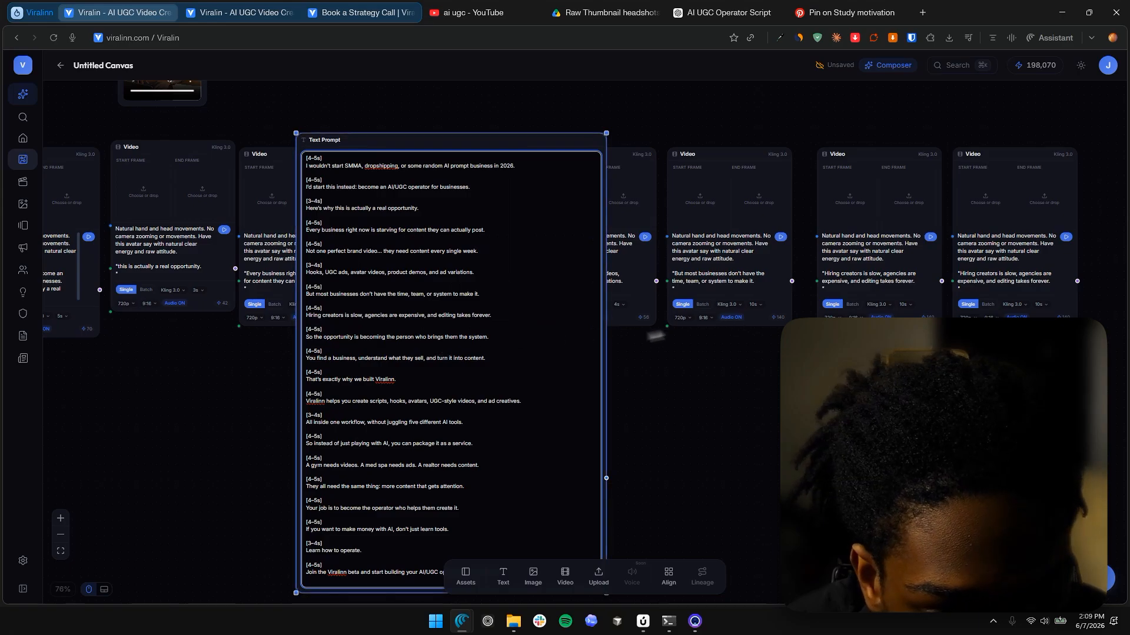
pyautogui.click(759, 305)
pyautogui.moveTo(784, 275); pyautogui.dragTo(775, 275)
pyautogui.click(781, 274)
pyautogui.click(906, 305)
pyautogui.click(933, 274)
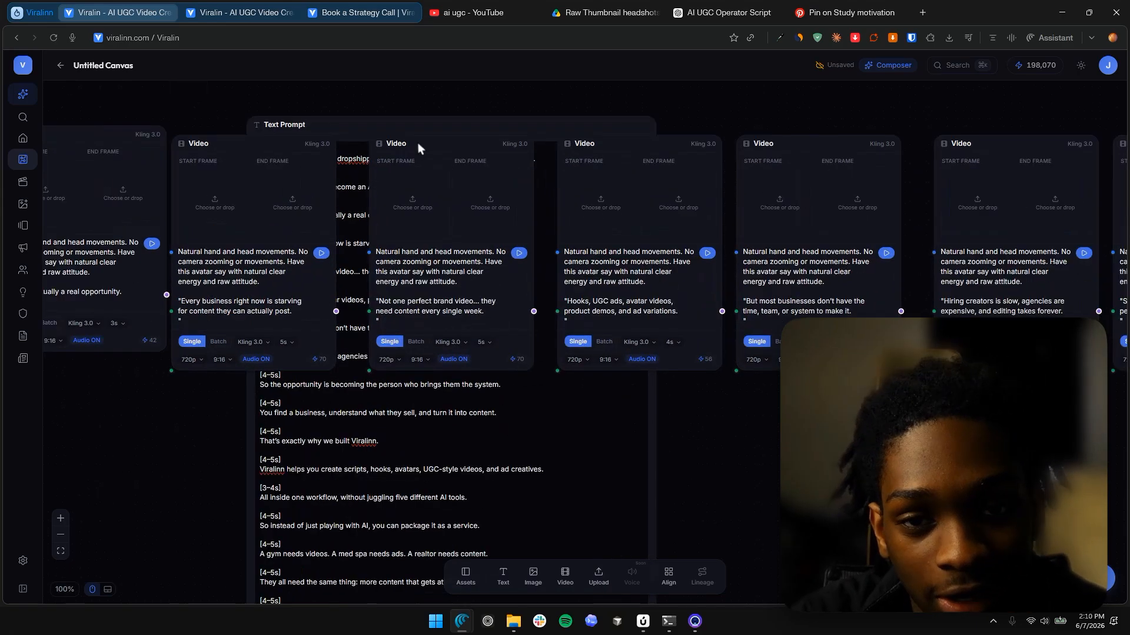
# Step: Play the generated Batch 1/2 and Batch 2/2 clips to compare their delivery of the same line
pyautogui.scroll(-3, 417, 146)
pyautogui.moveTo(414, 118); pyautogui.dragTo(543, 380)
pyautogui.scroll(6, 290, 249)
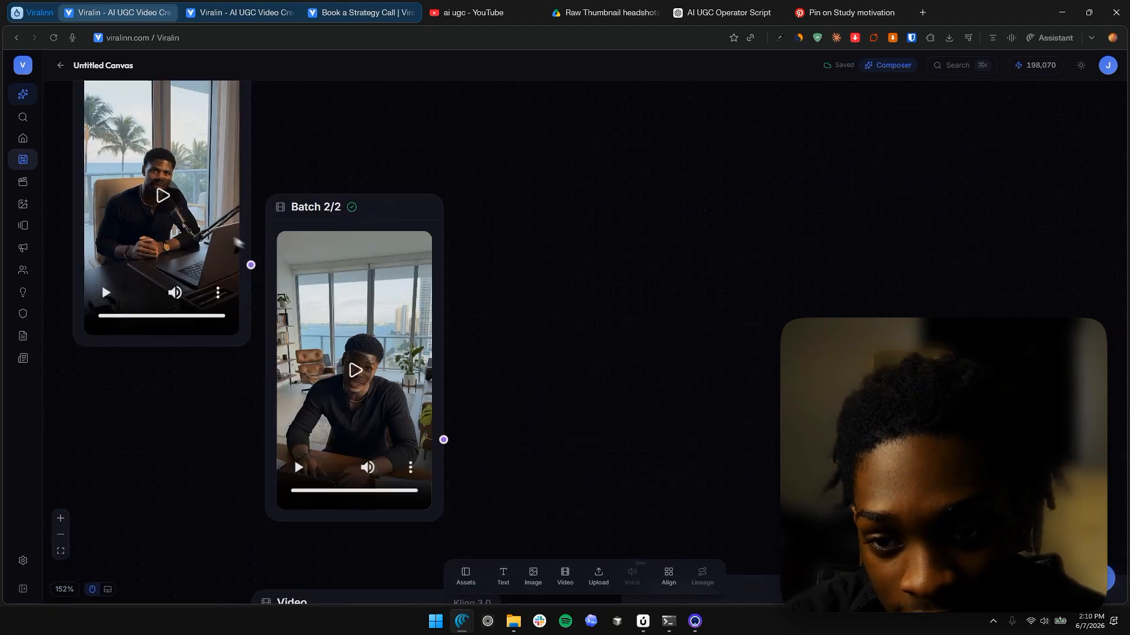
pyautogui.click(164, 198)
pyautogui.click(348, 372)
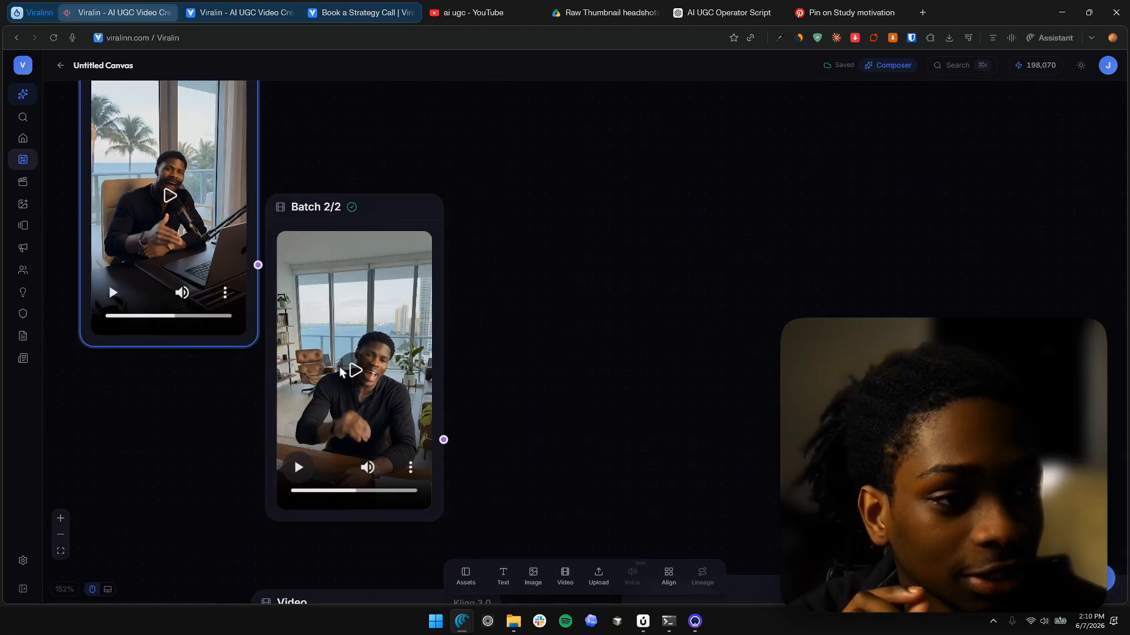
pyautogui.click(111, 293)
pyautogui.click(111, 289)
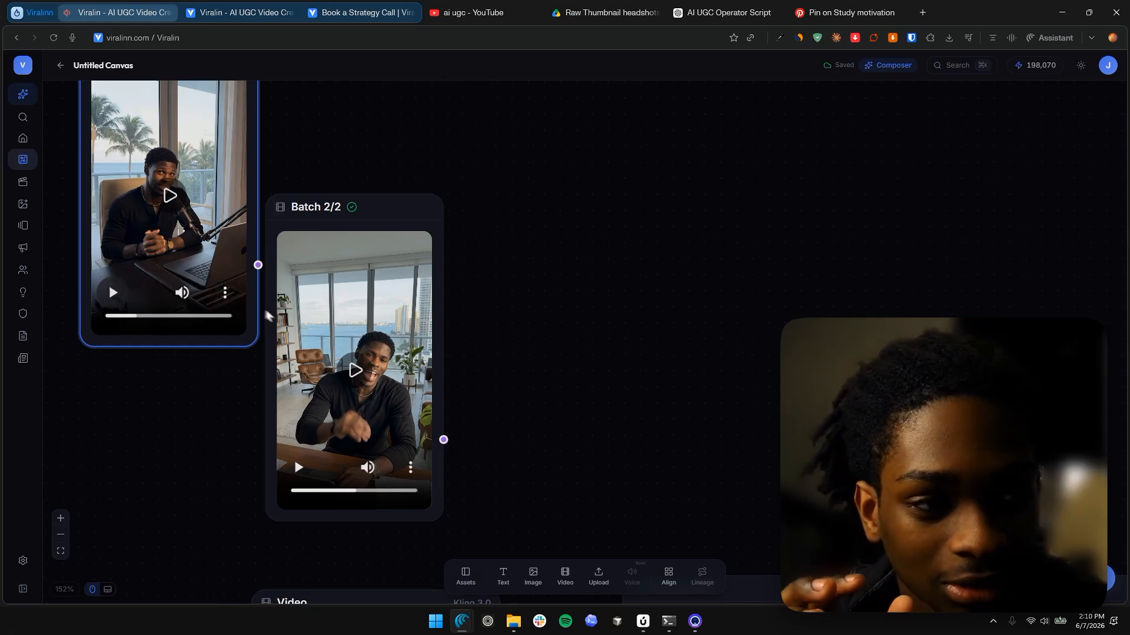
pyautogui.click(307, 474)
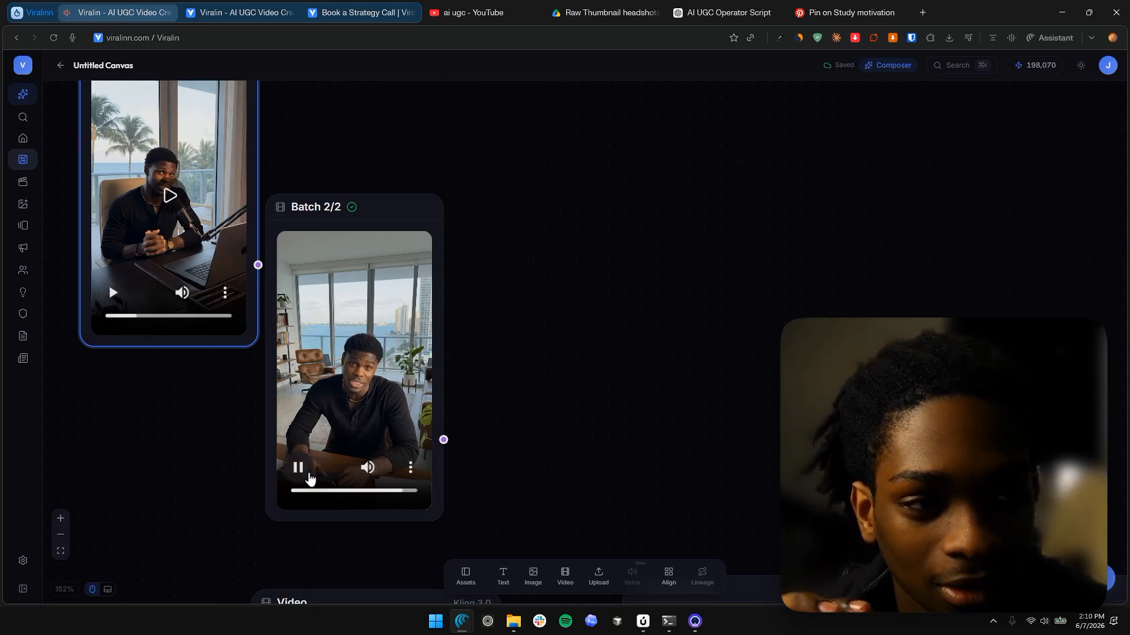
pyautogui.click(308, 473)
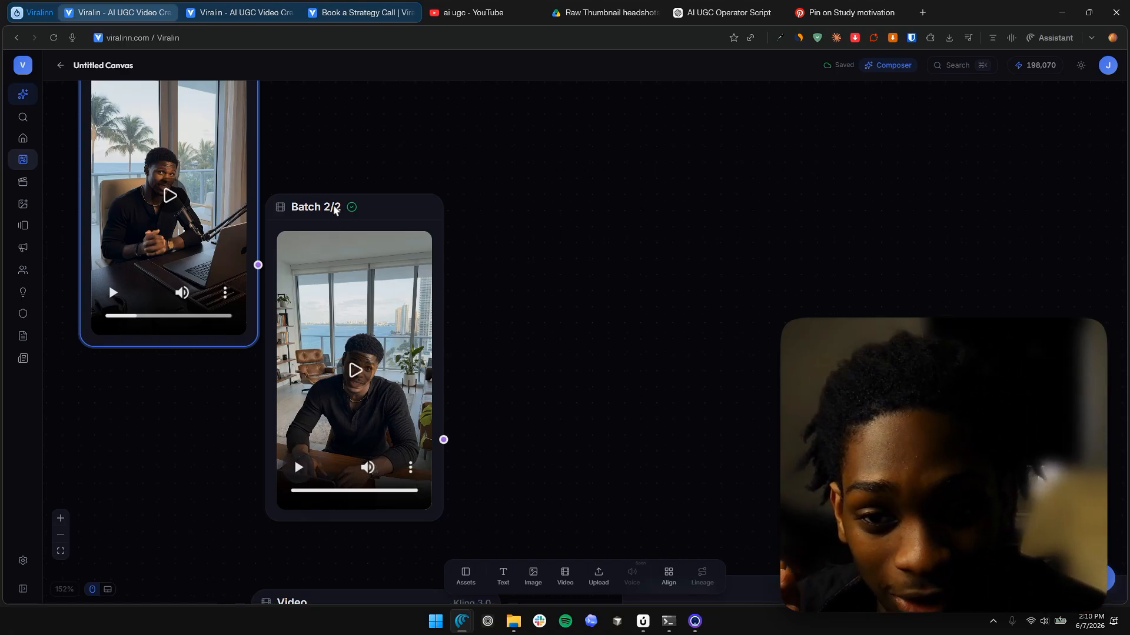
# Step: Move the Batch 2/2 clip node up, closer to level with the Batch 1/2 clip
pyautogui.moveTo(335, 210); pyautogui.dragTo(344, 121)
pyautogui.scroll(-4, 330, 135)
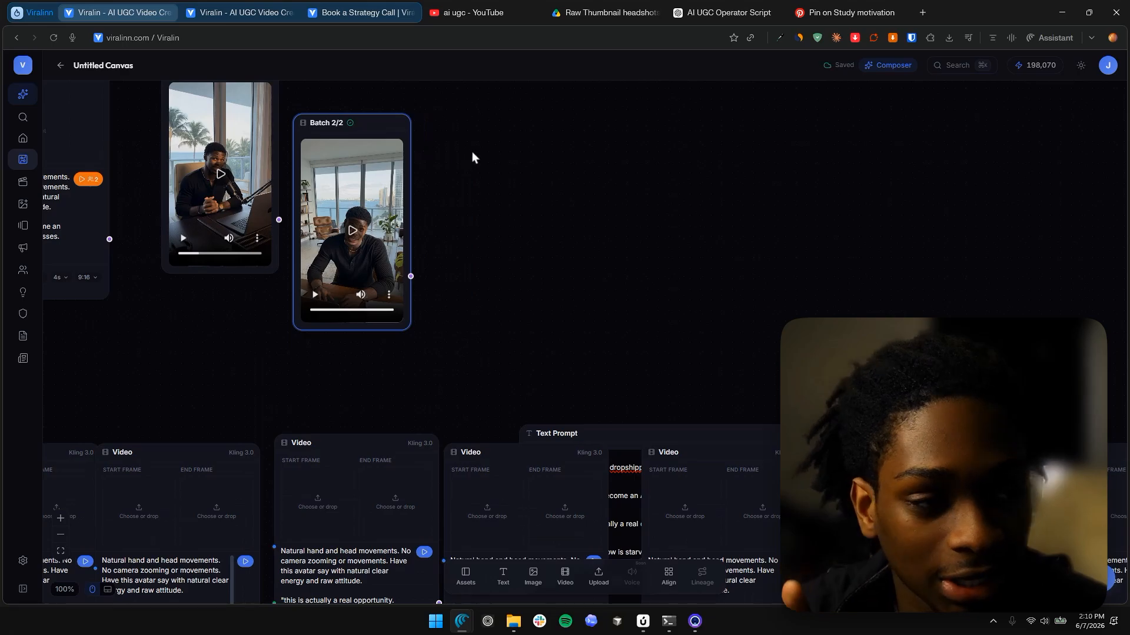
pyautogui.moveTo(443, 187); pyautogui.dragTo(506, 290)
pyautogui.scroll(4, 341, 244)
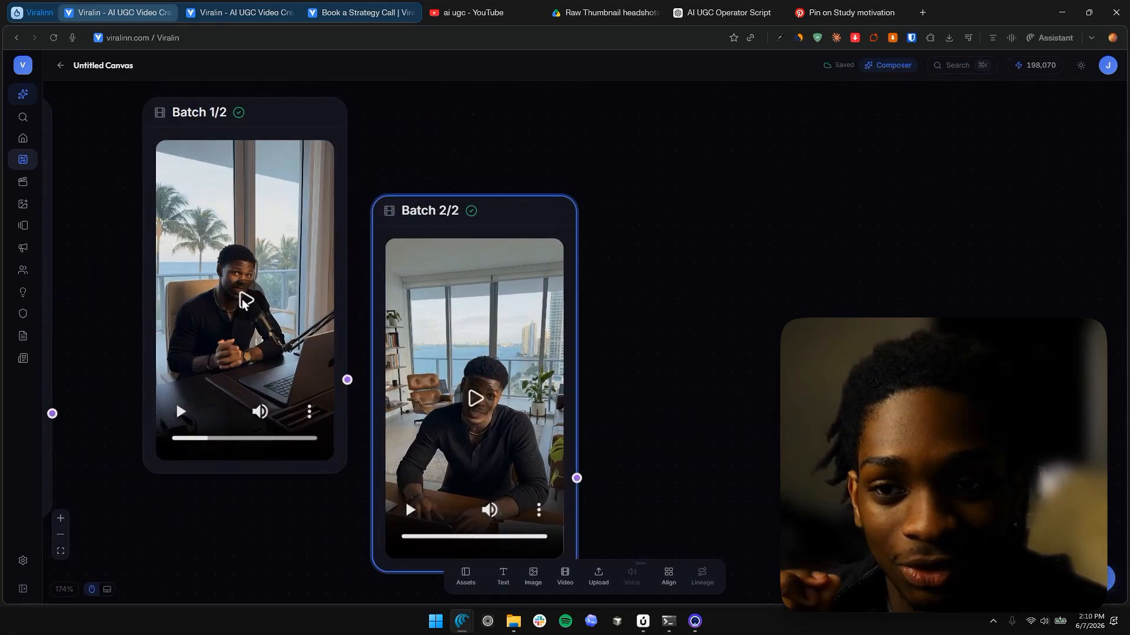
# Step: Move the timed script node out from behind the row of Video nodes to the far left of the canvas
pyautogui.scroll(-10, 246, 302)
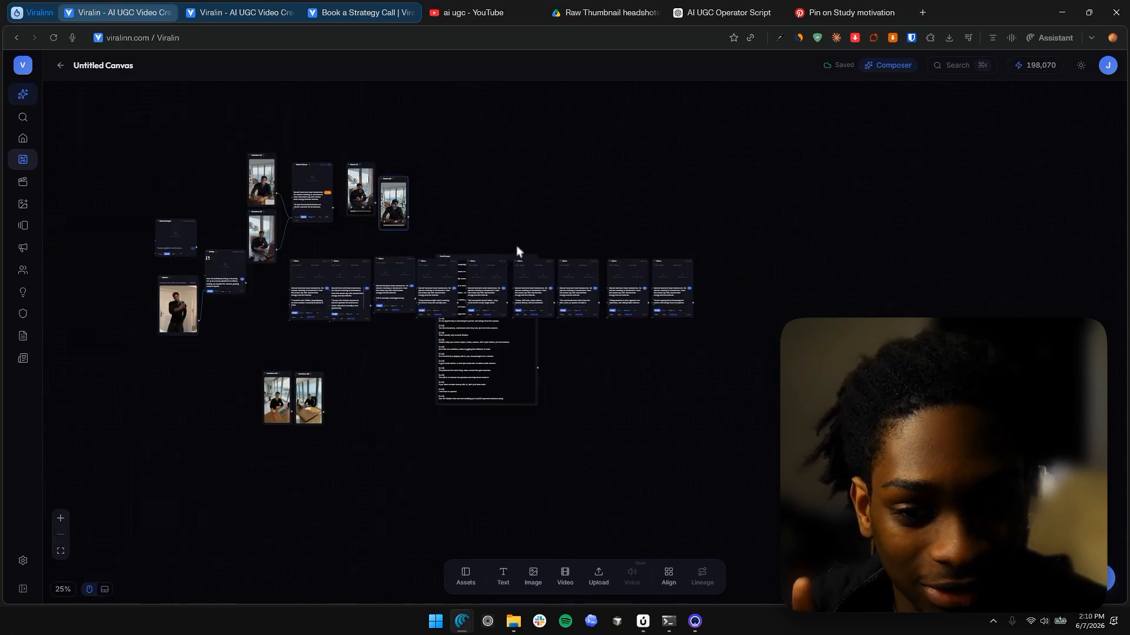
pyautogui.scroll(3, 411, 292)
pyautogui.moveTo(553, 253); pyautogui.dragTo(110, 245)
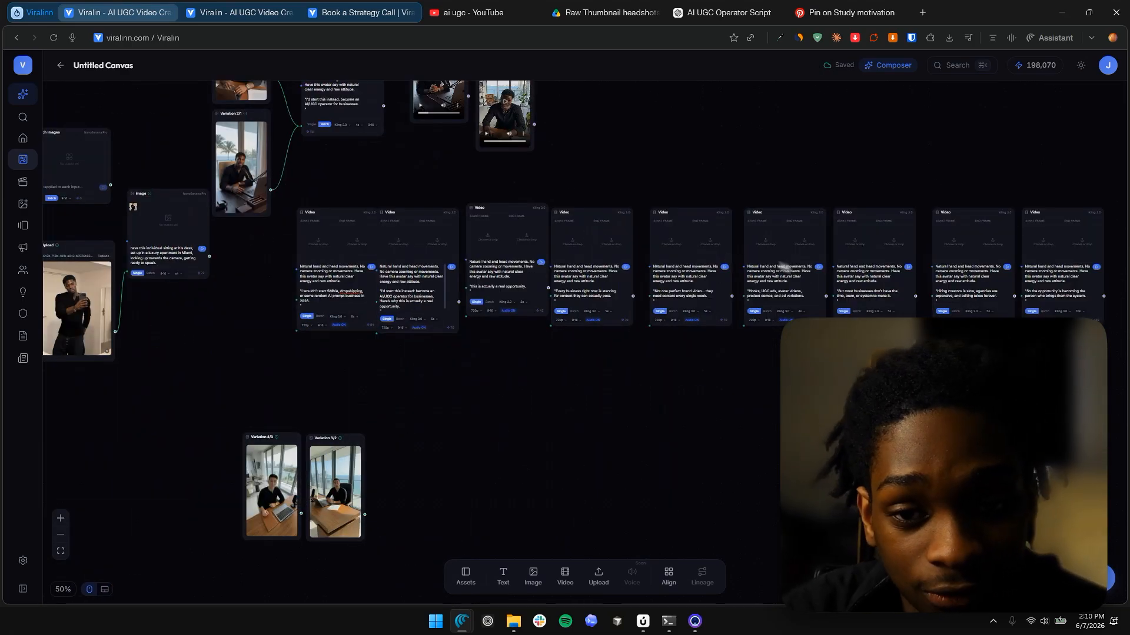
# Step: Spread the overlapping Video nodes apart along their row so each script line's node stands free
pyautogui.scroll(-1, 673, 288)
pyautogui.moveTo(661, 290); pyautogui.dragTo(579, 299)
pyautogui.moveTo(919, 237); pyautogui.dragTo(984, 233)
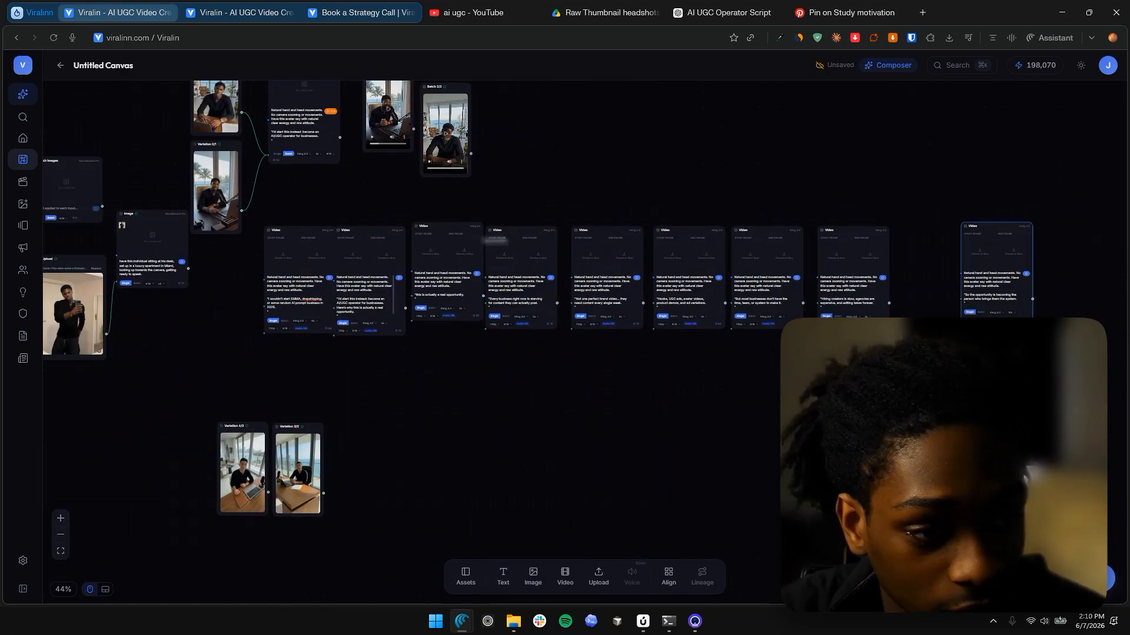
pyautogui.moveTo(832, 236); pyautogui.dragTo(886, 237)
pyautogui.moveTo(753, 238); pyautogui.dragTo(806, 233)
pyautogui.moveTo(674, 239); pyautogui.dragTo(723, 234)
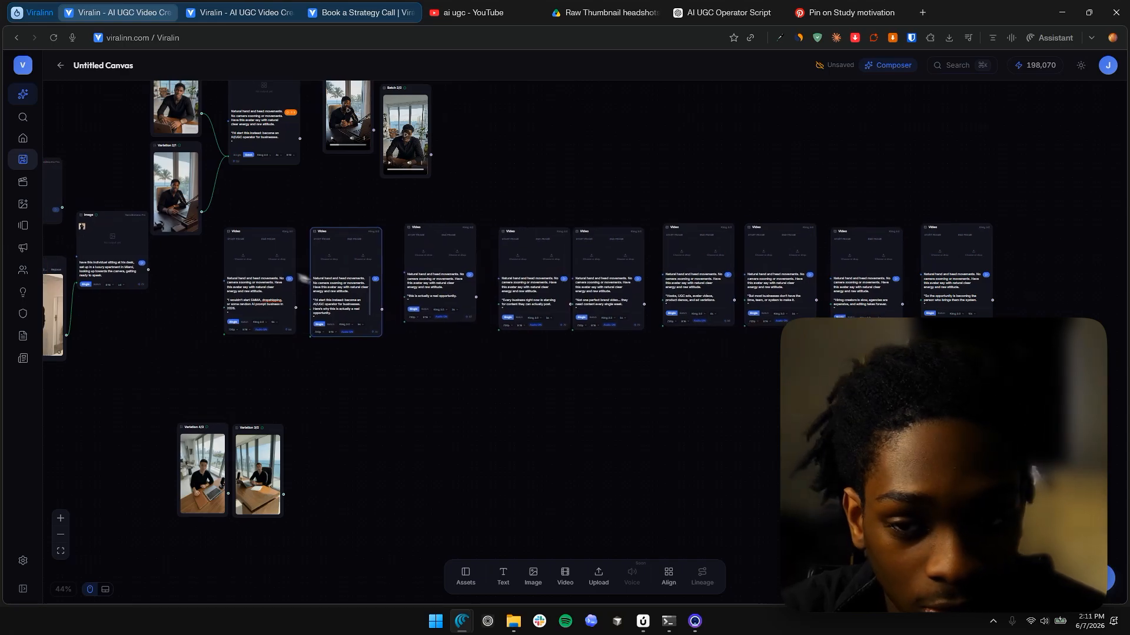
pyautogui.click(288, 259)
pyautogui.press('Escape')
pyautogui.click(255, 287)
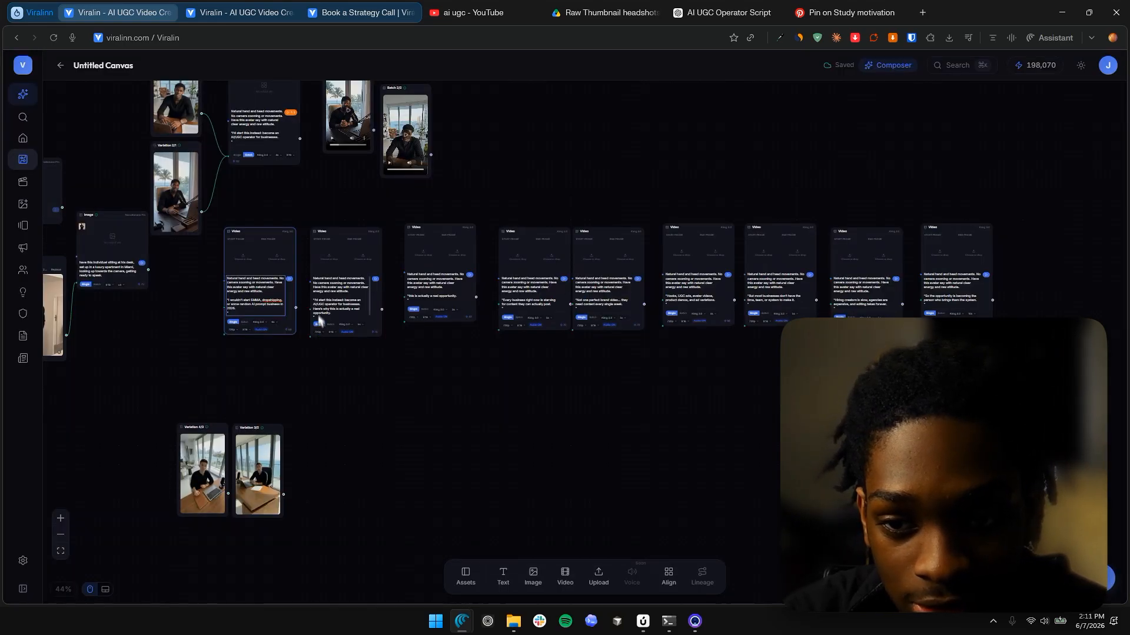
# Step: Align all nine Video nodes into a three-by-three grid and place the grid in the empty area of the canvas
pyautogui.moveTo(1075, 314); pyautogui.dragTo(311, 213)
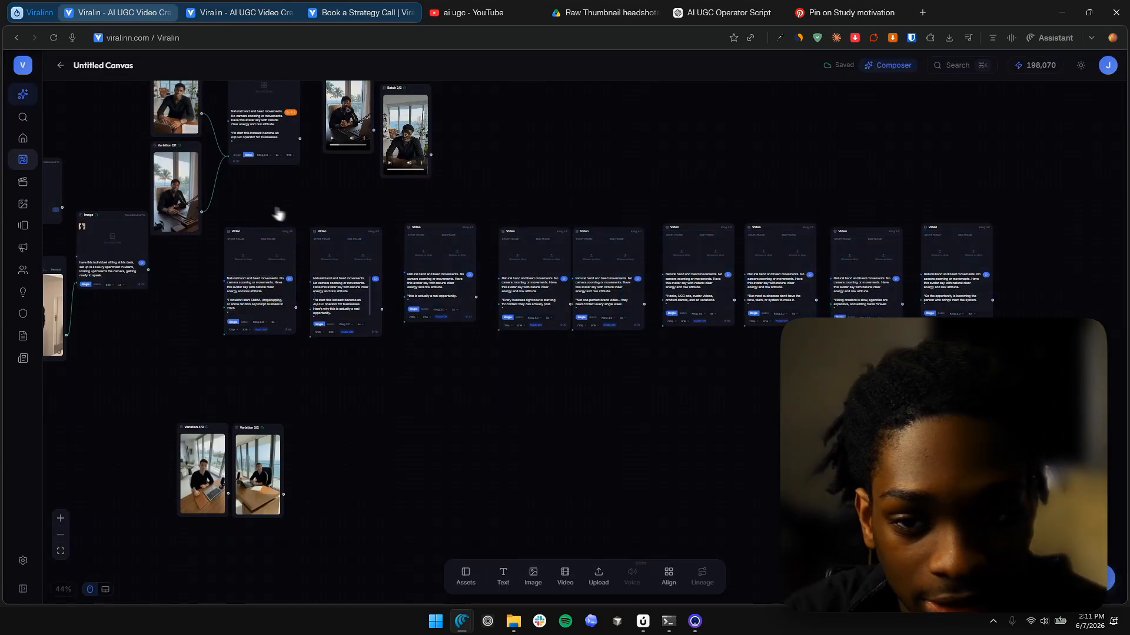
pyautogui.click(669, 576)
pyautogui.moveTo(415, 360); pyautogui.dragTo(758, 332)
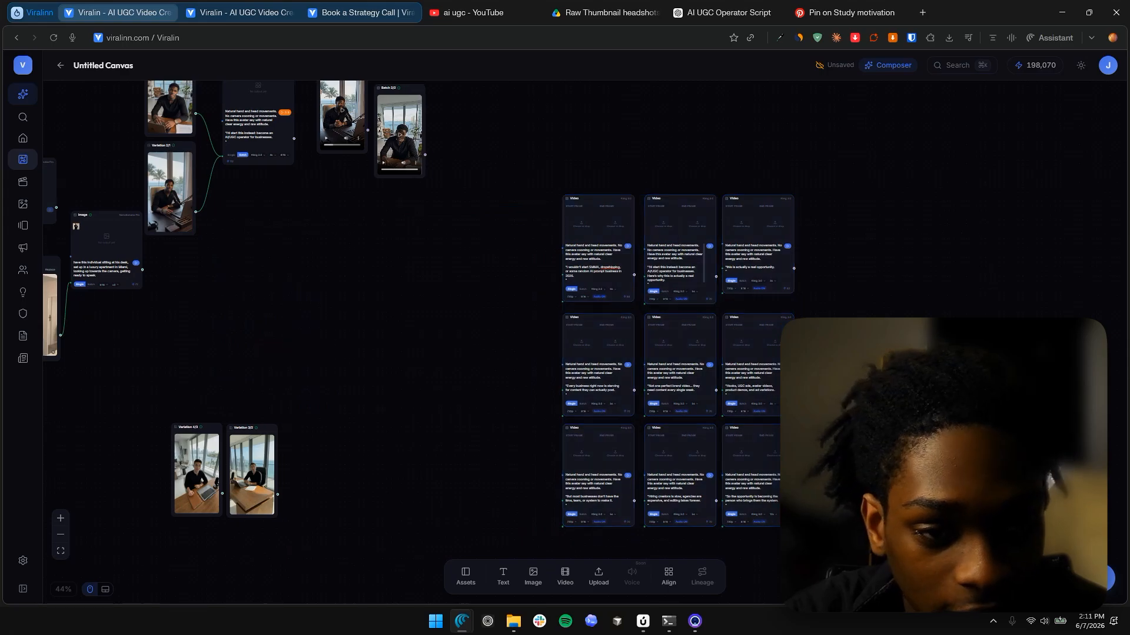
pyautogui.moveTo(867, 301); pyautogui.dragTo(695, 236)
pyautogui.scroll(1, 696, 237)
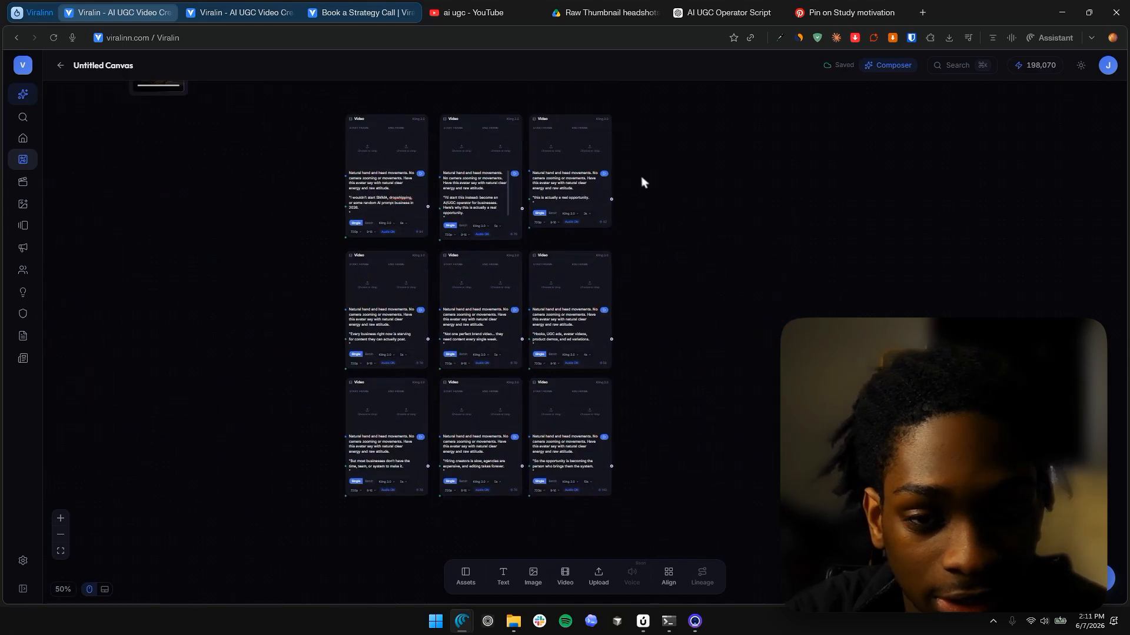
# Step: Look through the avatar images in the archive(1) folder under Downloads in File Explorer for pose variations
pyautogui.scroll(-3, 643, 182)
pyautogui.moveTo(643, 182); pyautogui.dragTo(651, 253)
pyautogui.click(512, 620)
pyautogui.click(465, 559)
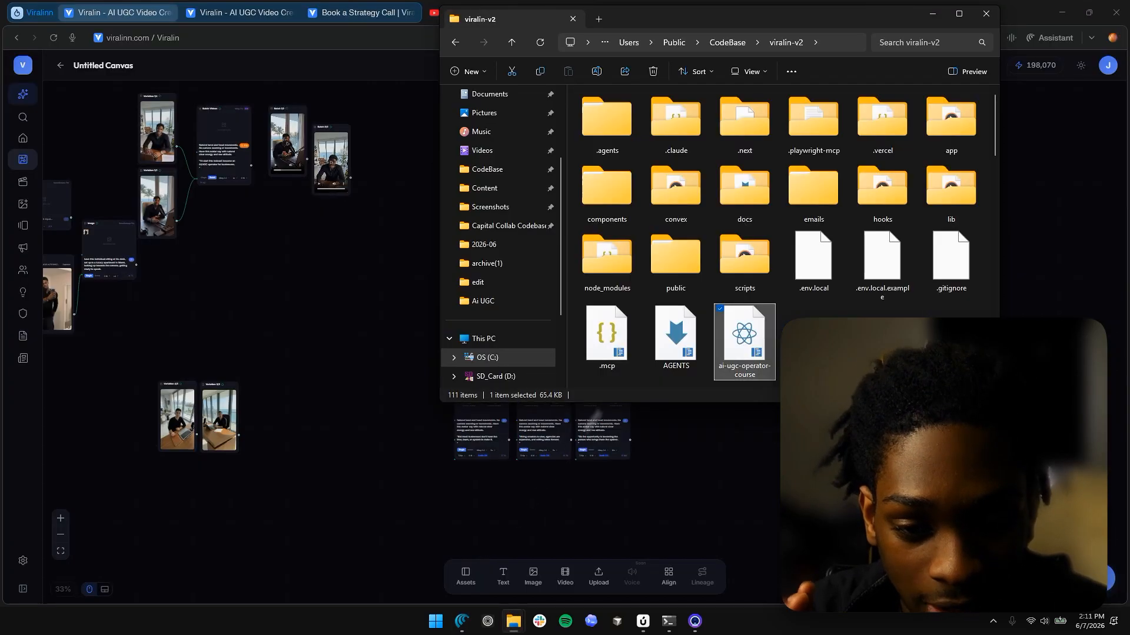
pyautogui.scroll(3, 499, 194)
pyautogui.click(488, 192)
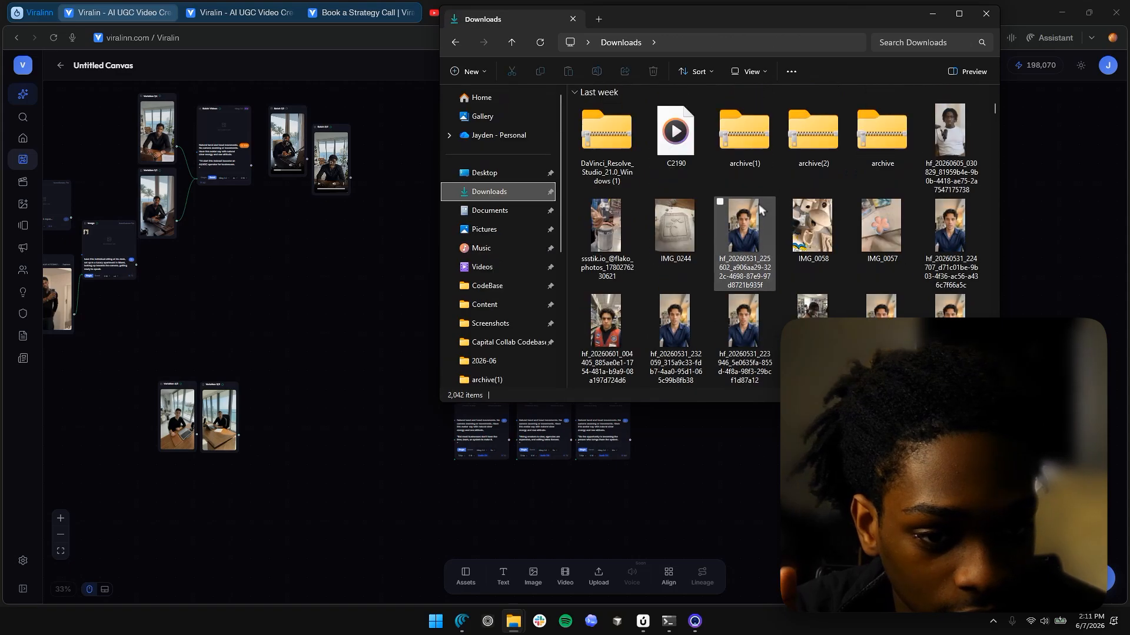
pyautogui.doubleClick(743, 130)
pyautogui.scroll(-5, 666, 203)
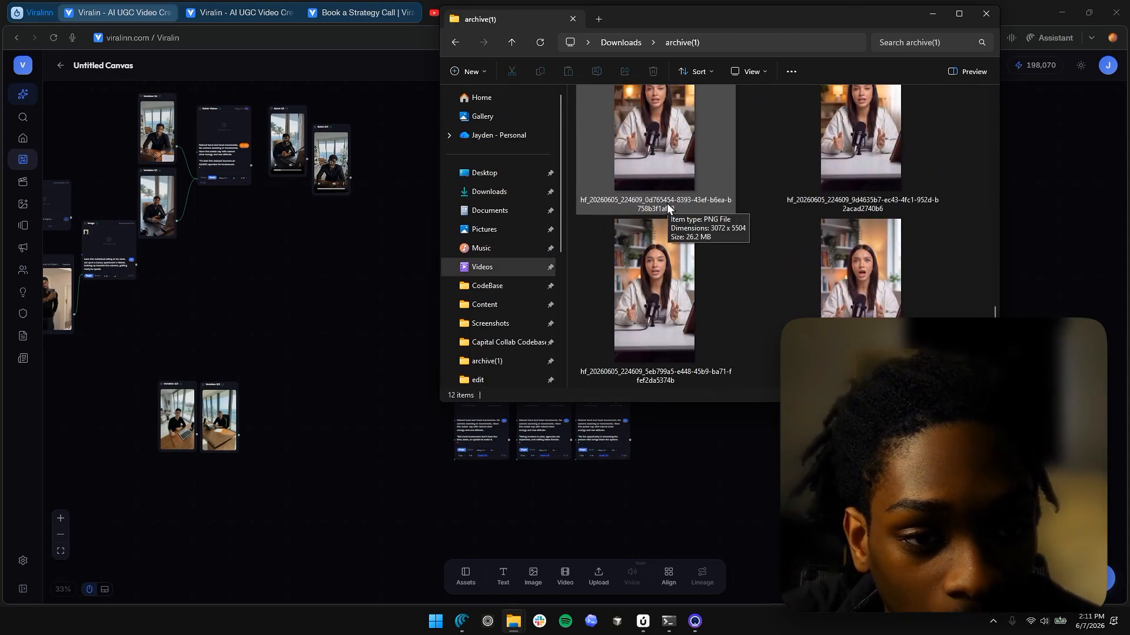
pyautogui.scroll(5, 759, 252)
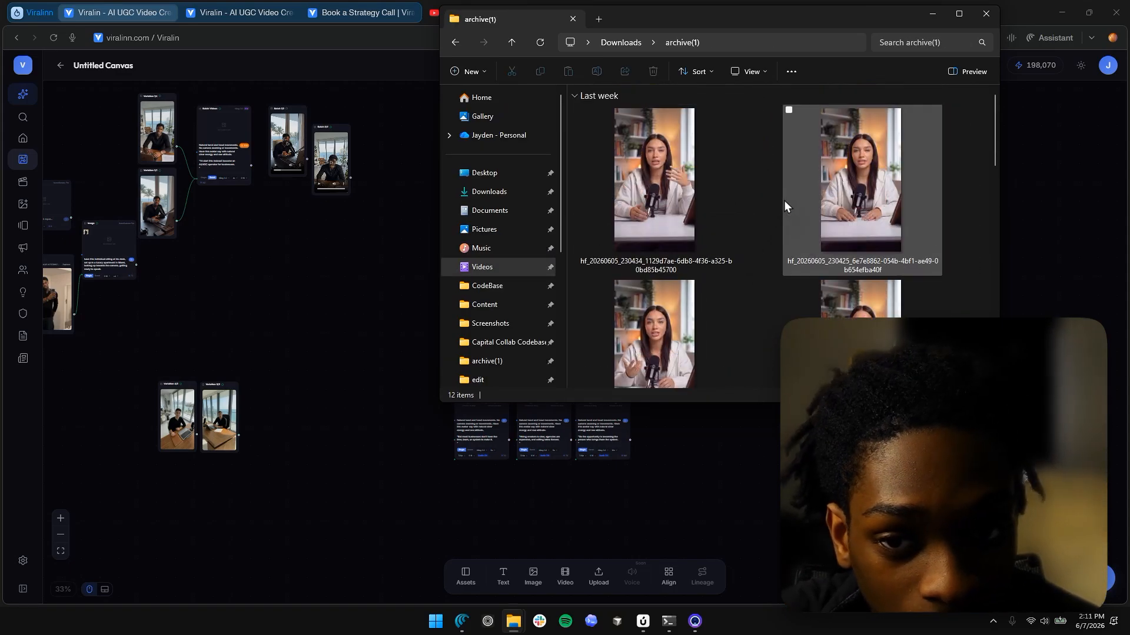
pyautogui.scroll(-8, 690, 209)
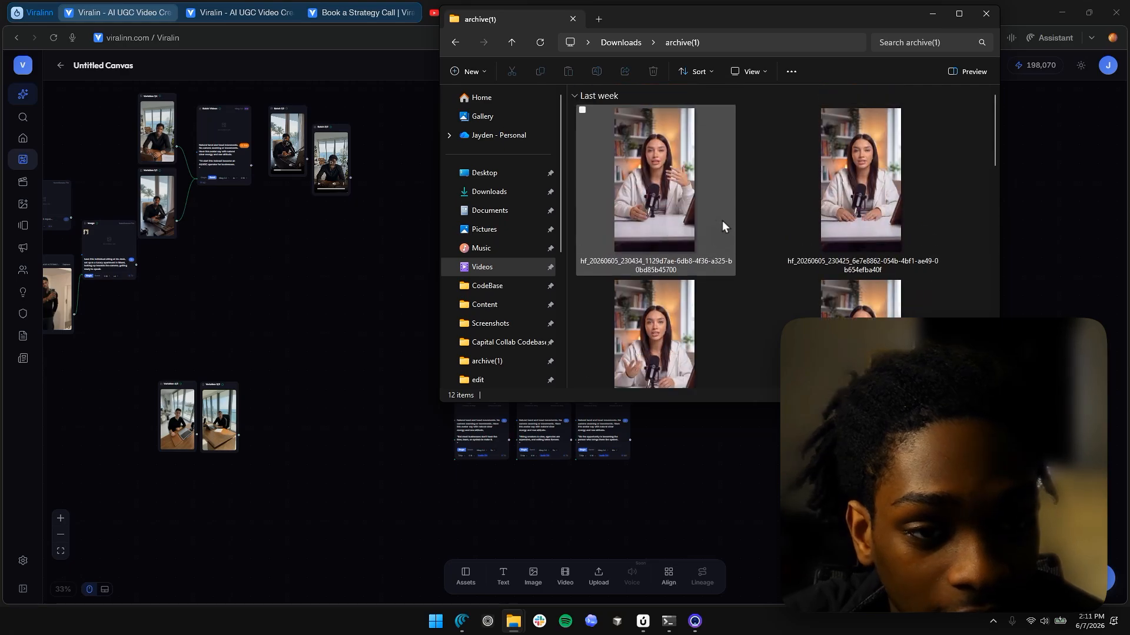
pyautogui.scroll(8, 876, 265)
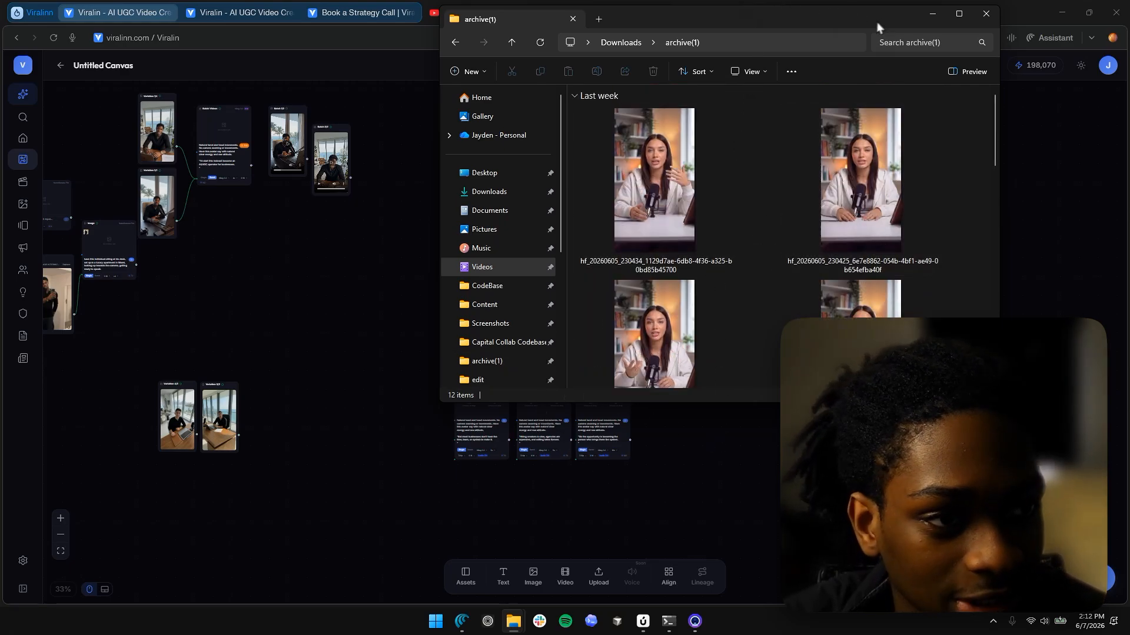
pyautogui.click(932, 13)
# Step: Add the two nano-banana-pro avatar images, at the microphone desk and at the wooden desk, from the asset library to the canvas
pyautogui.moveTo(211, 250); pyautogui.dragTo(393, 289)
pyautogui.scroll(8, 366, 181)
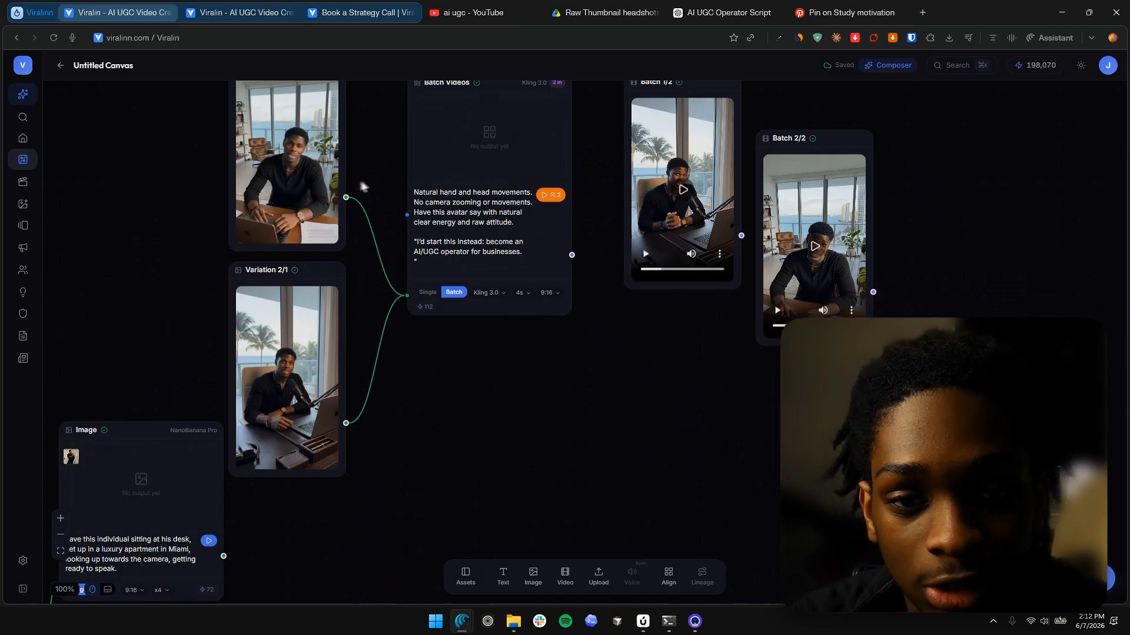
pyautogui.scroll(-3, 431, 184)
pyautogui.moveTo(736, 271); pyautogui.dragTo(727, 359)
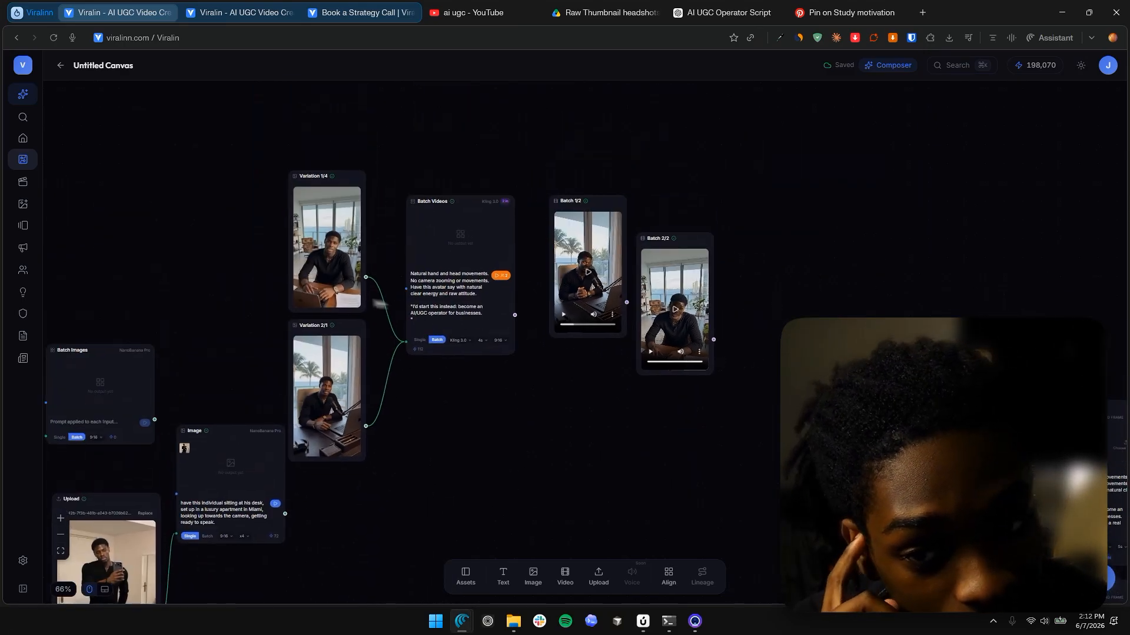
pyautogui.moveTo(706, 85); pyautogui.dragTo(354, 312)
pyautogui.click(467, 578)
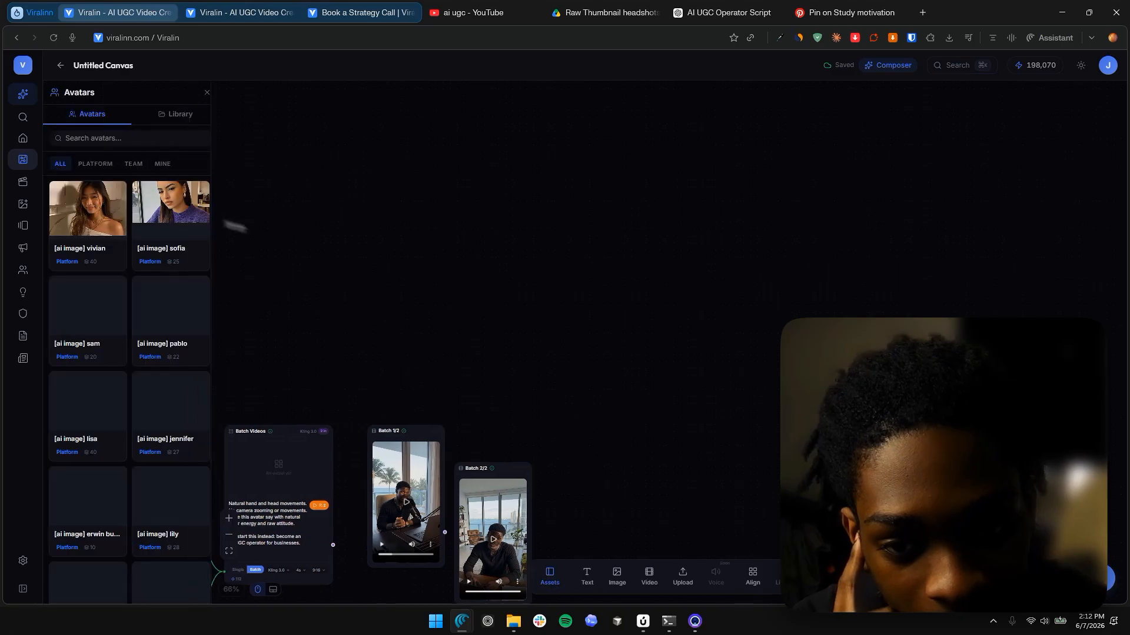
pyautogui.click(177, 114)
pyautogui.click(90, 163)
pyautogui.moveTo(600, 229); pyautogui.dragTo(600, 231)
pyautogui.moveTo(171, 210); pyautogui.dragTo(734, 364)
pyautogui.moveTo(909, 284); pyautogui.dragTo(628, 137)
pyautogui.scroll(-4, 627, 142)
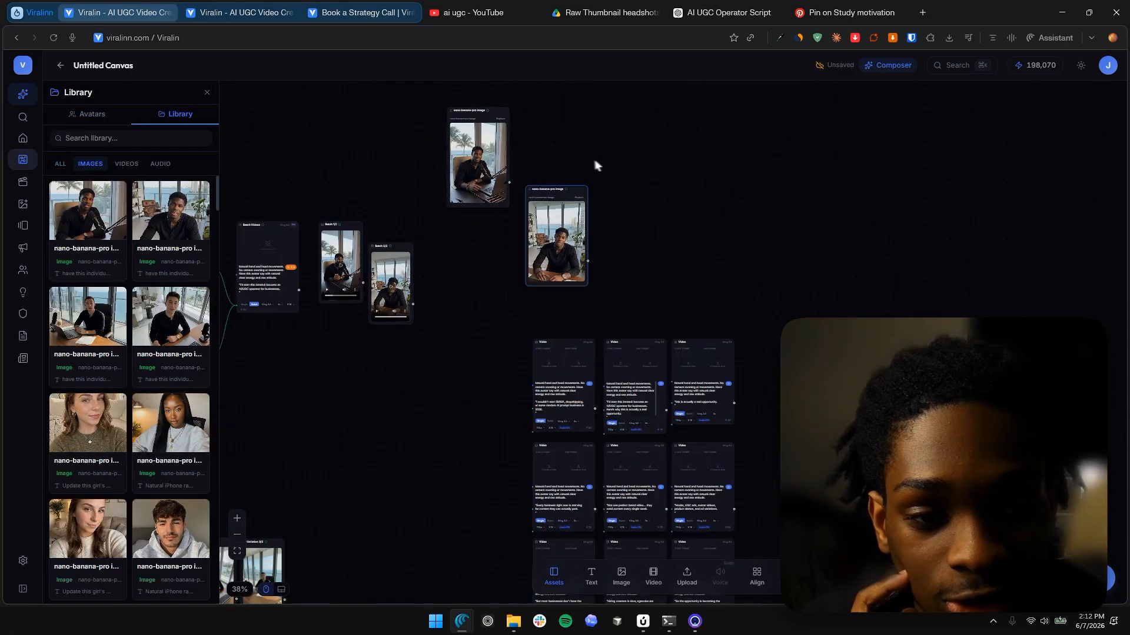
# Step: Stack the two added avatar images above the Video node grid and close the asset library
pyautogui.moveTo(637, 178); pyautogui.dragTo(702, 237)
pyautogui.click(207, 92)
pyautogui.moveTo(373, 176); pyautogui.dragTo(450, 140)
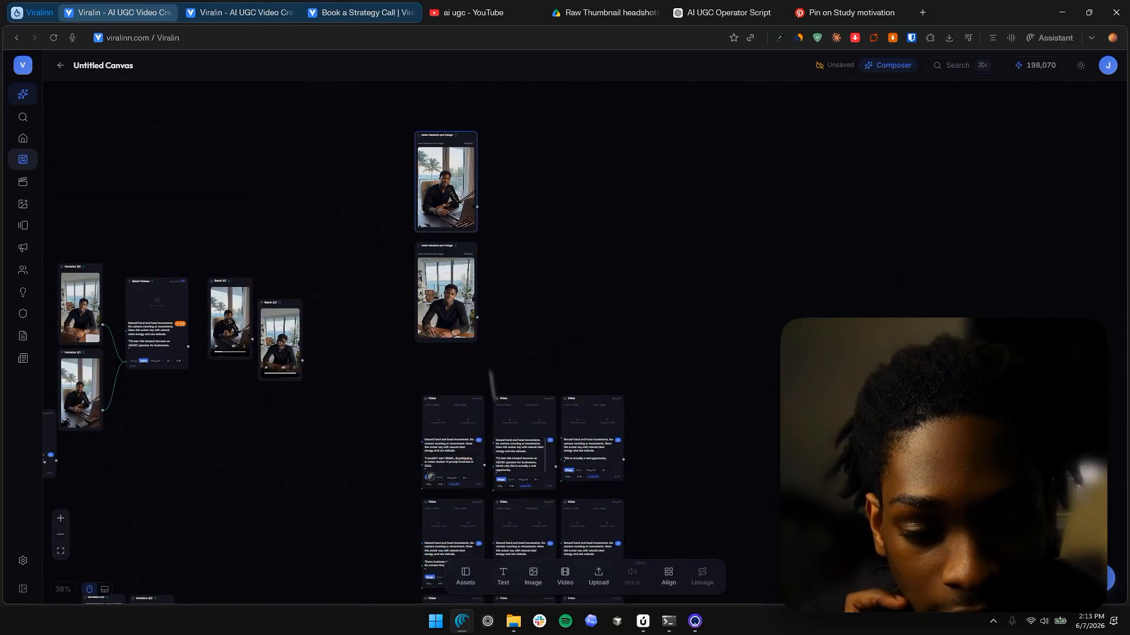
# Step: Add two Image nodes and place one beside each of the stacked avatar images
pyautogui.click(532, 571)
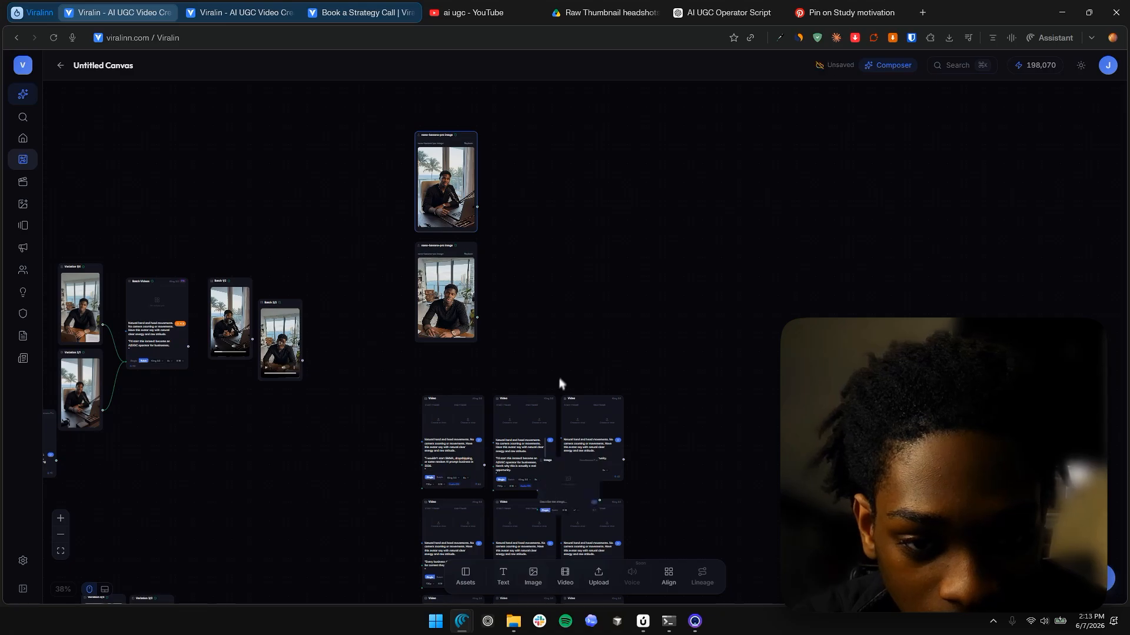
pyautogui.moveTo(569, 467); pyautogui.dragTo(523, 158)
pyautogui.click(537, 578)
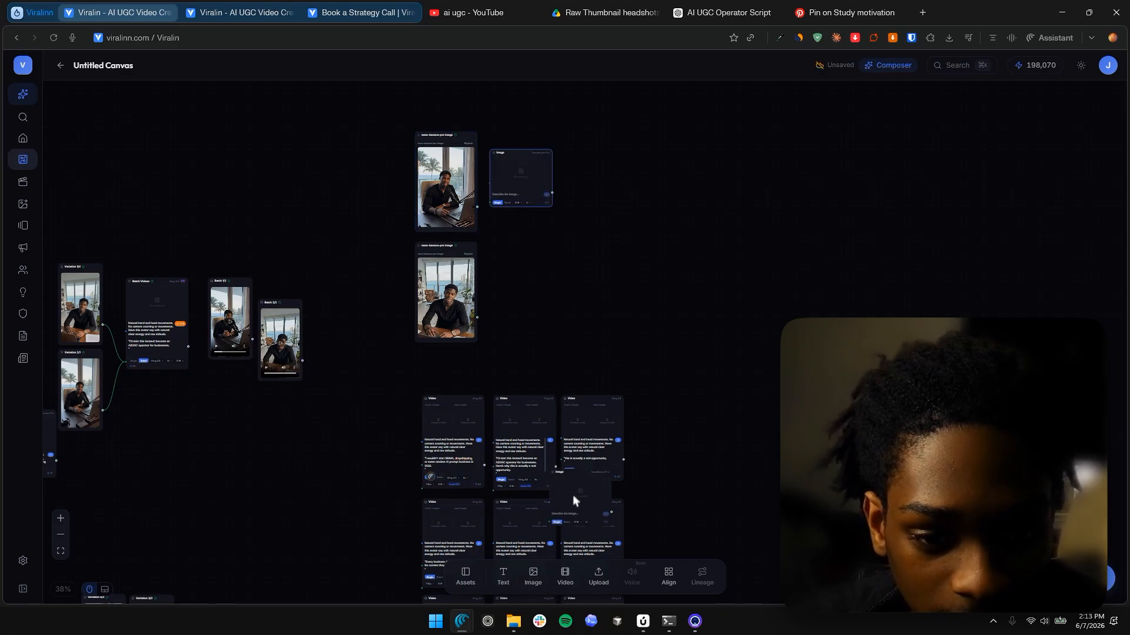
pyautogui.moveTo(573, 495); pyautogui.dragTo(517, 274)
# Step: Connect each avatar image to the Image node beside it and shift the upper Image node slightly
pyautogui.scroll(5, 501, 241)
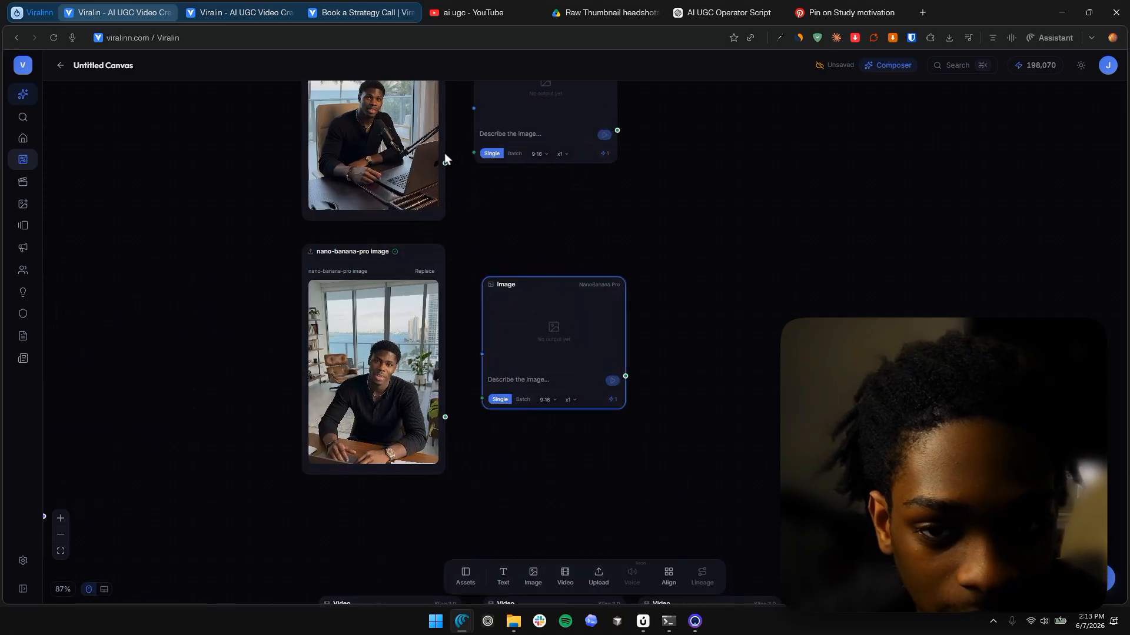
pyautogui.moveTo(446, 161); pyautogui.dragTo(466, 159)
pyautogui.scroll(-5, 511, 177)
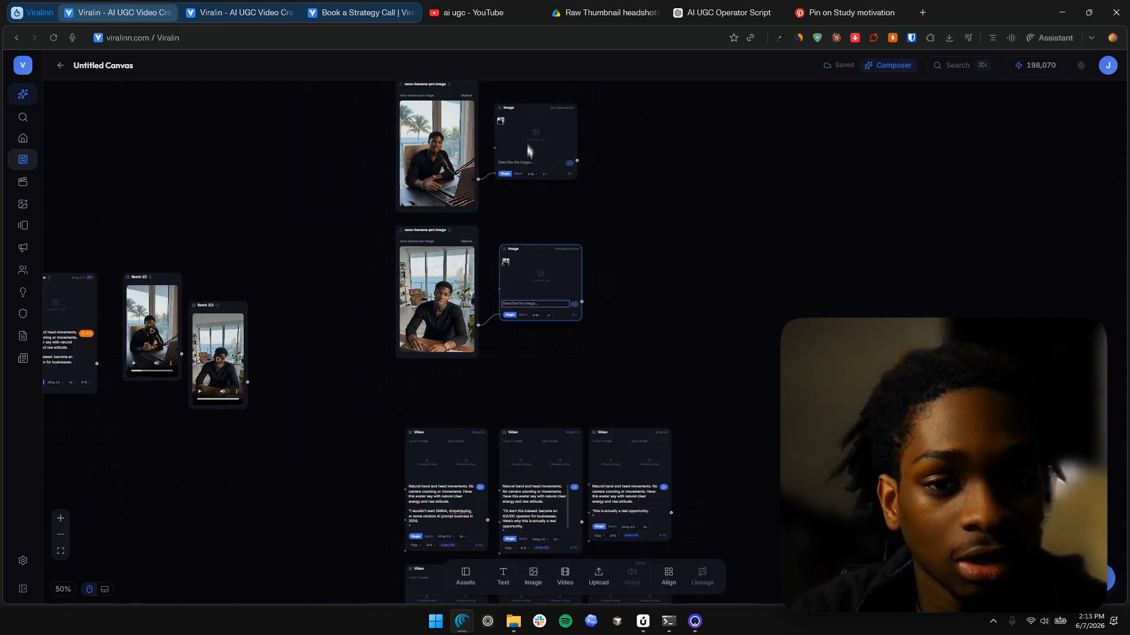
pyautogui.click(530, 123)
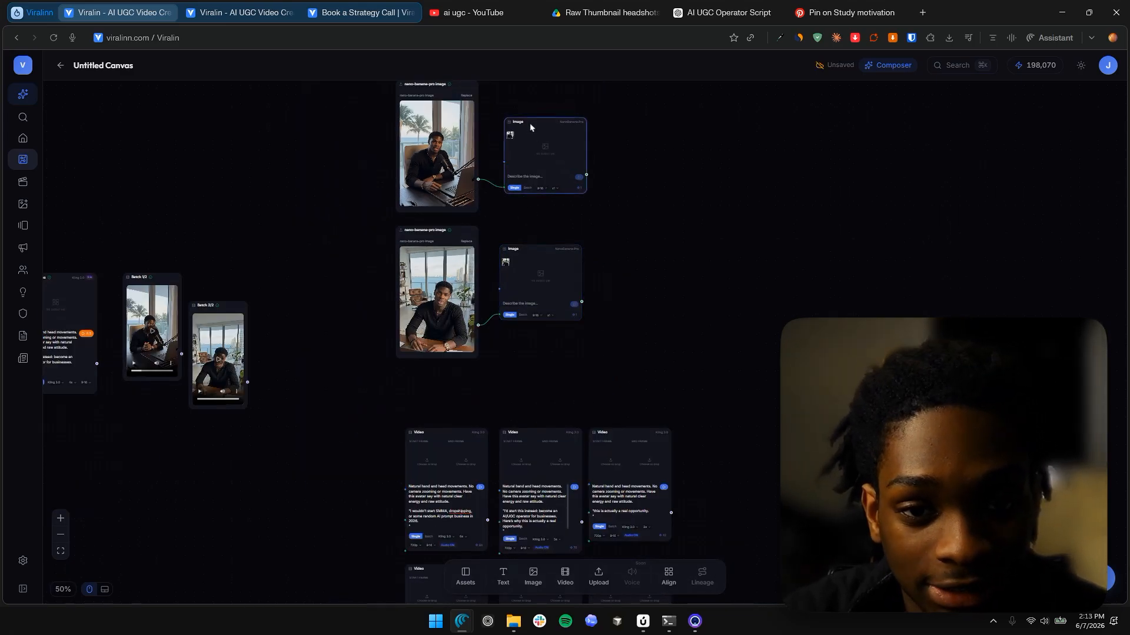
# Step: Enter the prompt "Have one hand of the avatar up explaining something." in the upper Image node and set it to x4
pyautogui.click(533, 176)
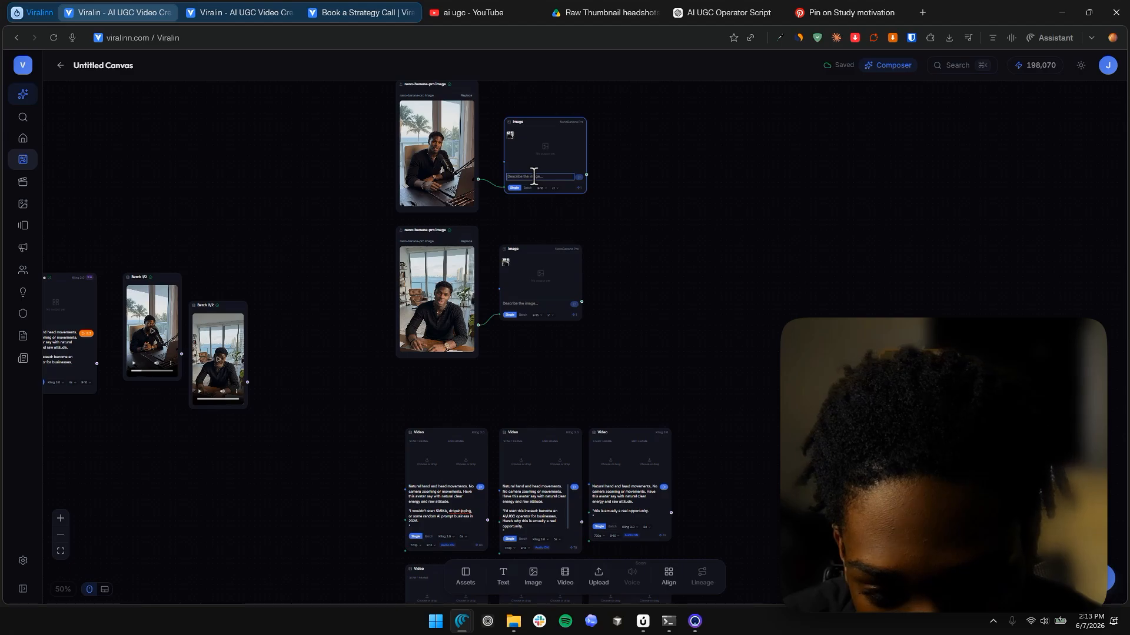
pyautogui.write('Have one hand of the avatar up explaining something.')
pyautogui.scroll(5, 541, 186)
pyautogui.click(550, 191)
pyautogui.click(586, 148)
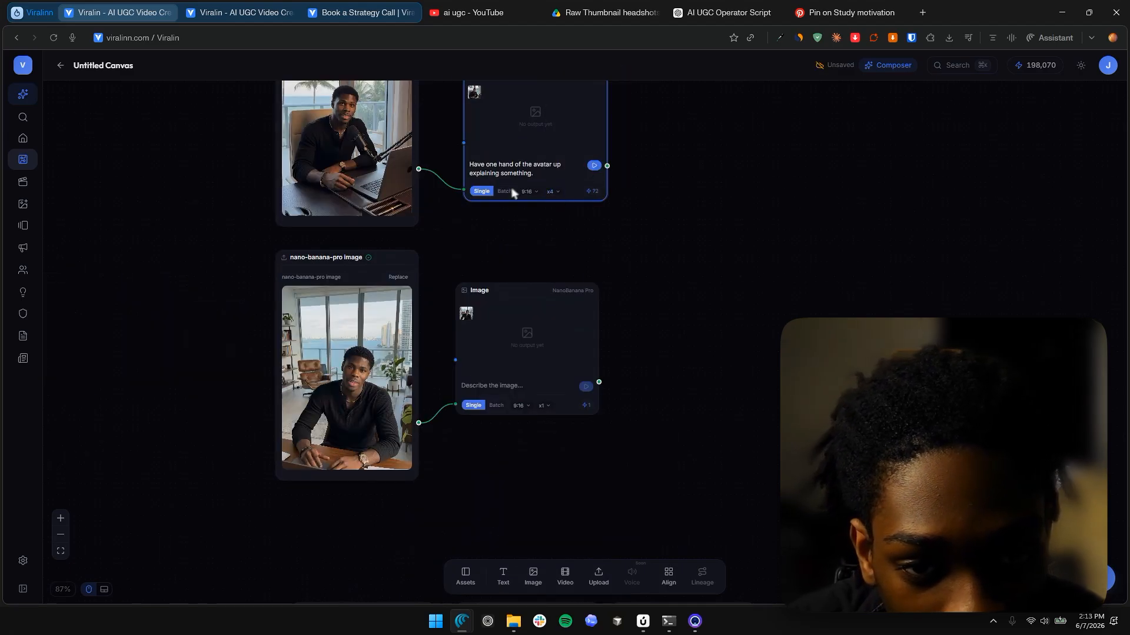
# Step: Give the lower Image node the prompt "Have one hand of the avatar up explaining something." with x3, and generate both nodes' images
pyautogui.hotkey('ctrl', 'a')
pyautogui.click(524, 385)
pyautogui.write('Have one hand of the avatar up explaining something.')
pyautogui.click(544, 412)
pyautogui.click(553, 333)
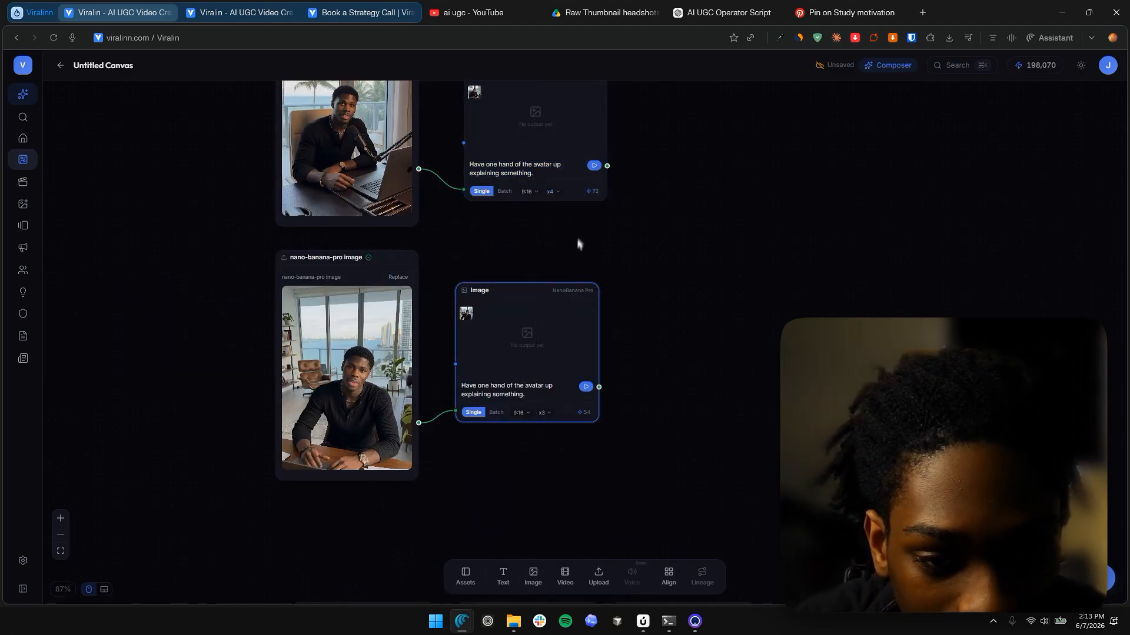
pyautogui.click(594, 165)
pyautogui.scroll(-5, 532, 217)
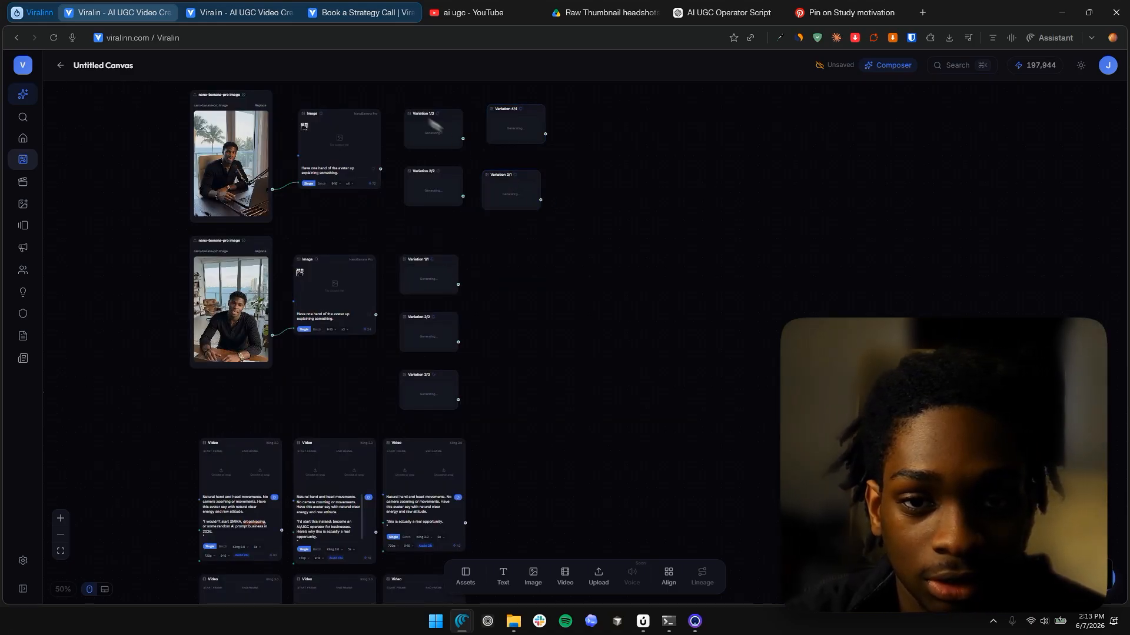
# Step: Align the upper Image node's four variations into a grid, and likewise the lower node's three variations
pyautogui.moveTo(617, 228); pyautogui.dragTo(390, 90)
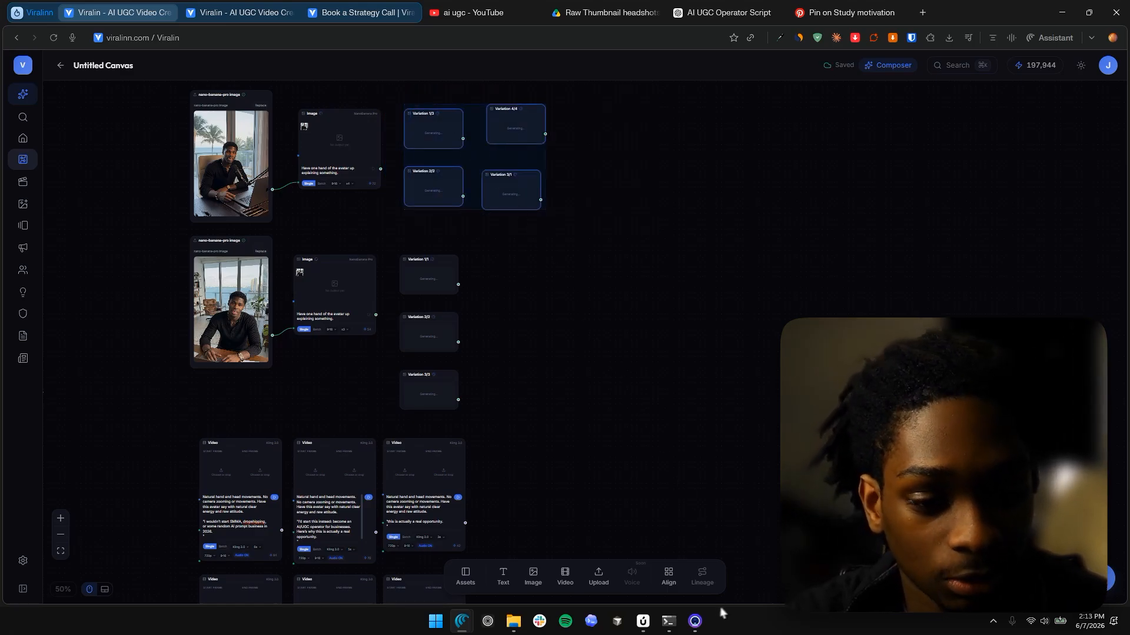
pyautogui.click(670, 576)
pyautogui.moveTo(562, 418); pyautogui.dragTo(411, 247)
pyautogui.click(670, 578)
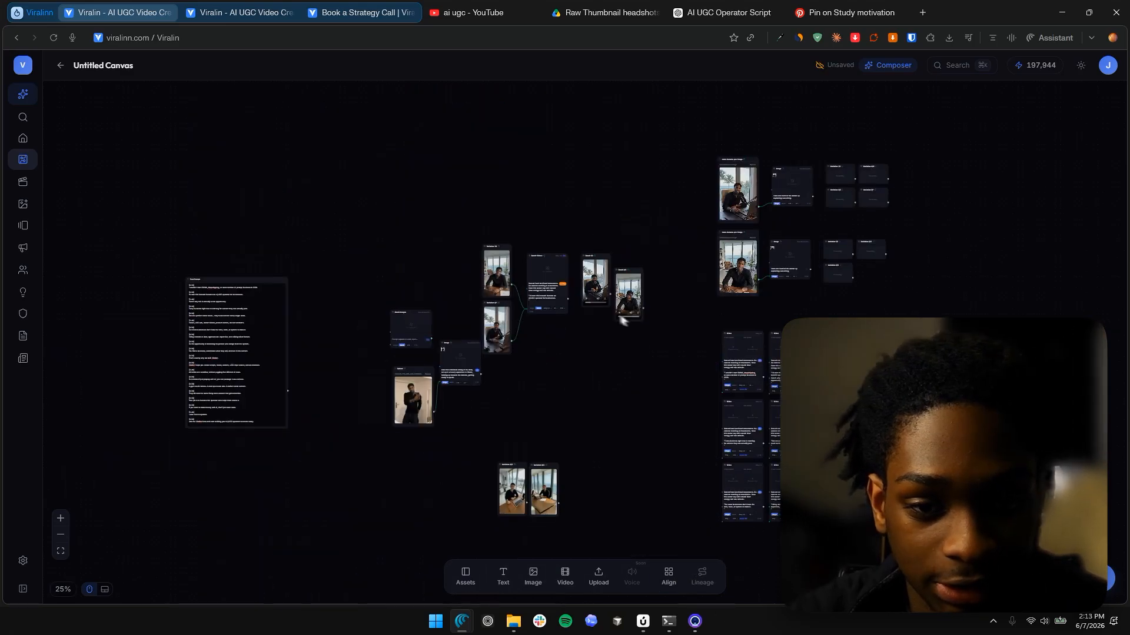
# Step: Move the Batch 2/2 clip below the Batch Videos node and show its lineage back to the uploaded photo
pyautogui.moveTo(633, 278); pyautogui.dragTo(560, 354)
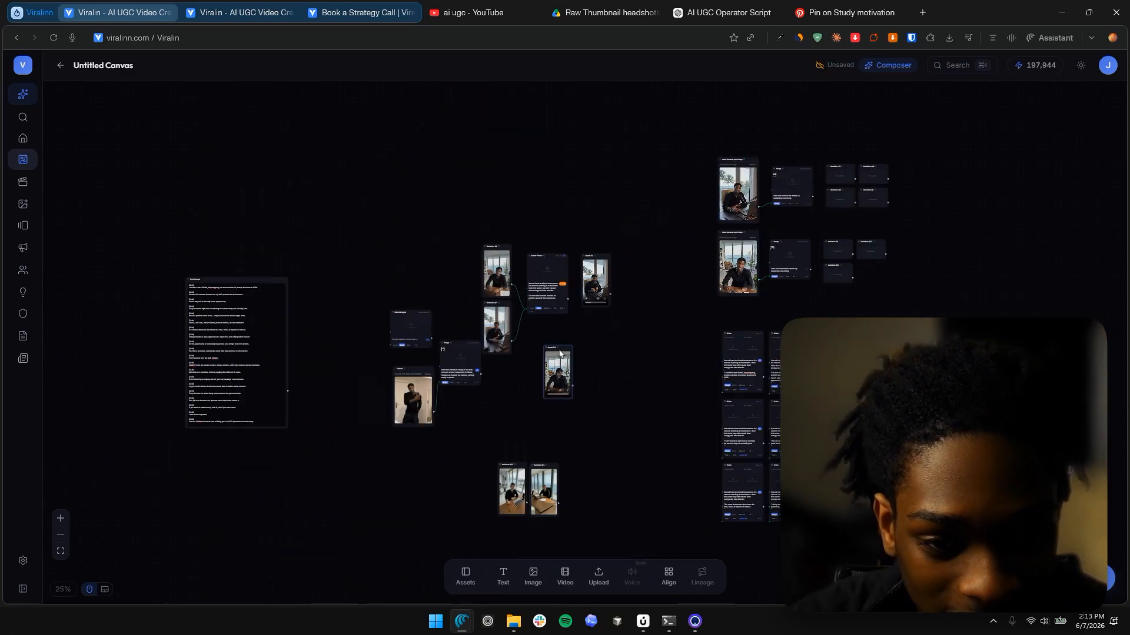
pyautogui.click(704, 581)
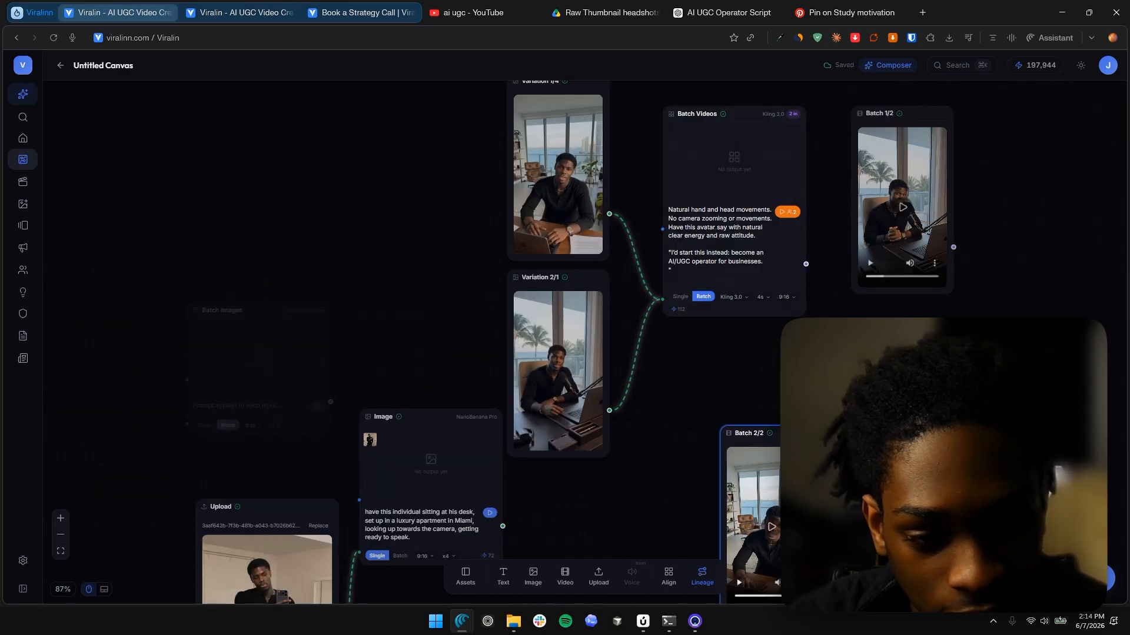
pyautogui.moveTo(647, 506); pyautogui.dragTo(679, 325)
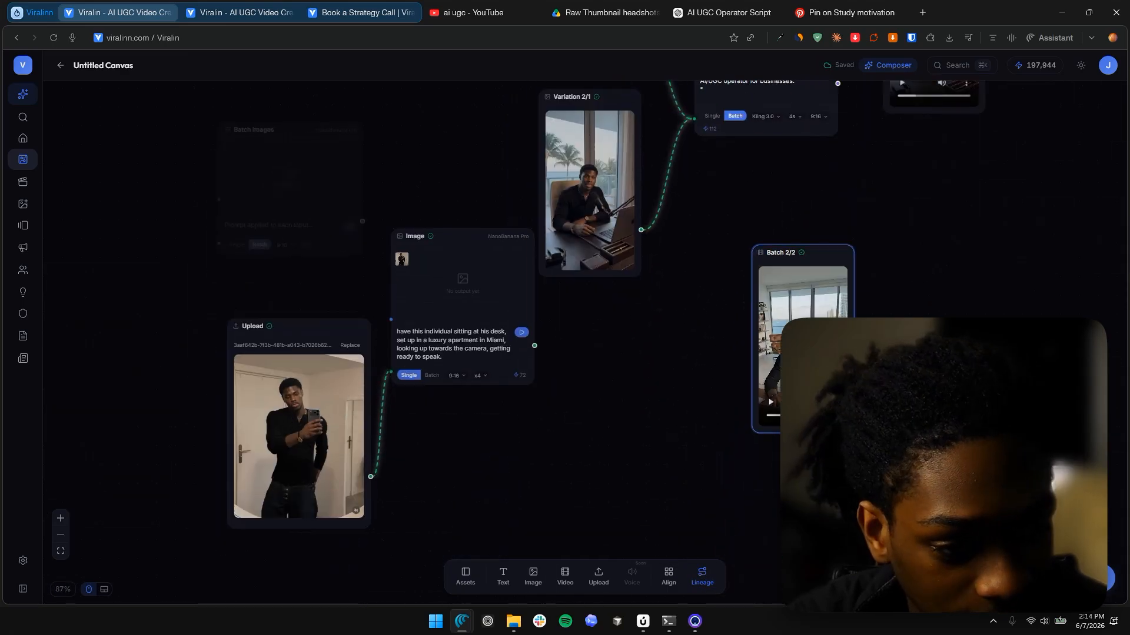
pyautogui.scroll(6, 325, 394)
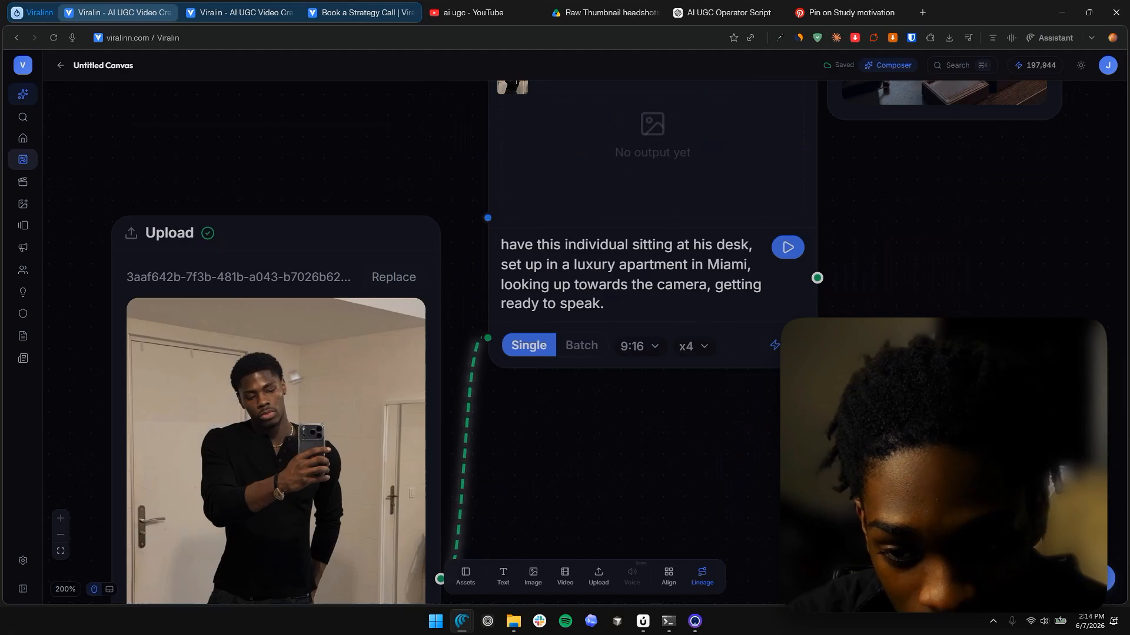
# Step: Examine the generated hand-gesture variations of the avatar at the microphone desk
pyautogui.scroll(-5, 664, 236)
pyautogui.moveTo(680, 238); pyautogui.dragTo(579, 337)
pyautogui.moveTo(903, 258); pyautogui.dragTo(465, 409)
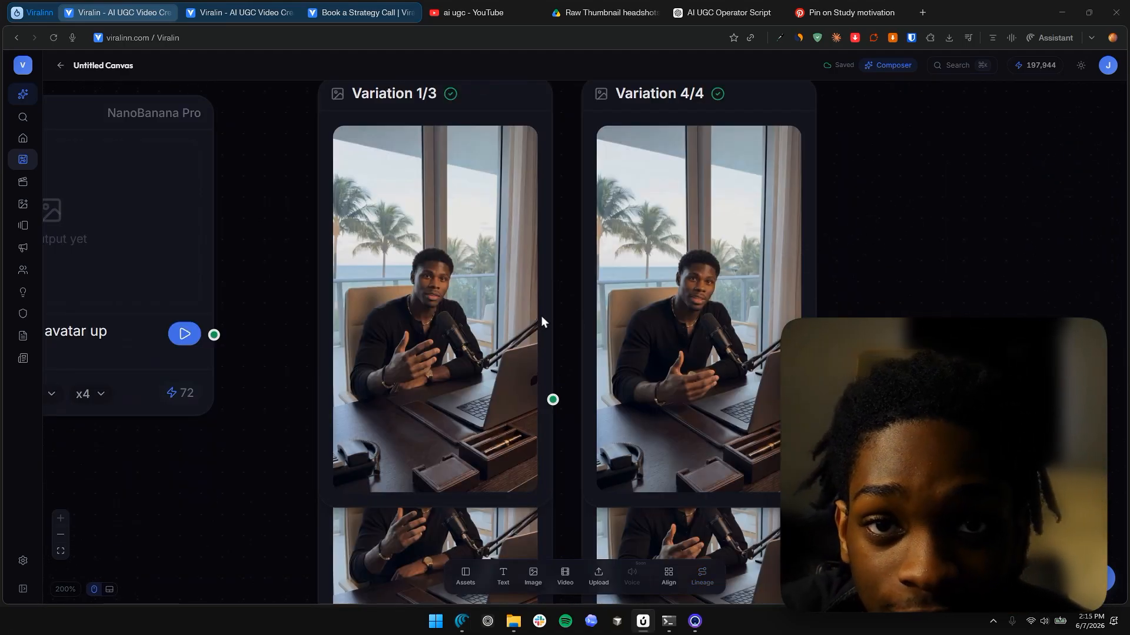
# Step: Spread the upper Image node's four microphone-desk variations apart on the canvas in a loose arrangement
pyautogui.scroll(-2, 629, 326)
pyautogui.moveTo(630, 323); pyautogui.dragTo(779, 274)
pyautogui.moveTo(663, 297); pyautogui.dragTo(676, 111)
pyautogui.moveTo(571, 282); pyautogui.dragTo(521, 171)
pyautogui.moveTo(588, 376); pyautogui.dragTo(628, 290)
pyautogui.moveTo(582, 278); pyautogui.dragTo(630, 200)
pyautogui.moveTo(703, 324); pyautogui.dragTo(635, 184)
# Step: Move Variation 3/3 of the lower Image node to the end of its row, and delete it from the canvas
pyautogui.scroll(-4, 714, 264)
pyautogui.moveTo(565, 360); pyautogui.dragTo(773, 302)
pyautogui.scroll(4, 668, 305)
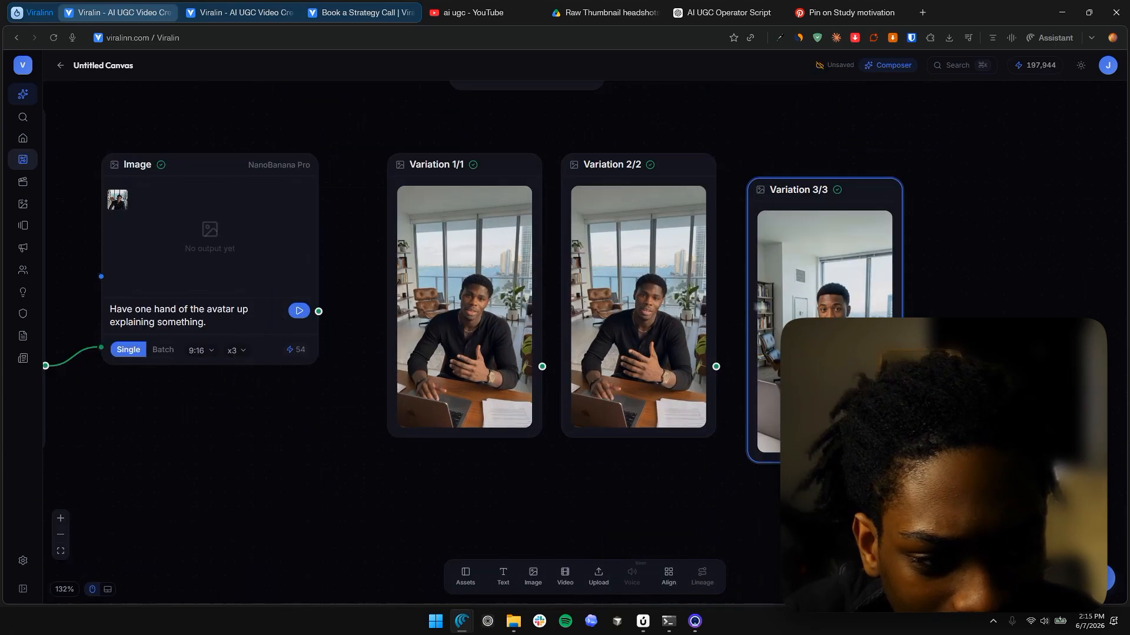
pyautogui.scroll(-4, 753, 218)
pyautogui.scroll(7, 755, 220)
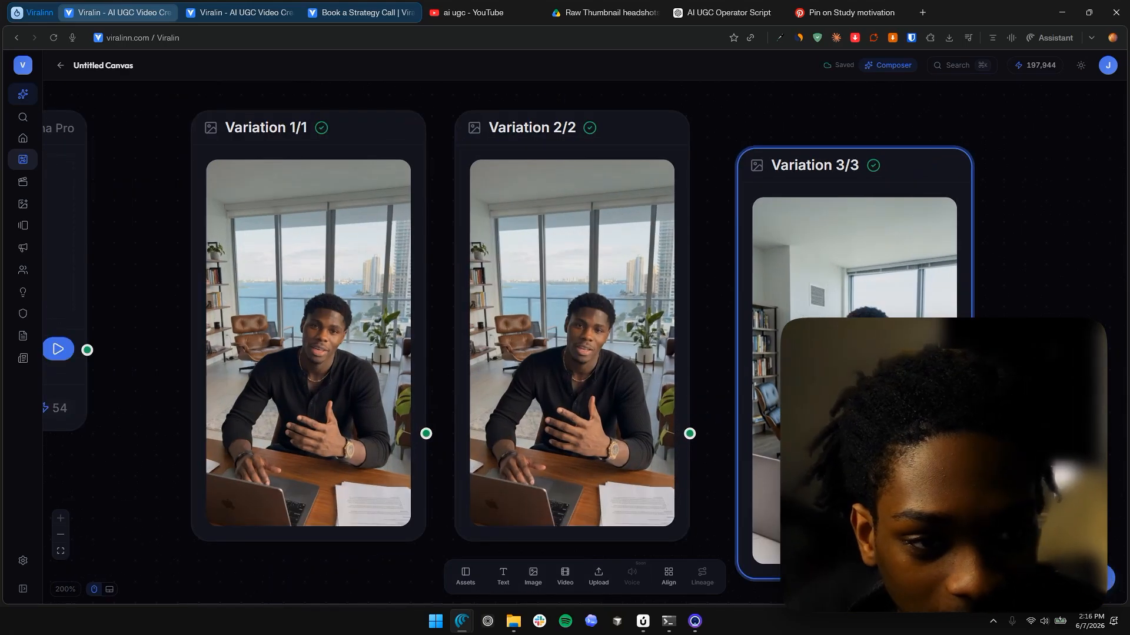
pyautogui.press('Delete')
pyautogui.scroll(-2, 735, 163)
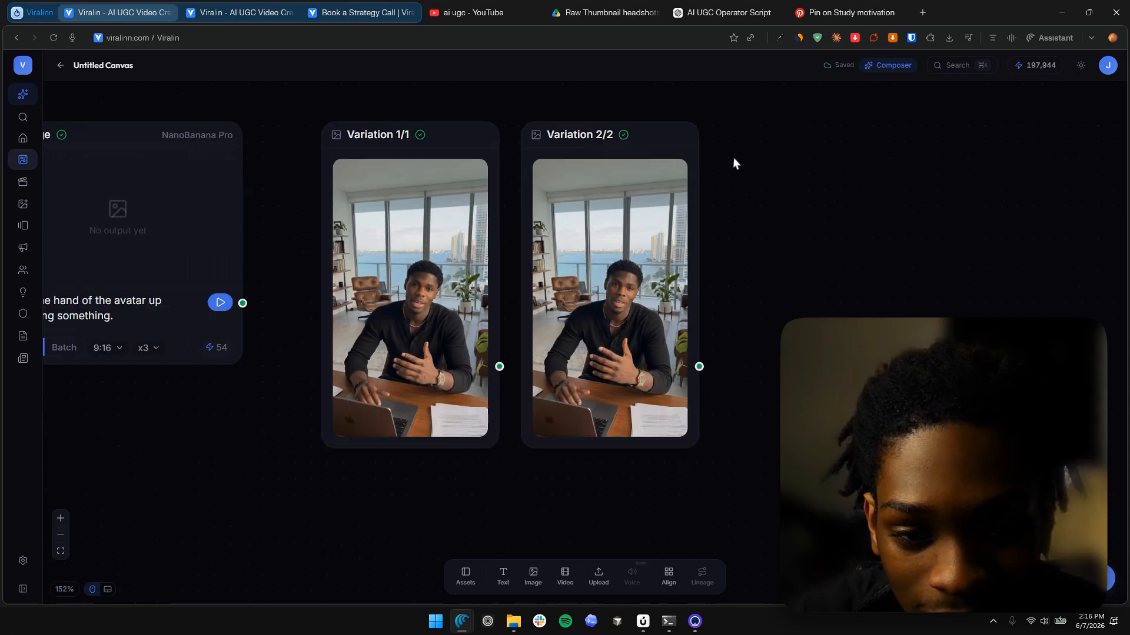
# Step: Compare the two remaining hand-gesture variations of the apartment-desk avatar, and check the upper Image node's prompt
pyautogui.scroll(-2, 735, 163)
pyautogui.scroll(4, 724, 277)
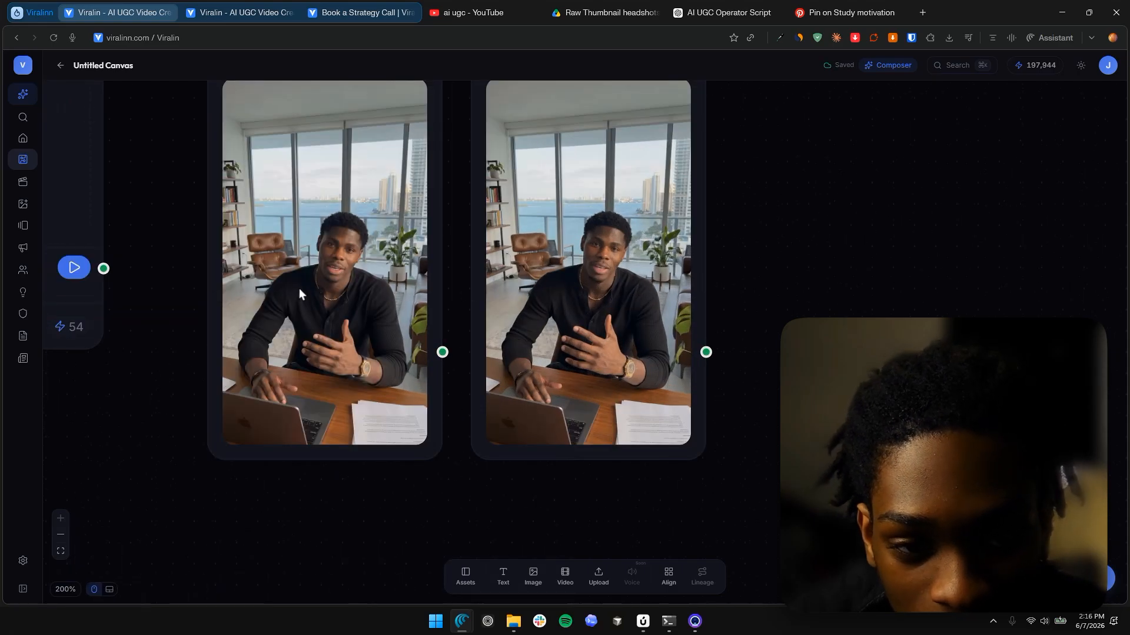
pyautogui.scroll(-8, 504, 264)
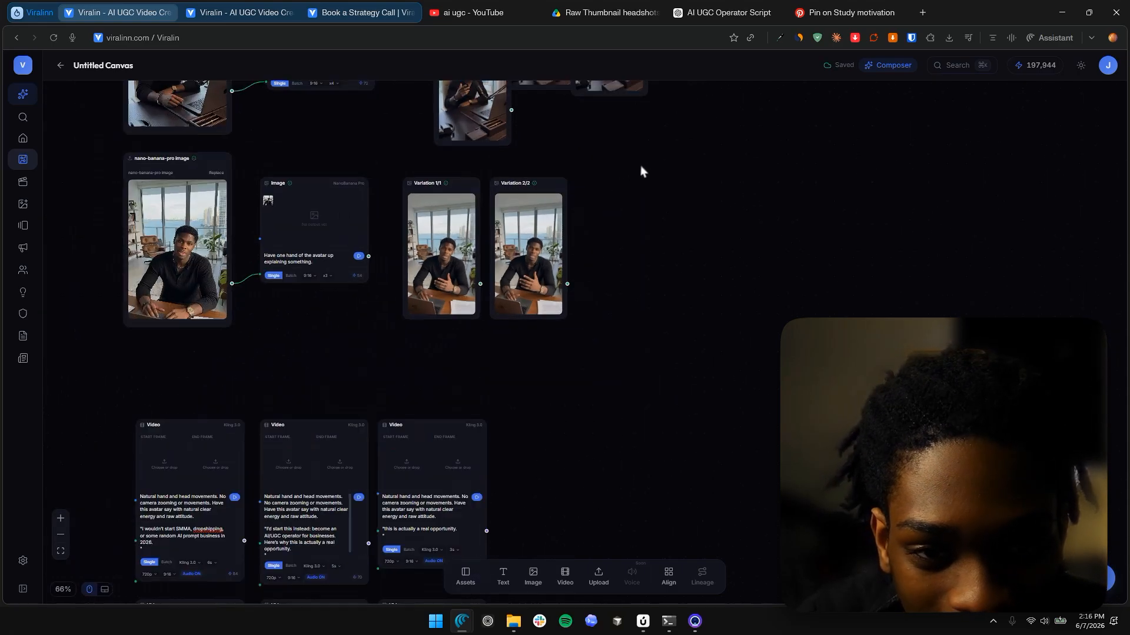
pyautogui.moveTo(640, 168); pyautogui.dragTo(673, 345)
pyautogui.scroll(8, 598, 264)
pyautogui.moveTo(533, 357); pyautogui.dragTo(1127, 462)
pyautogui.click(483, 338)
pyautogui.click(250, 300)
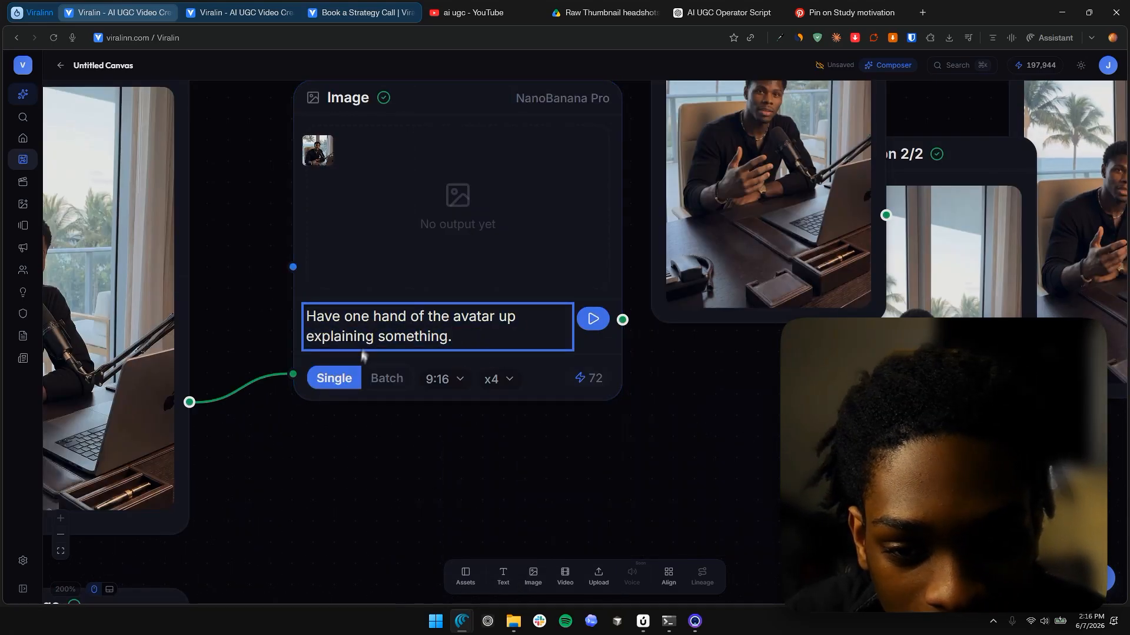
# Step: Replace the lower Image node's prompt with one for different poses showing "he's about to start talking or explaining something", and generate the images
pyautogui.moveTo(270, 547); pyautogui.dragTo(581, 145)
pyautogui.scroll(-3, 582, 146)
pyautogui.moveTo(656, 383); pyautogui.dragTo(633, 306)
pyautogui.click(633, 307)
pyautogui.hotkey('ctrl', 'a')
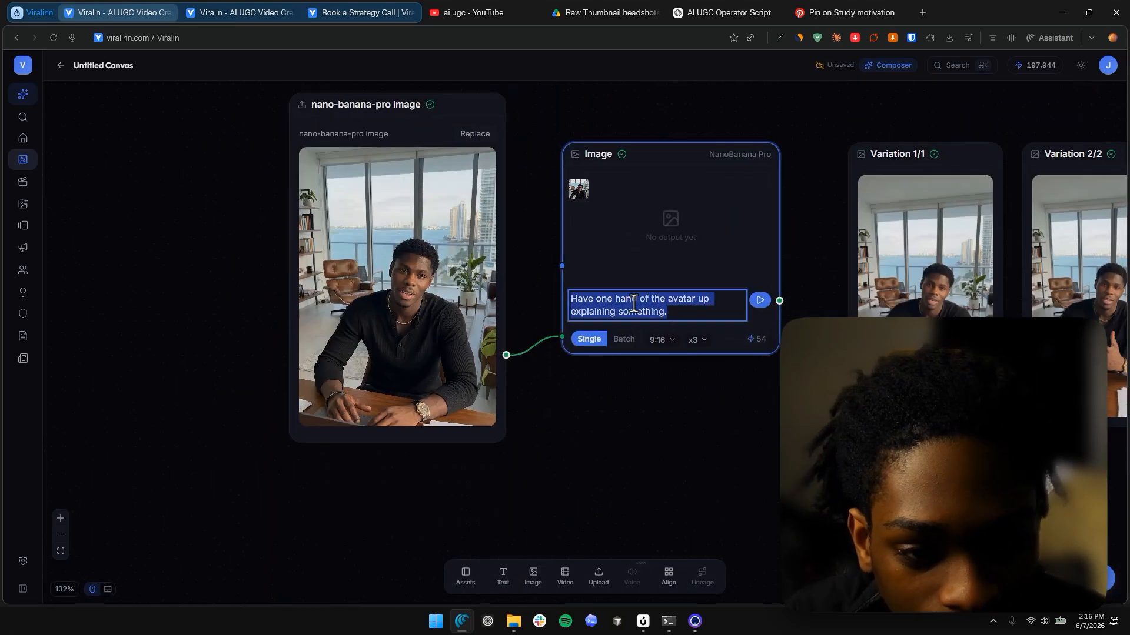
pyautogui.press('BackSpace')
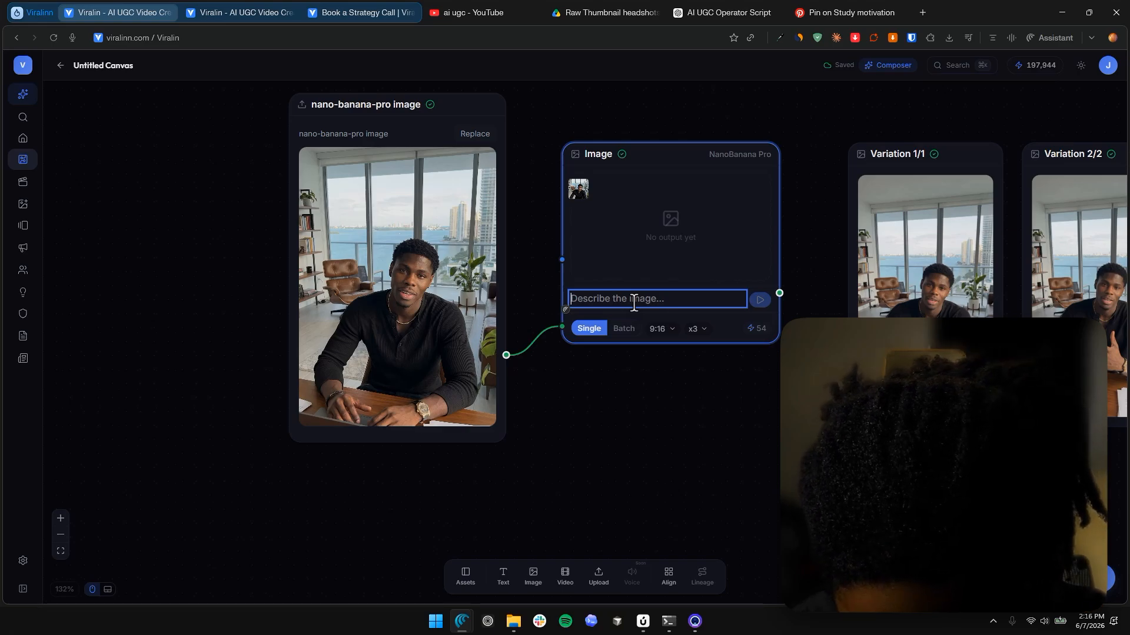
pyautogui.write("How's the avatar posed in different positions, all with the objective of him showing that he's about to start talking or explaining something?")
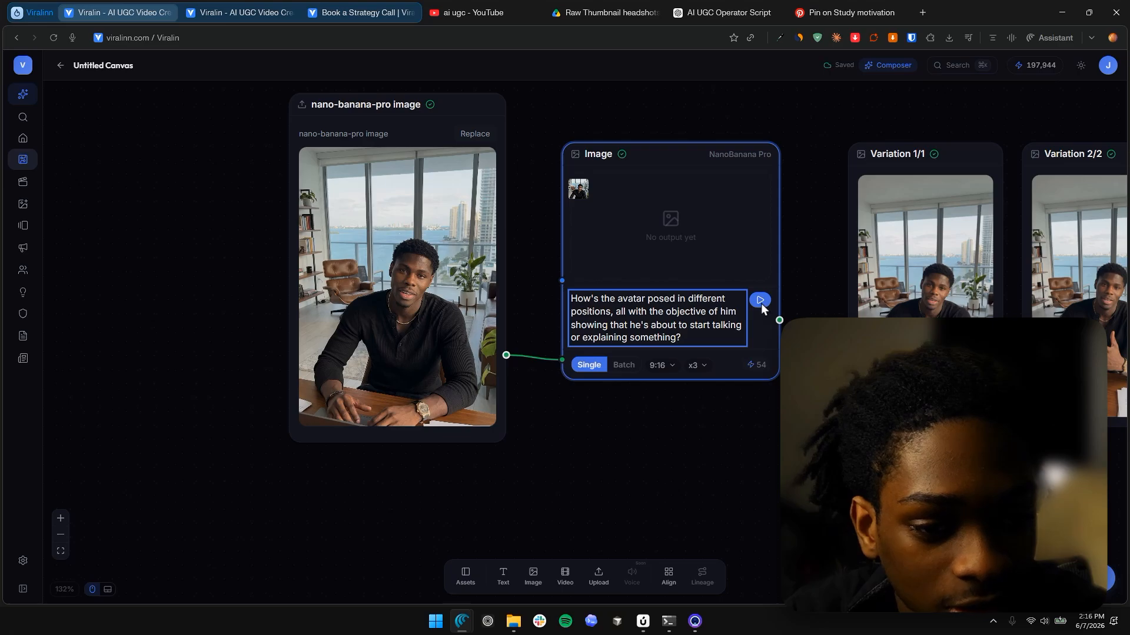
pyautogui.click(760, 301)
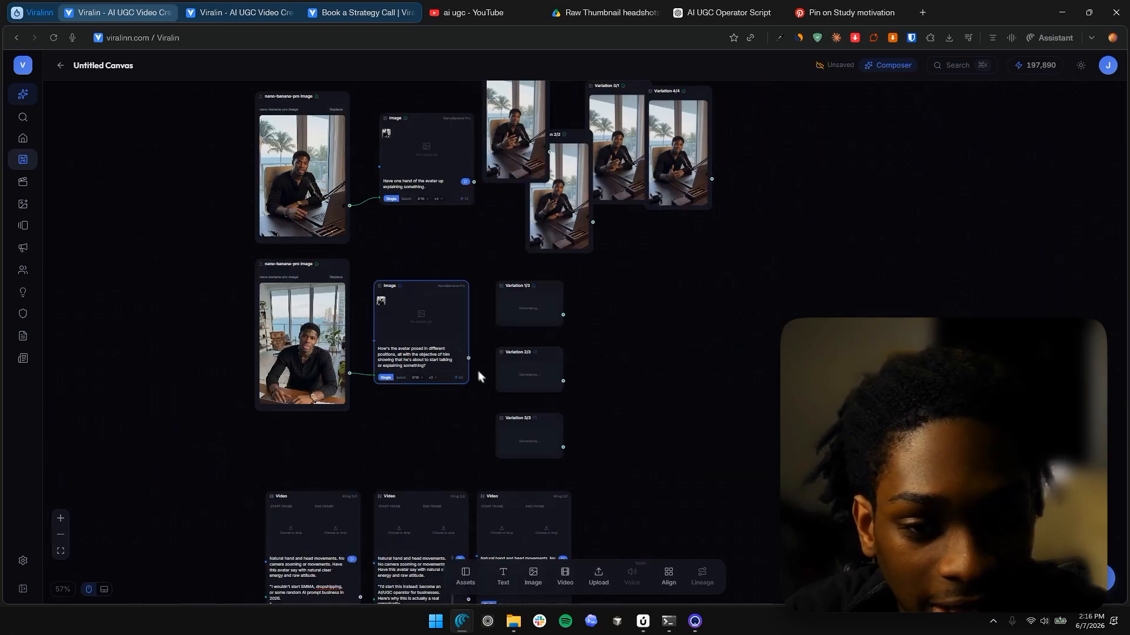
# Step: Add two microphone-desk avatar images from the image library to the canvas beside the source photos
pyautogui.click(466, 575)
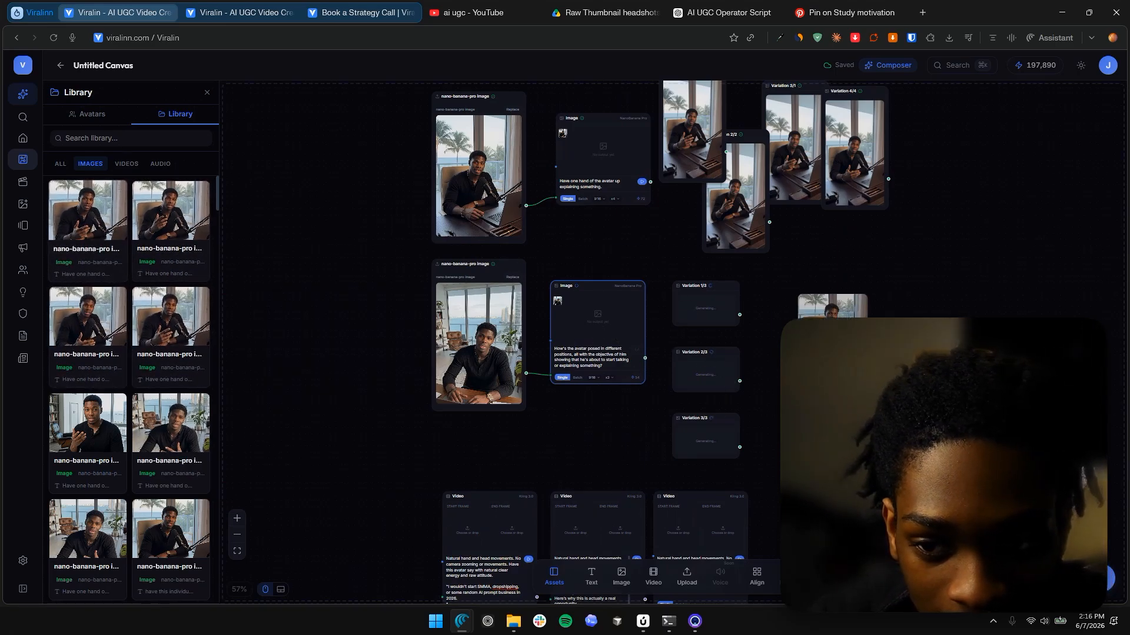
pyautogui.scroll(-2, 115, 229)
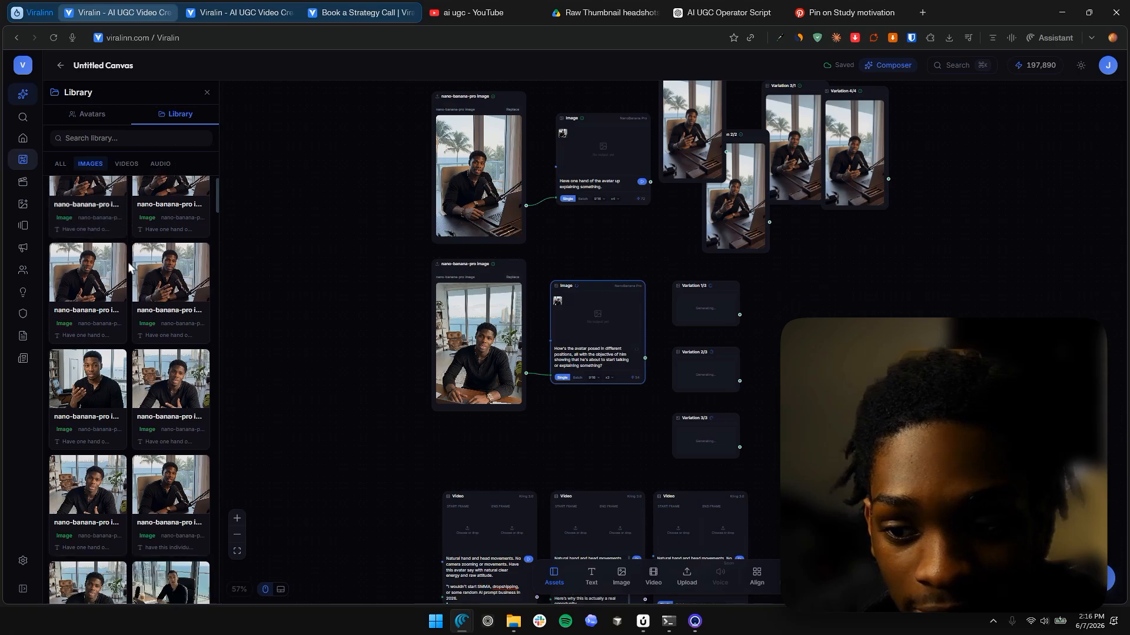
pyautogui.scroll(-1, 171, 391)
pyautogui.moveTo(174, 351); pyautogui.dragTo(838, 276)
pyautogui.moveTo(845, 274); pyautogui.dragTo(979, 290)
# Step: Open frame extraction for the Batch 2/2 clip
pyautogui.scroll(-3, 526, 133)
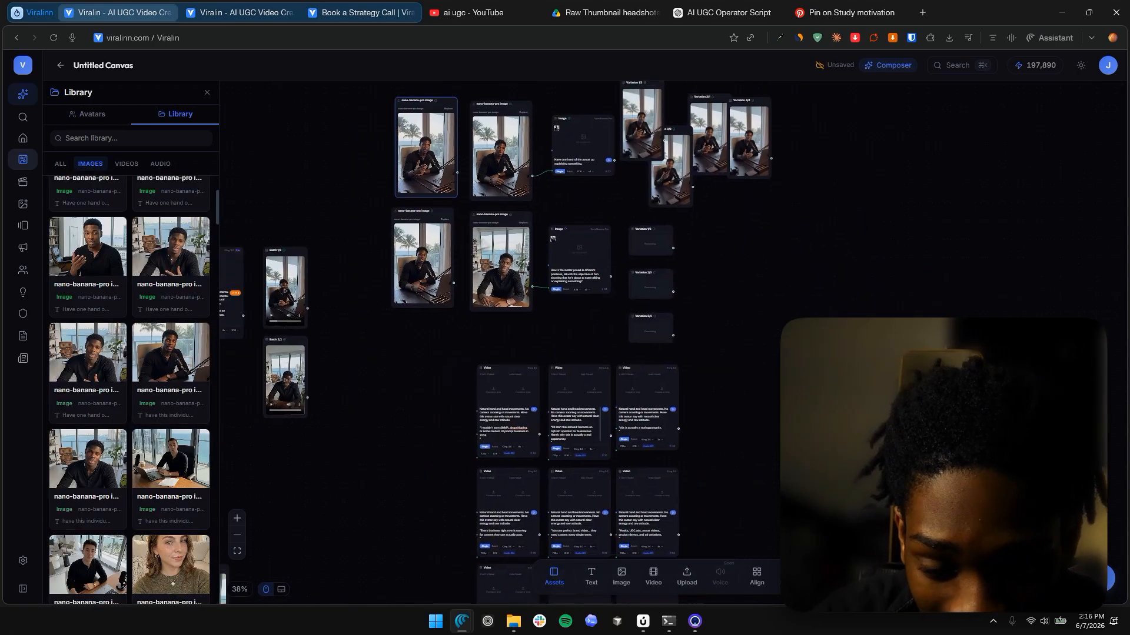
pyautogui.moveTo(342, 320); pyautogui.dragTo(528, 293)
pyautogui.scroll(3, 482, 300)
pyautogui.scroll(4, 547, 298)
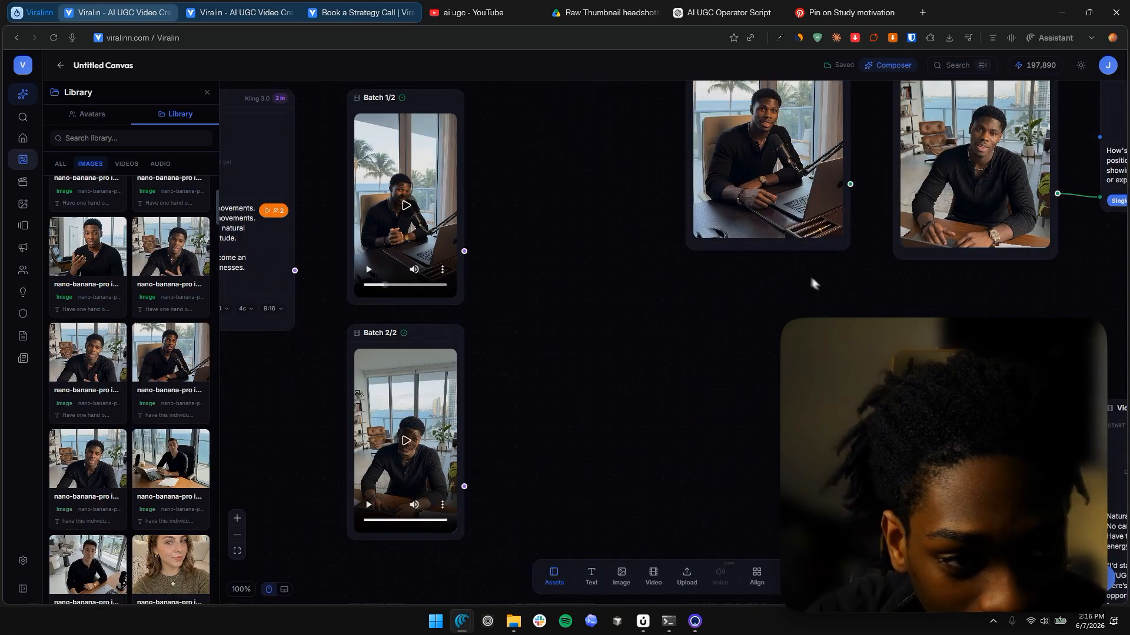
pyautogui.scroll(-5, 817, 260)
pyautogui.scroll(1, 617, 265)
pyautogui.scroll(8, 611, 353)
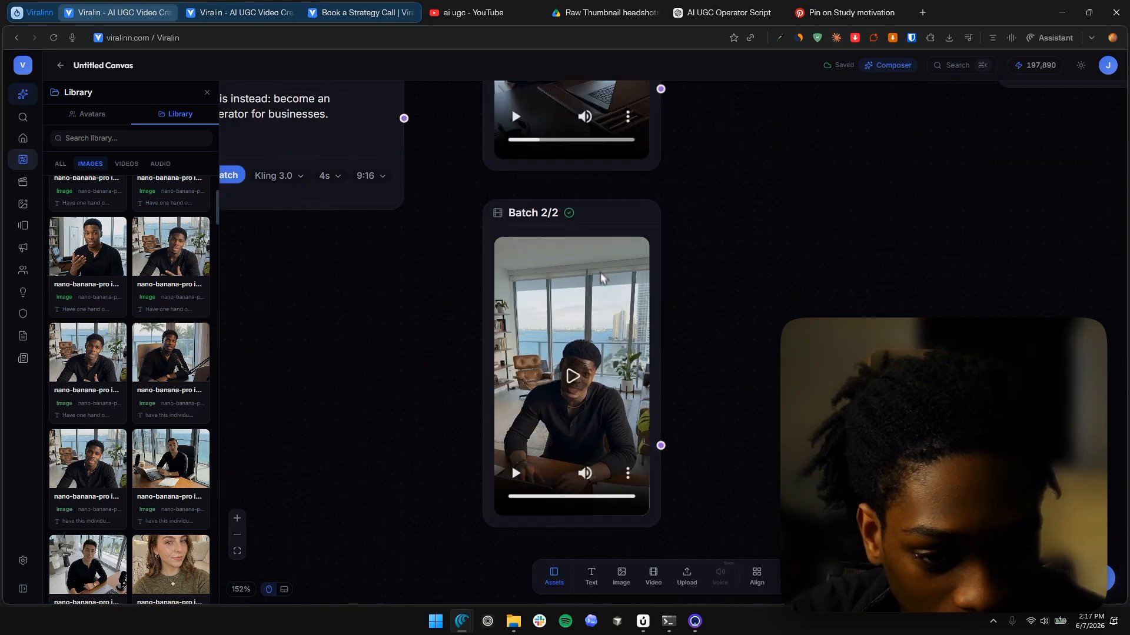
pyautogui.scroll(-2, 464, 351)
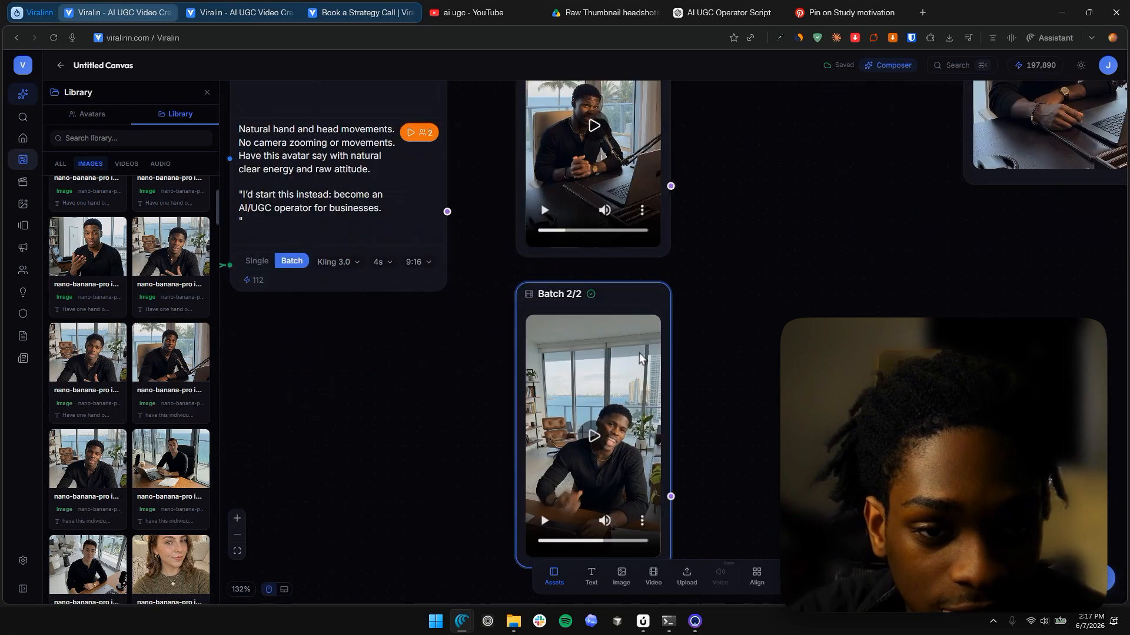
pyautogui.rightClick(641, 358)
pyautogui.click(676, 360)
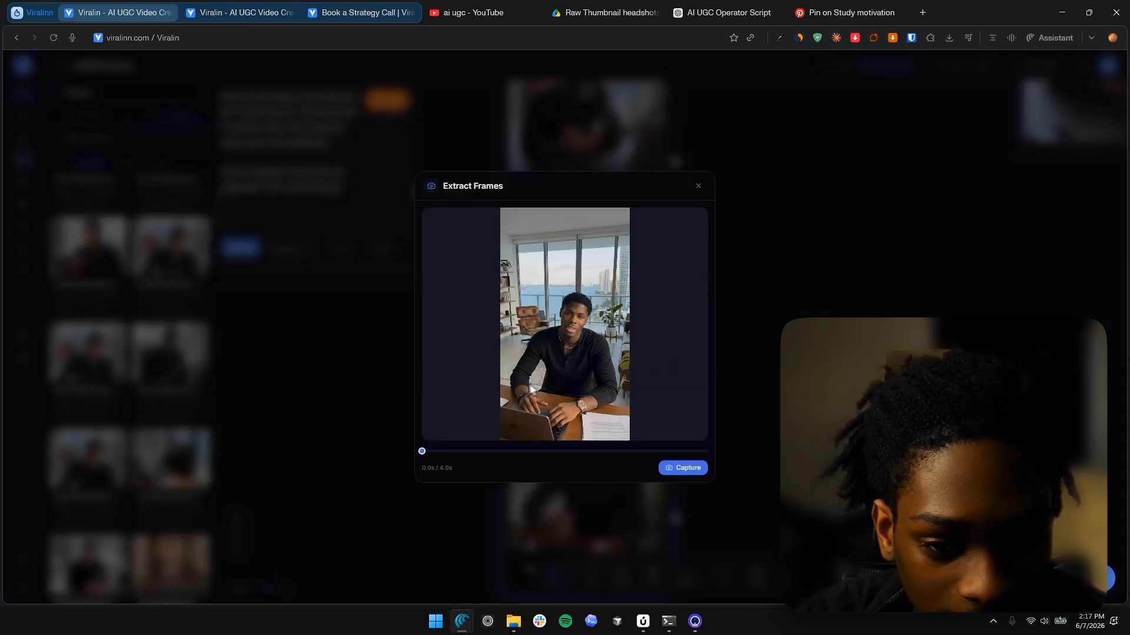
# Step: Extract four frames spread across the Batch 2/2 clip onto the canvas, starting at 0.0s and 0.8s, and move the clip clear of them
pyautogui.click(682, 468)
pyautogui.click(481, 391)
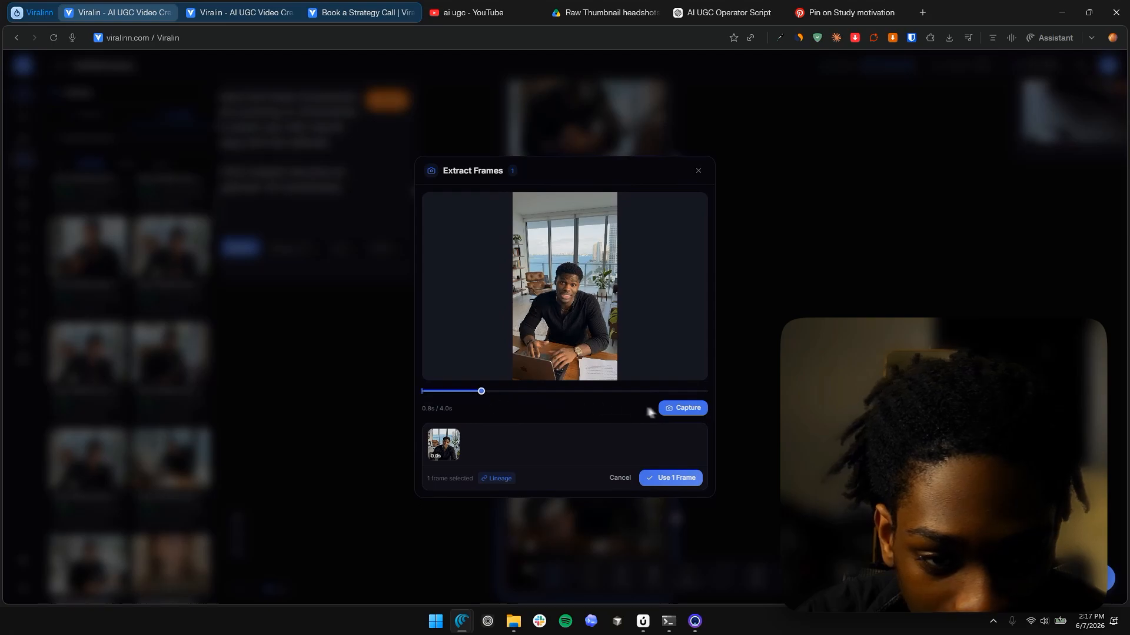
pyautogui.click(683, 408)
pyautogui.click(586, 391)
pyautogui.click(682, 407)
pyautogui.moveTo(641, 391)
pyautogui.mouseDown()
pyautogui.moveTo(544, 399)
pyautogui.moveTo(641, 402)
pyautogui.mouseUp()
pyautogui.click(668, 408)
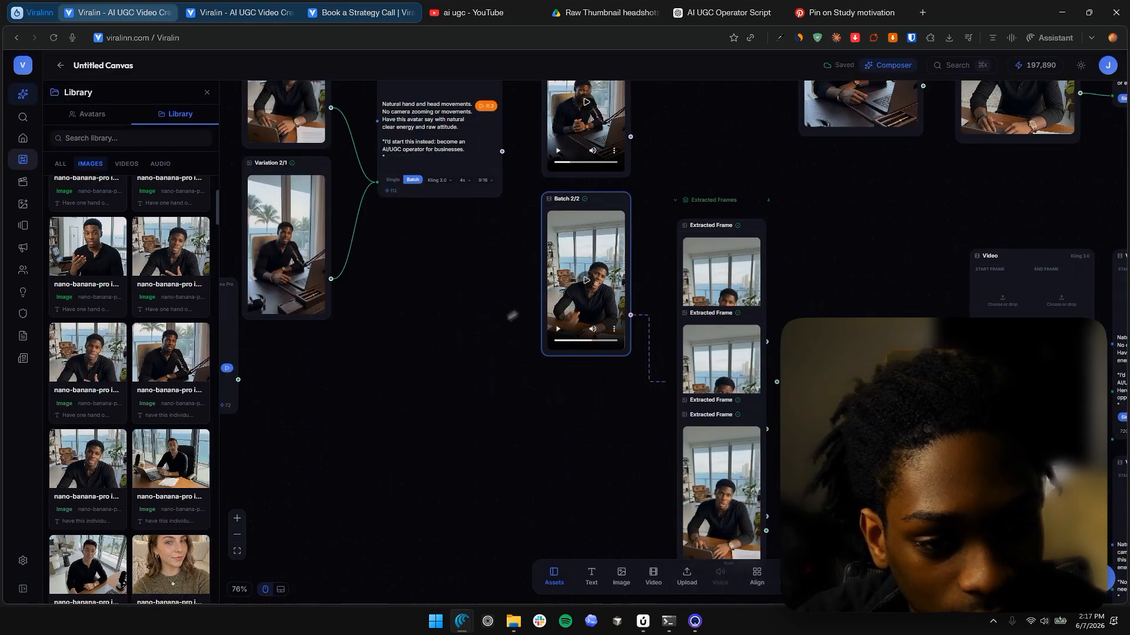
pyautogui.moveTo(597, 280); pyautogui.dragTo(489, 345)
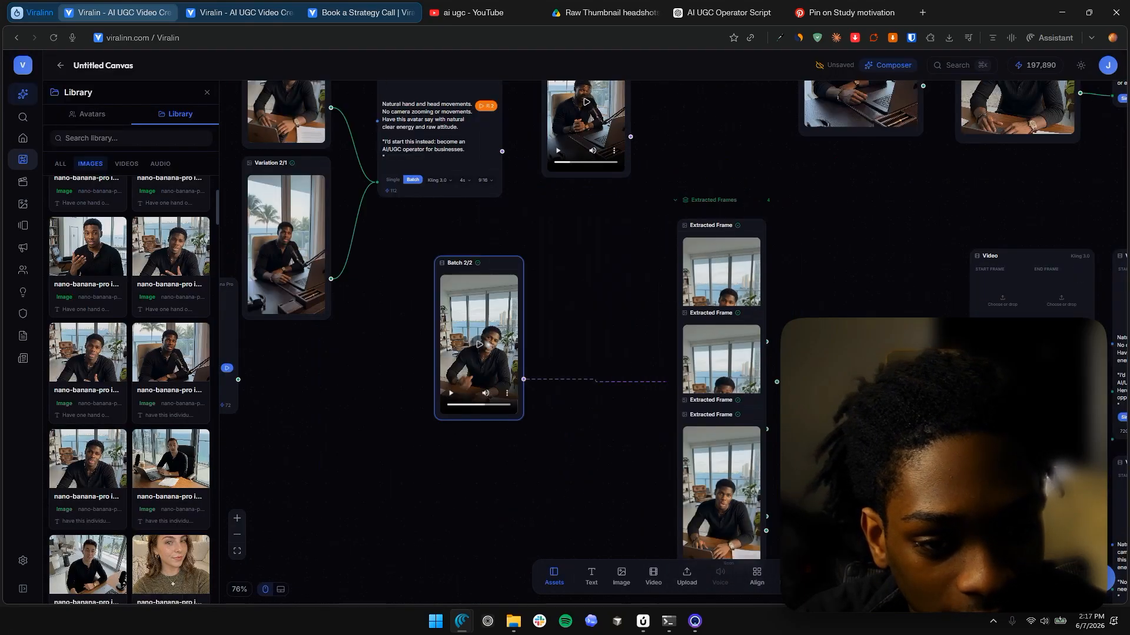
pyautogui.click(713, 207)
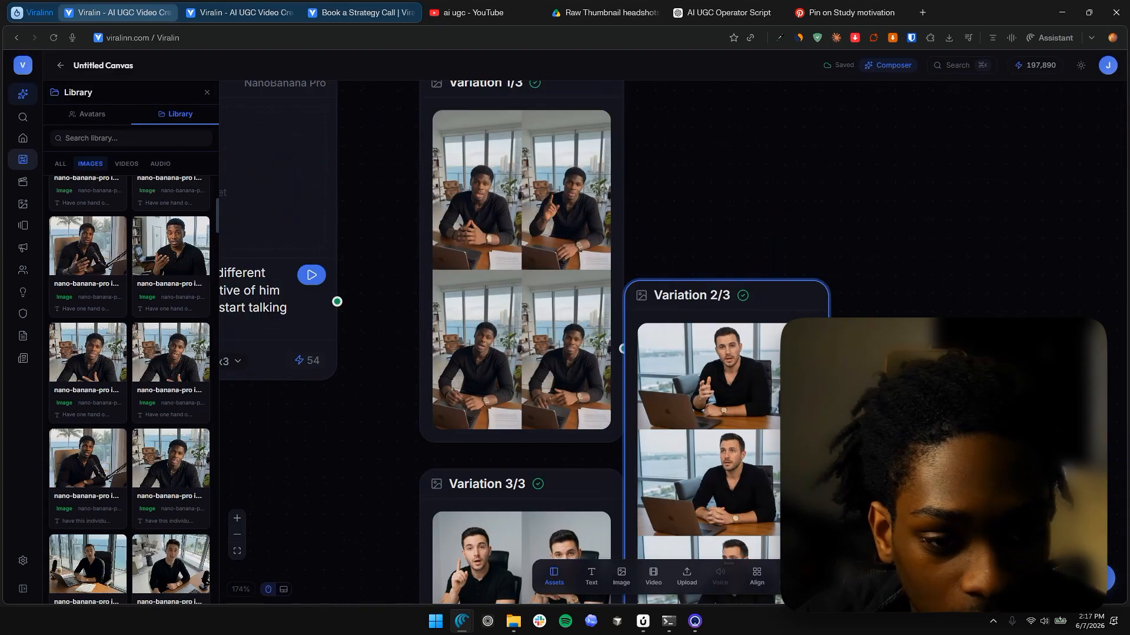
# Step: Delete Variation 2/3 and Variation 3/3 showing a different man, and inspect the pose collage in Variation 1/3
pyautogui.scroll(-6, 771, 351)
pyautogui.moveTo(671, 459); pyautogui.dragTo(670, 340)
pyautogui.scroll(7, 669, 340)
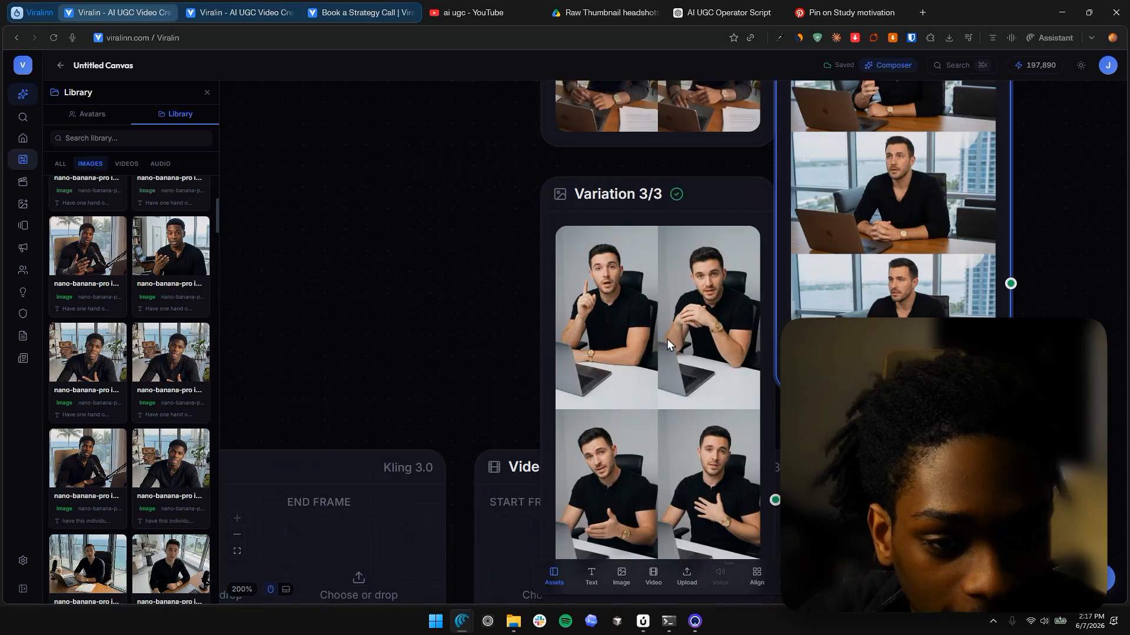
pyautogui.click(666, 337)
pyautogui.press('Delete')
pyautogui.click(786, 230)
pyautogui.press('Delete')
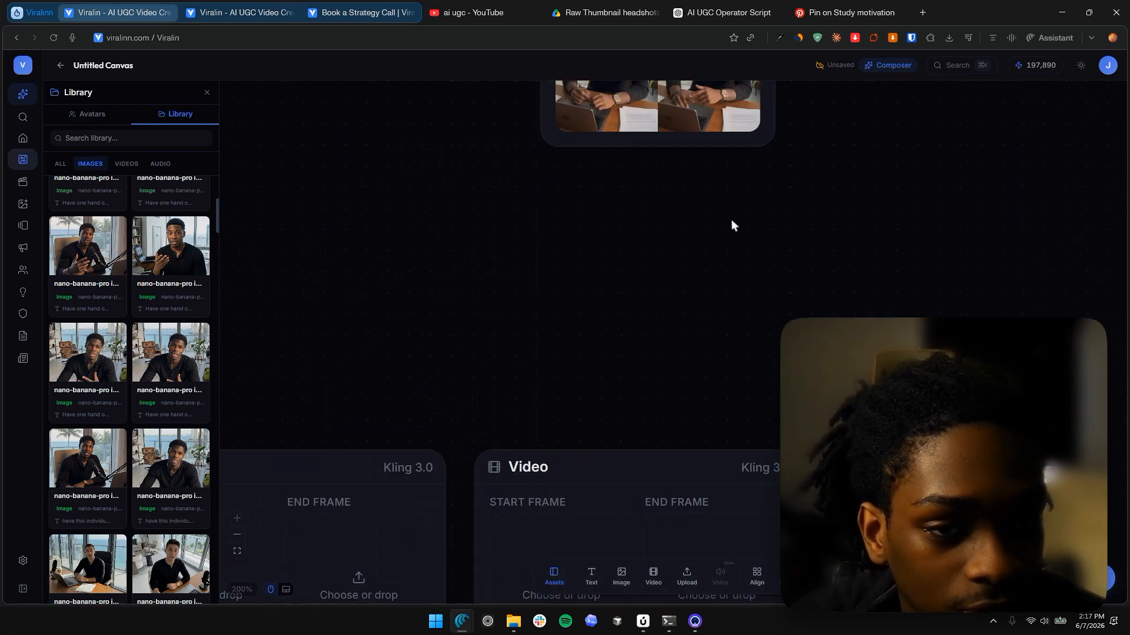
pyautogui.moveTo(695, 149); pyautogui.dragTo(700, 464)
pyautogui.moveTo(806, 353); pyautogui.dragTo(866, 442)
pyautogui.click(711, 309)
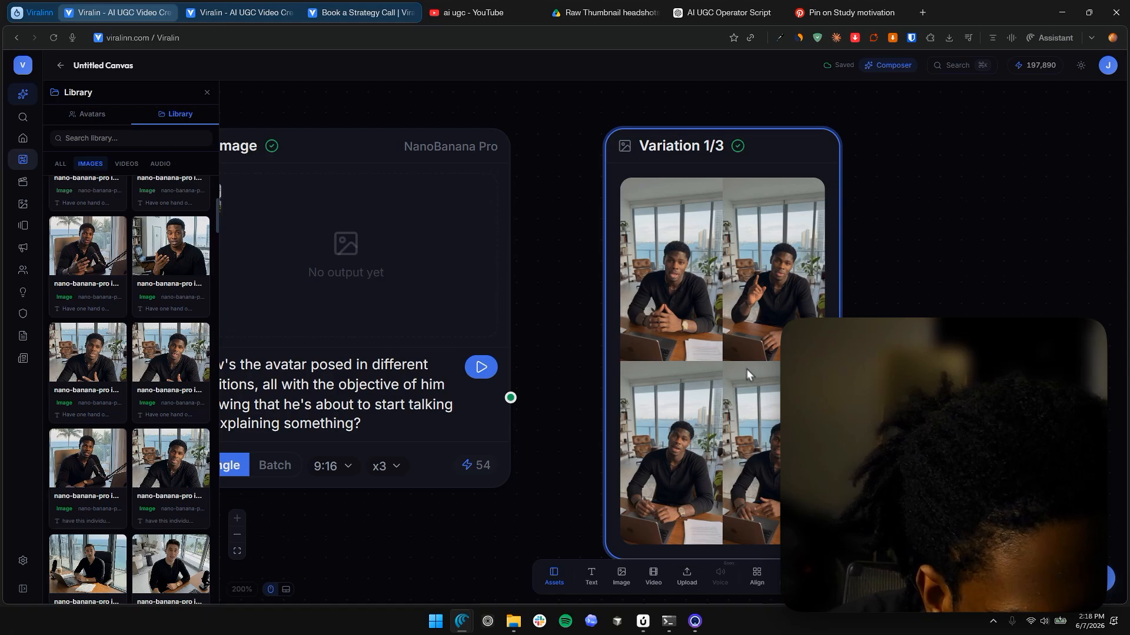
# Step: Ungroup the Extracted Frames group next to the Batch 2/2 clip
pyautogui.scroll(-3, 726, 318)
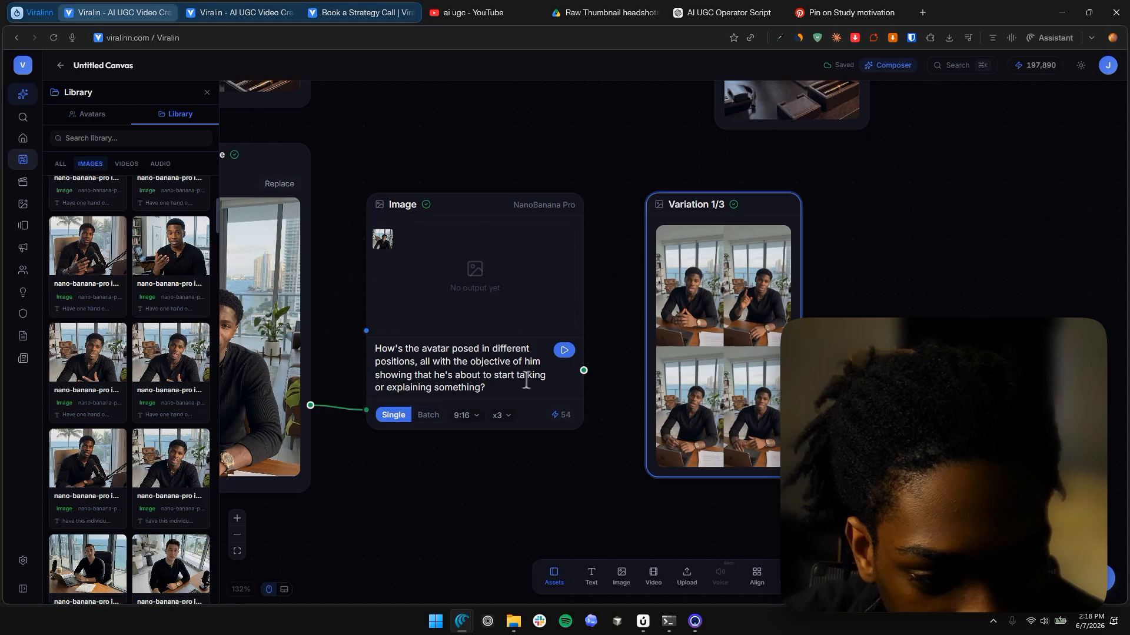
pyautogui.scroll(-6, 527, 380)
pyautogui.moveTo(526, 379); pyautogui.dragTo(971, 280)
pyautogui.scroll(-3, 524, 354)
pyautogui.scroll(4, 643, 521)
pyautogui.moveTo(642, 521); pyautogui.dragTo(581, 416)
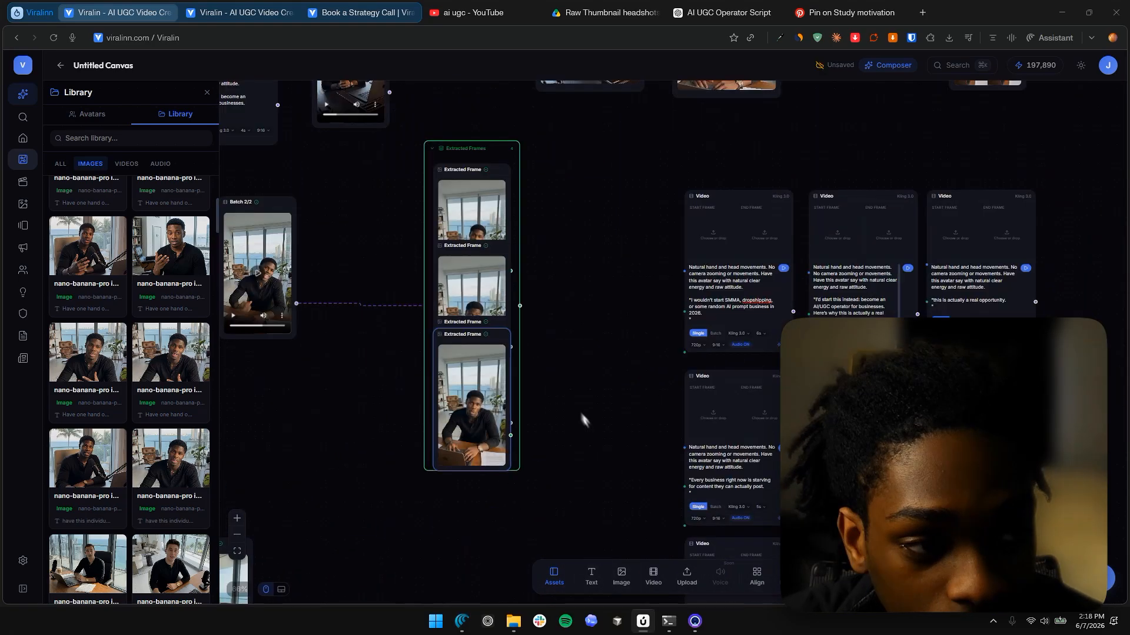
pyautogui.rightClick(462, 285)
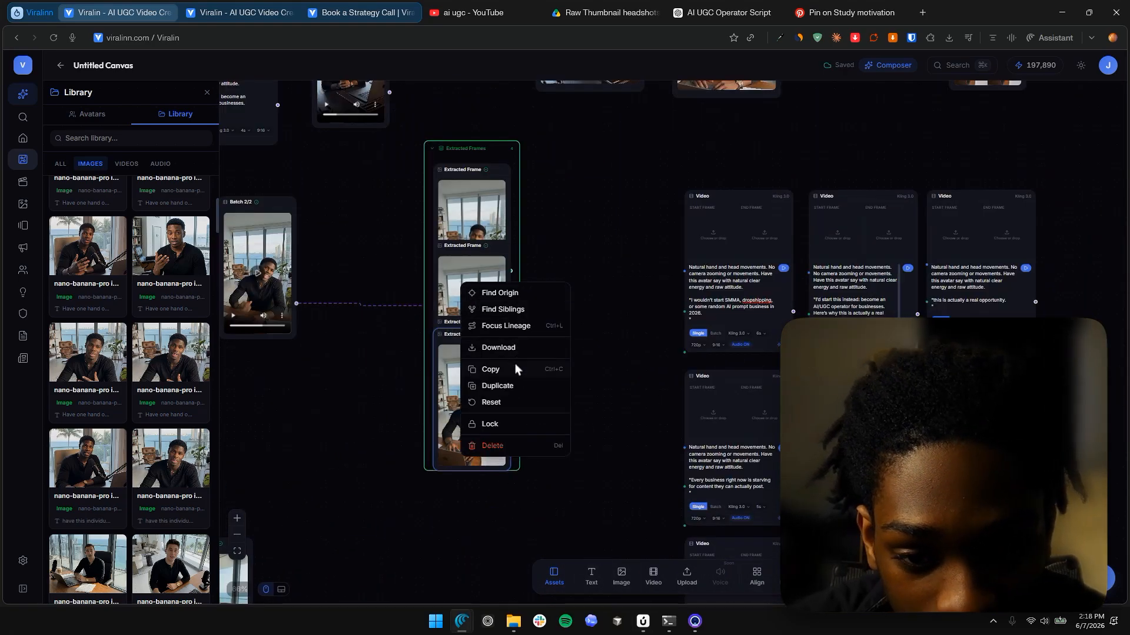
pyautogui.rightClick(470, 146)
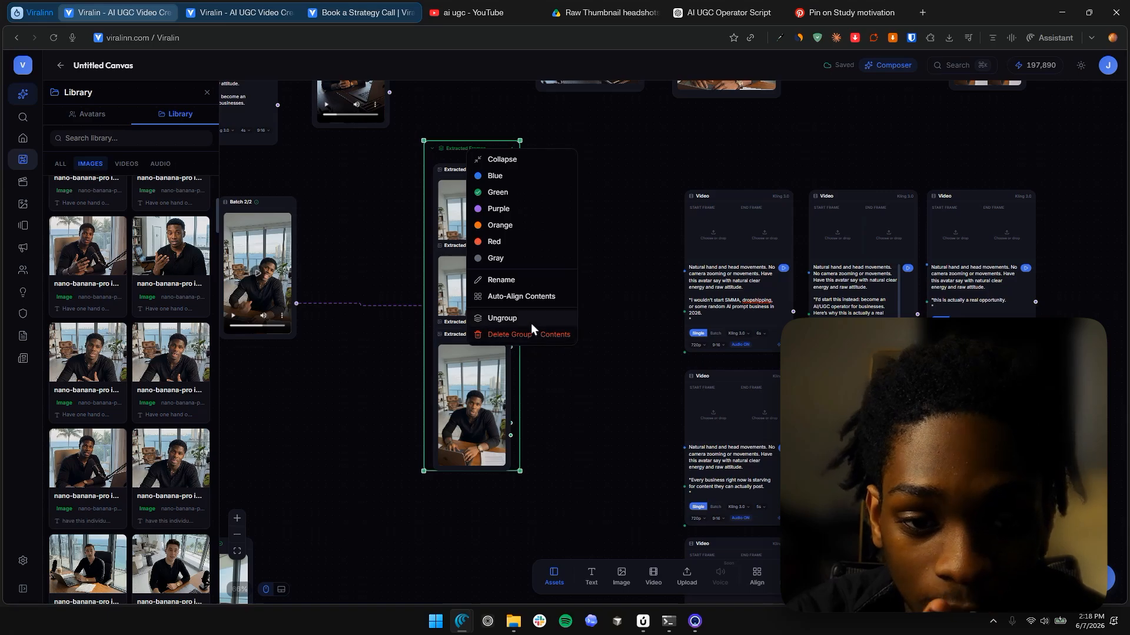
pyautogui.click(529, 321)
# Step: Separate the four overlapping extracted frames across the canvas near the Video nodes
pyautogui.moveTo(471, 206); pyautogui.dragTo(567, 189)
pyautogui.moveTo(488, 283); pyautogui.dragTo(597, 357)
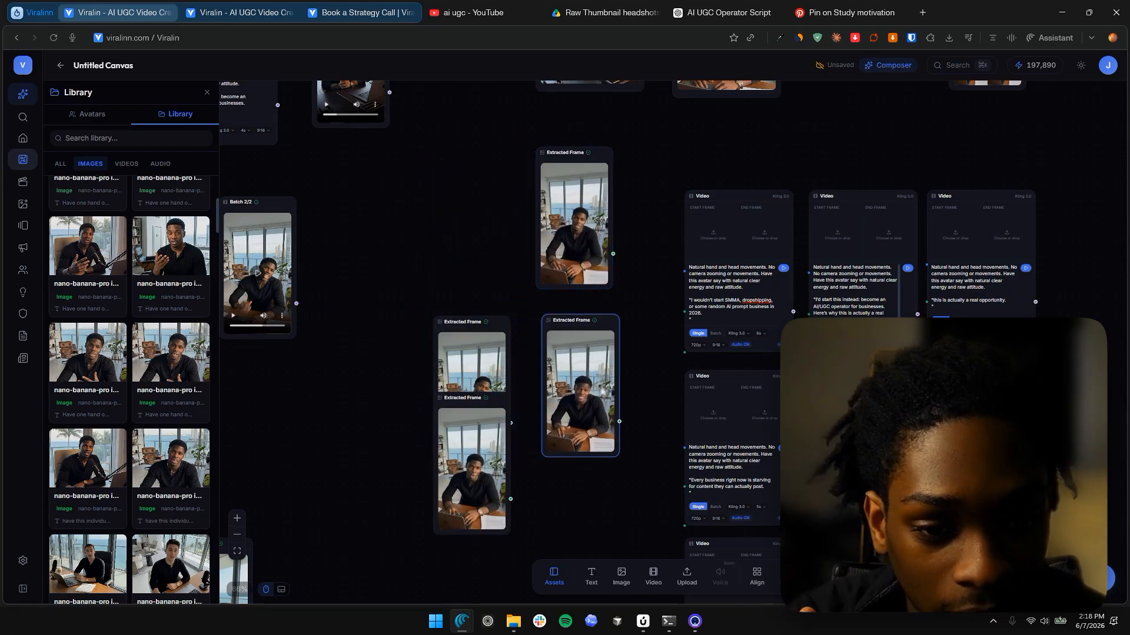
pyautogui.moveTo(644, 406); pyautogui.dragTo(597, 230)
pyautogui.scroll(-3, 731, 219)
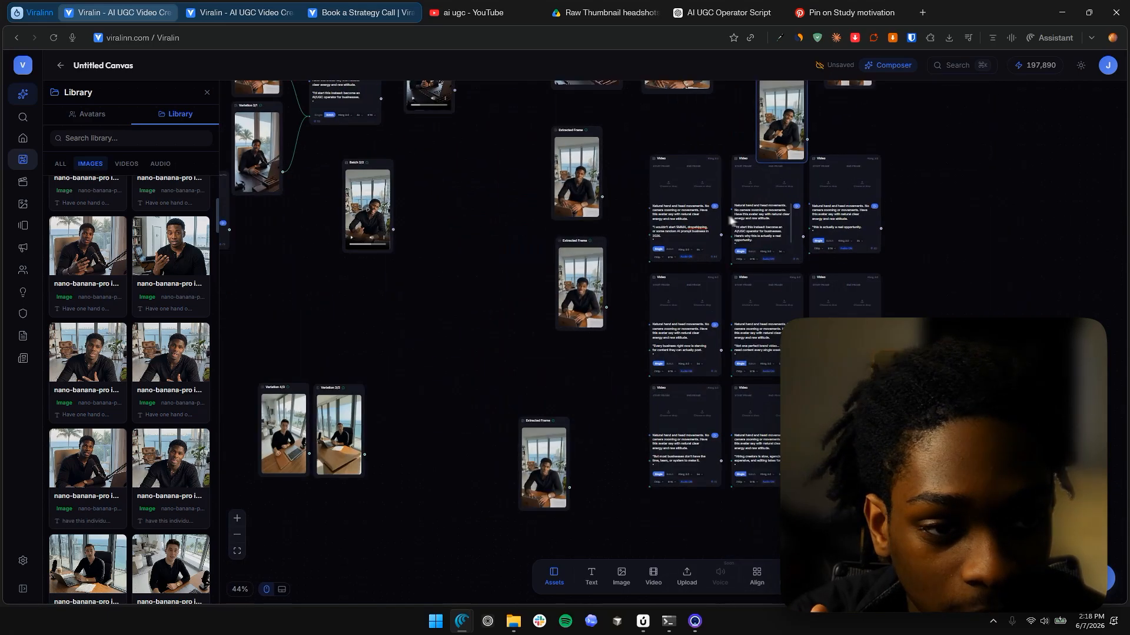
# Step: Line up the three extracted frames in a column, one beside each row of video nodes
pyautogui.moveTo(599, 195); pyautogui.dragTo(607, 216)
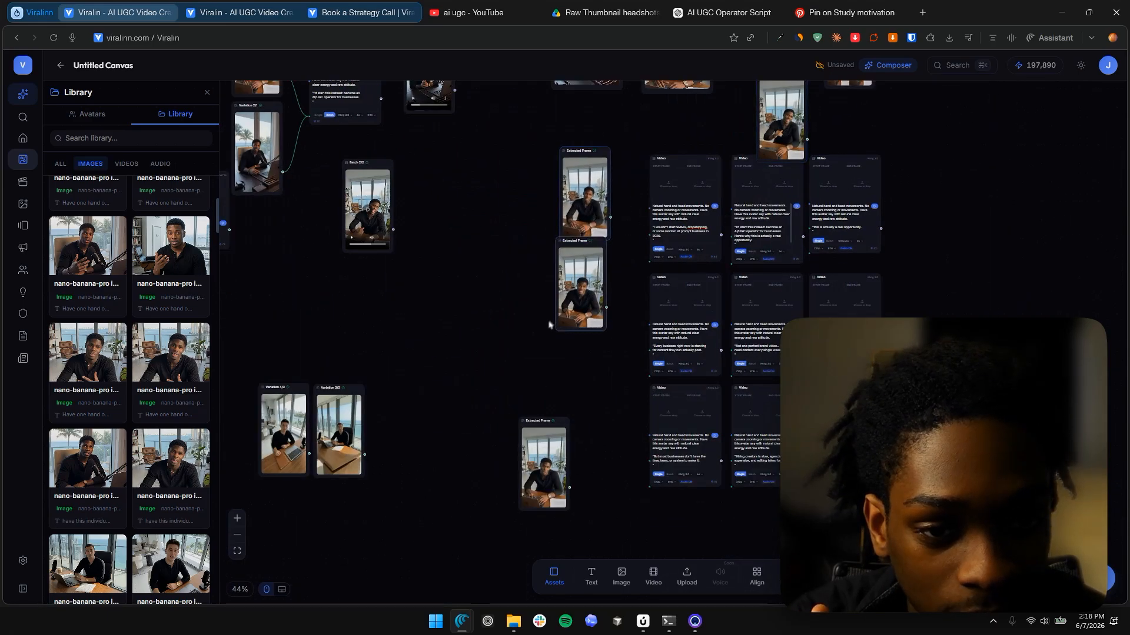
pyautogui.moveTo(581, 288); pyautogui.dragTo(547, 325)
pyautogui.moveTo(588, 200); pyautogui.dragTo(537, 195)
pyautogui.moveTo(547, 442); pyautogui.dragTo(556, 421)
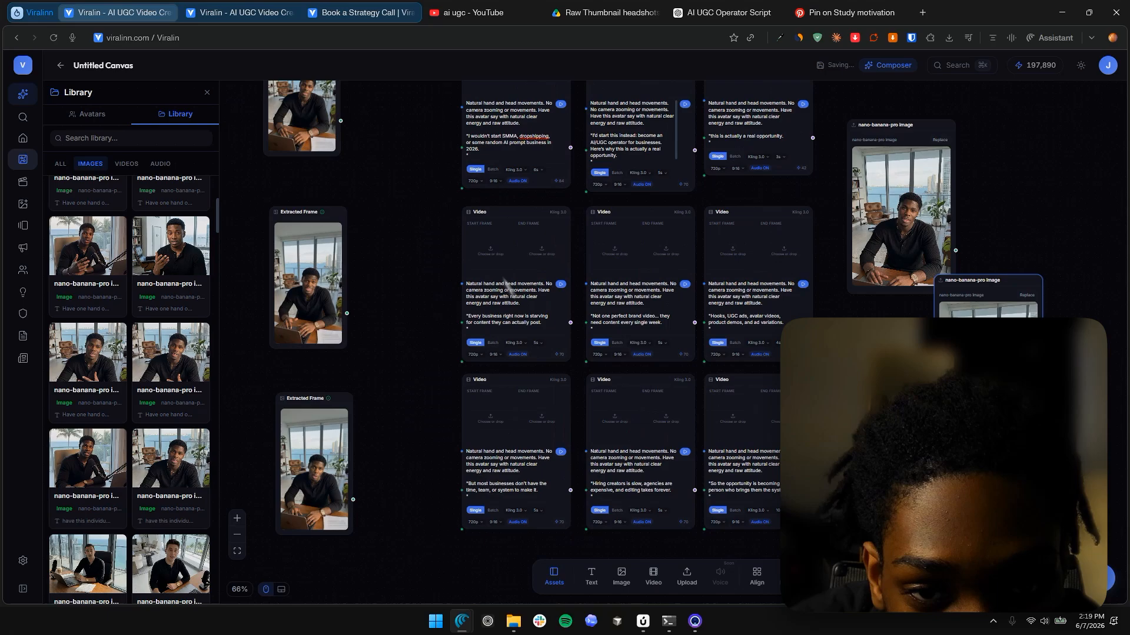
# Step: Connect the top extracted frame as start frame of the "I wouldn't start SMMA" video, moved beside it, and generate the clip
pyautogui.scroll(2, 465, 200)
pyautogui.moveTo(468, 203); pyautogui.dragTo(498, 233)
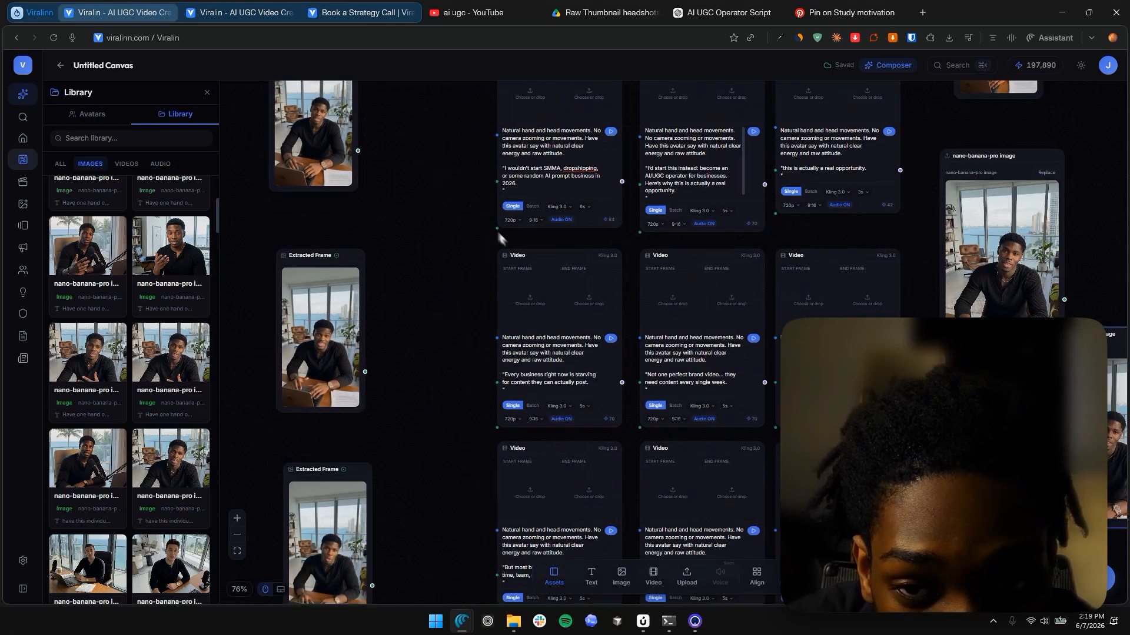
pyautogui.scroll(-2, 498, 235)
pyautogui.moveTo(598, 146); pyautogui.dragTo(524, 127)
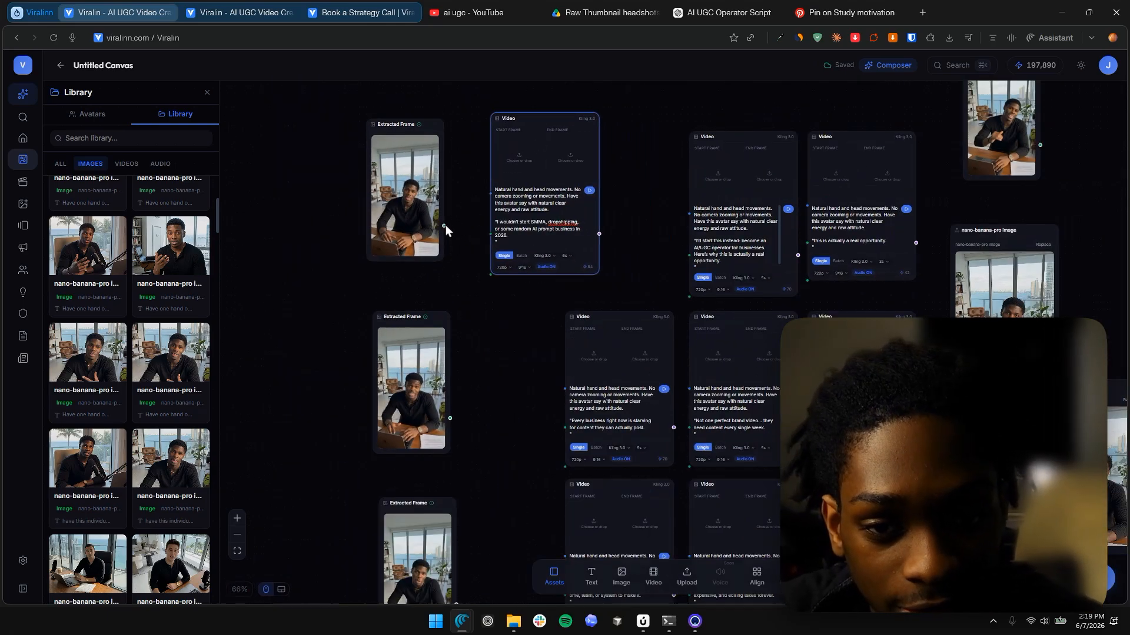
pyautogui.moveTo(444, 225); pyautogui.dragTo(492, 235)
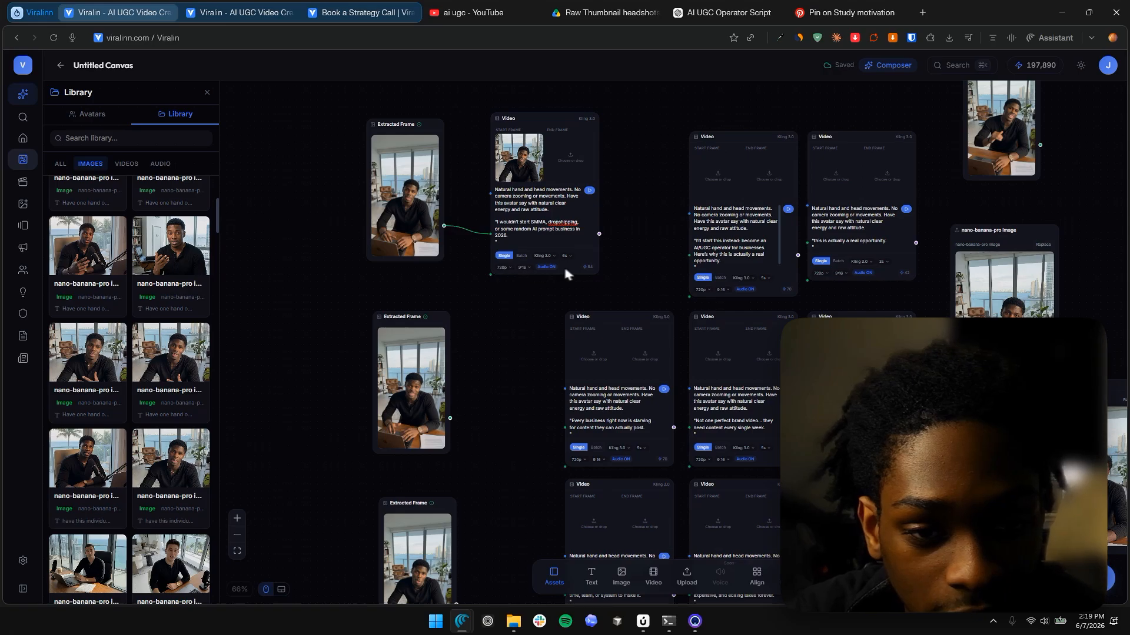
pyautogui.click(589, 190)
# Step: Connect the top extracted frame to the "I'd start this instead" and "this is actually a real opportunity" videos and generate both clips
pyautogui.scroll(-3, 562, 340)
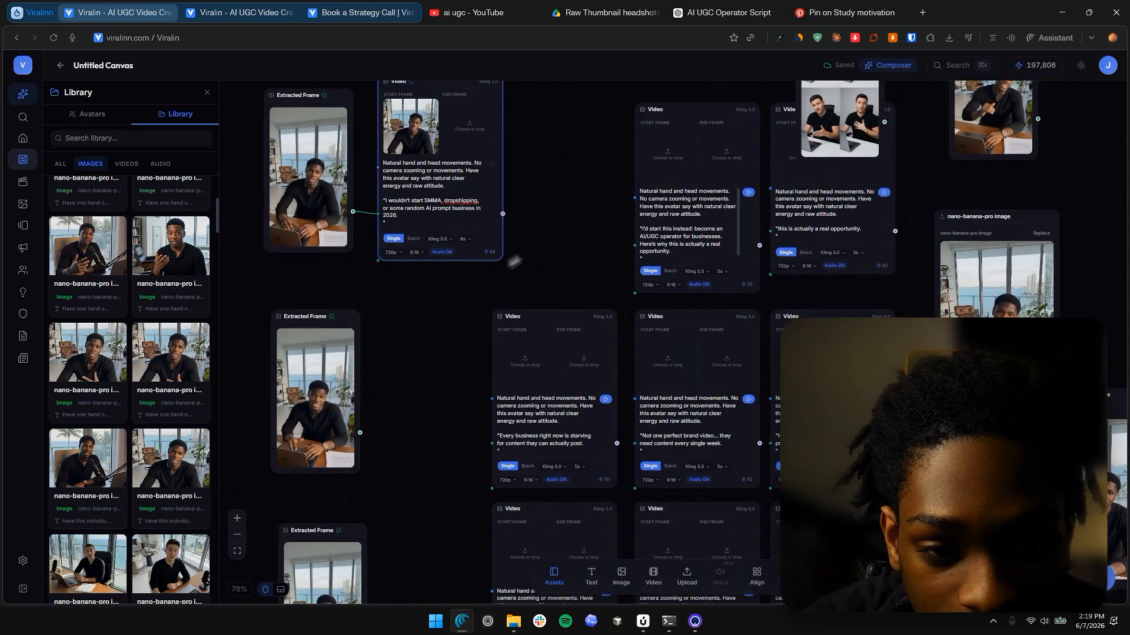
pyautogui.moveTo(353, 212); pyautogui.dragTo(630, 255)
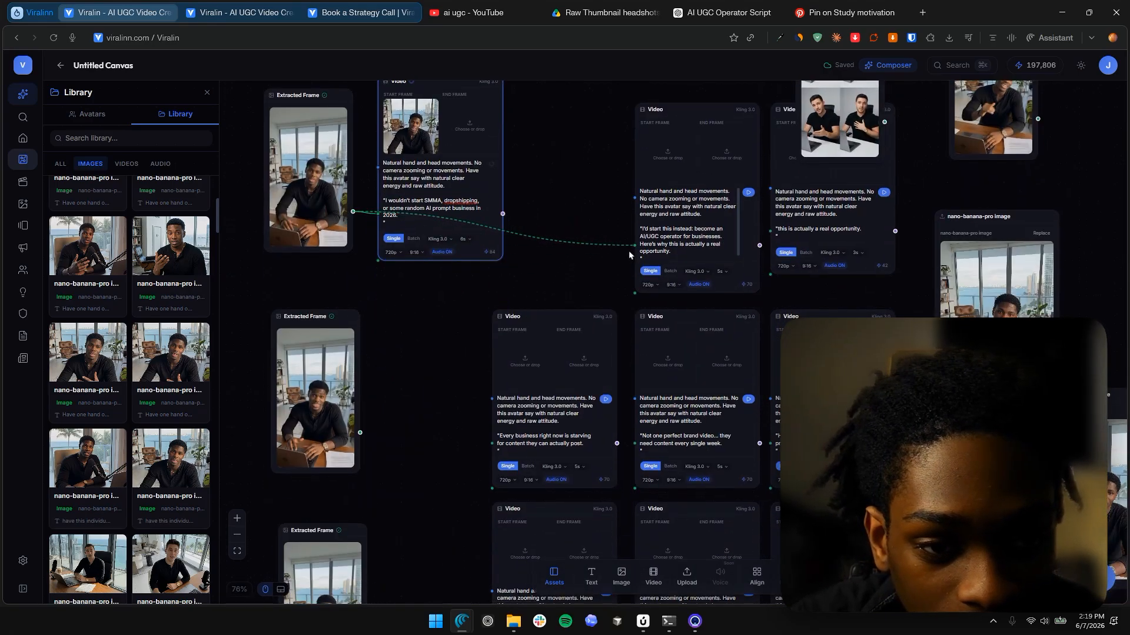
pyautogui.moveTo(658, 200); pyautogui.dragTo(660, 243)
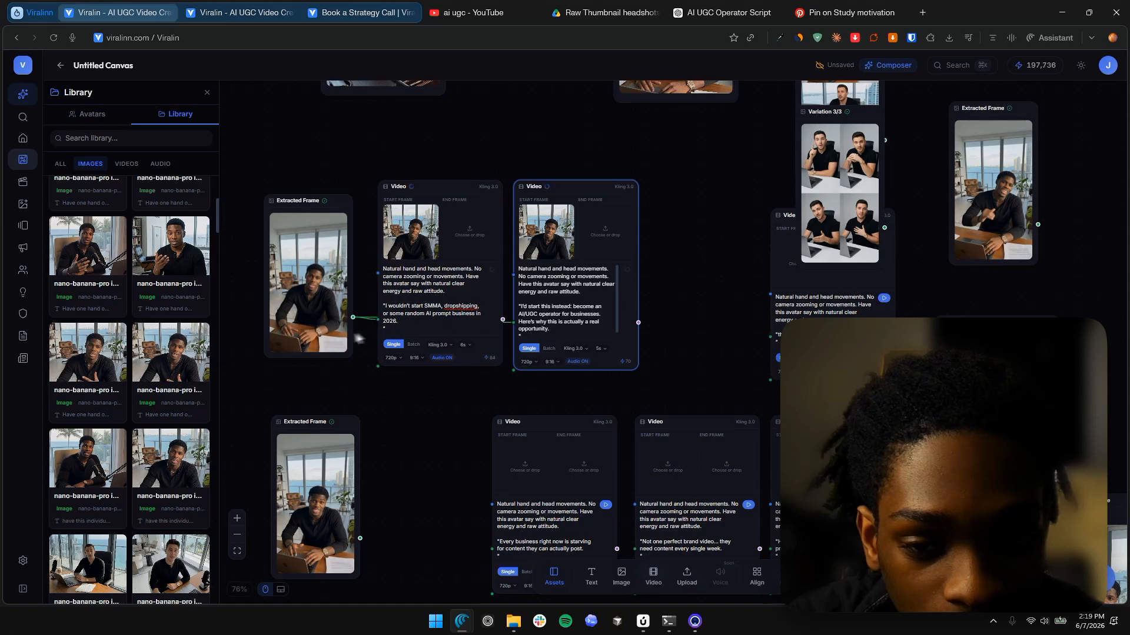
pyautogui.click(769, 277)
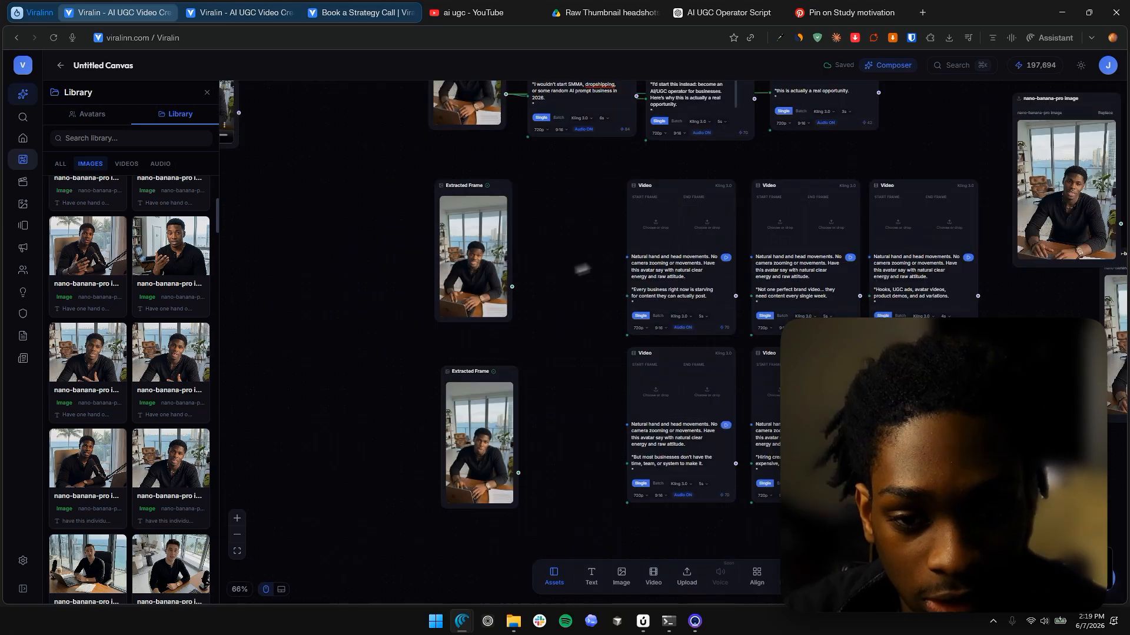
# Step: Bring the nano-banana-pro image of the avatar at the desk into the second row, in place of its extracted frame
pyautogui.scroll(-3, 623, 308)
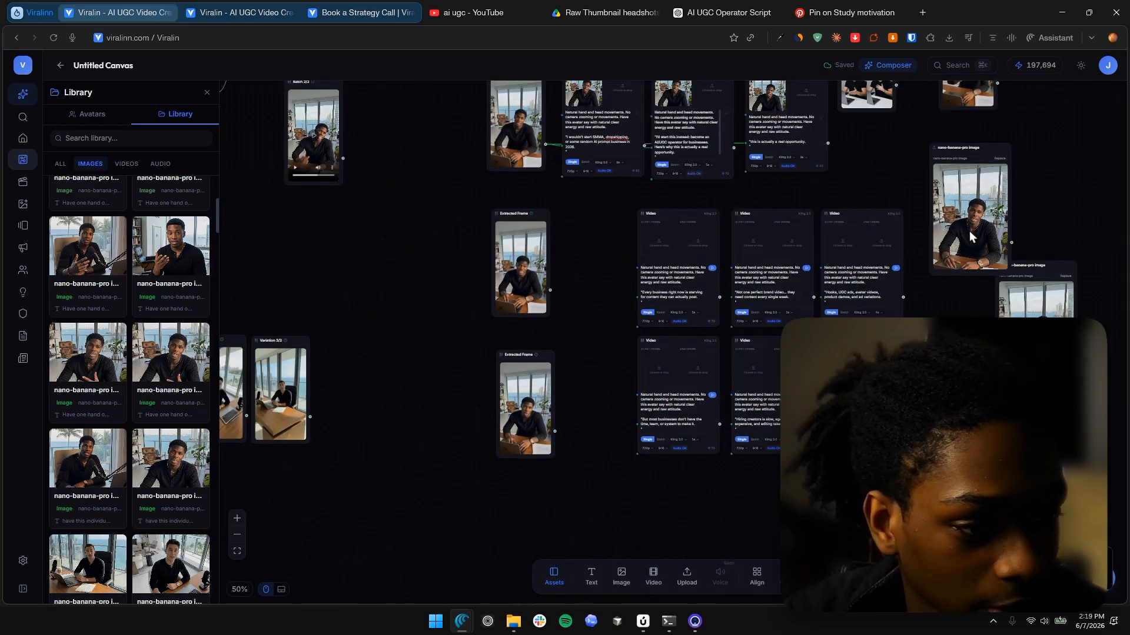
pyautogui.moveTo(970, 237); pyautogui.dragTo(551, 298)
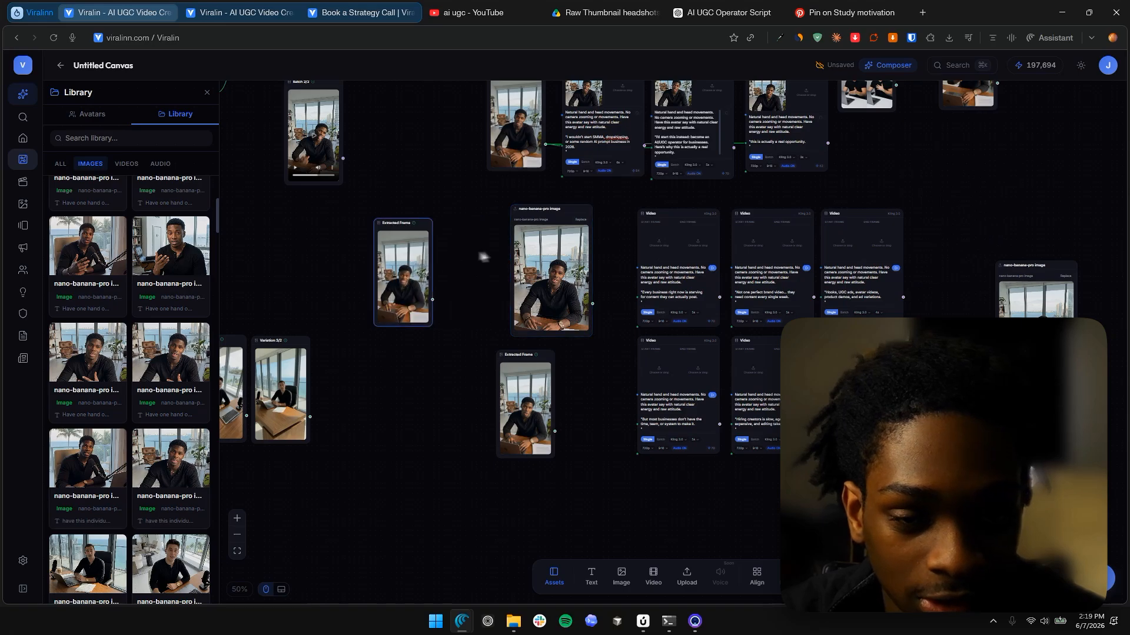
pyautogui.moveTo(545, 254); pyautogui.dragTo(515, 253)
pyautogui.scroll(5, 515, 253)
pyautogui.scroll(2, 576, 206)
pyautogui.scroll(-6, 580, 214)
pyautogui.moveTo(811, 300); pyautogui.dragTo(493, 242)
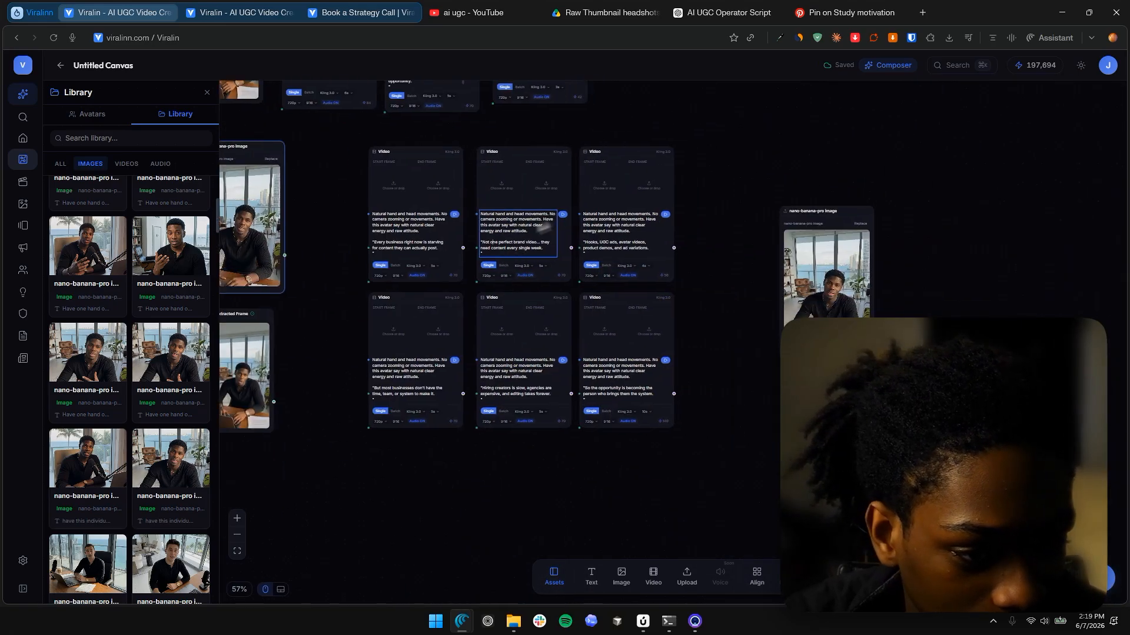
pyautogui.moveTo(717, 167); pyautogui.dragTo(692, 390)
pyautogui.moveTo(665, 106); pyautogui.dragTo(834, 258)
pyautogui.moveTo(675, 339); pyautogui.dragTo(845, 323)
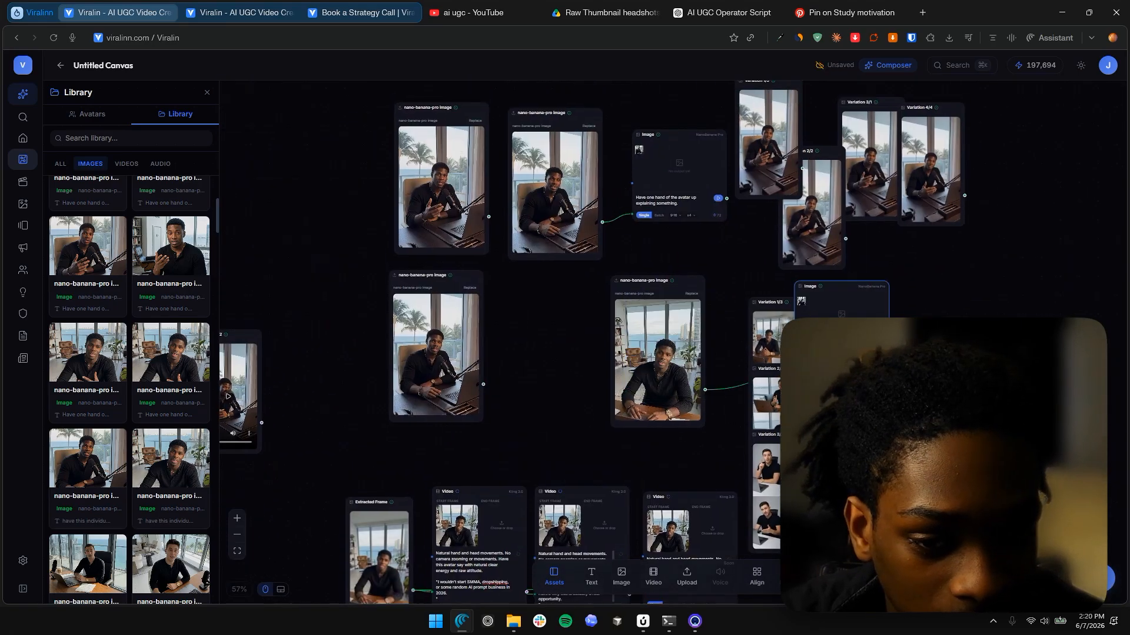
pyautogui.scroll(2, 132, 353)
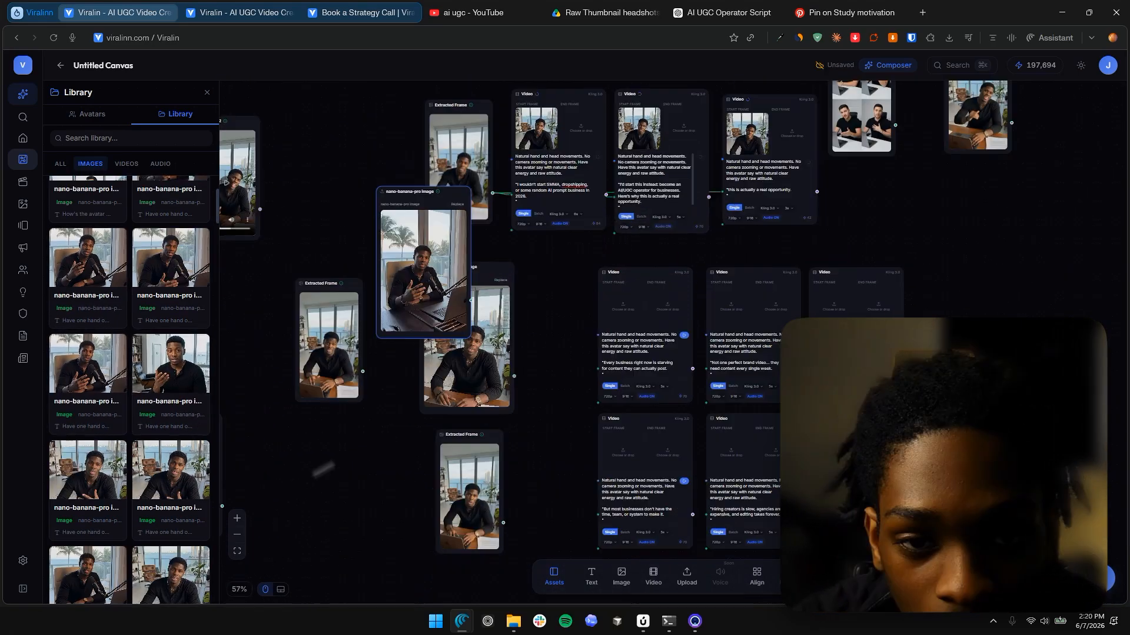
pyautogui.moveTo(408, 288); pyautogui.dragTo(511, 320)
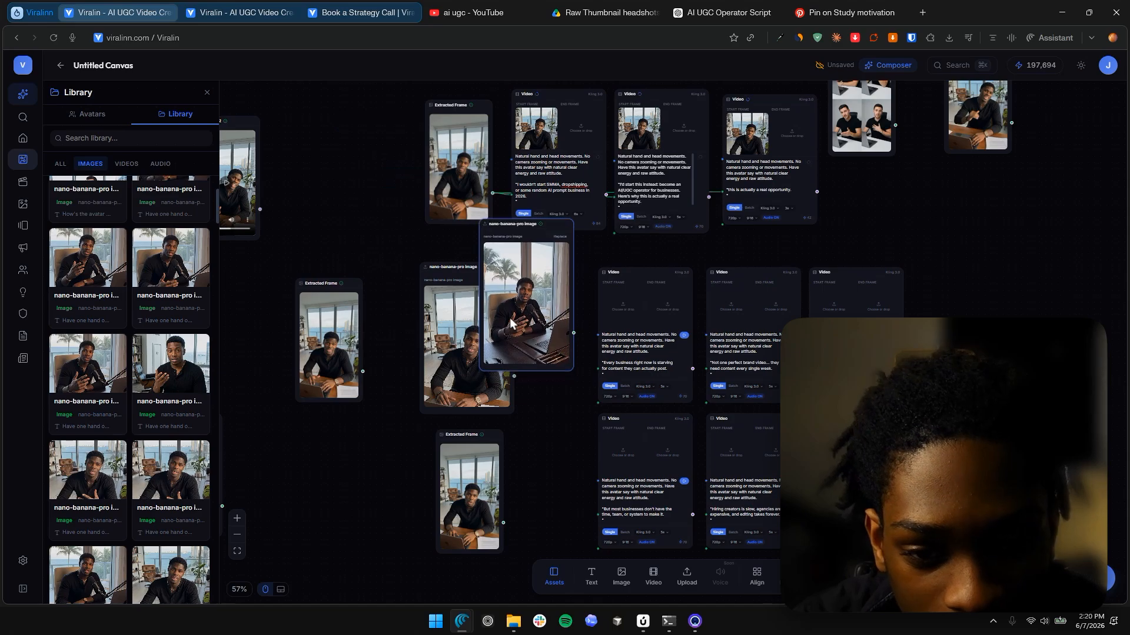
pyautogui.press('Delete')
# Step: Swap the second-row and third-row extracted frames and set the nano-banana-pro image aside below them
pyautogui.moveTo(459, 480); pyautogui.dragTo(507, 324)
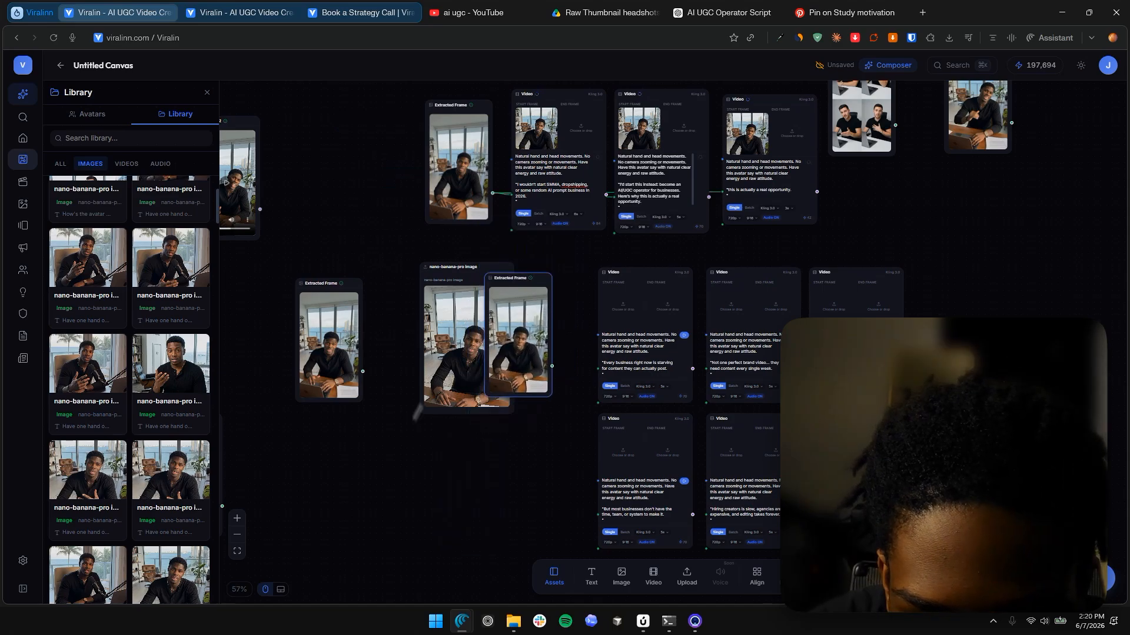
pyautogui.moveTo(451, 355); pyautogui.dragTo(353, 523)
pyautogui.moveTo(332, 348); pyautogui.dragTo(505, 463)
# Step: Connect the second-row extracted frame as start frame to the three second-row videos and generate the clips
pyautogui.moveTo(517, 358); pyautogui.dragTo(473, 332)
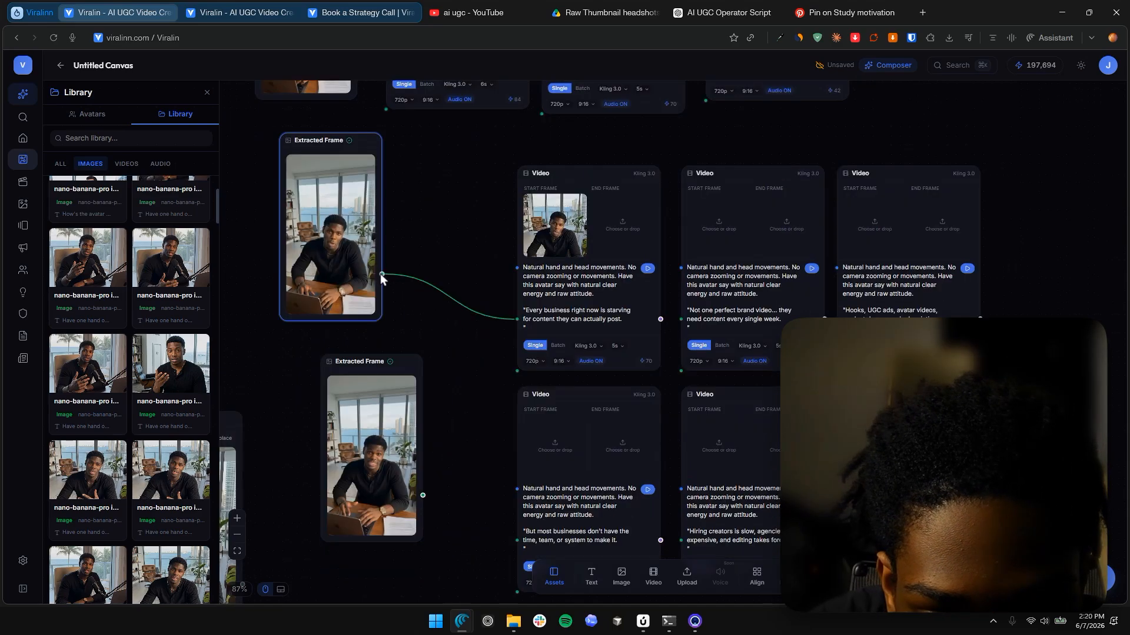
pyautogui.moveTo(381, 274); pyautogui.dragTo(680, 320)
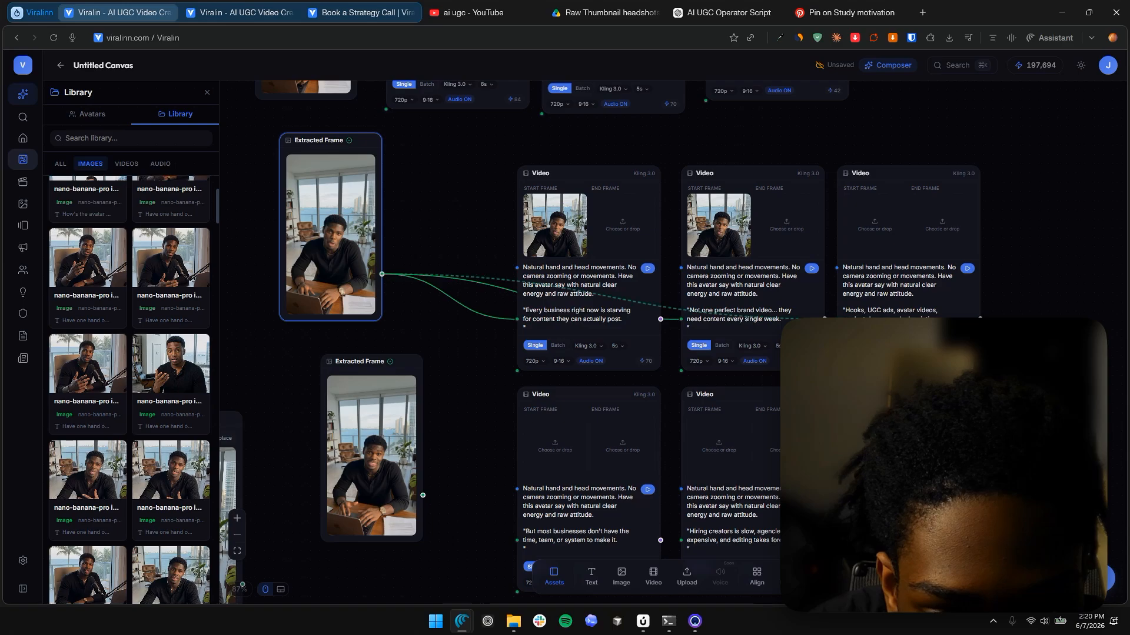
pyautogui.moveTo(817, 318); pyautogui.dragTo(836, 320)
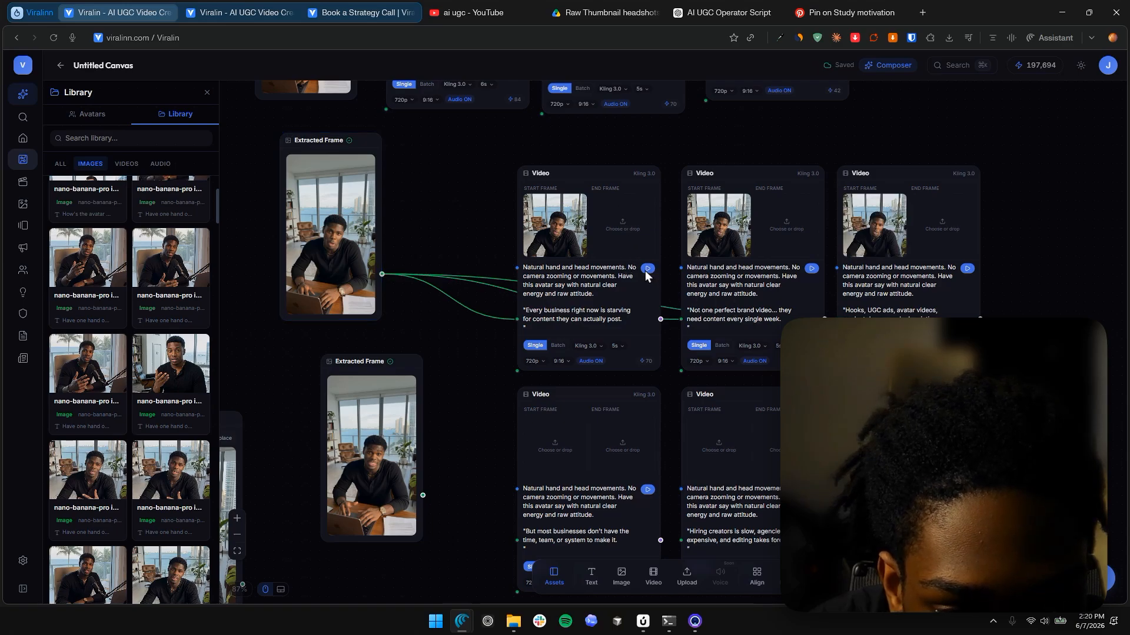
# Step: Replace the third-row extracted frame with the nano-banana-pro image and delete that frame
pyautogui.moveTo(444, 342); pyautogui.dragTo(493, 275)
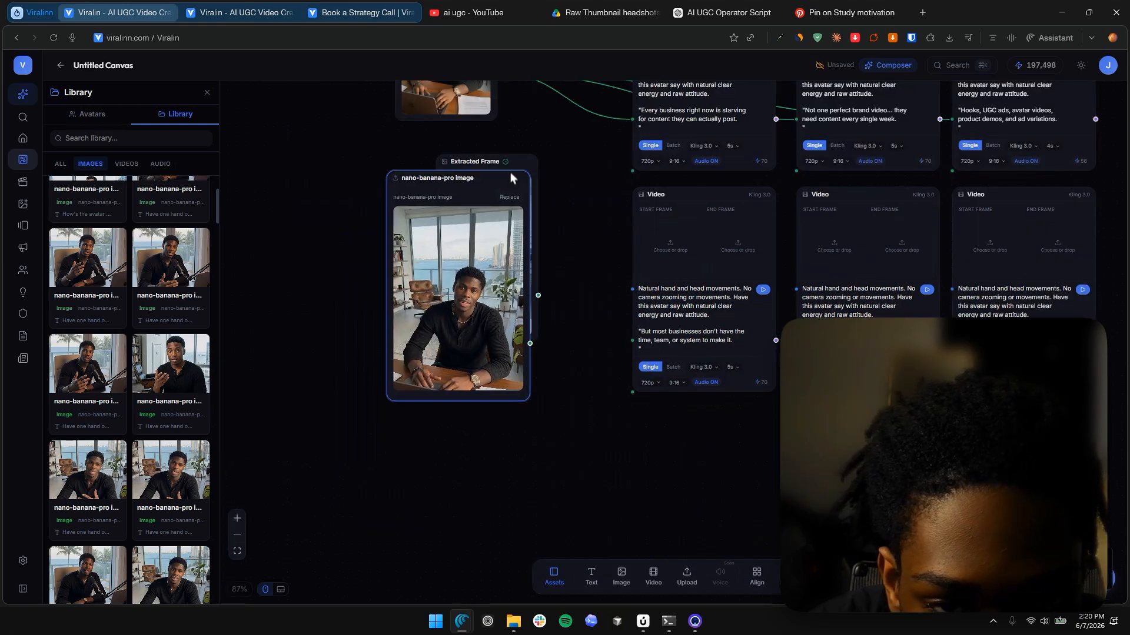
pyautogui.click(510, 169)
pyautogui.press('Delete')
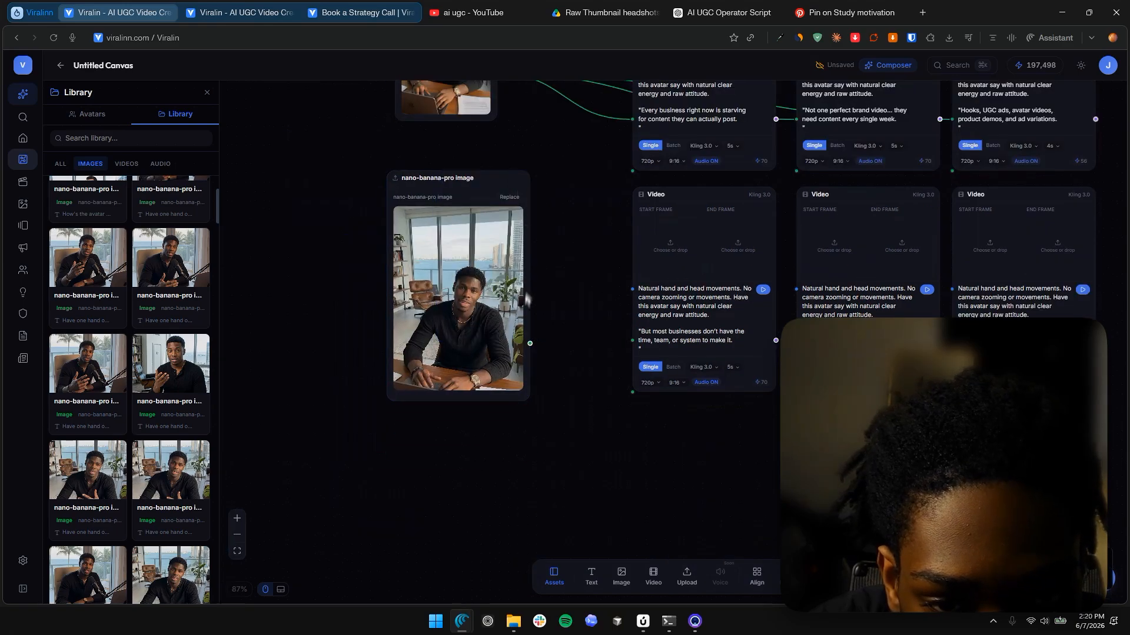
# Step: Connect the nano-banana-pro image as start frame to the three third-row videos and generate the clips
pyautogui.moveTo(529, 343); pyautogui.dragTo(632, 340)
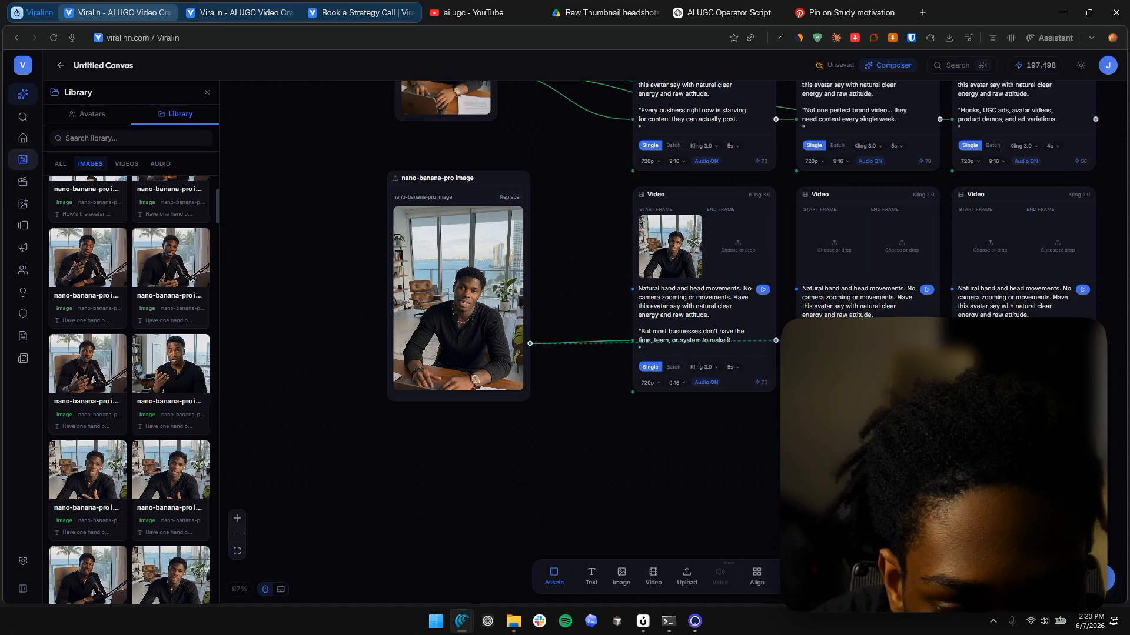
pyautogui.moveTo(788, 341); pyautogui.dragTo(796, 340)
pyautogui.moveTo(529, 343); pyautogui.dragTo(952, 340)
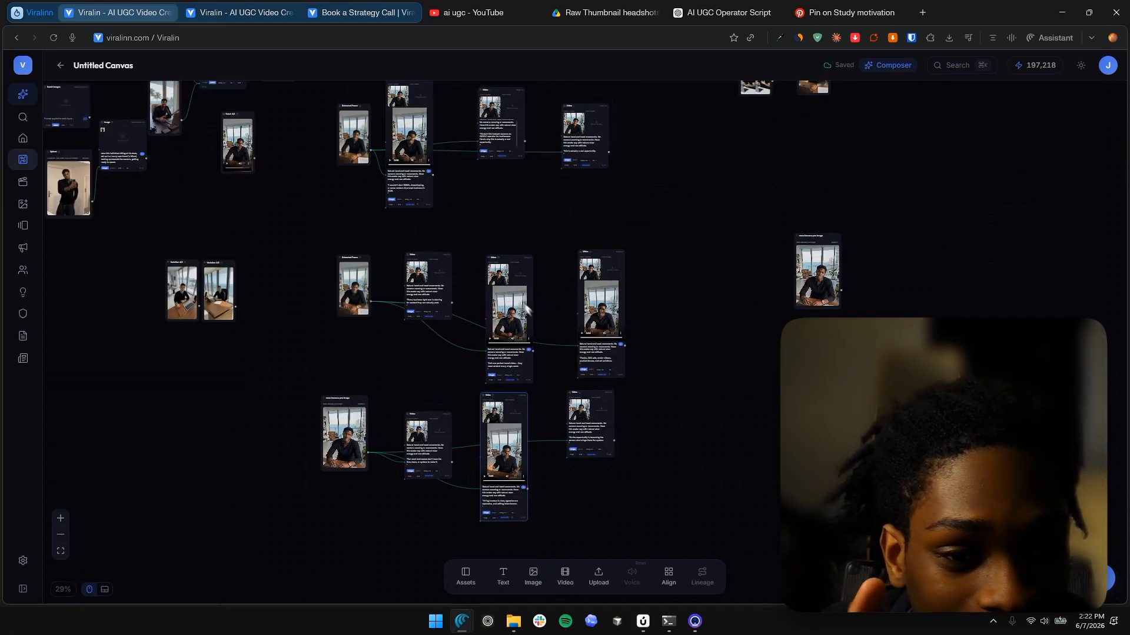
# Step: Set the duration of the "Hooks, UGC ads, avatar videos" clip to 5s and regenerate it
pyautogui.scroll(-1, 616, 154)
pyautogui.scroll(2, 617, 155)
pyautogui.moveTo(617, 154); pyautogui.dragTo(730, 332)
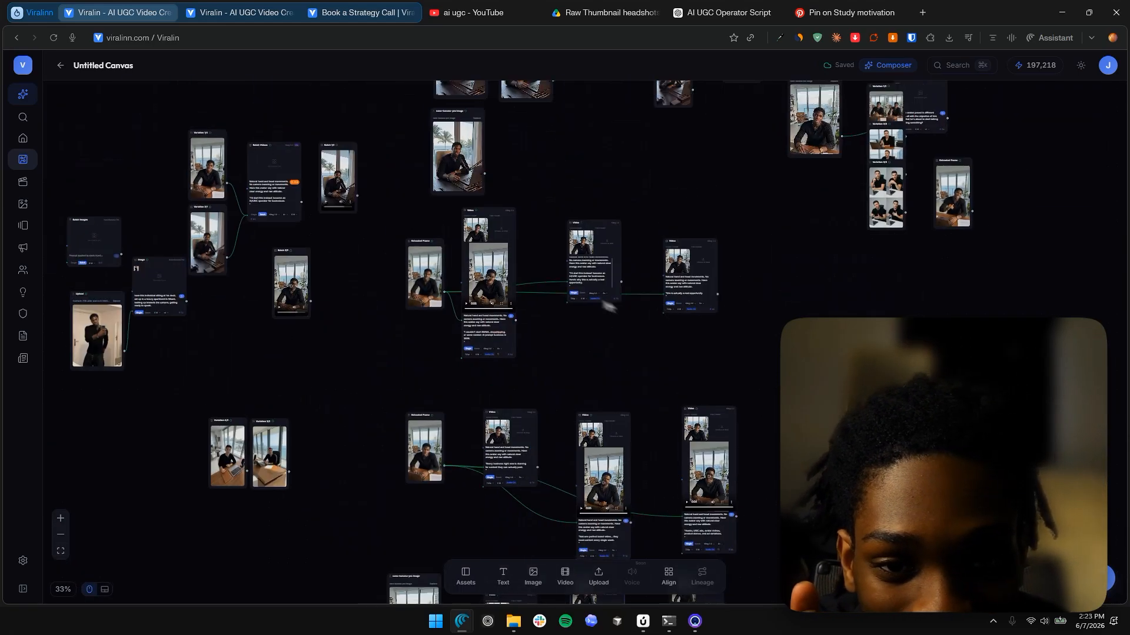
pyautogui.moveTo(590, 323); pyautogui.dragTo(580, 321)
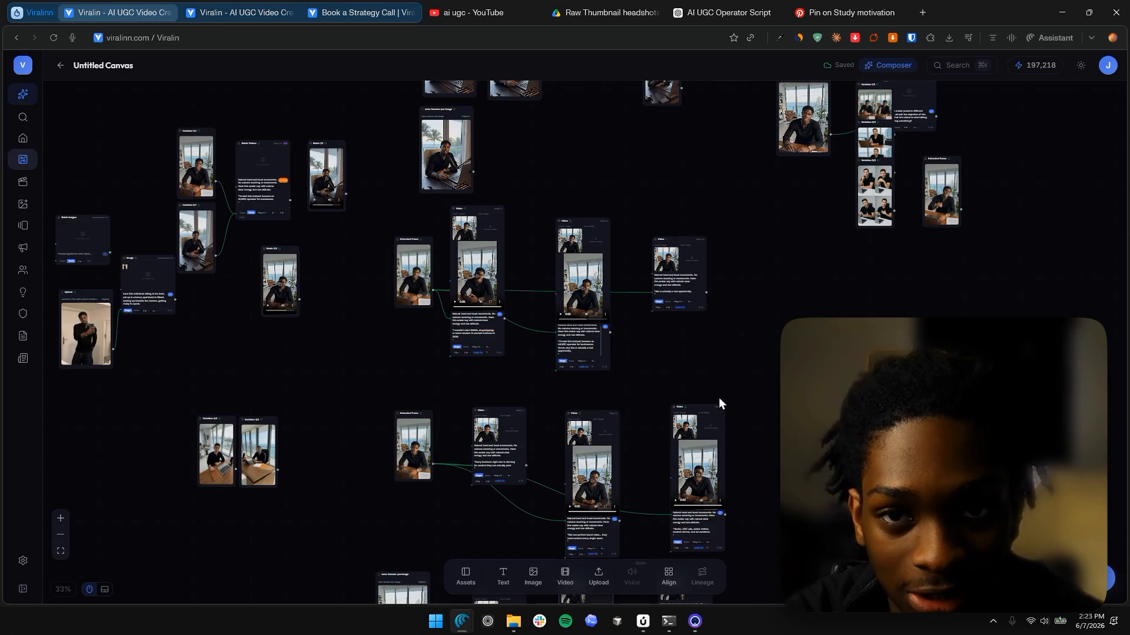
pyautogui.scroll(8, 718, 406)
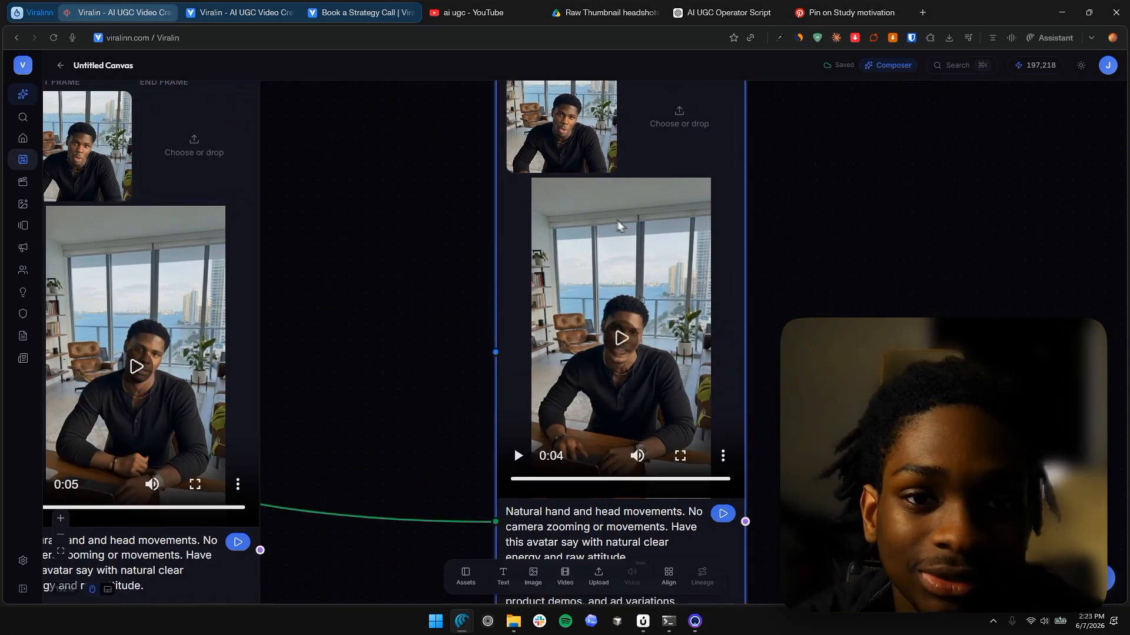
pyautogui.scroll(-3, 599, 228)
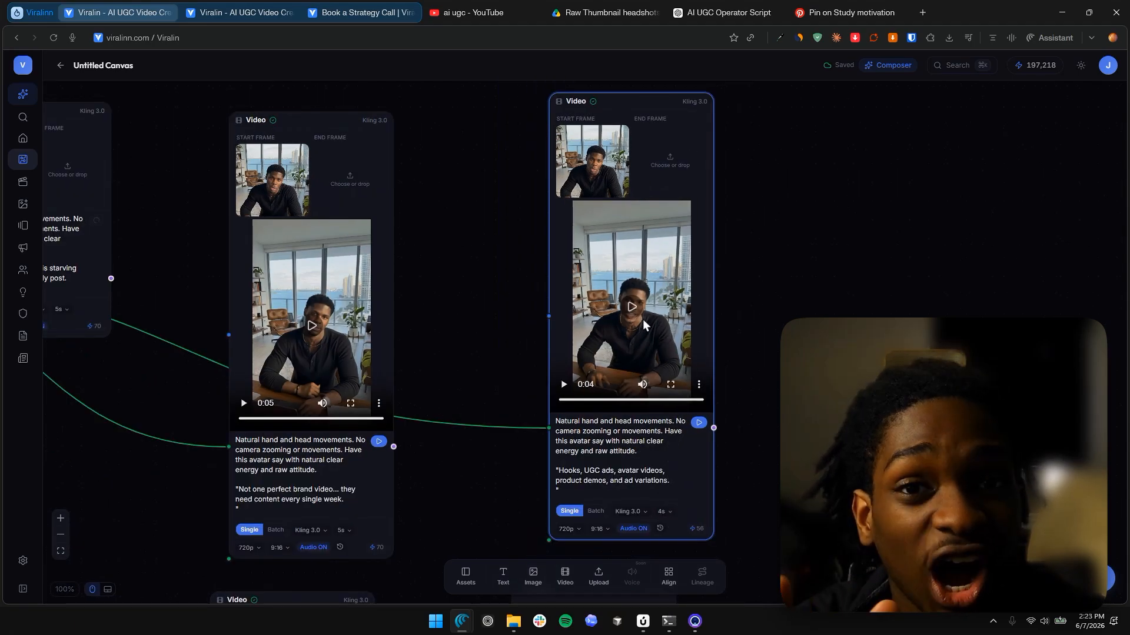
pyautogui.click(668, 513)
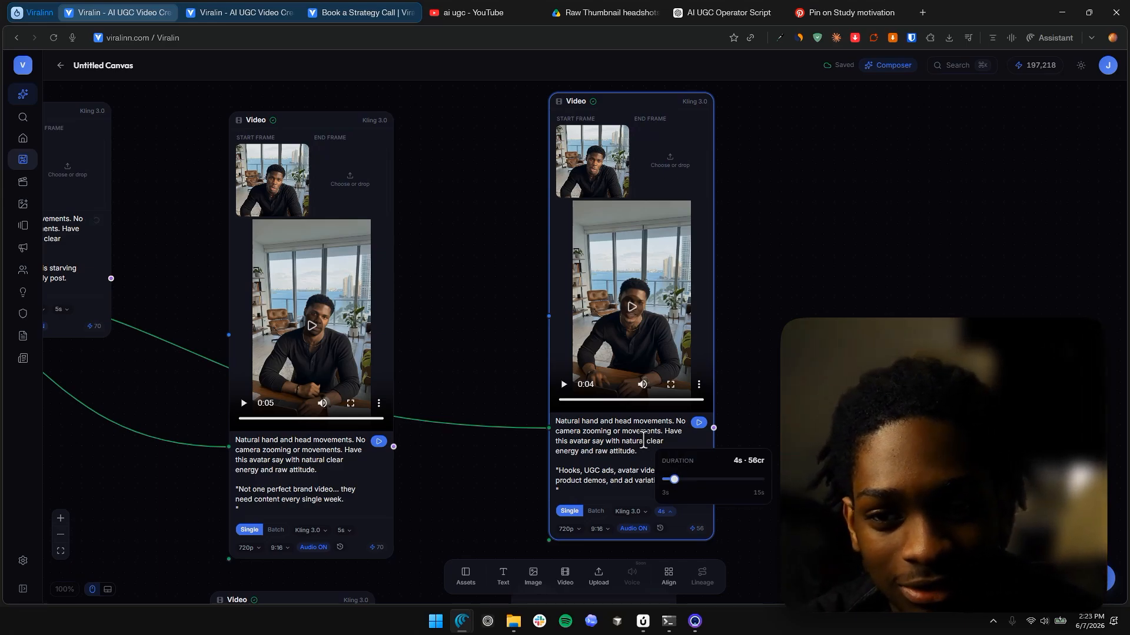
pyautogui.click(690, 480)
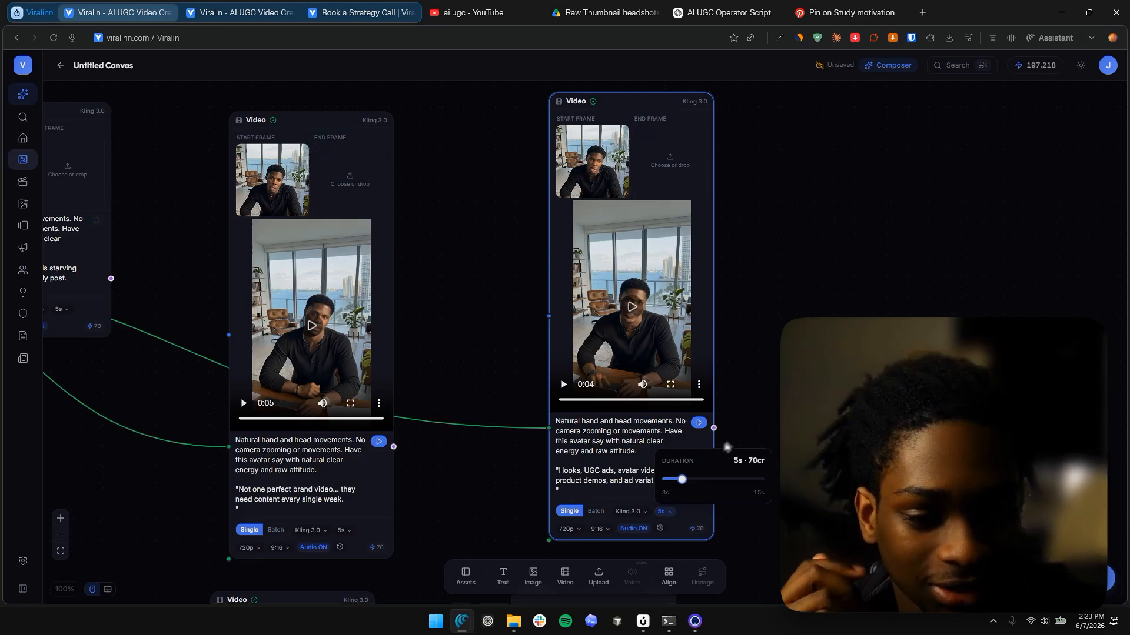
pyautogui.click(699, 423)
# Step: Play the generated "I wouldn't start SMMA" clip in full screen to review it, and return to the canvas
pyautogui.scroll(-6, 700, 330)
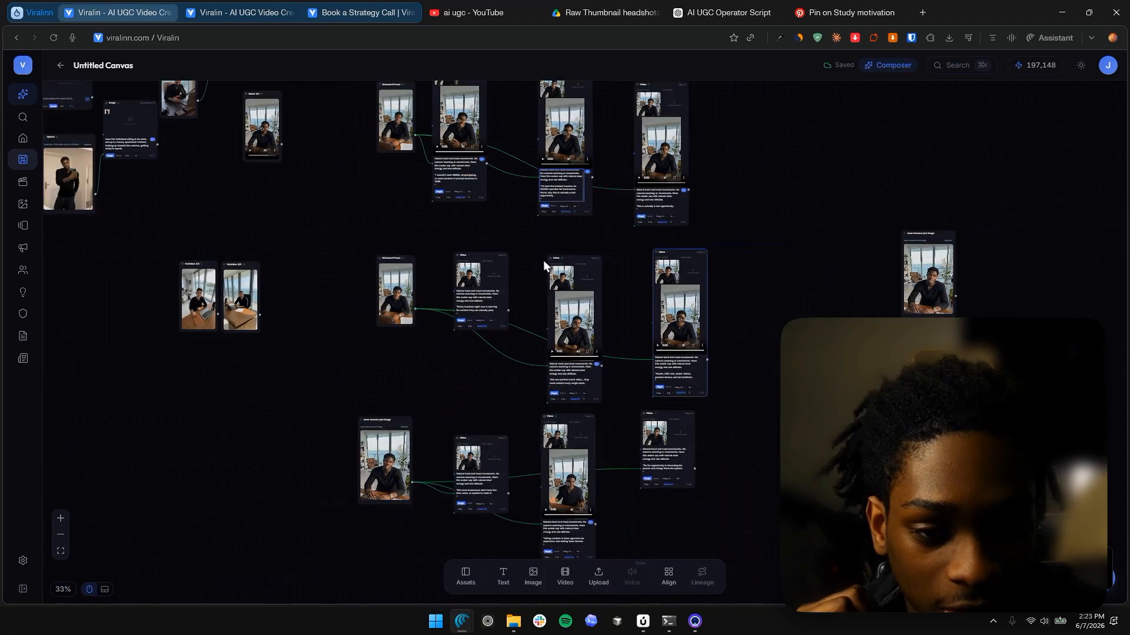
pyautogui.scroll(7, 544, 258)
pyautogui.moveTo(600, 197); pyautogui.dragTo(667, 485)
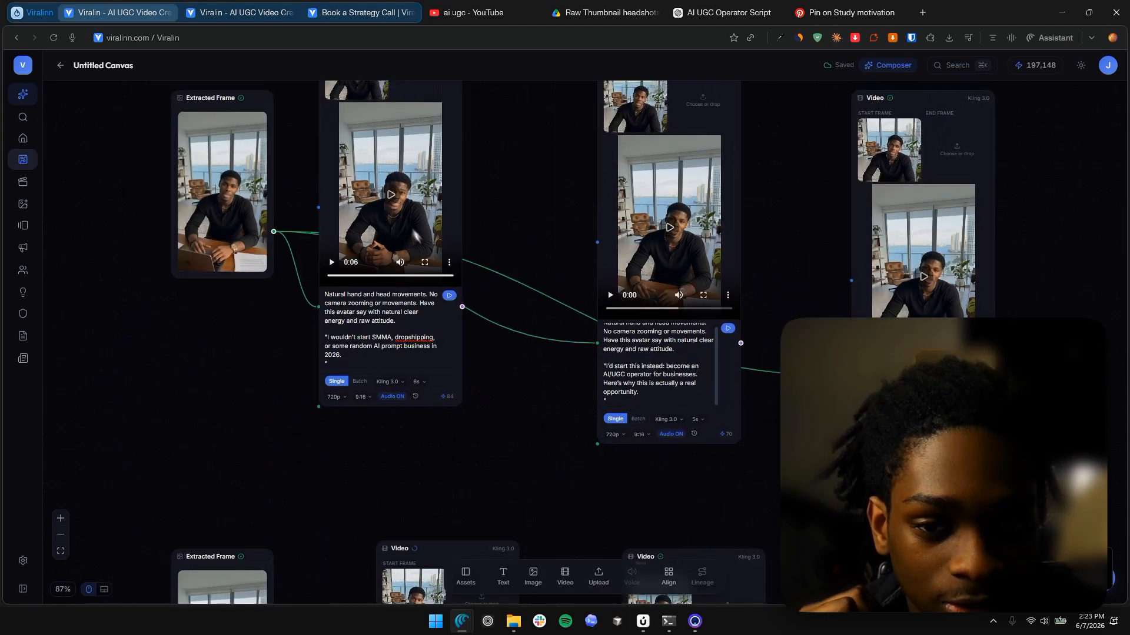
pyautogui.scroll(3, 403, 204)
pyautogui.click(406, 204)
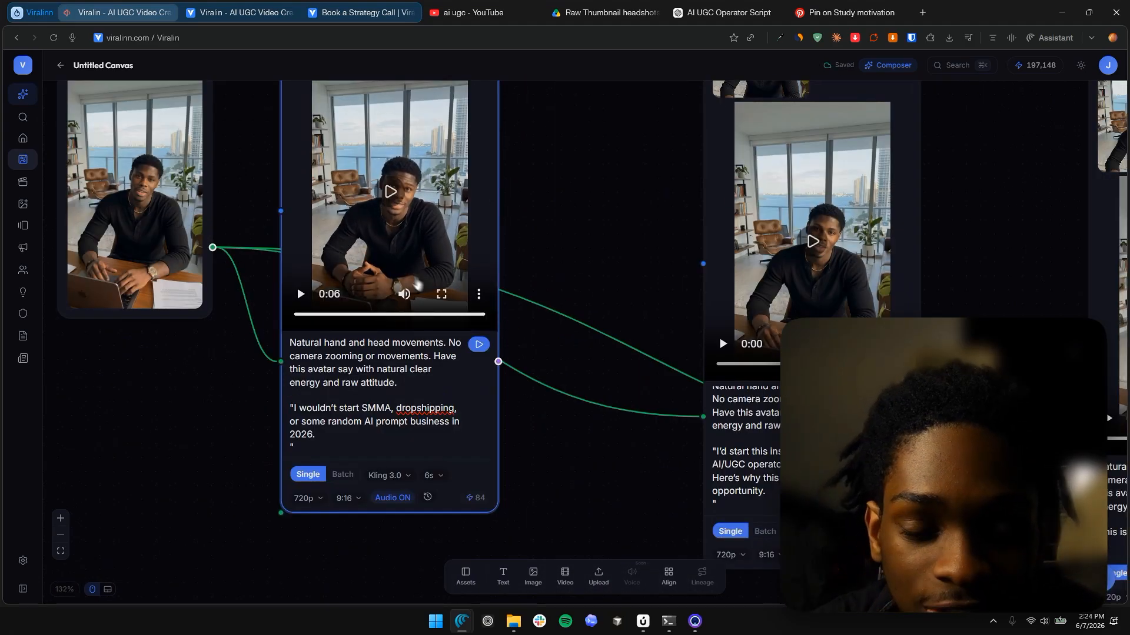
pyautogui.click(439, 294)
pyautogui.click(28, 602)
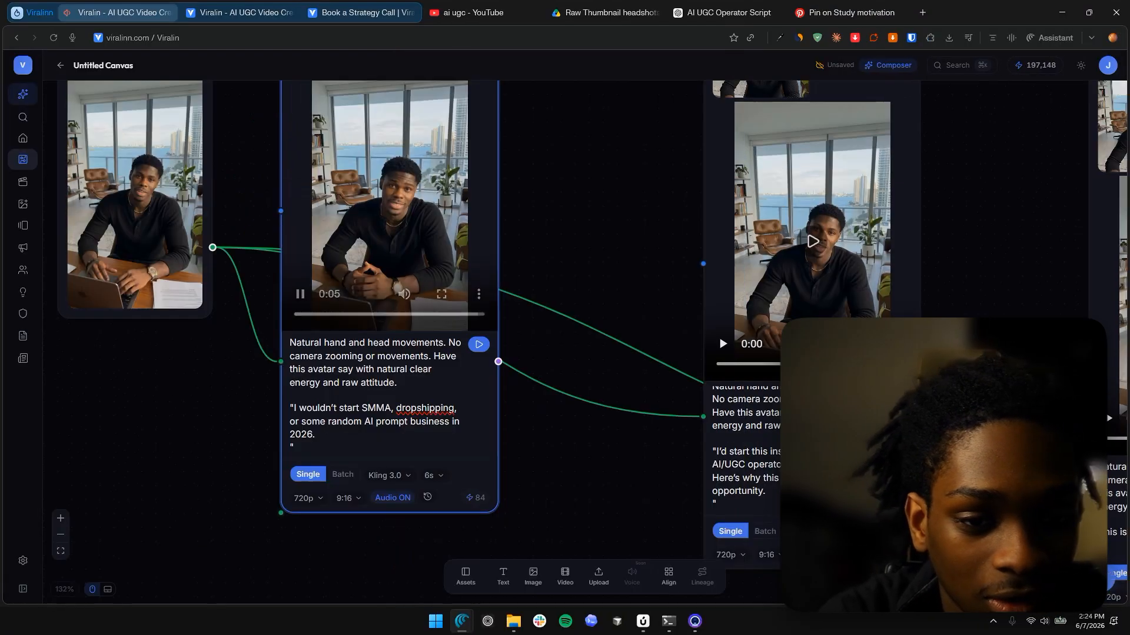
pyautogui.press('Escape')
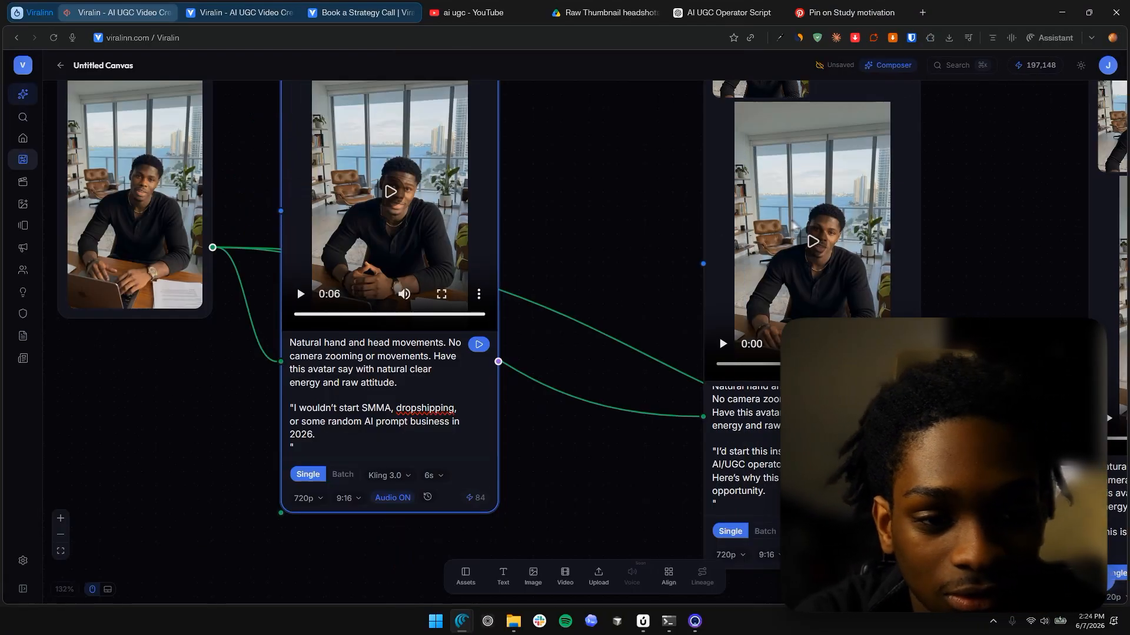
# Step: Play the generated "I'd start this instead" clip and compare it with its script prompt
pyautogui.click(804, 250)
pyautogui.scroll(-2, 886, 534)
pyautogui.moveTo(886, 534); pyautogui.dragTo(666, 522)
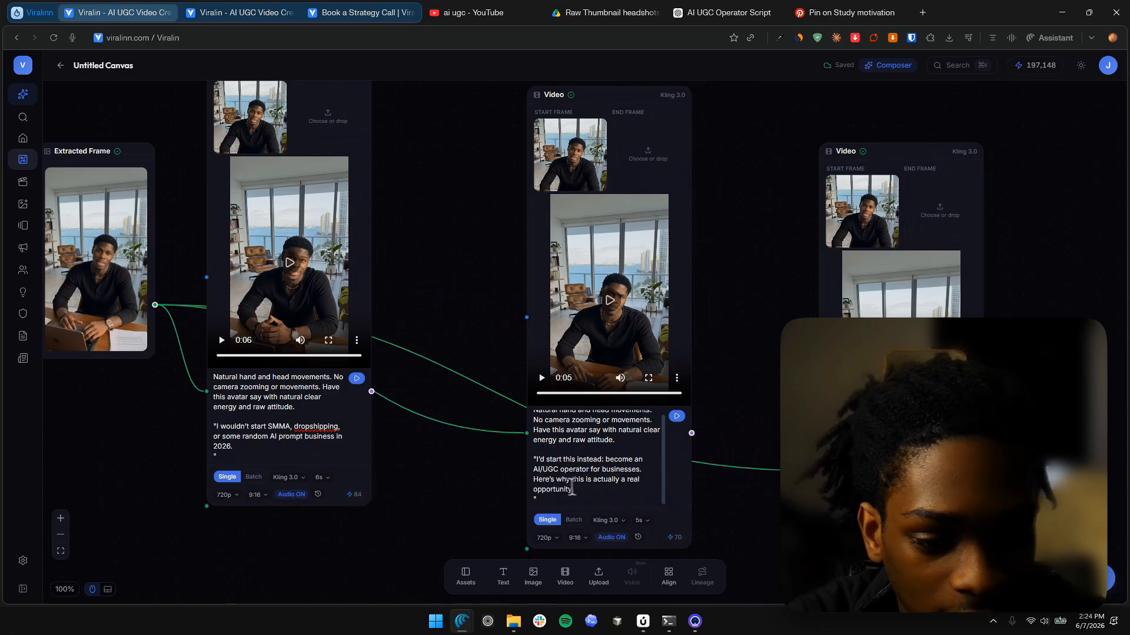
# Step: Delete the sentence "Here's why this is actually a real opportunity." from the "I'd start this instead" prompt and regenerate the clip
pyautogui.moveTo(573, 488); pyautogui.dragTo(532, 480)
pyautogui.press('BackSpace')
pyautogui.scroll(-3, 687, 421)
pyautogui.scroll(2, 680, 420)
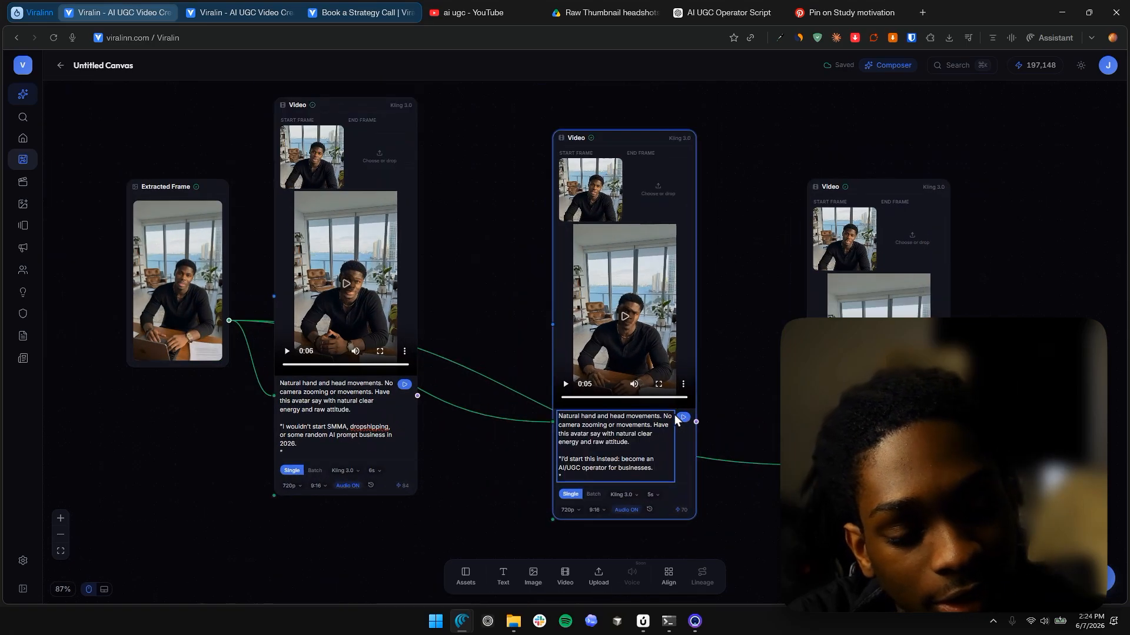
pyautogui.scroll(3, 678, 420)
pyautogui.click(686, 419)
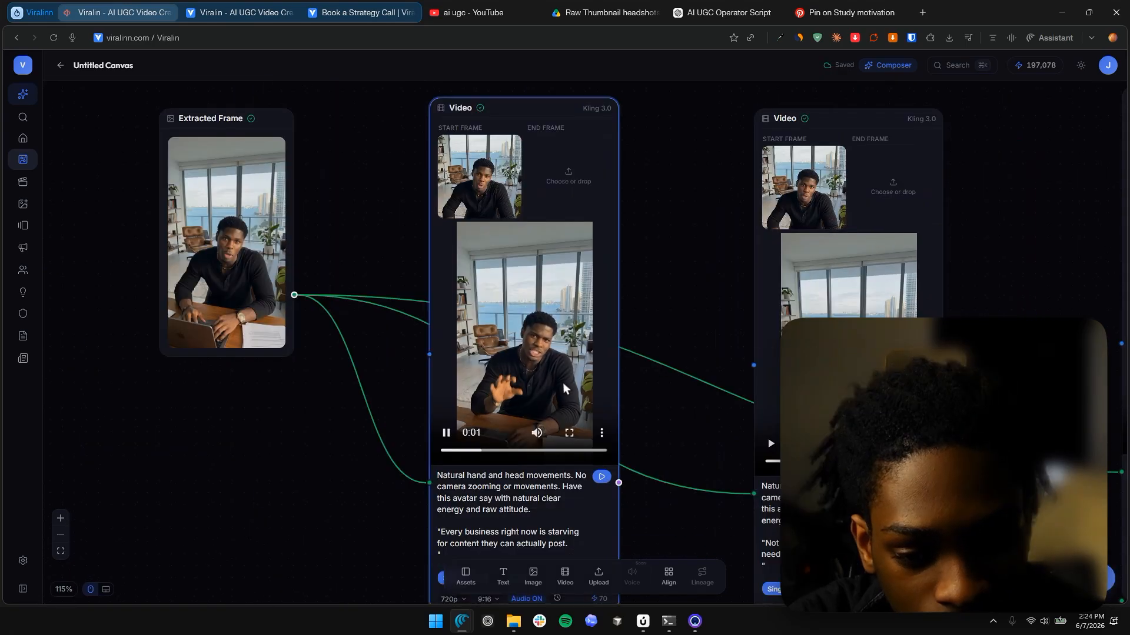
# Step: Play the second-row clips, starting with "Every business right now is starving" and "Not one perfect brand video", to review them
pyautogui.scroll(-2, 596, 391)
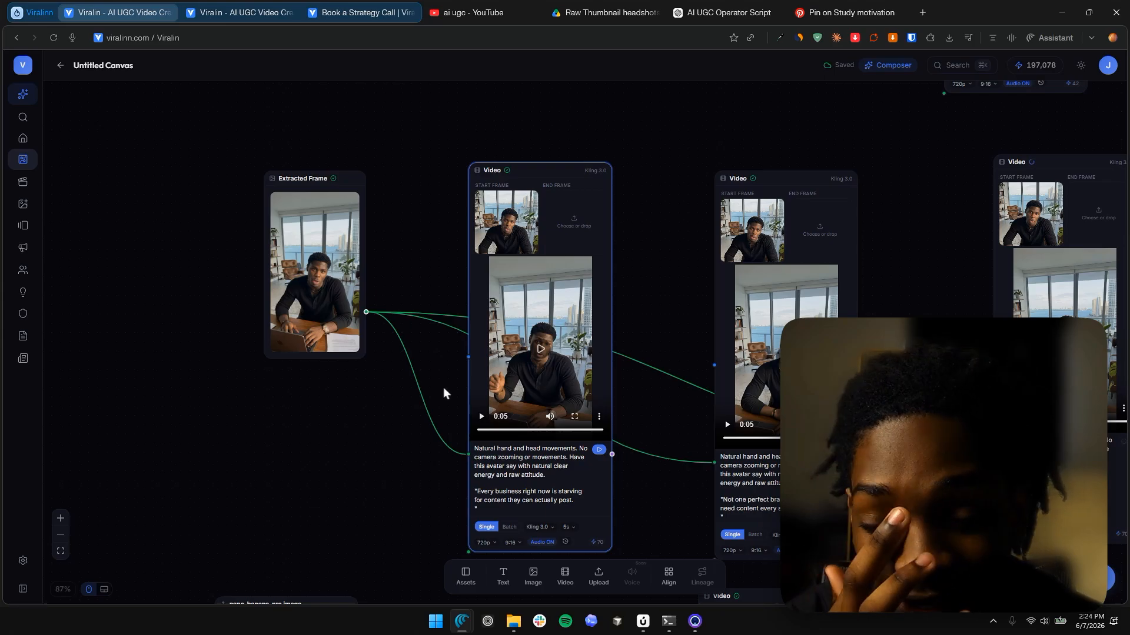
pyautogui.click(538, 351)
pyautogui.scroll(-2, 538, 351)
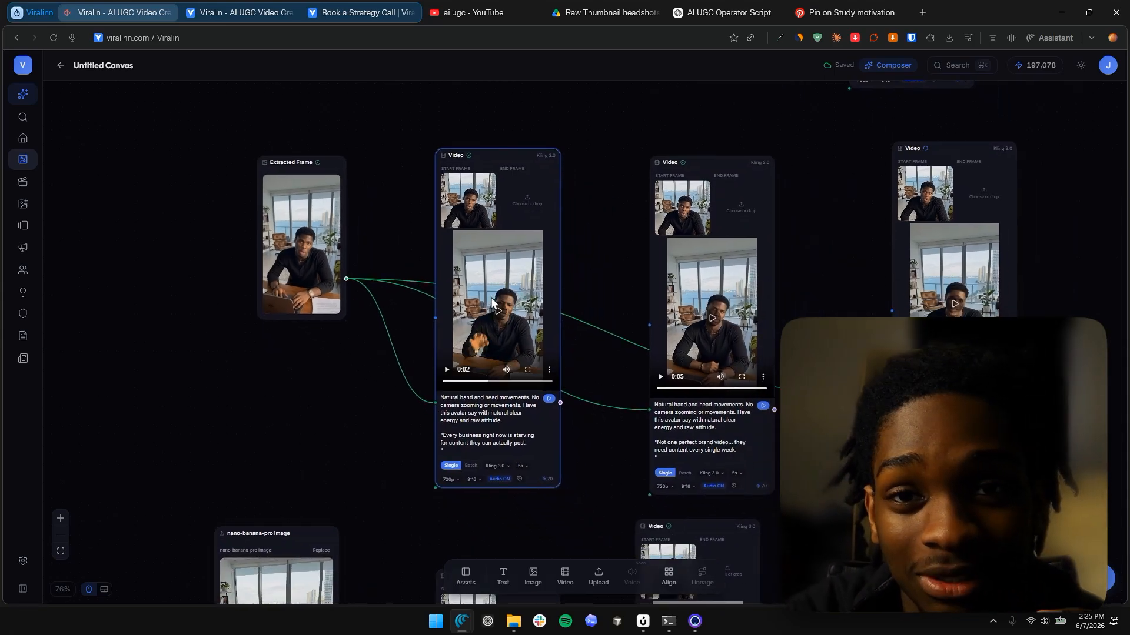
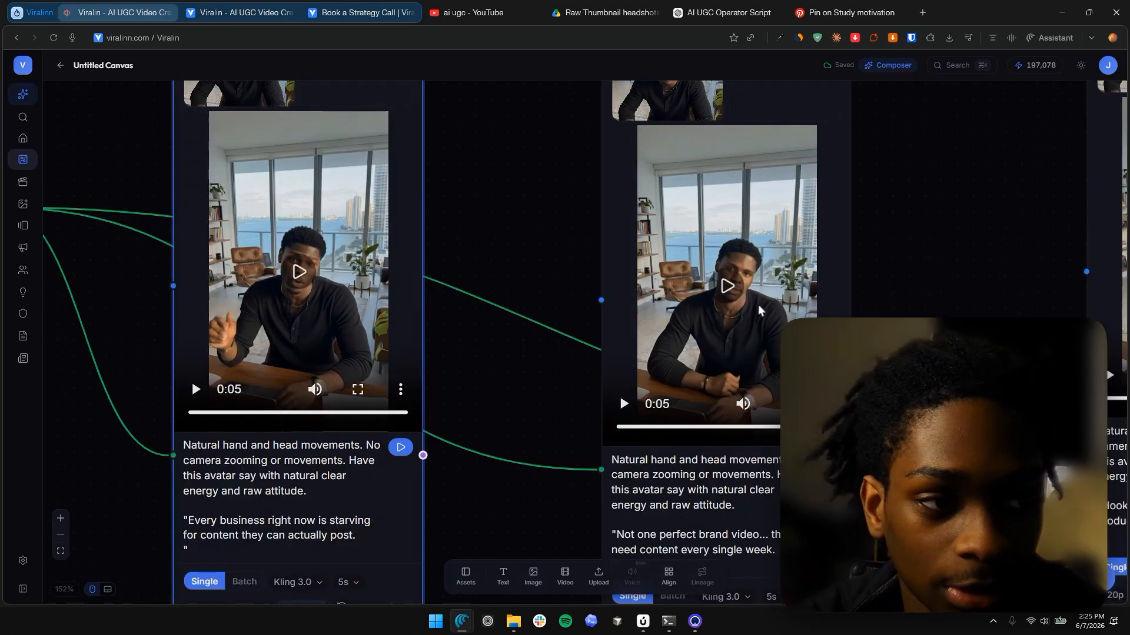
pyautogui.click(759, 309)
pyautogui.scroll(-1, 955, 302)
pyautogui.moveTo(936, 310); pyautogui.dragTo(839, 236)
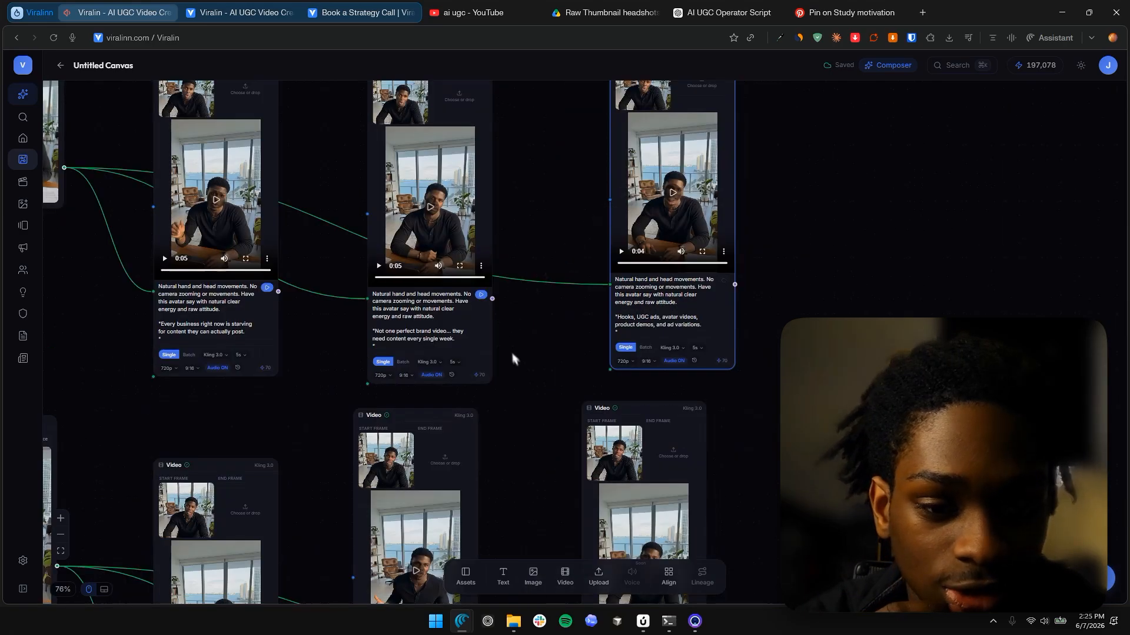
# Step: Play the three third-row clips, from "But most businesses" and "Hiring creators is slow" to "So the opportunity", to review them
pyautogui.moveTo(511, 350); pyautogui.dragTo(655, 136)
pyautogui.scroll(4, 332, 388)
pyautogui.click(377, 371)
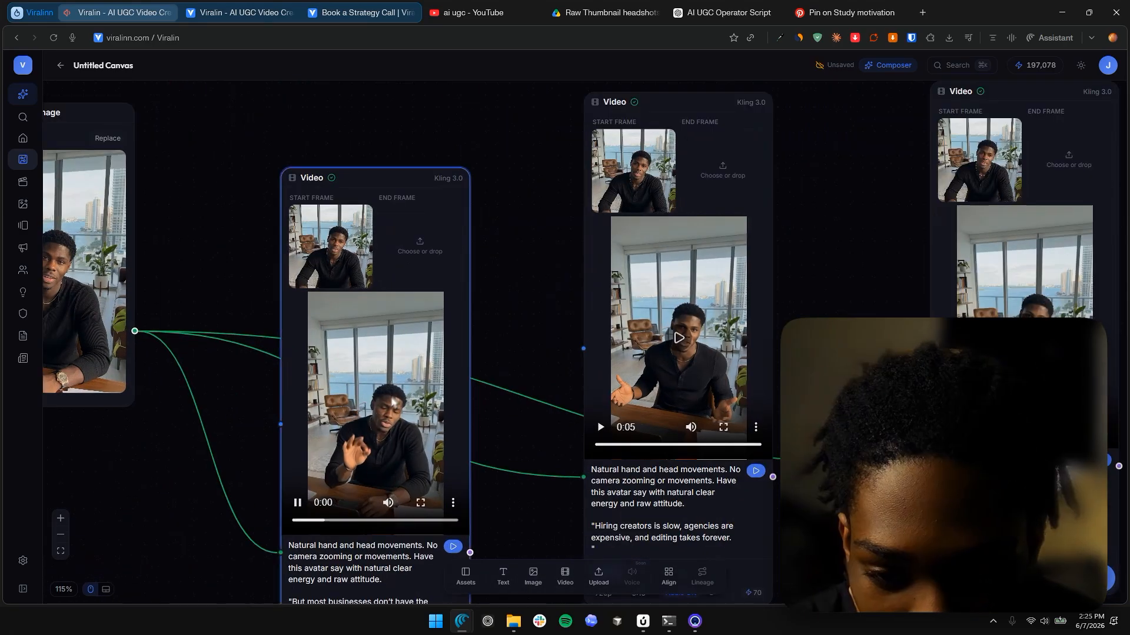
pyautogui.scroll(-1, 403, 362)
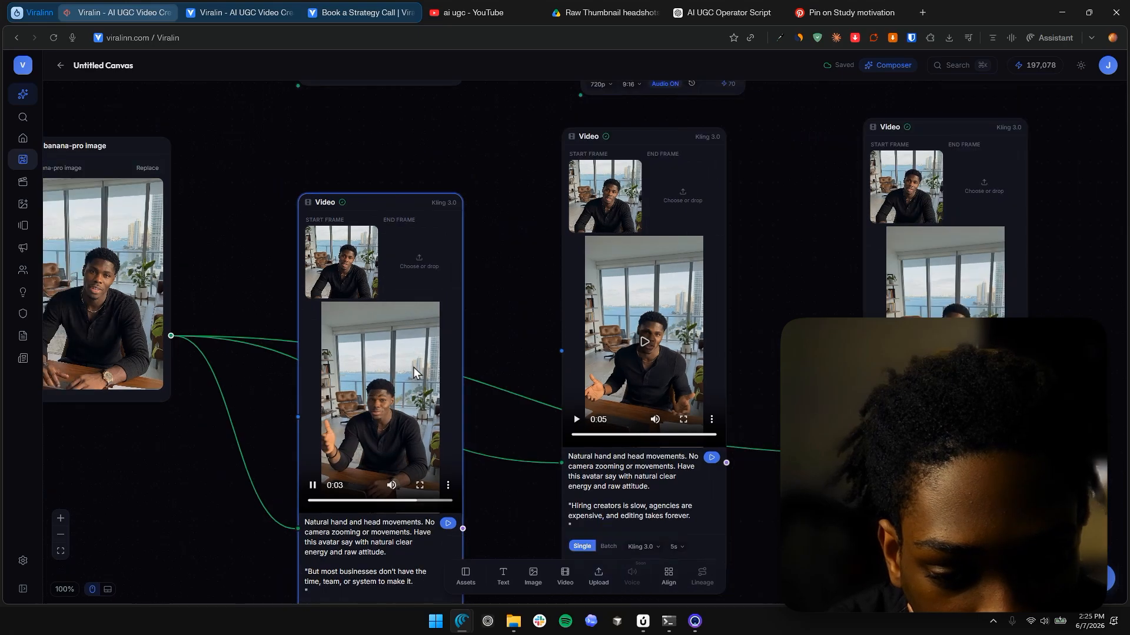
pyautogui.click(643, 345)
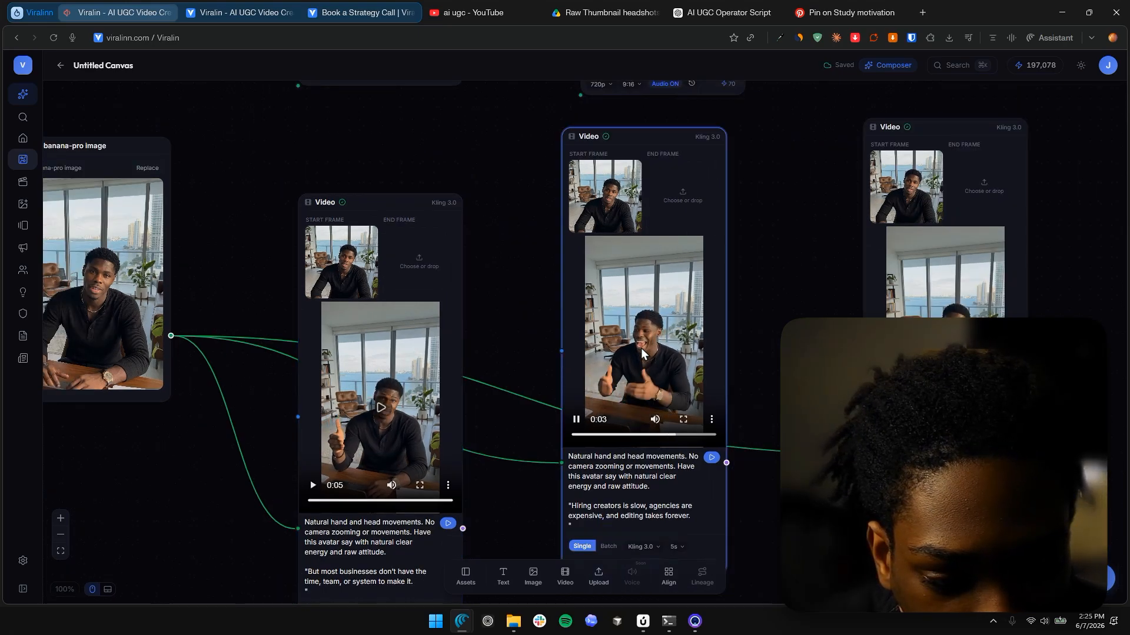
pyautogui.click(944, 347)
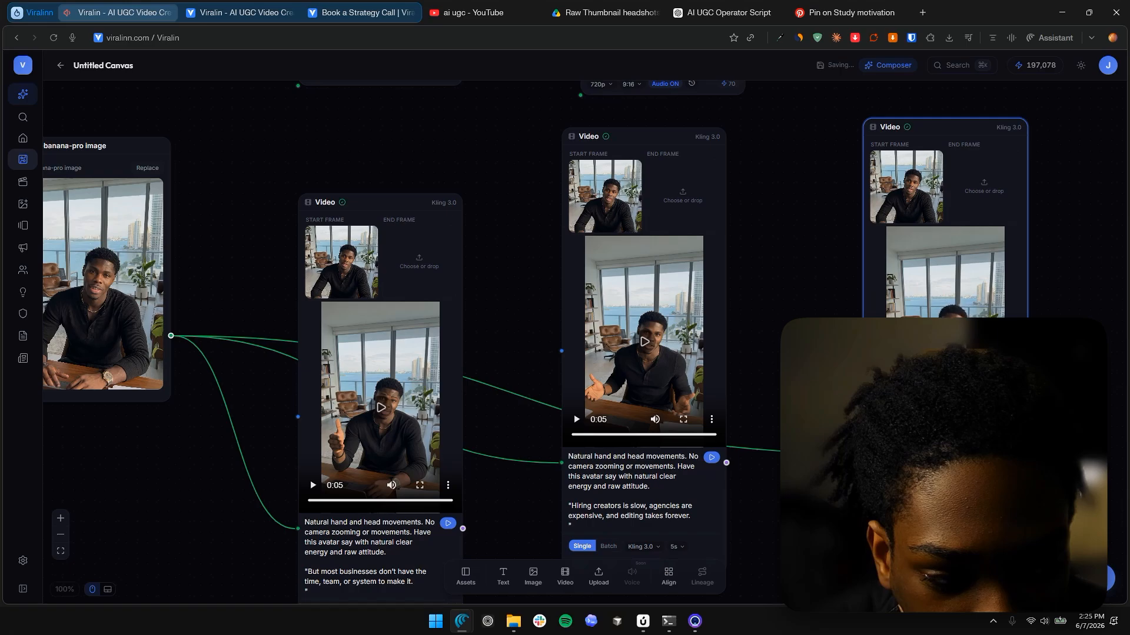
pyautogui.scroll(-2, 846, 334)
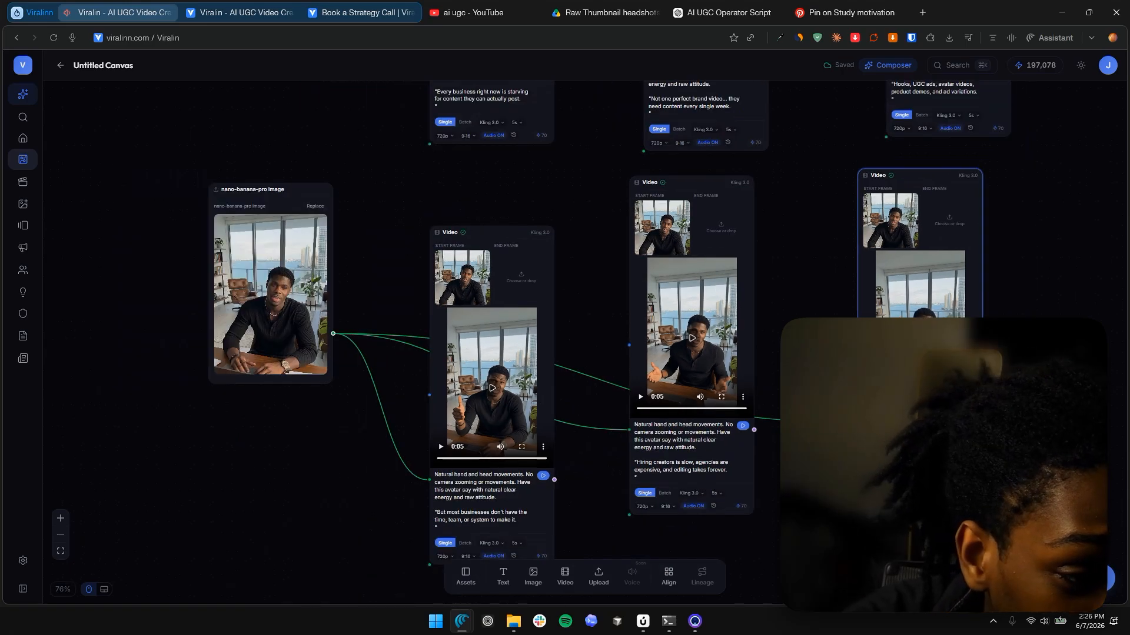
pyautogui.scroll(4, 1050, 499)
pyautogui.scroll(2, 914, 482)
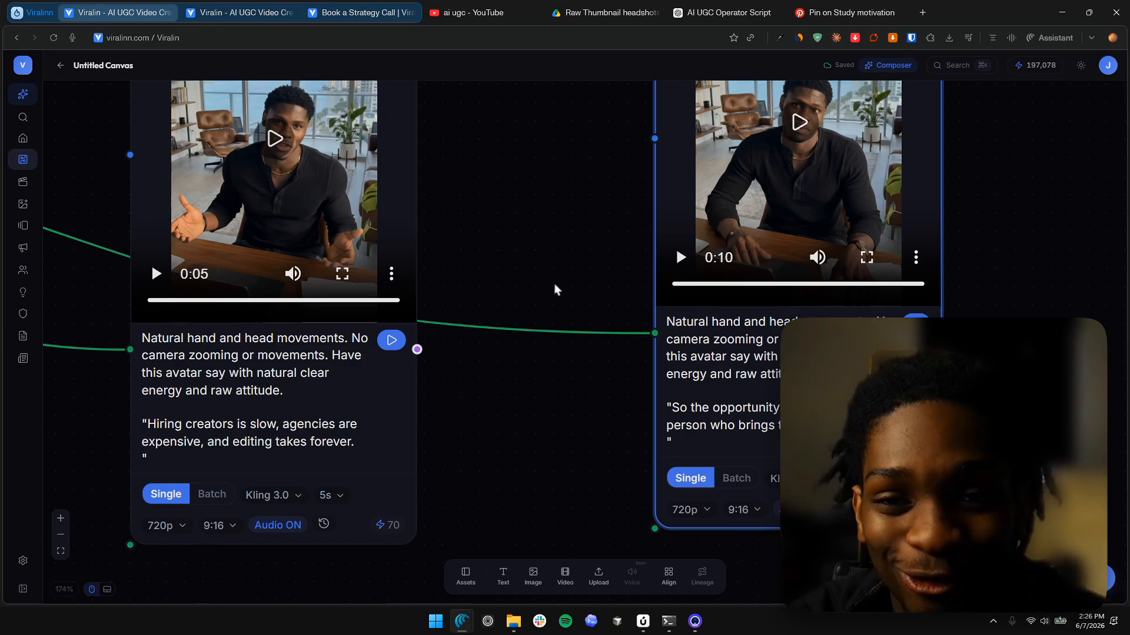
# Step: Look over the whole canvas, comparing the start frames, the script text block and the three rows of video clips
pyautogui.scroll(-5, 604, 351)
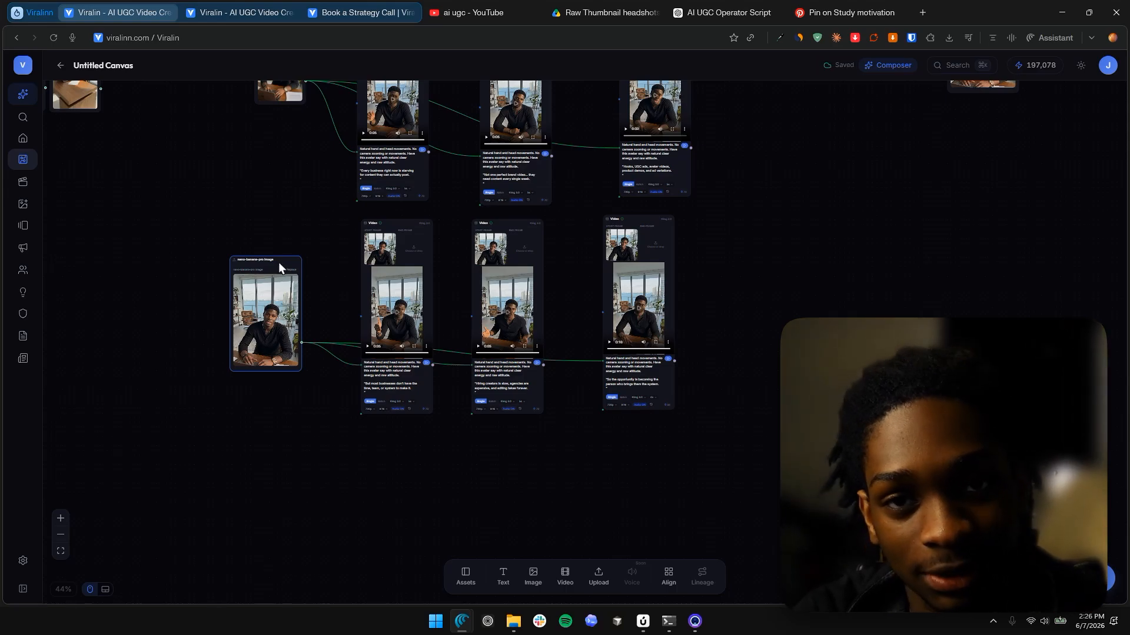
pyautogui.scroll(5, 335, 230)
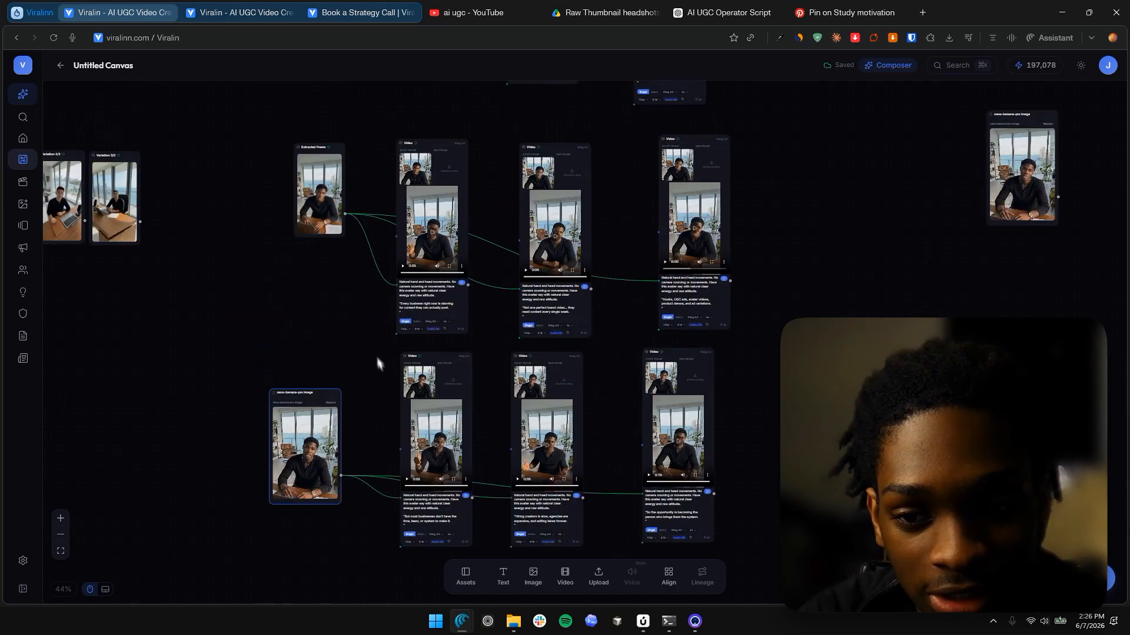
pyautogui.scroll(-2, 356, 217)
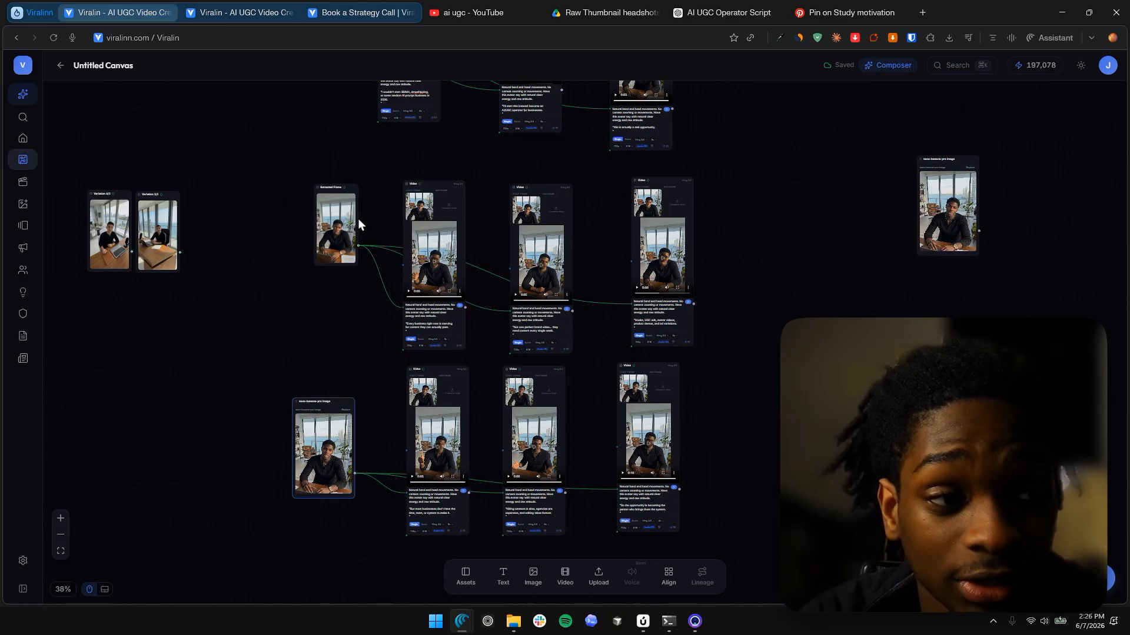
pyautogui.scroll(7, 334, 186)
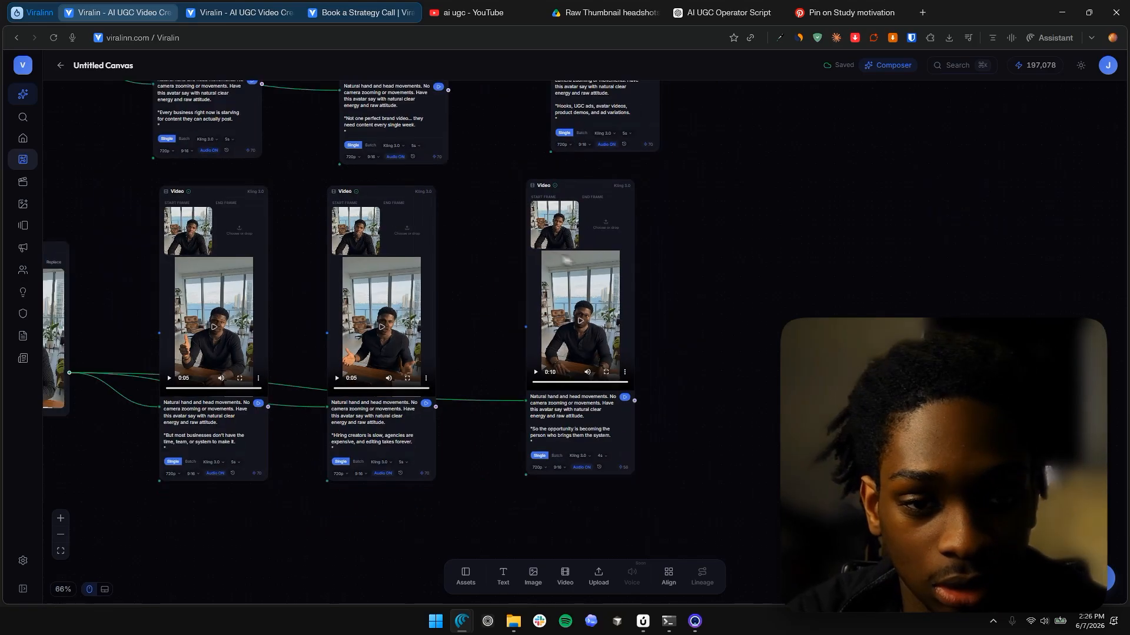
pyautogui.scroll(-8, 334, 185)
pyautogui.scroll(-2, 294, 157)
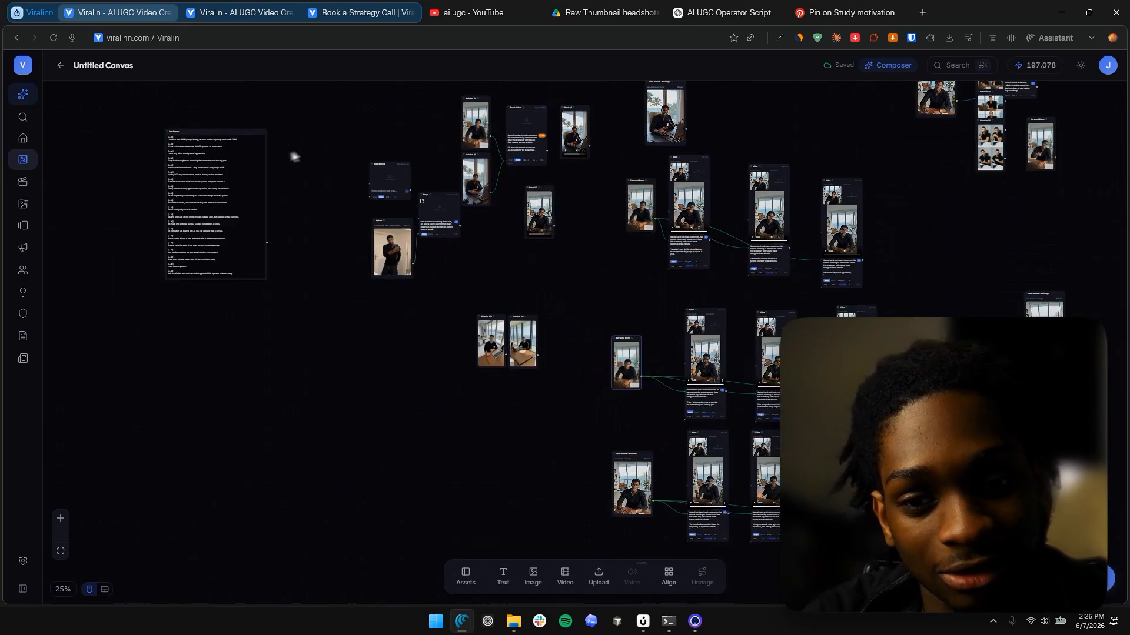
pyautogui.moveTo(295, 156); pyautogui.dragTo(330, 178)
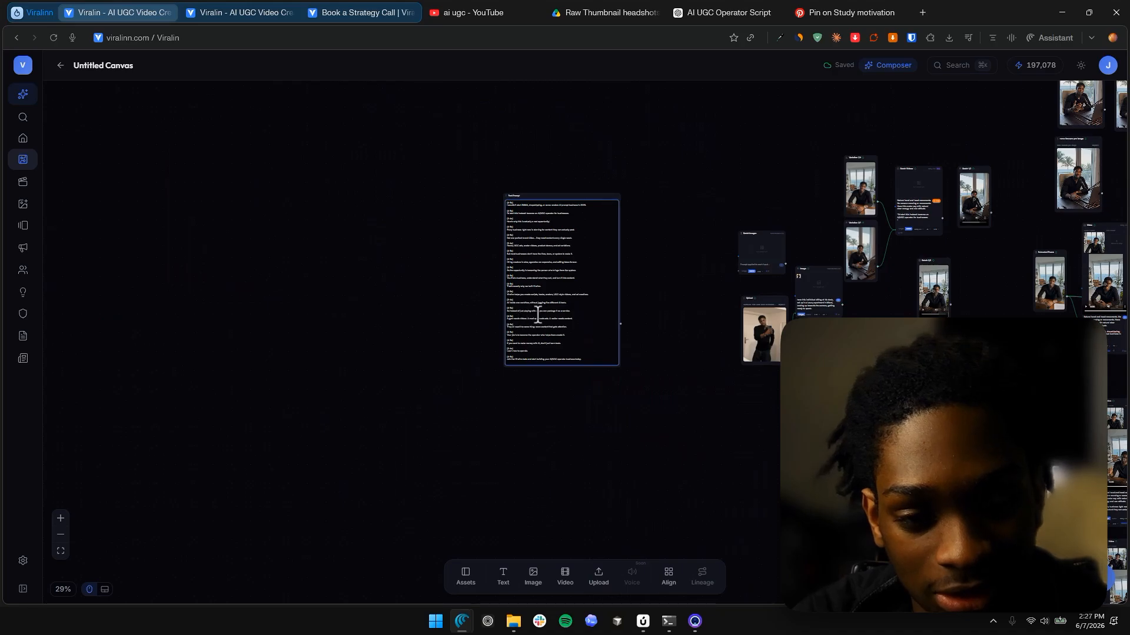
pyautogui.scroll(5, 581, 396)
pyautogui.scroll(-5, 580, 396)
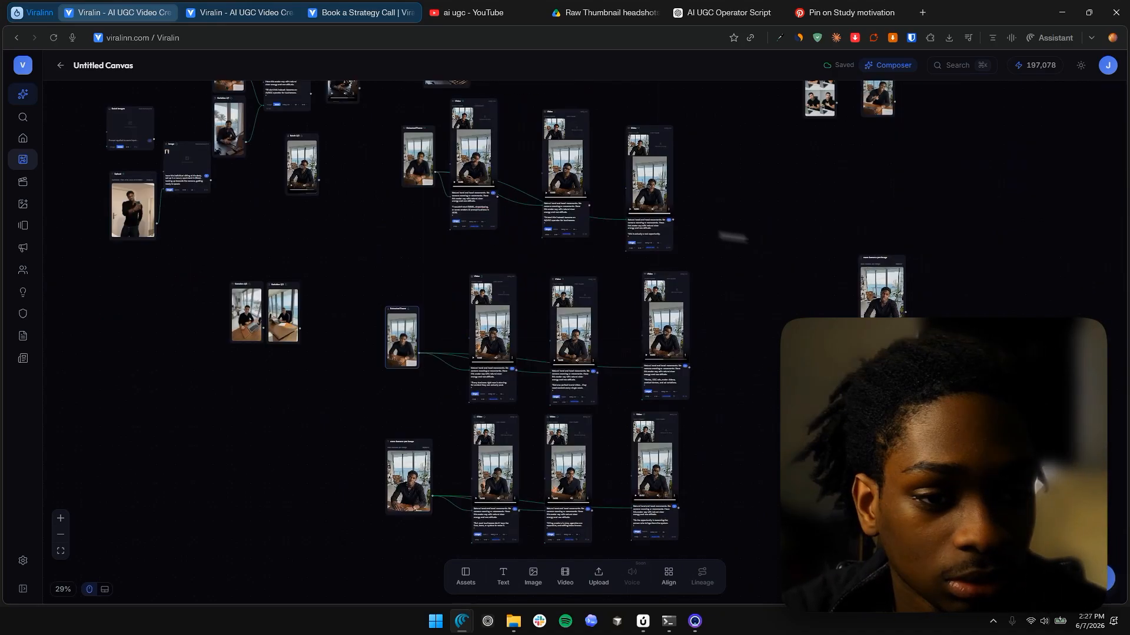
pyautogui.moveTo(539, 204); pyautogui.dragTo(502, 254)
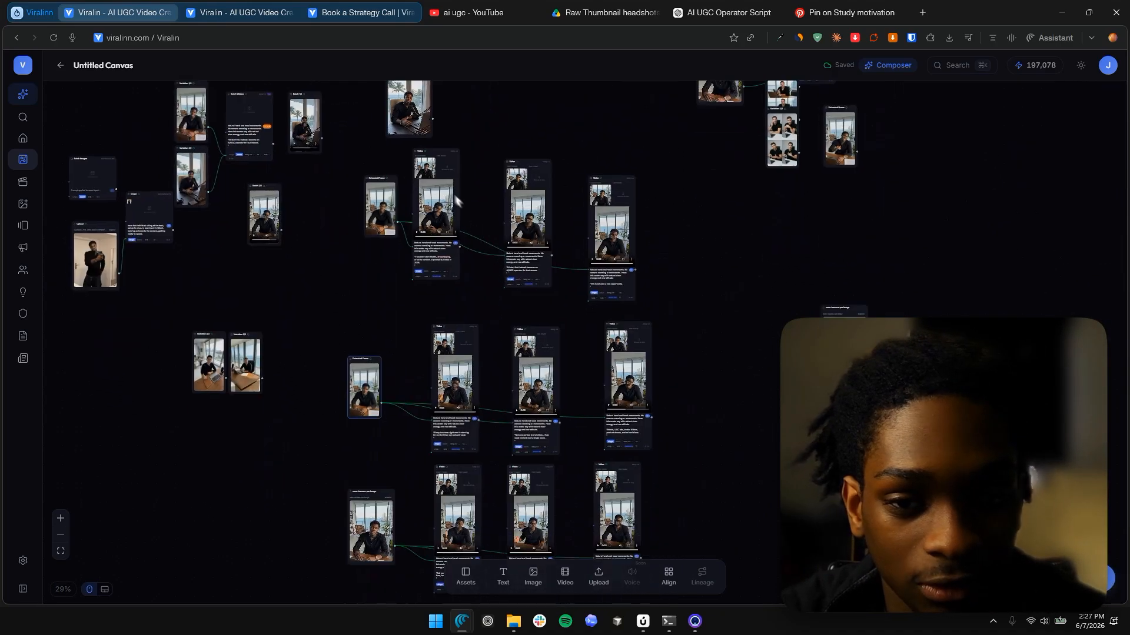
pyautogui.moveTo(430, 154); pyautogui.dragTo(437, 166)
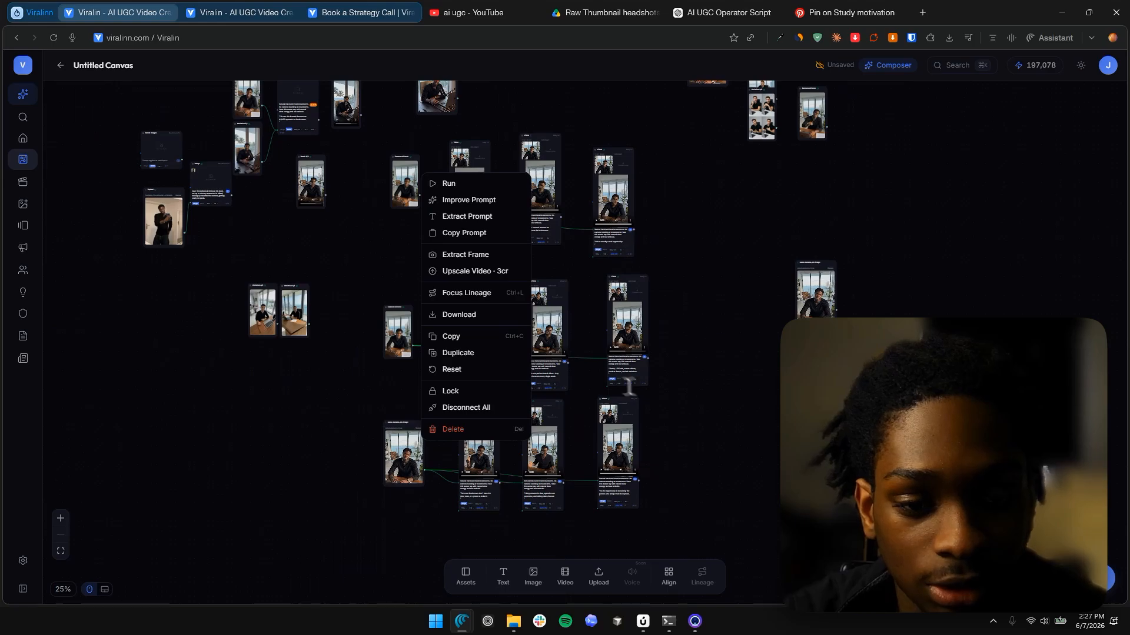
# Step: Show the available actions, such as Download, for the first-row video clips and dismiss them
pyautogui.moveTo(693, 517); pyautogui.dragTo(447, 124)
pyautogui.rightClick(465, 163)
pyautogui.rightClick(457, 188)
pyautogui.click(662, 217)
pyautogui.click(470, 193)
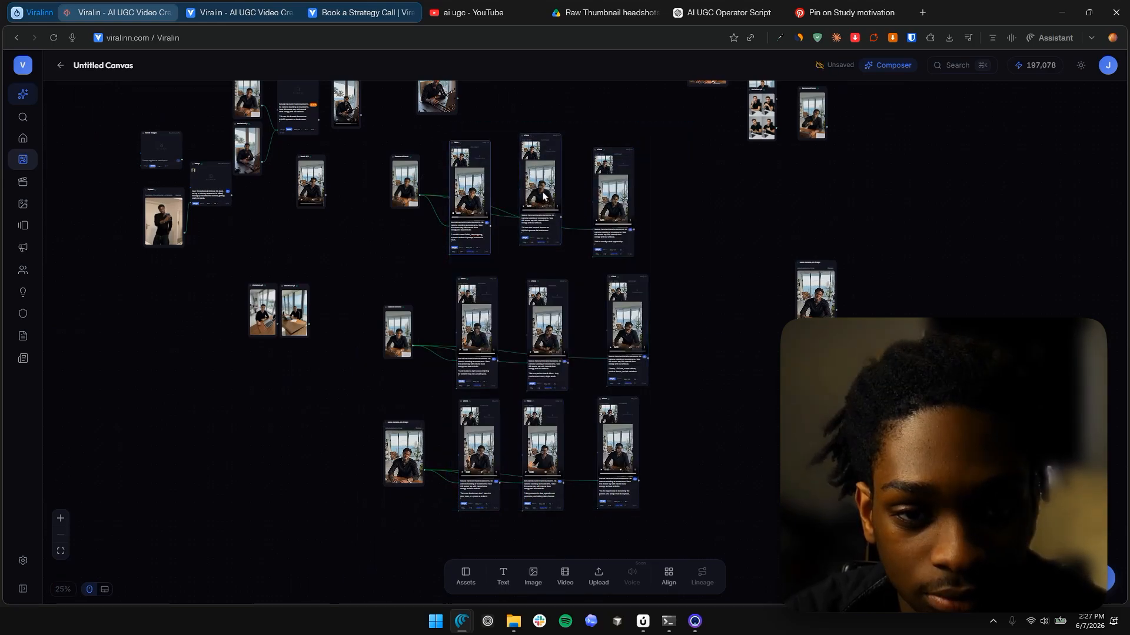
pyautogui.rightClick(542, 194)
pyautogui.click(657, 358)
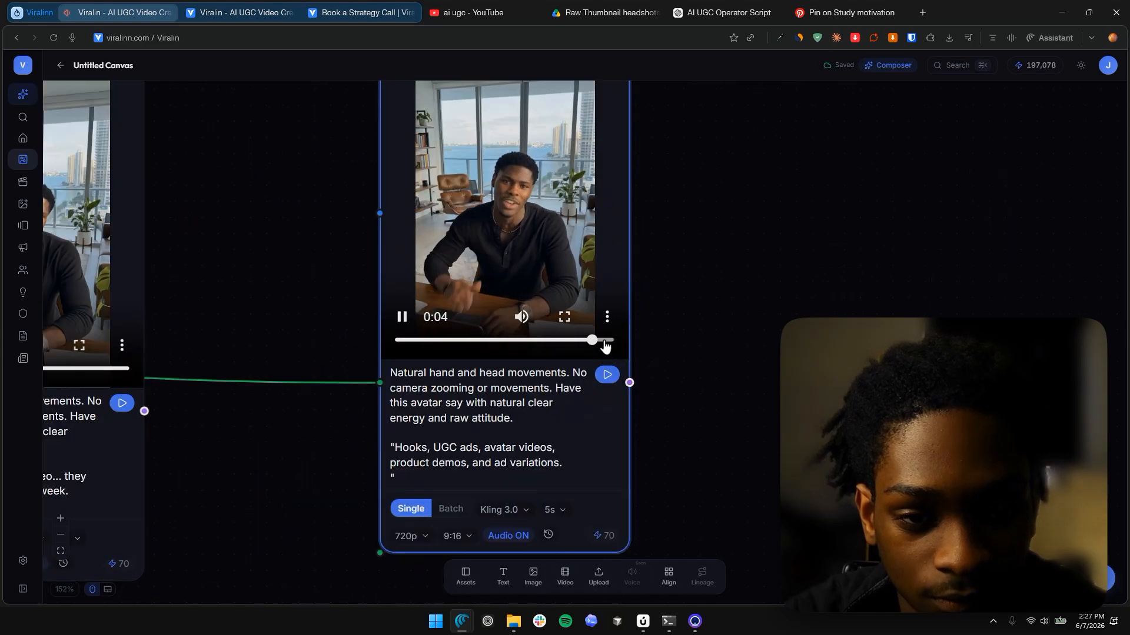
# Step: Play a generated first-row clip in full screen to review it, and return to the canvas
pyautogui.scroll(-9, 589, 337)
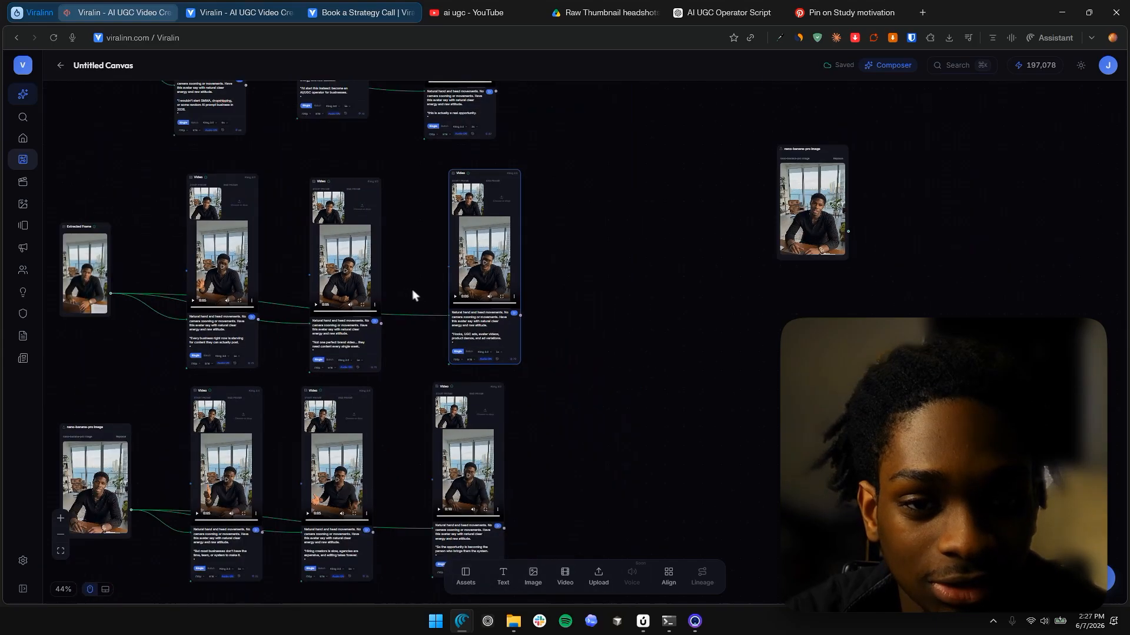
pyautogui.moveTo(412, 289); pyautogui.dragTo(587, 411)
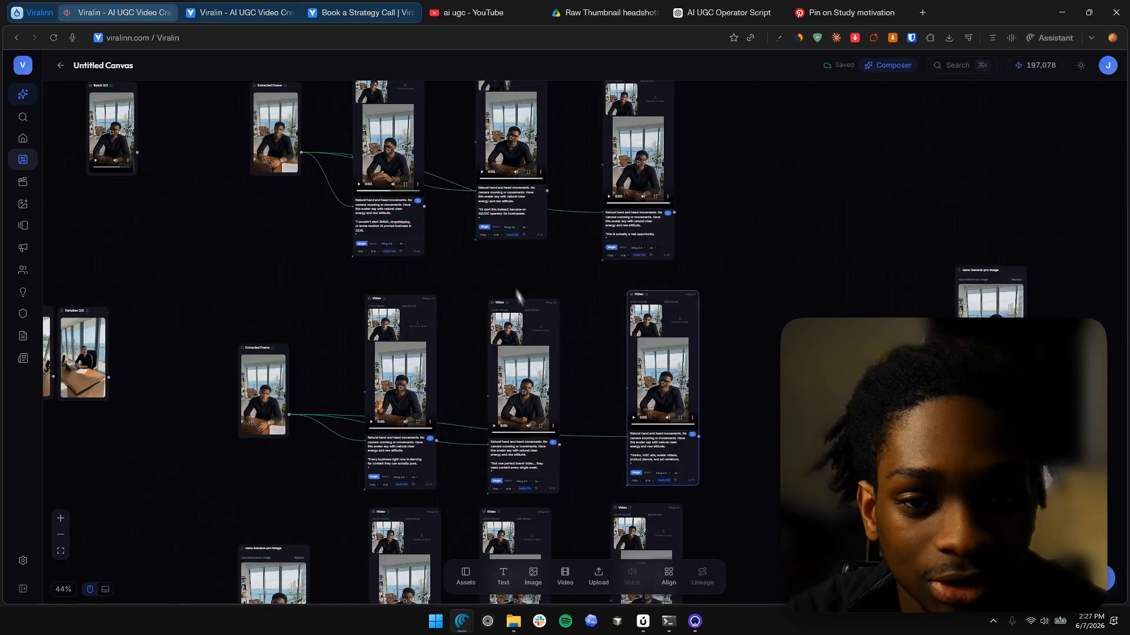
pyautogui.click(417, 178)
pyautogui.click(528, 171)
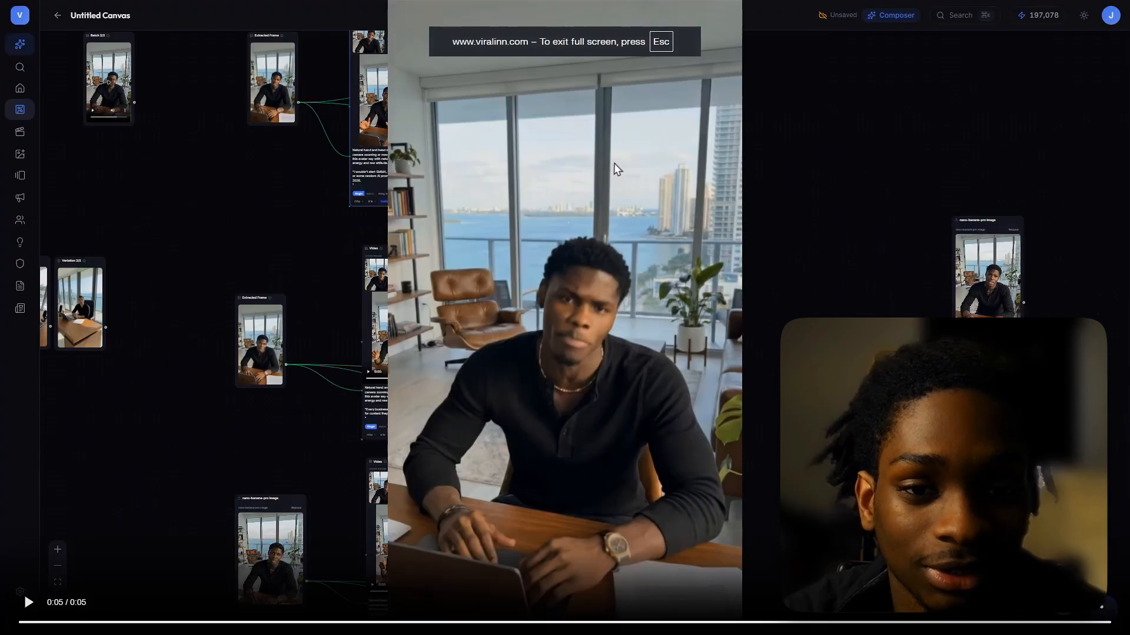
pyautogui.press('Escape')
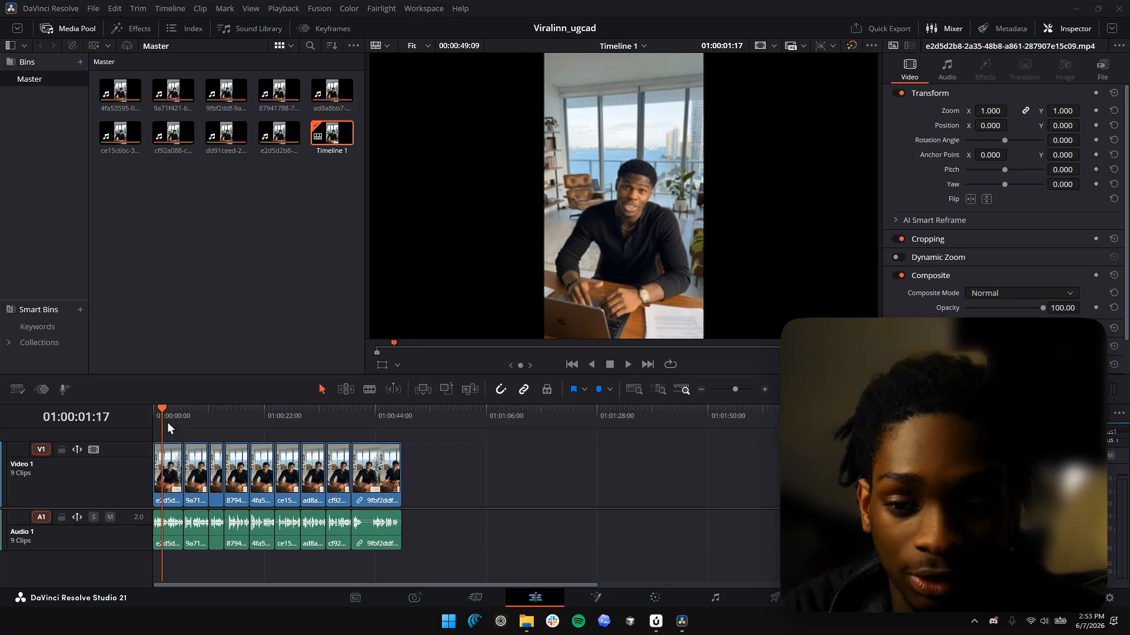
# Step: In DaVinci Resolve, return the playhead to the start of Timeline 1 and set its resolution to Portrait 1080 x 1920
pyautogui.moveTo(175, 414); pyautogui.dragTo(145, 414)
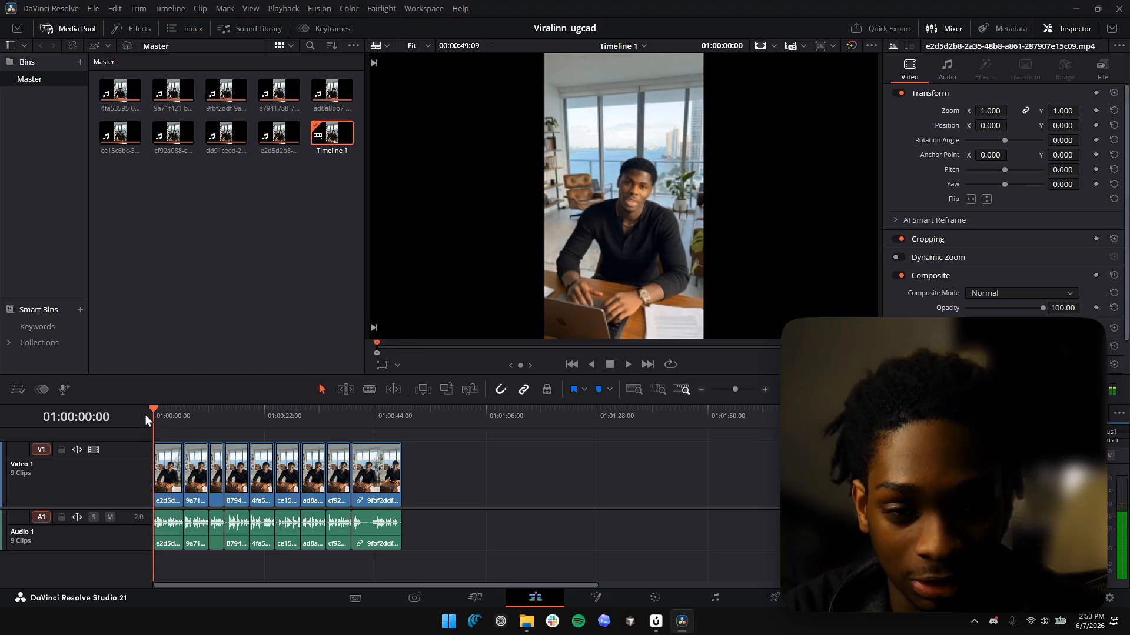
pyautogui.click(821, 43)
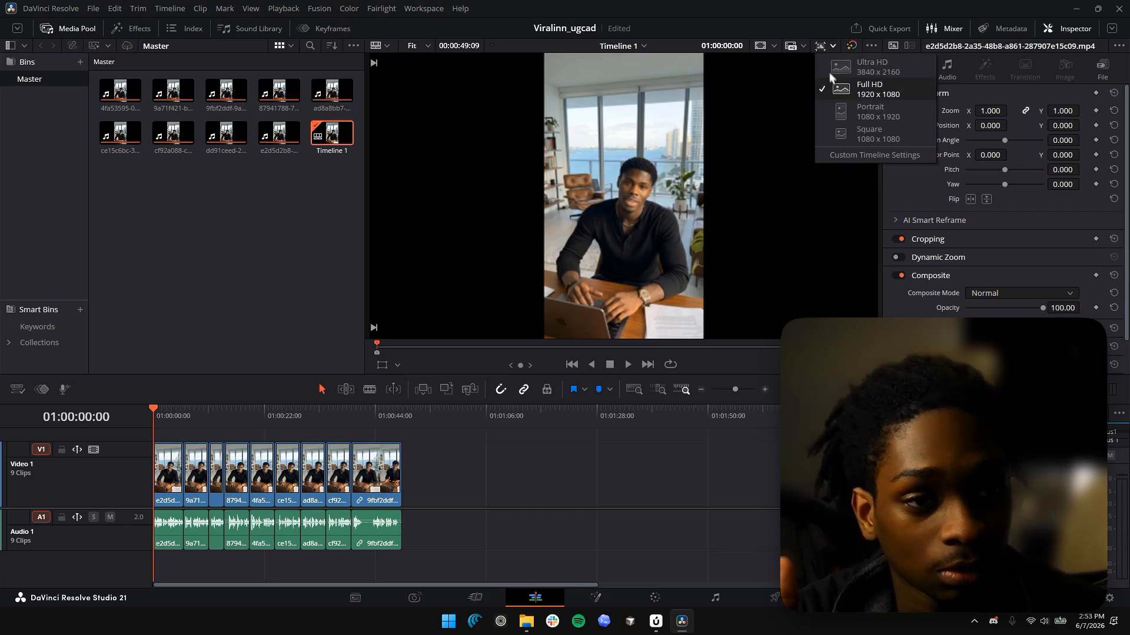
pyautogui.click(841, 107)
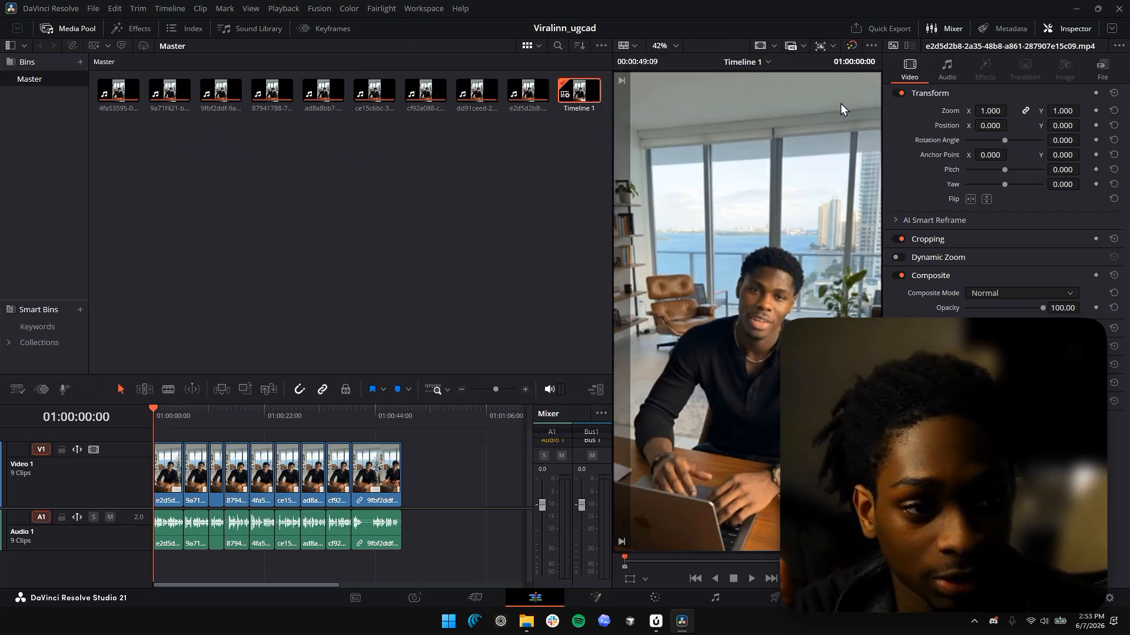
# Step: Look up where the Timeline Playback Resolution option is found, leaving it as it is
pyautogui.click(283, 8)
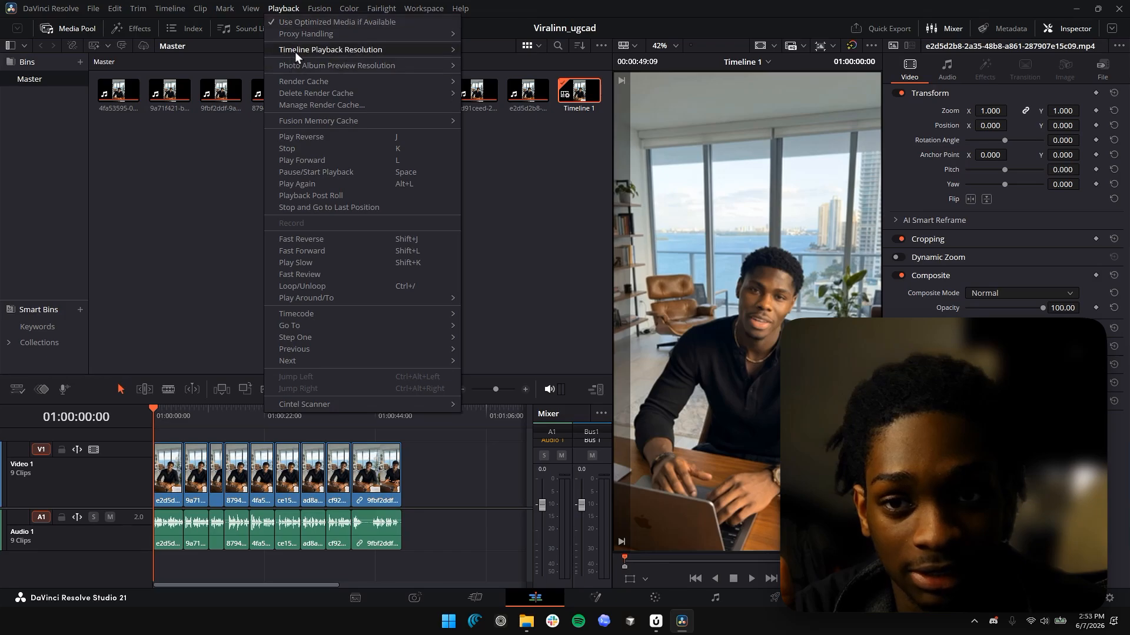
pyautogui.moveTo(314, 53)
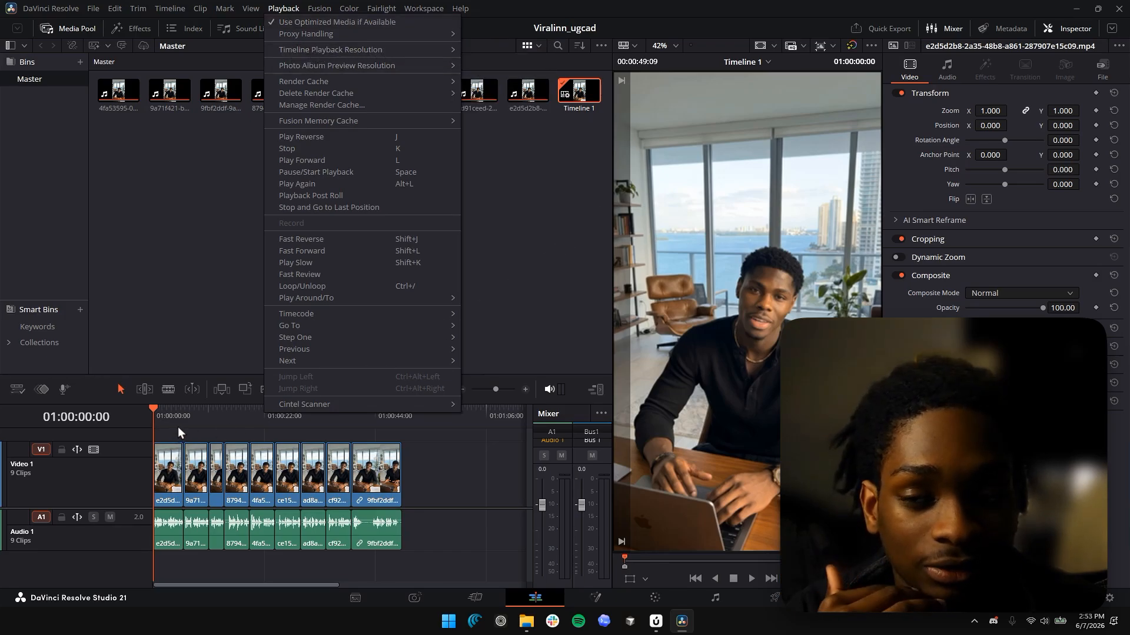
pyautogui.click(445, 464)
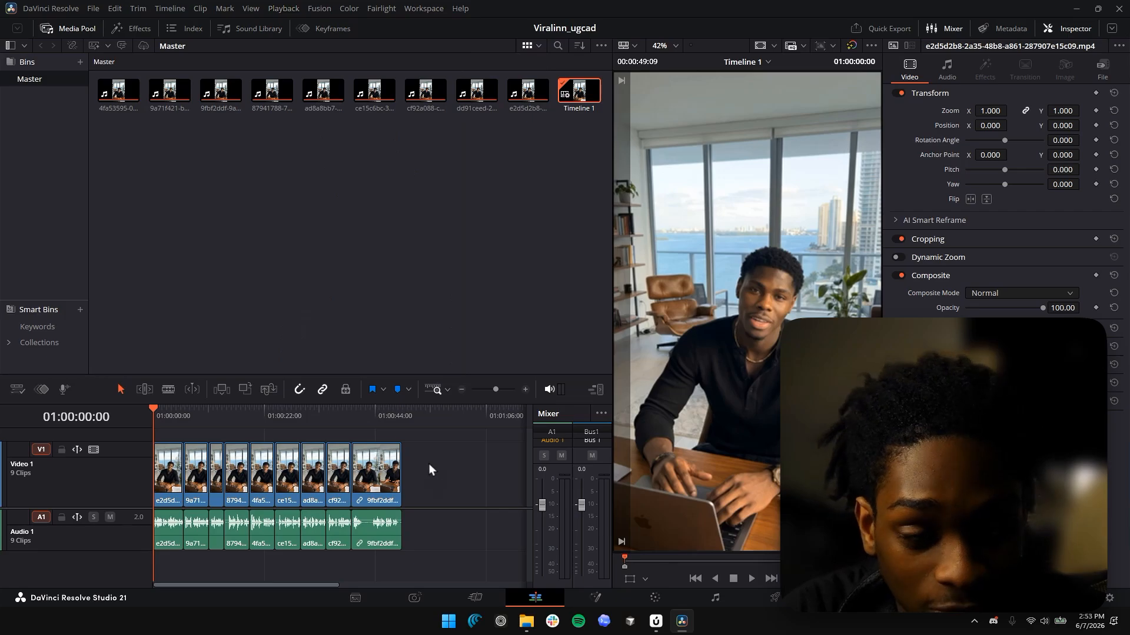
# Step: Ripple-trim the first clip's start to about 01:00:00:05 and split it at the pause near 01:00:01:12
pyautogui.scroll(3, 218, 471)
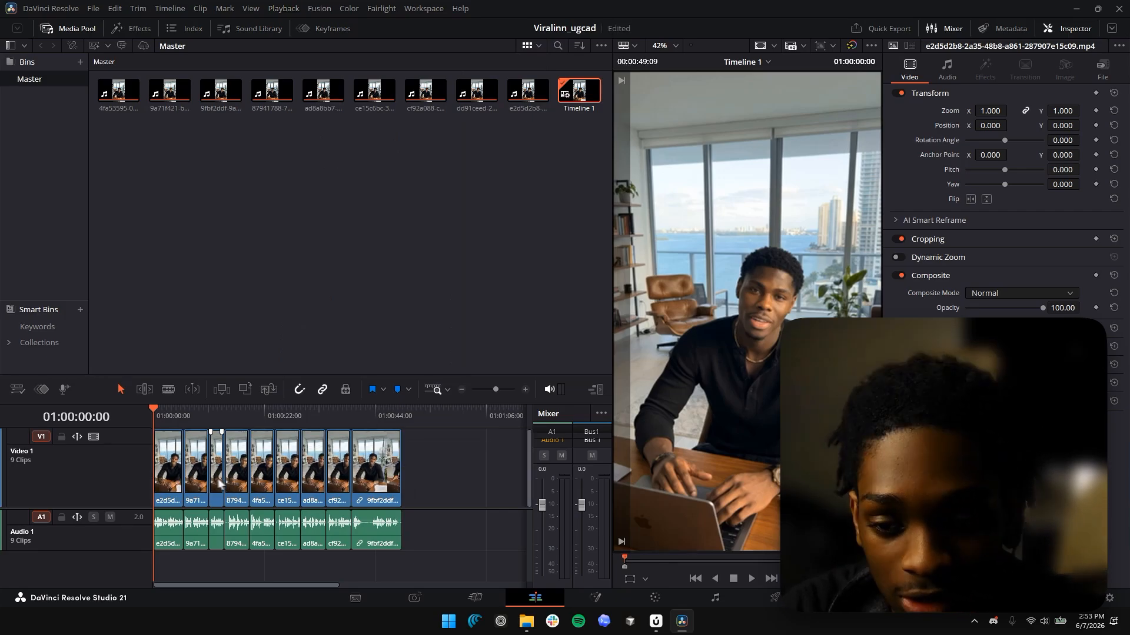
pyautogui.scroll(5, 171, 544)
pyautogui.scroll(5, 182, 520)
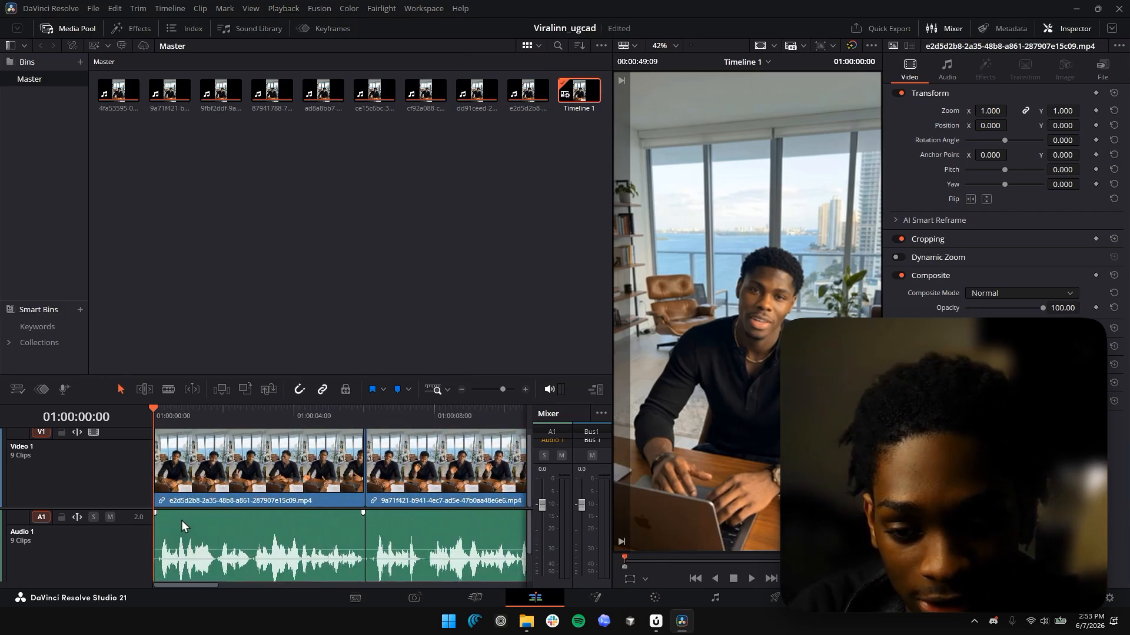
pyautogui.scroll(-2, 183, 515)
pyautogui.scroll(2, 183, 518)
pyautogui.scroll(-3, 186, 517)
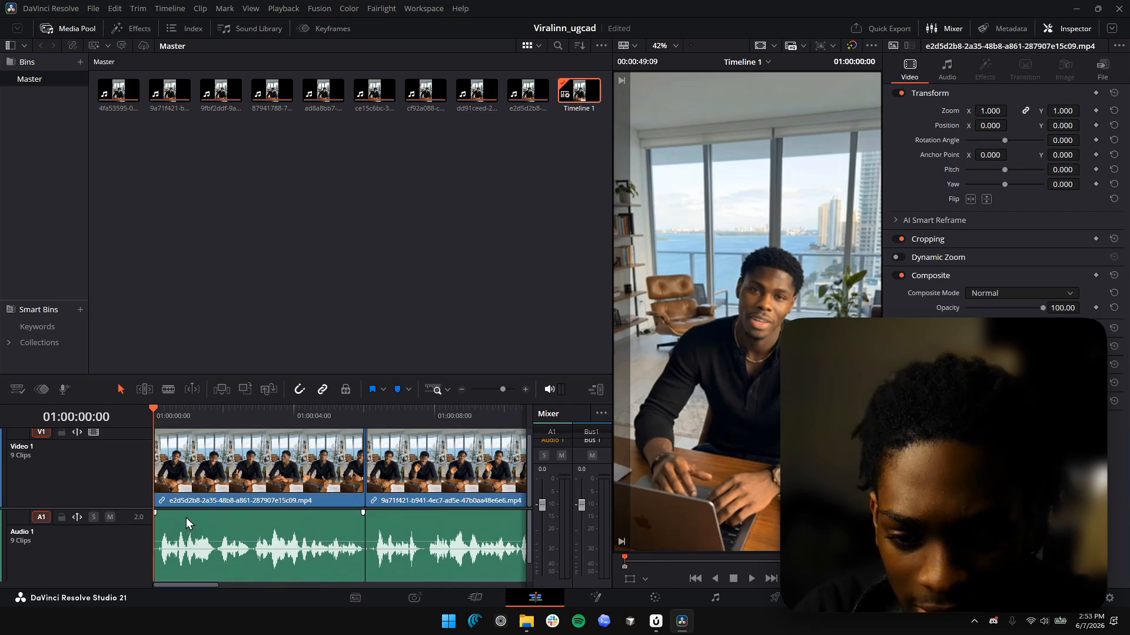
pyautogui.scroll(2, 217, 481)
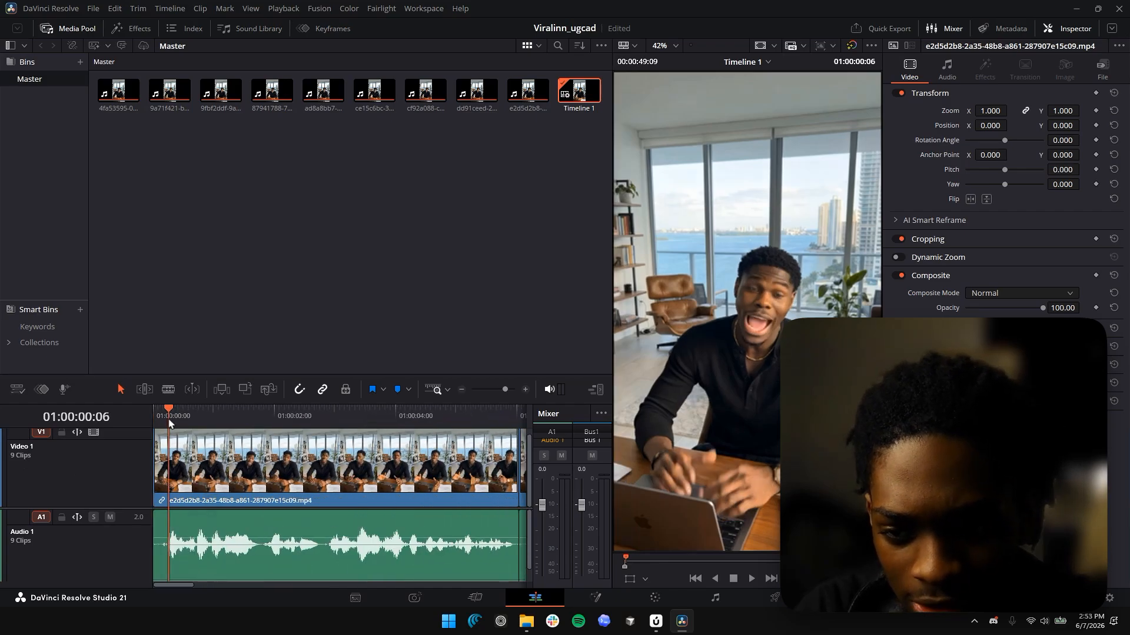
pyautogui.moveTo(160, 419); pyautogui.dragTo(165, 418)
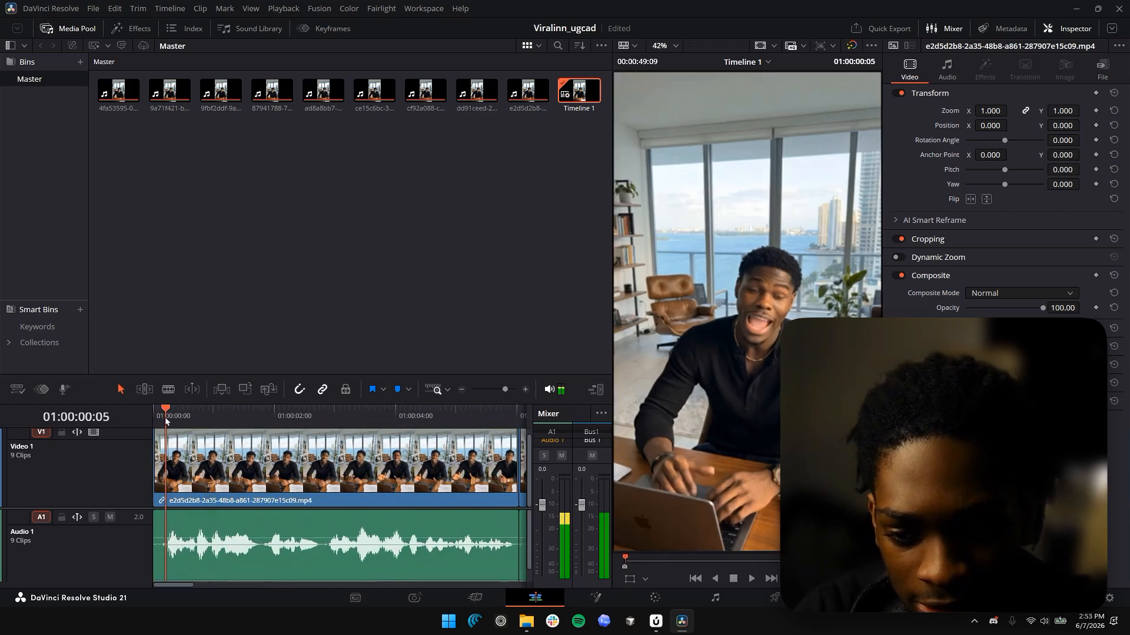
pyautogui.click(182, 469)
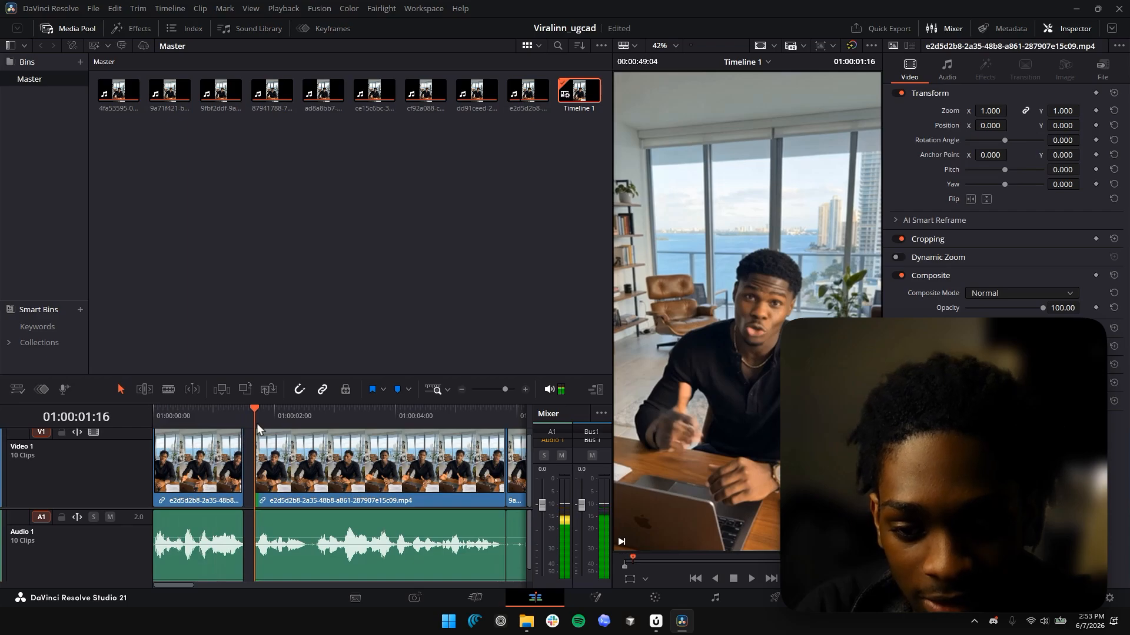
# Step: Undo the trim that left a gap, and ripple-trim the start of the first clip's second piece to just before the speech resumes
pyautogui.hotkey('ctrl', 'z')
pyautogui.click(269, 461)
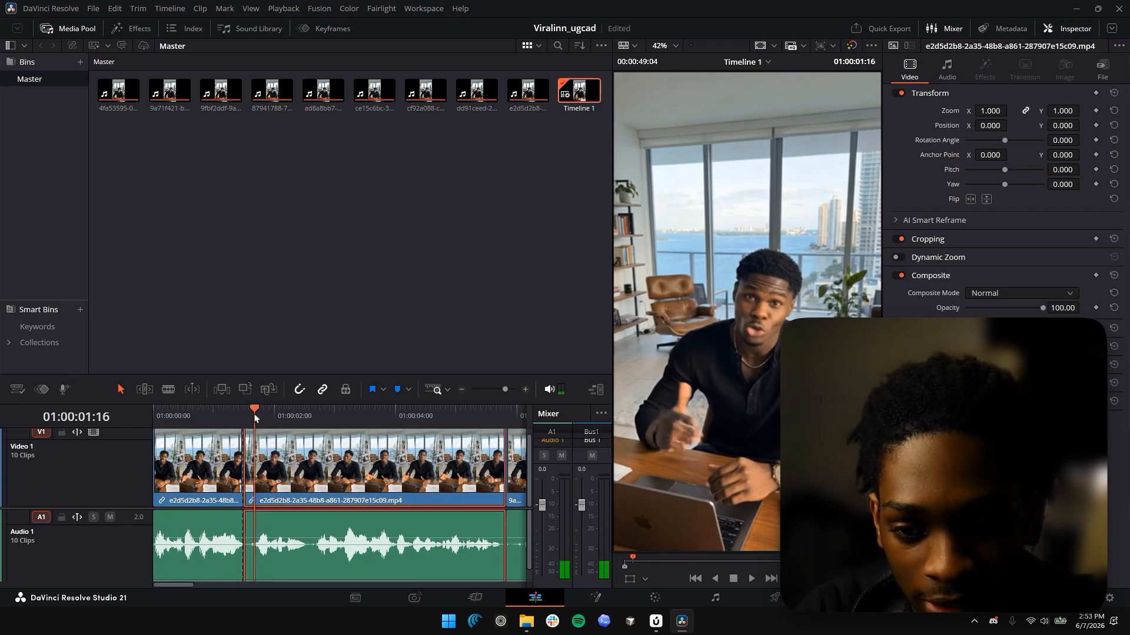
pyautogui.moveTo(254, 415); pyautogui.dragTo(253, 414)
pyautogui.hotkey('ctrl', 'shift', '[')
pyautogui.scroll(-1, 323, 458)
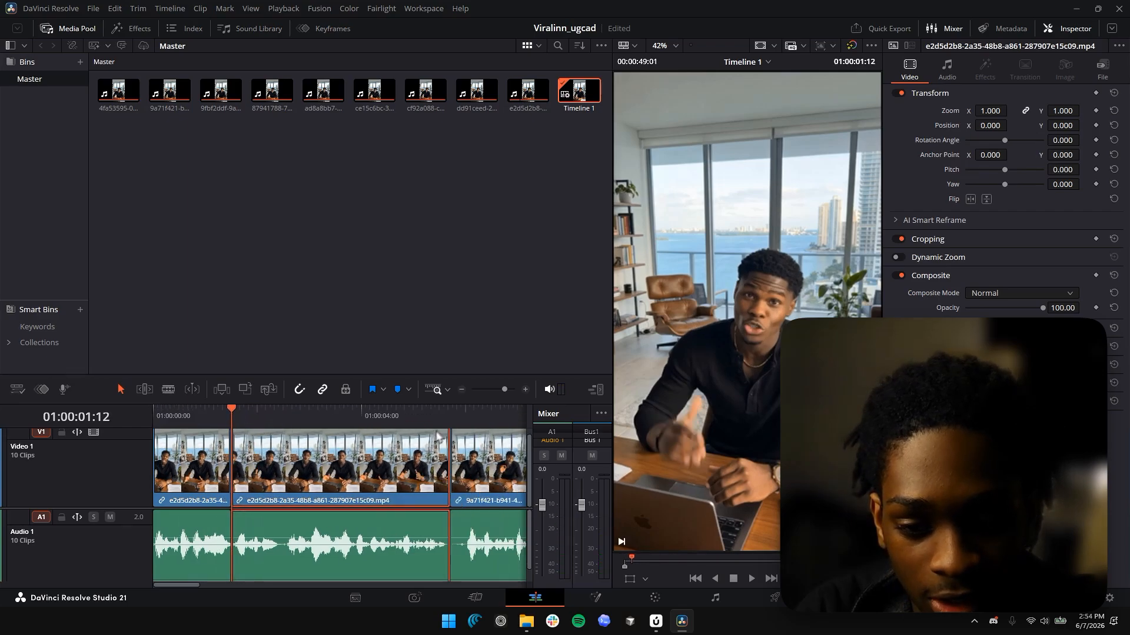
# Step: Ripple-trim the silent start of the 9a71f421 clip, and cut out its inner pause between about 01:00:07:00 and 01:00:07:06
pyautogui.moveTo(440, 415); pyautogui.dragTo(465, 413)
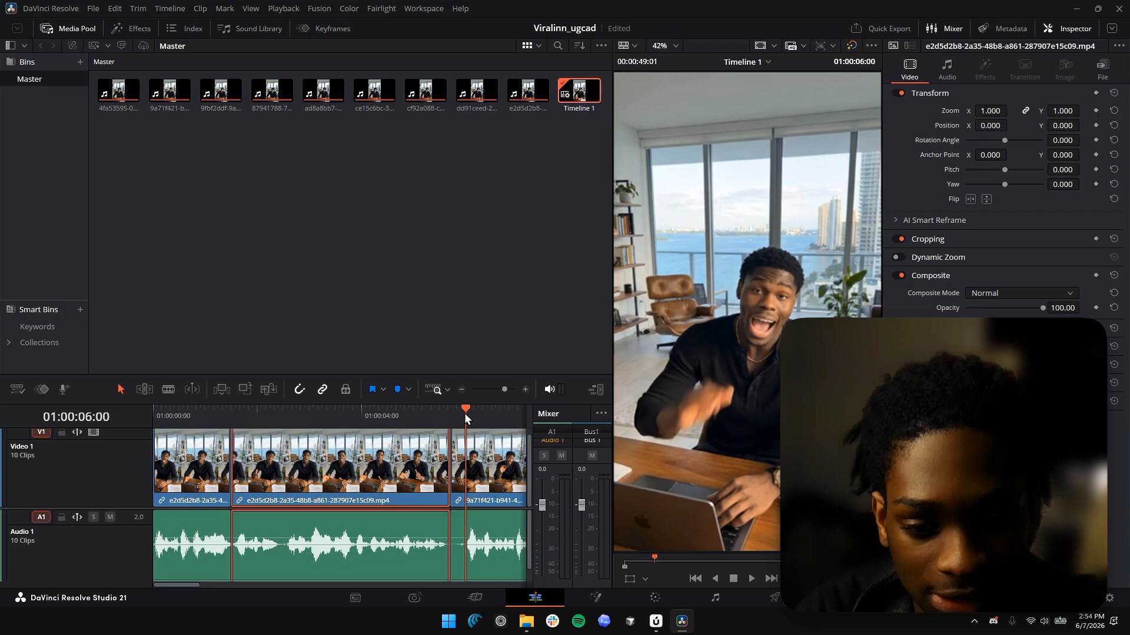
pyautogui.hotkey('ctrl', 'shift', '[')
pyautogui.scroll(-1, 458, 461)
pyautogui.click(369, 420)
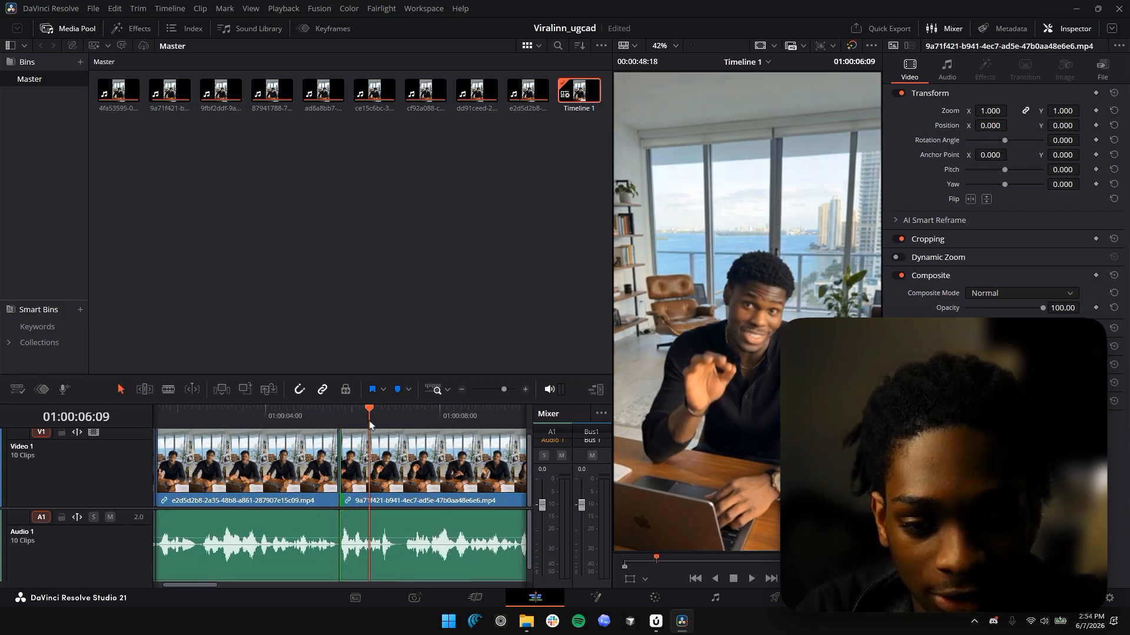
pyautogui.moveTo(369, 420); pyautogui.dragTo(394, 420)
pyautogui.hotkey('ctrl', 'b')
pyautogui.click(407, 423)
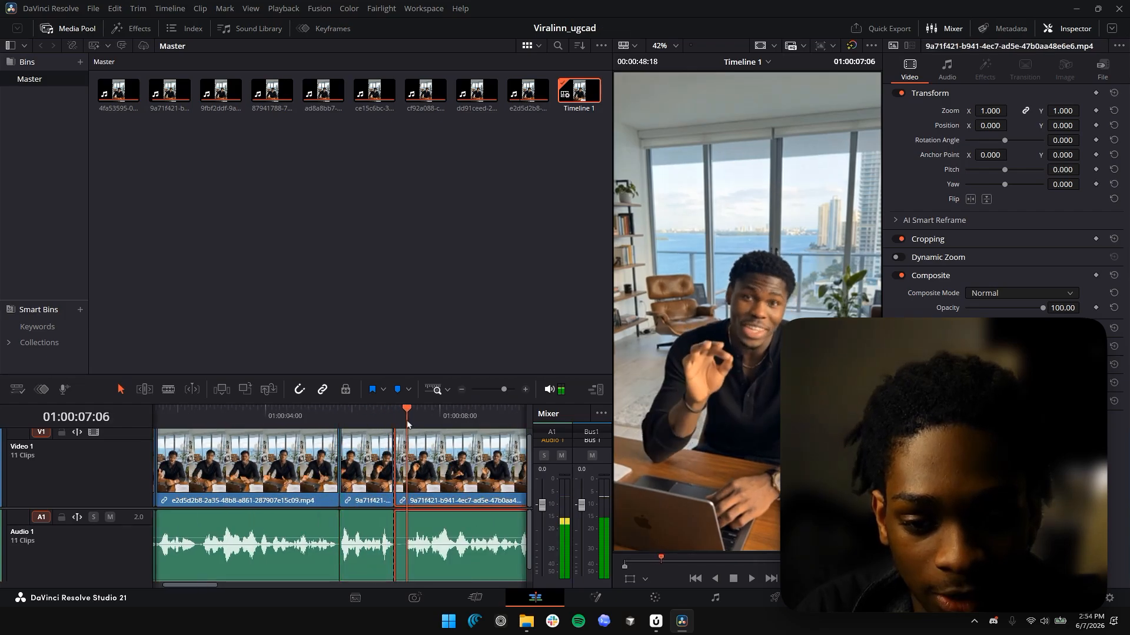
pyautogui.hotkey('ctrl', 'shift', '[')
pyautogui.scroll(-2, 407, 425)
# Step: Ripple-trim the silent start of the dd91ceed clip up to where its speech begins
pyautogui.scroll(2, 424, 429)
pyautogui.click(489, 420)
pyautogui.hotkey('ctrl', 'shift', '[')
pyautogui.scroll(-2, 487, 491)
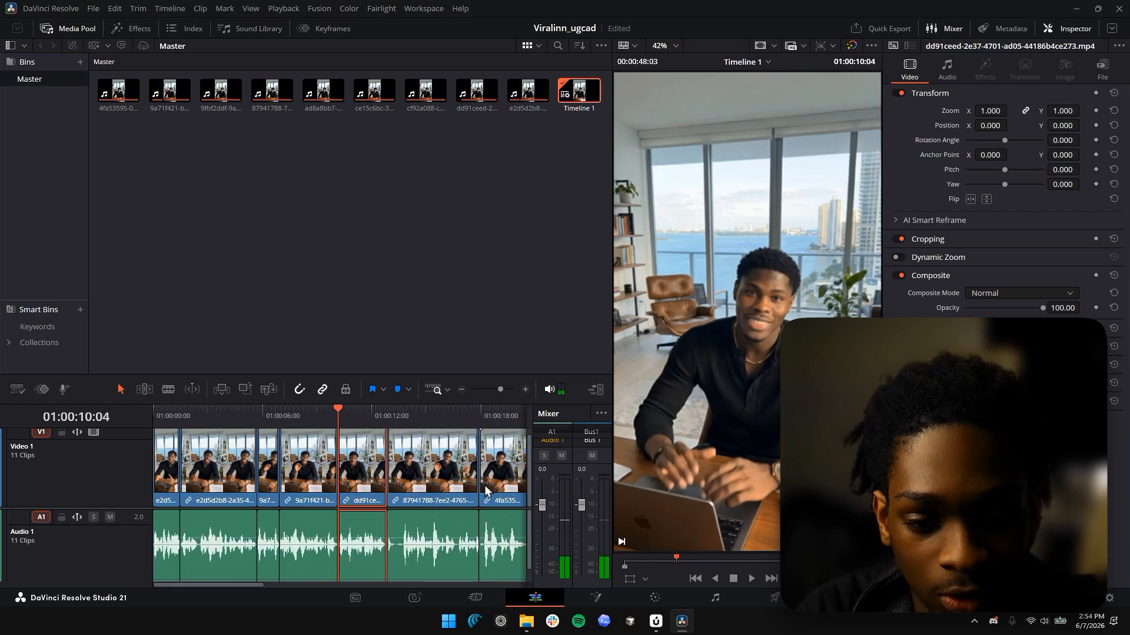
# Step: Split the 87941788 clip shortly after its start and ripple-trim the second piece's start to about 01:00:13:17
pyautogui.scroll(2, 485, 491)
pyautogui.moveTo(438, 422); pyautogui.dragTo(464, 420)
pyautogui.hotkey('ctrl', 'b')
pyautogui.click(457, 488)
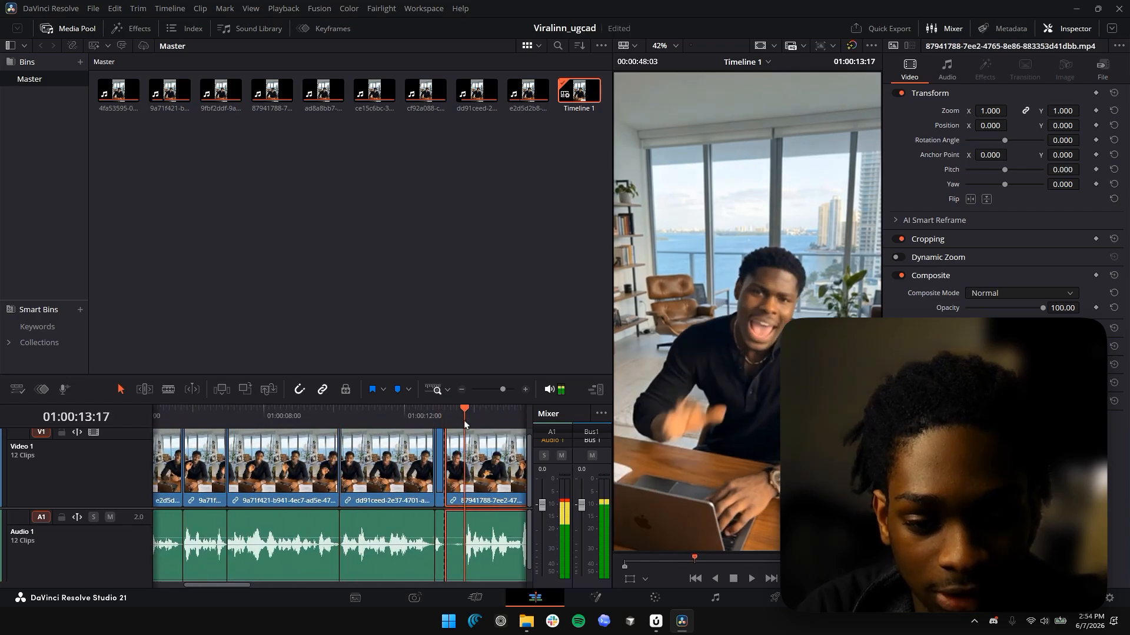
pyautogui.hotkey('ctrl', 'shift', '[')
pyautogui.scroll(2, 464, 426)
pyautogui.scroll(-2, 464, 487)
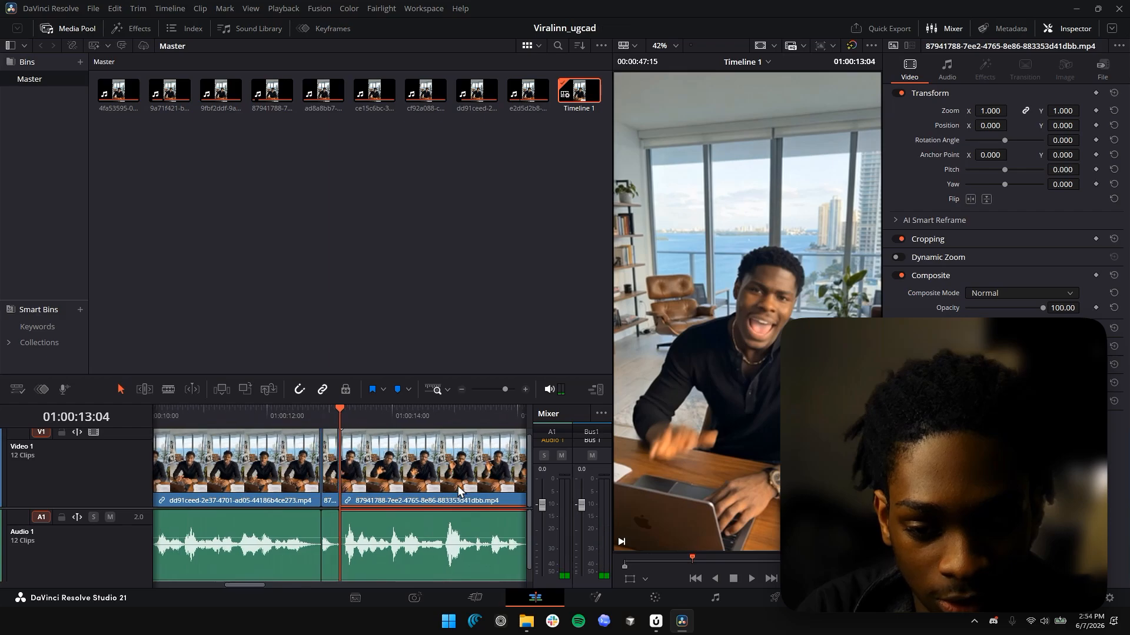
# Step: Ripple-trim the silent start of the 4fa53595 clip to just before its speech, at about 01:00:17:16
pyautogui.moveTo(506, 390); pyautogui.dragTo(504, 394)
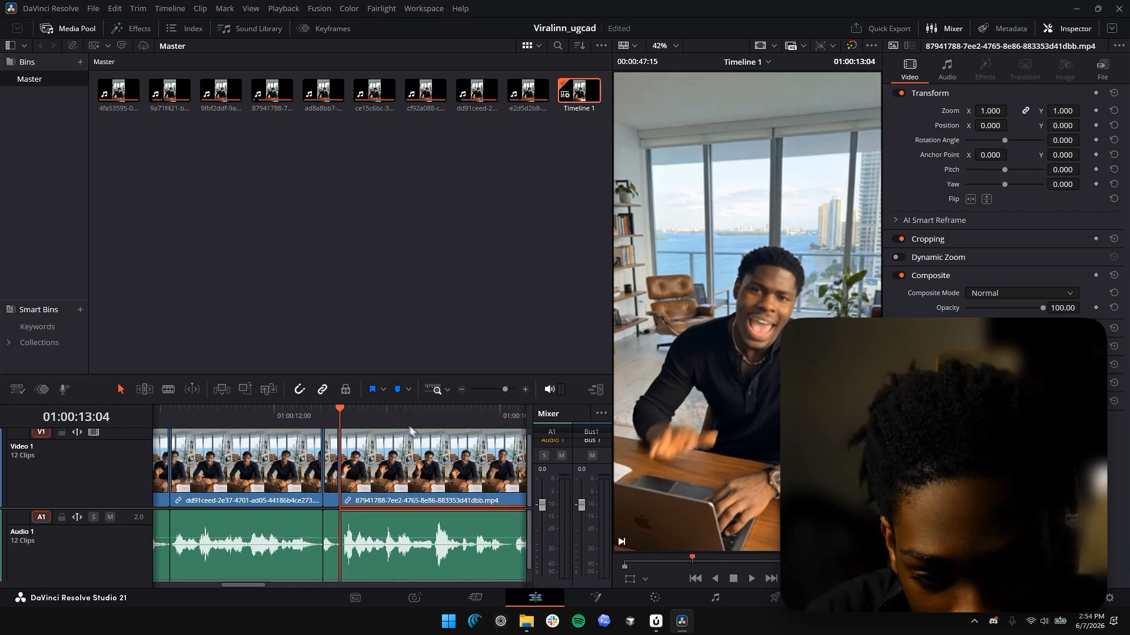
pyautogui.press('space')
pyautogui.press('space')
pyautogui.scroll(1, 408, 476)
pyautogui.click(325, 419)
pyautogui.click(399, 505)
pyautogui.scroll(2, 357, 522)
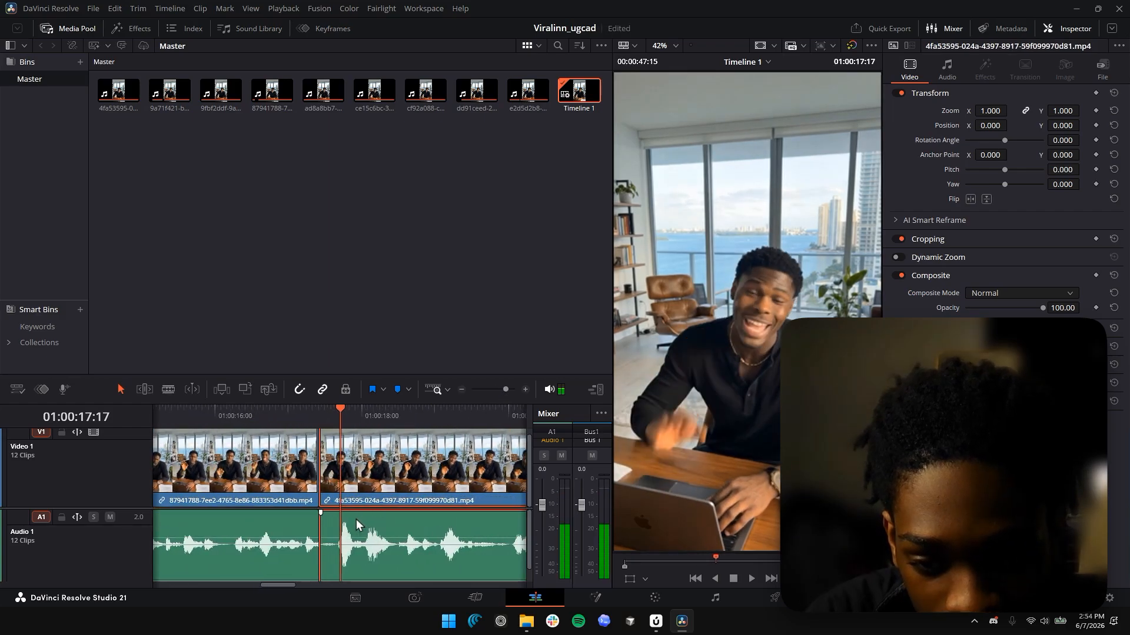
pyautogui.click(338, 418)
pyautogui.hotkey('ctrl', 'shift', '[')
# Step: Listen through the end of the 4fa53595 clip and ripple-trim the silent start of the following ce15c6bc clip
pyautogui.hscroll(-1, 357, 469)
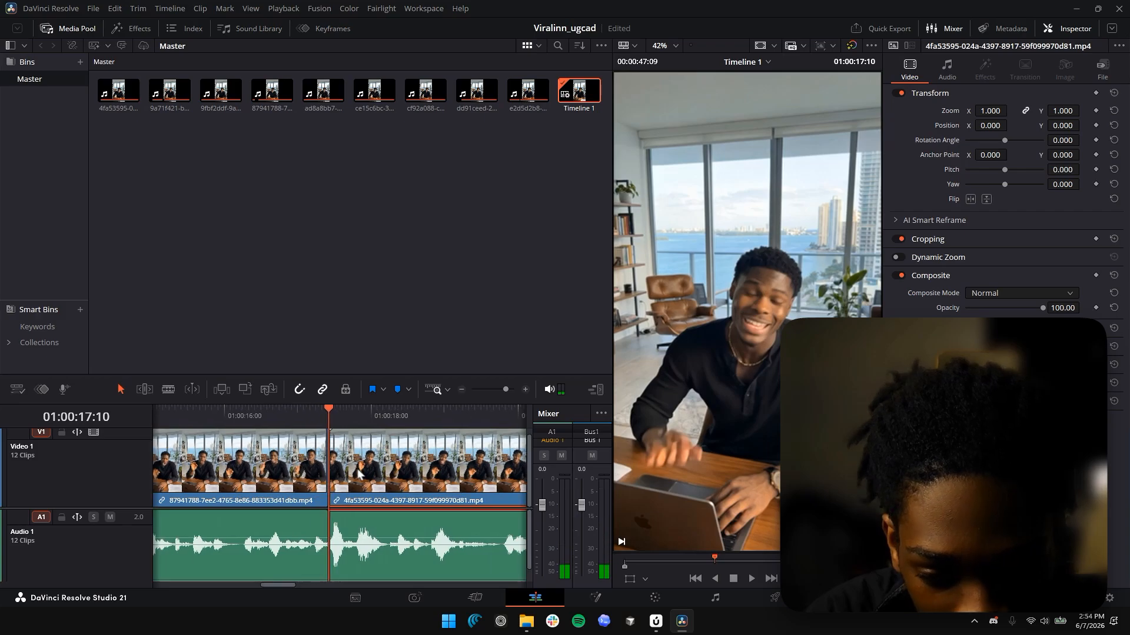
pyautogui.scroll(-1, 406, 477)
pyautogui.click(415, 414)
pyautogui.press('space')
pyautogui.press('space')
pyautogui.scroll(-1, 410, 487)
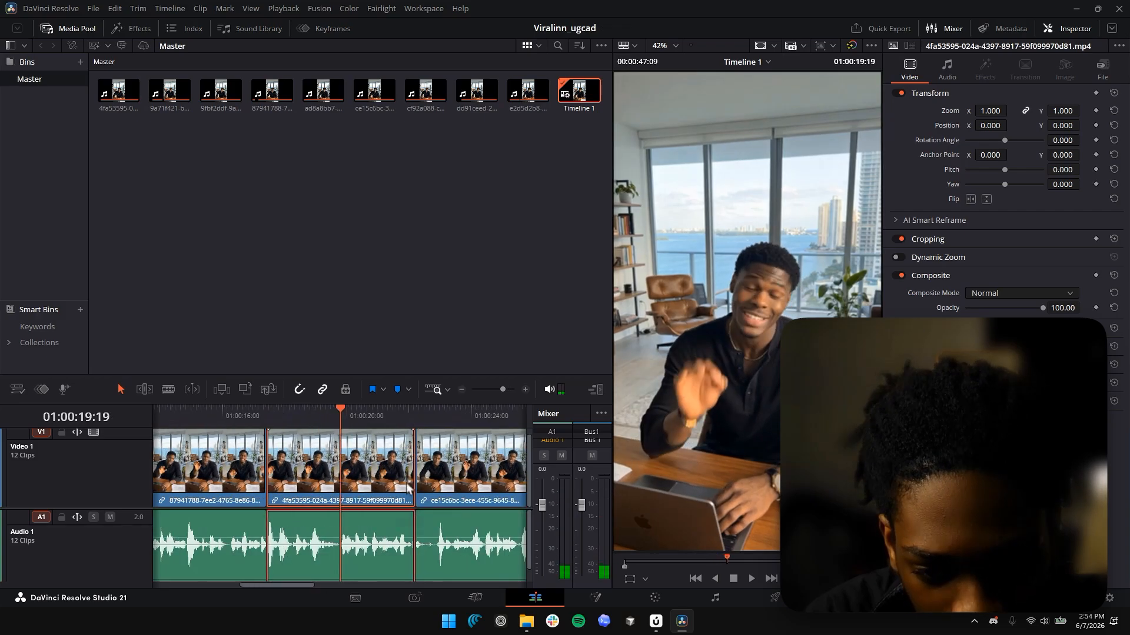
pyautogui.click(400, 419)
pyautogui.press('space')
pyautogui.press('space')
pyautogui.click(406, 420)
pyautogui.press('space')
pyautogui.press('space')
pyautogui.click(439, 477)
pyautogui.hotkey('ctrl', 'shift', '[')
pyautogui.scroll(-1, 438, 471)
# Step: Ripple-trim the silent starts of the ad8a8bb7 and cf92a088 clips up to where their speech begins
pyautogui.click(474, 420)
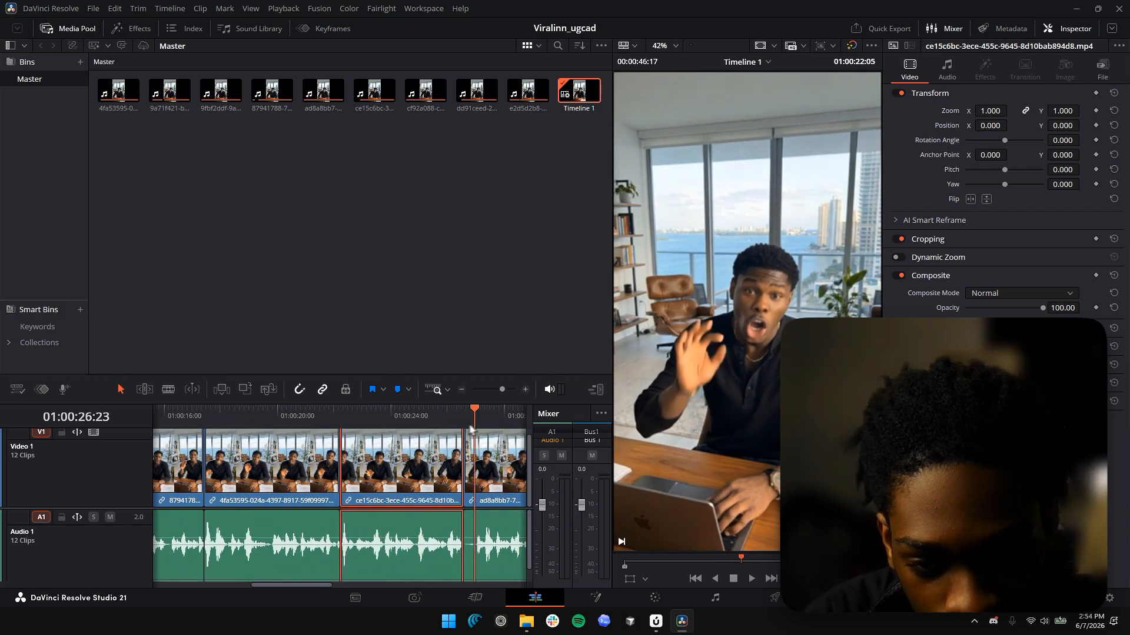
pyautogui.click(478, 508)
pyautogui.hotkey('ctrl', 'shift', '[')
pyautogui.scroll(-1, 478, 507)
pyautogui.click(434, 419)
pyautogui.scroll(2, 406, 439)
pyautogui.click(363, 420)
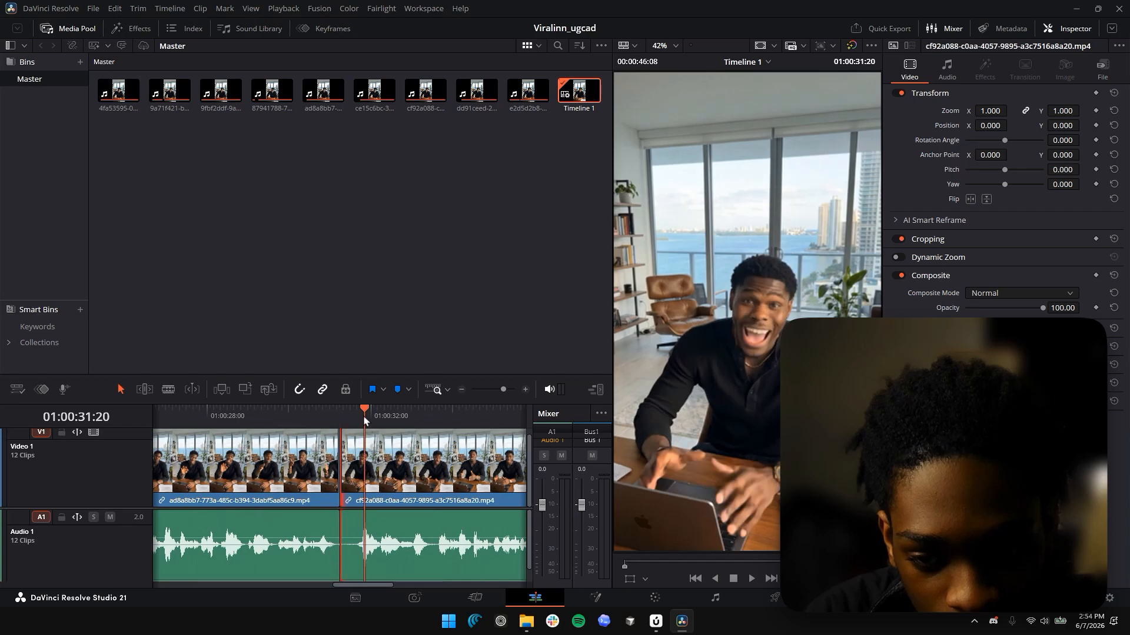
pyautogui.click(354, 416)
pyautogui.hotkey('ctrl', 'shift', '[')
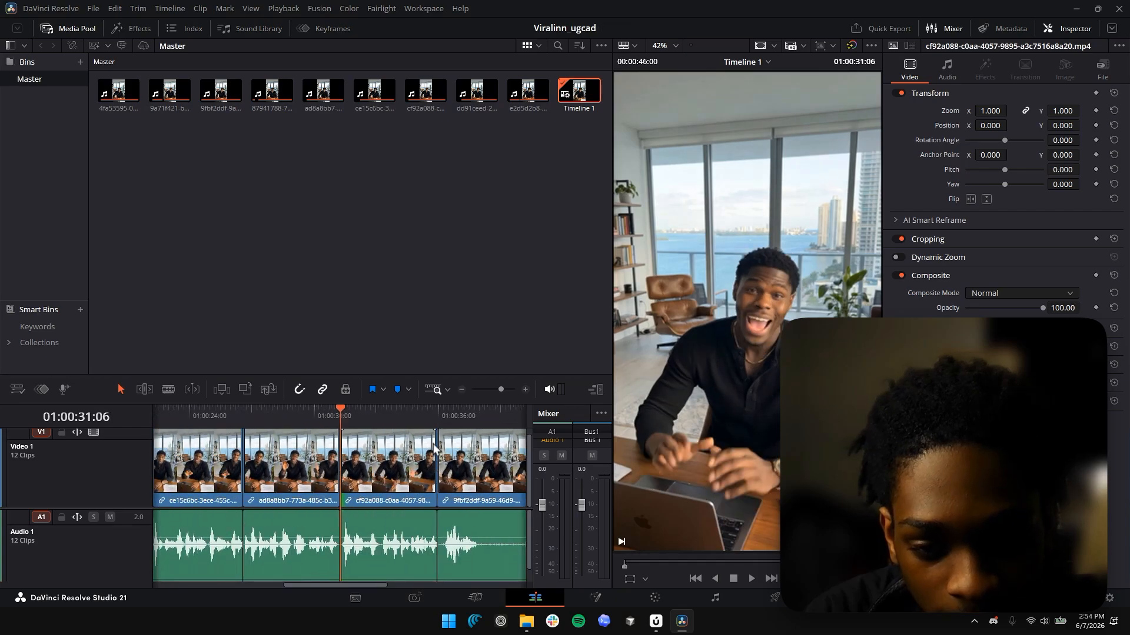
# Step: Ripple-trim the last clip's start to about 01:00:36:08 and cut out its pause between 01:00:37:12 and about 01:00:39:17
pyautogui.scroll(-2, 440, 439)
pyautogui.click(441, 425)
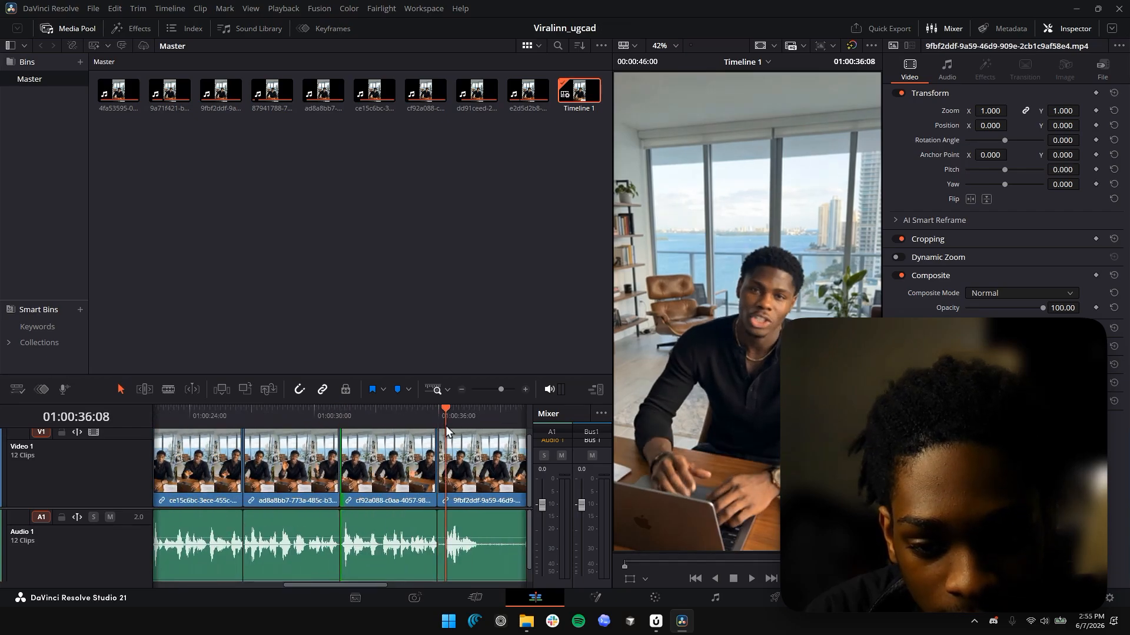
pyautogui.hotkey('ctrl', 'shift', '[')
pyautogui.press('space')
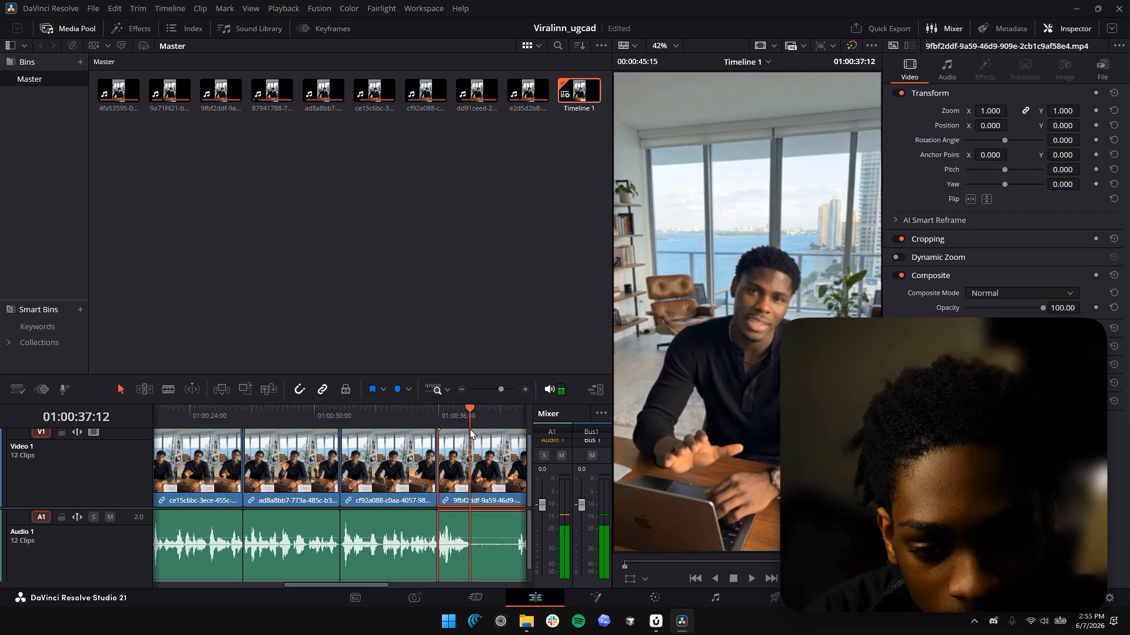
pyautogui.scroll(-2, 475, 465)
pyautogui.click(456, 421)
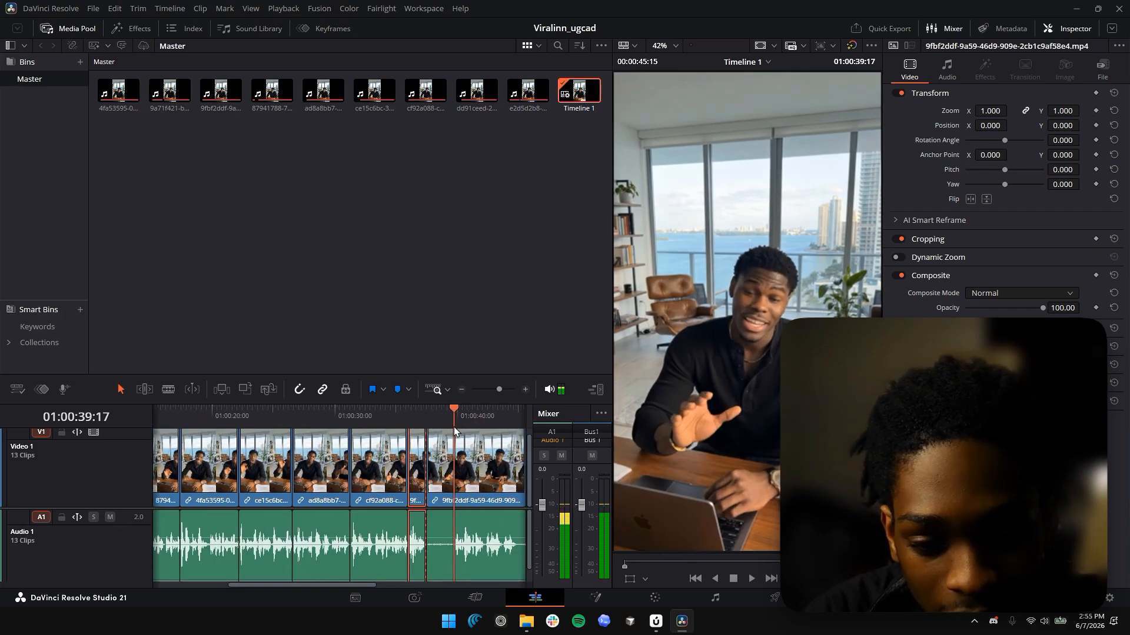
pyautogui.click(478, 541)
pyautogui.hotkey('ctrl', 'shift', '[')
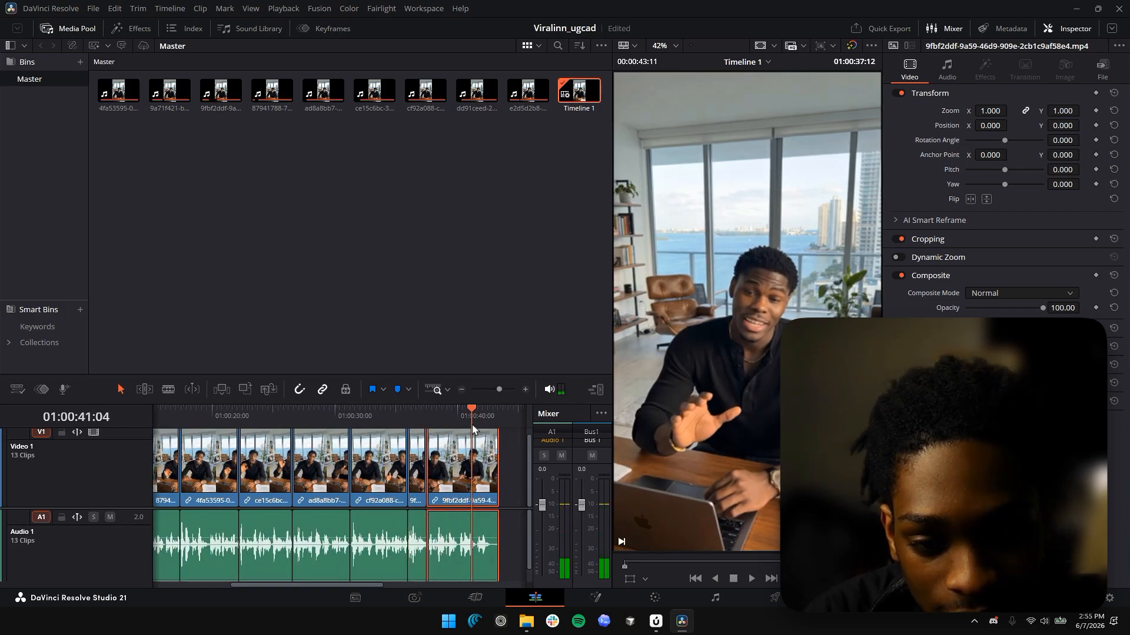
# Step: Play back the trimmed timeline to review the cuts, replaying the section around the 4fa53595 clip
pyautogui.click(391, 474)
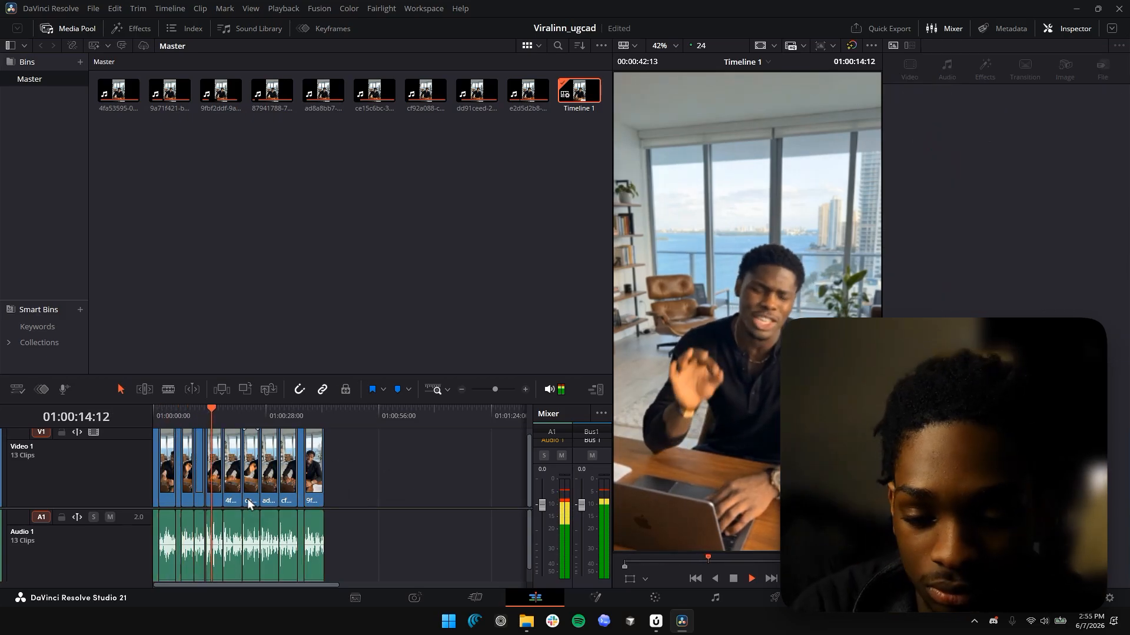
pyautogui.press('space')
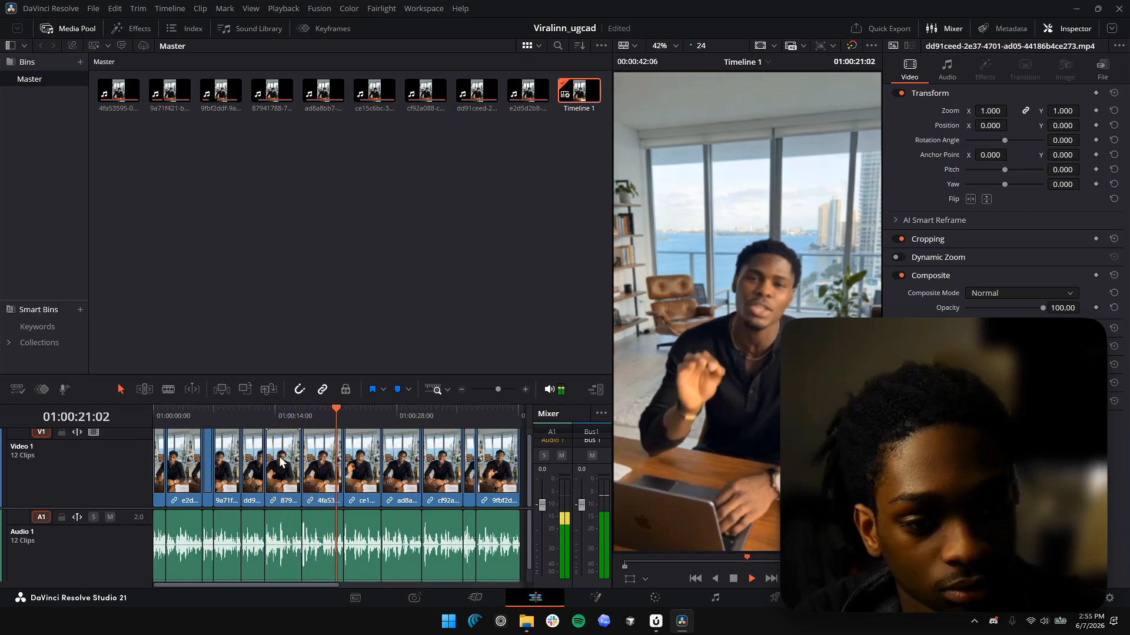
pyautogui.click(326, 485)
pyautogui.click(317, 408)
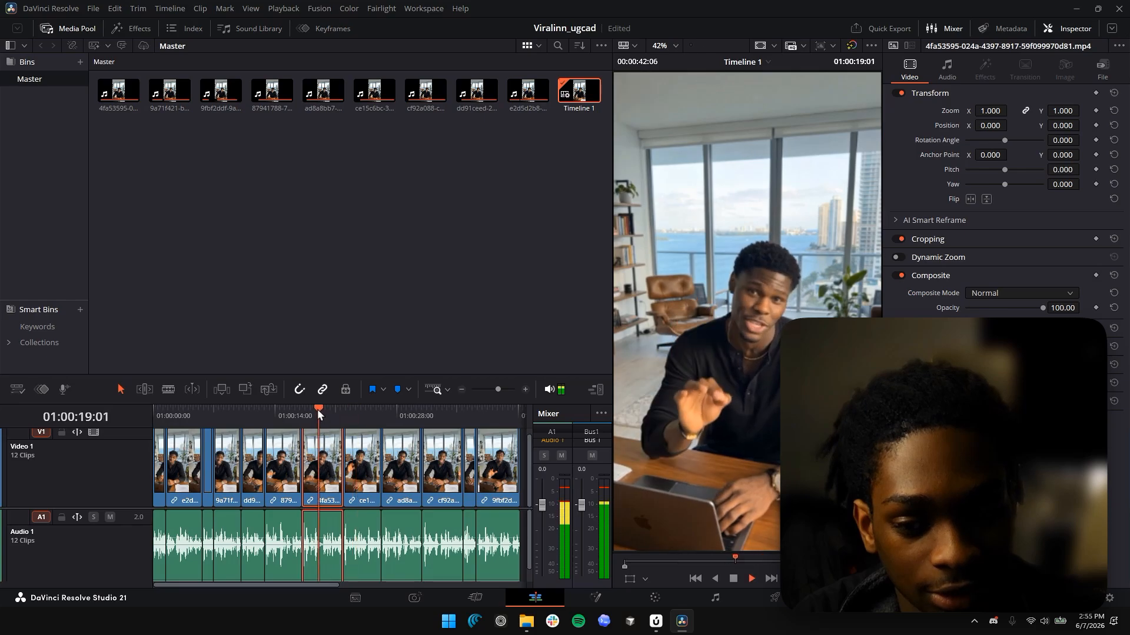
pyautogui.press('space')
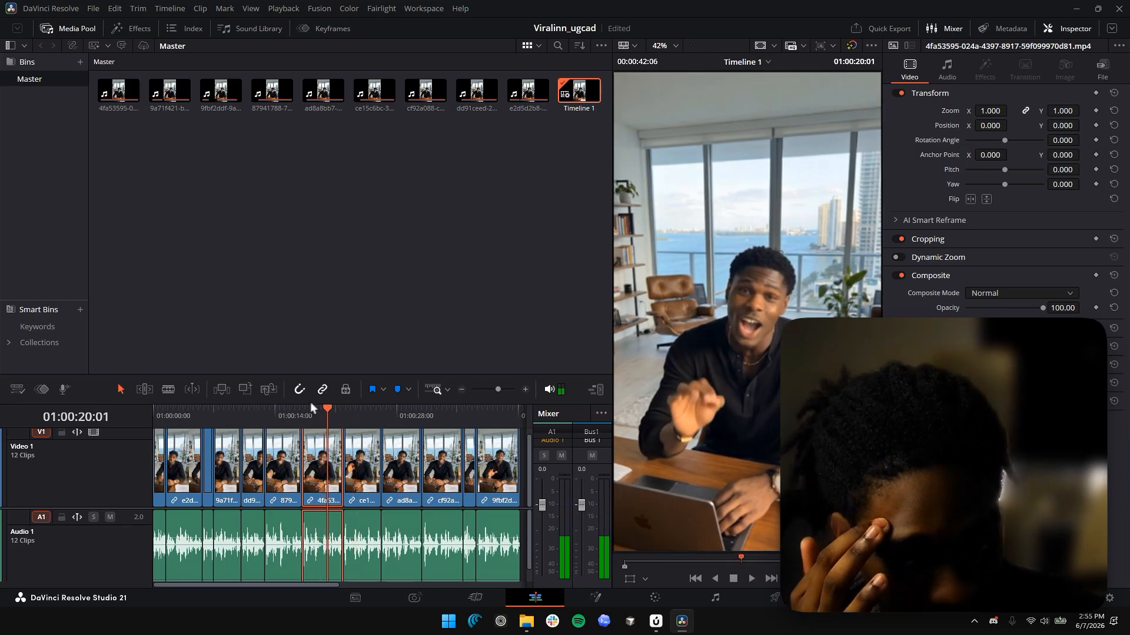
pyautogui.click(295, 414)
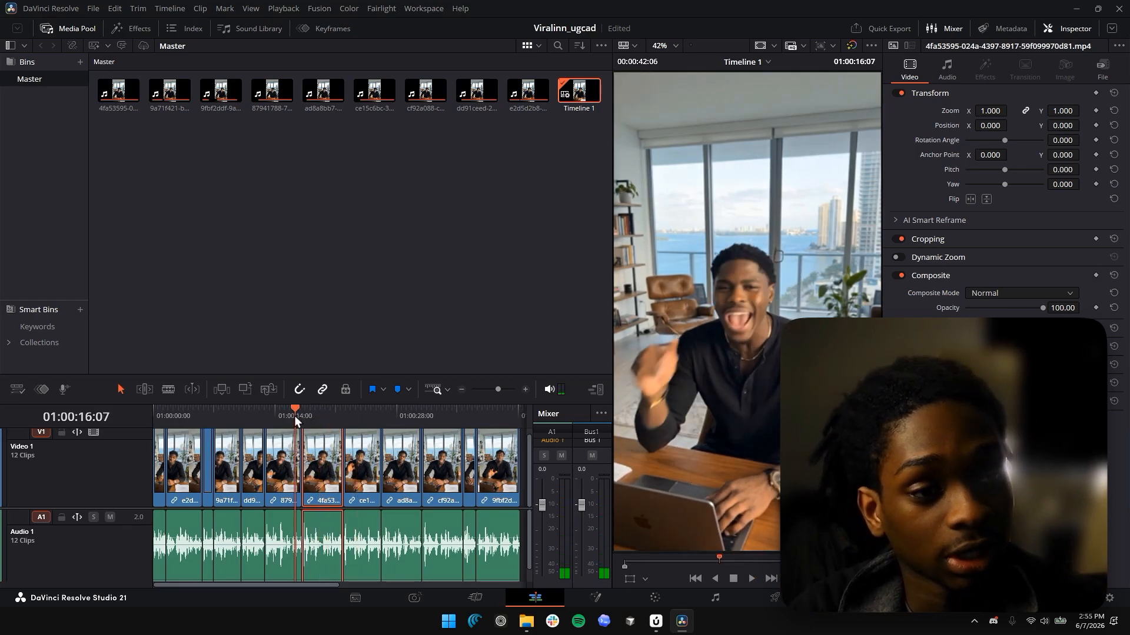
pyautogui.press('space')
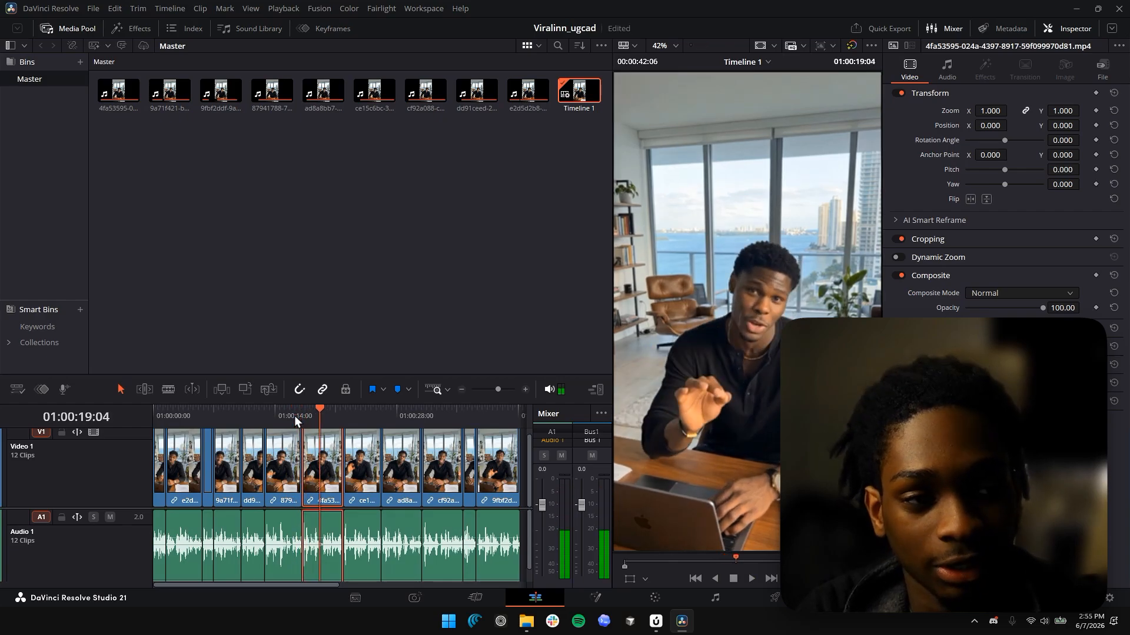
pyautogui.press('space')
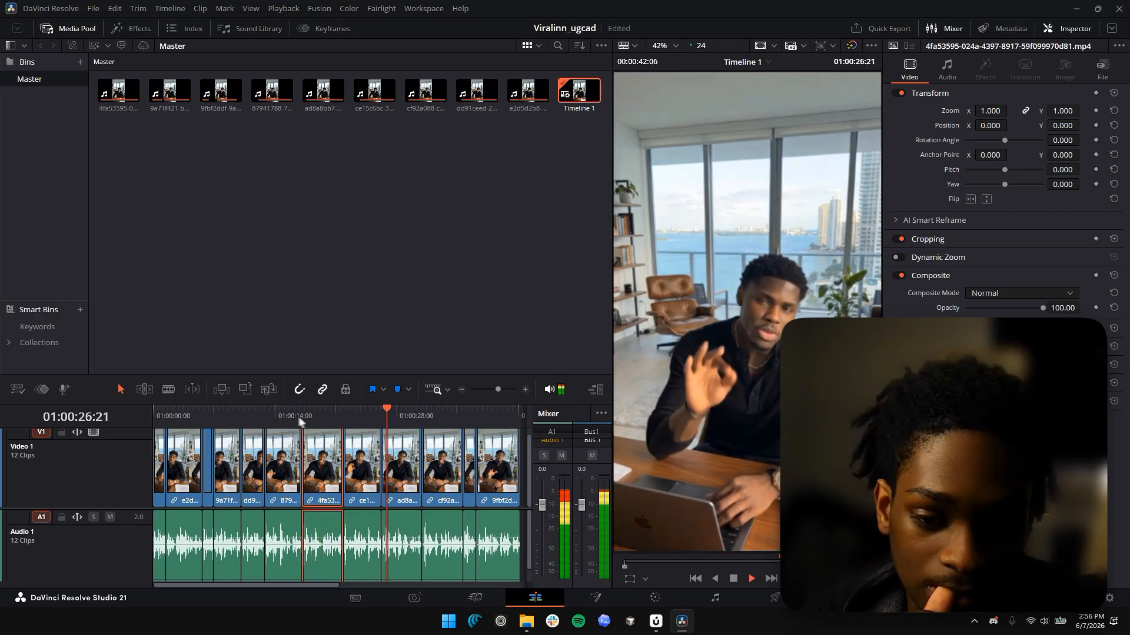
# Step: Select all the timeline clips, set their zoom to 1.020, and return the playhead to the start
pyautogui.click(419, 463)
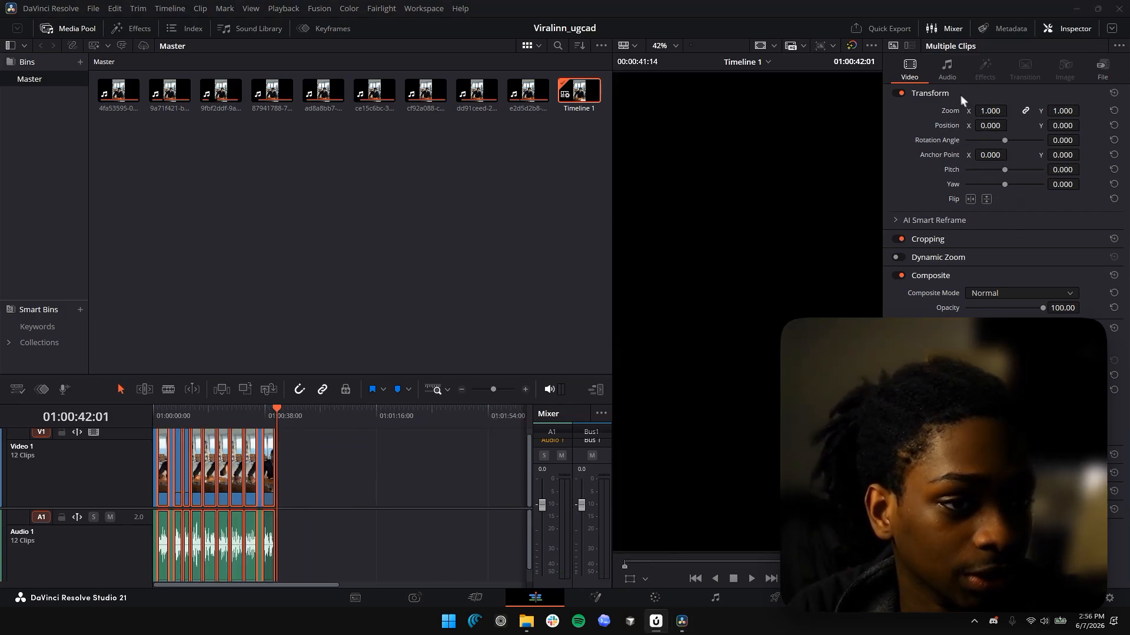
pyautogui.click(217, 416)
pyautogui.moveTo(990, 111); pyautogui.dragTo(992, 111)
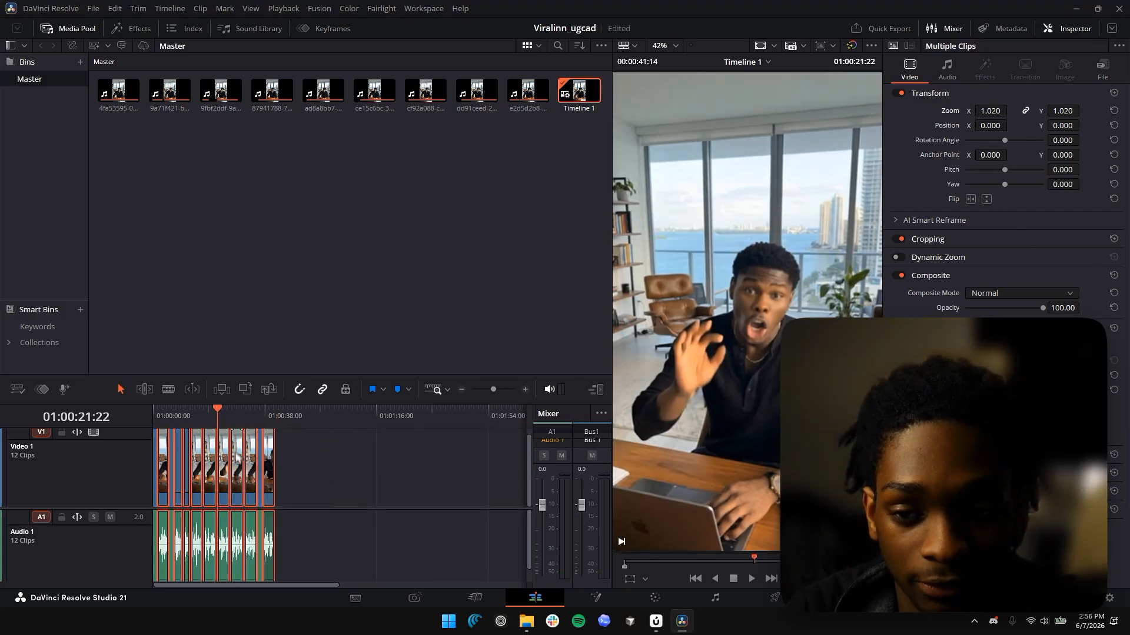
pyautogui.scroll(-4, 222, 488)
pyautogui.moveTo(164, 418); pyautogui.dragTo(139, 426)
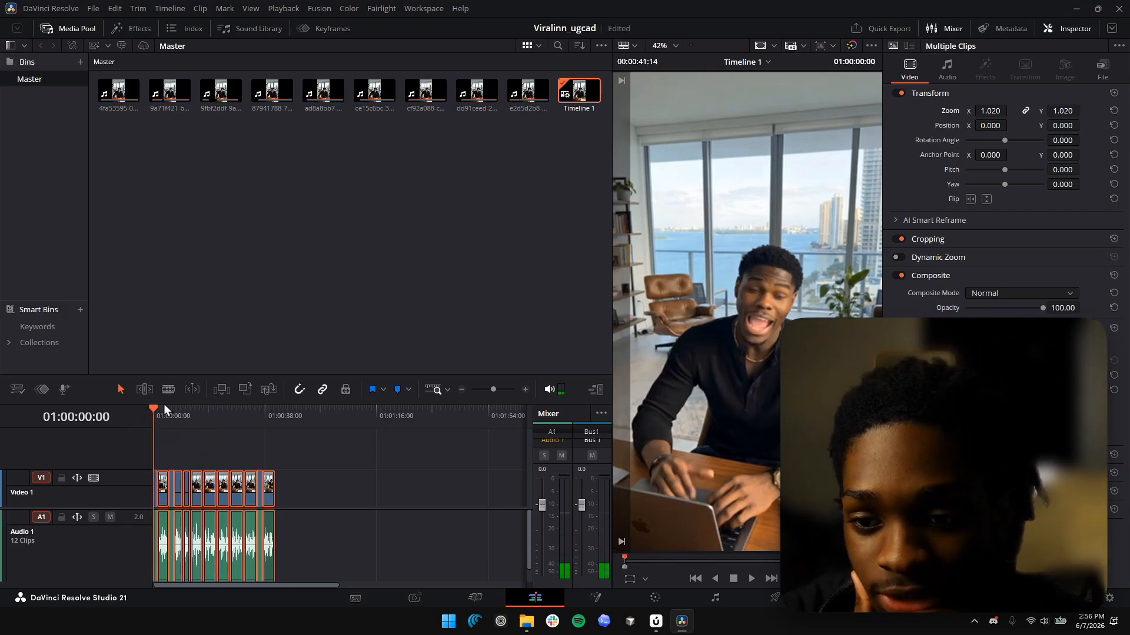
# Step: Add an Adjustment Clip from the favorite effects on a new video track at the timeline's start and apply MagicZoomV3 to it
pyautogui.click(186, 460)
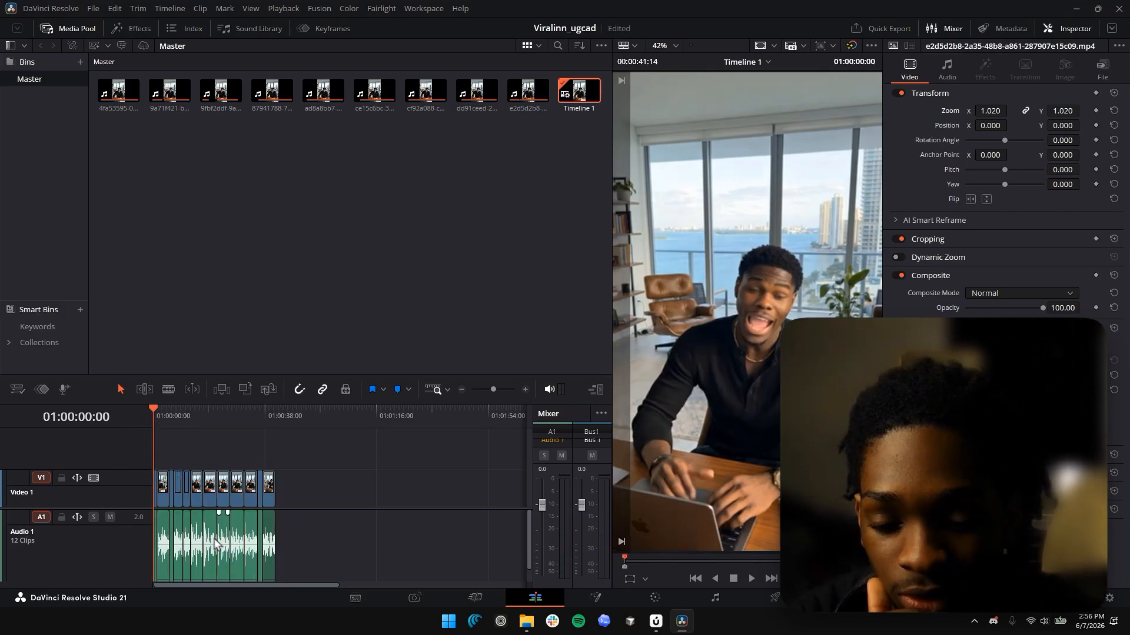
pyautogui.scroll(-5, 206, 550)
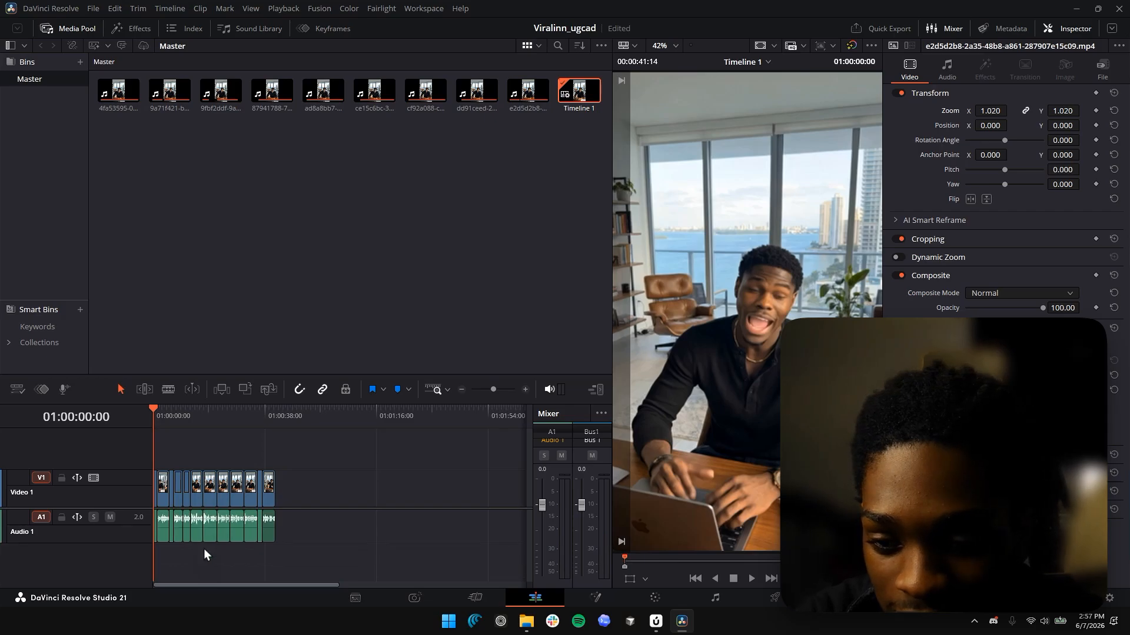
pyautogui.scroll(1, 203, 548)
pyautogui.click(131, 28)
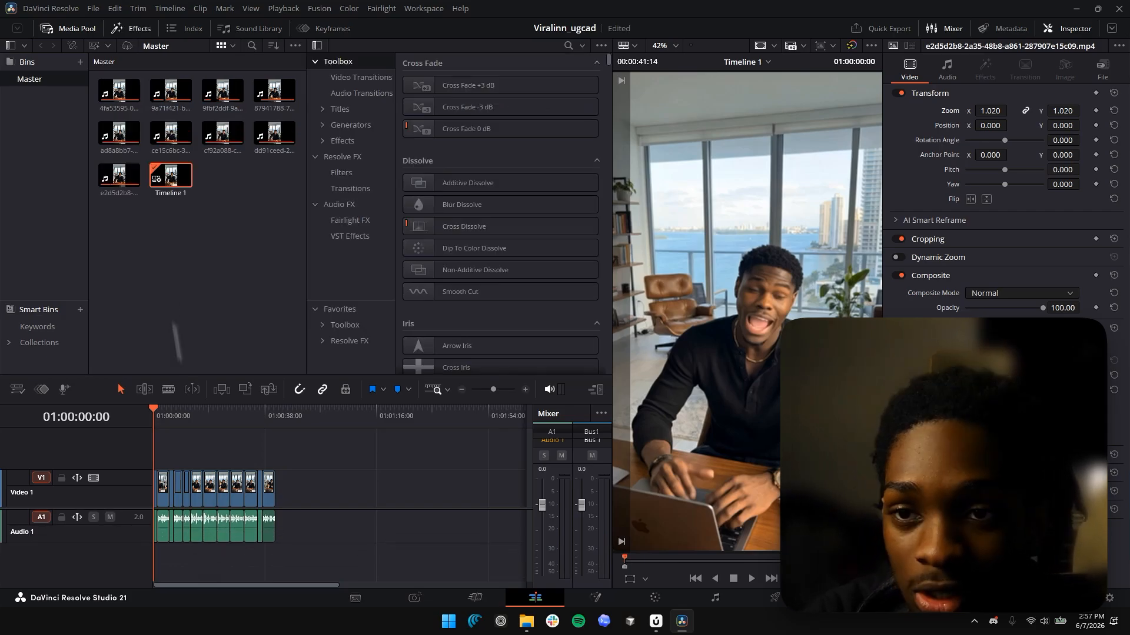
pyautogui.click(356, 307)
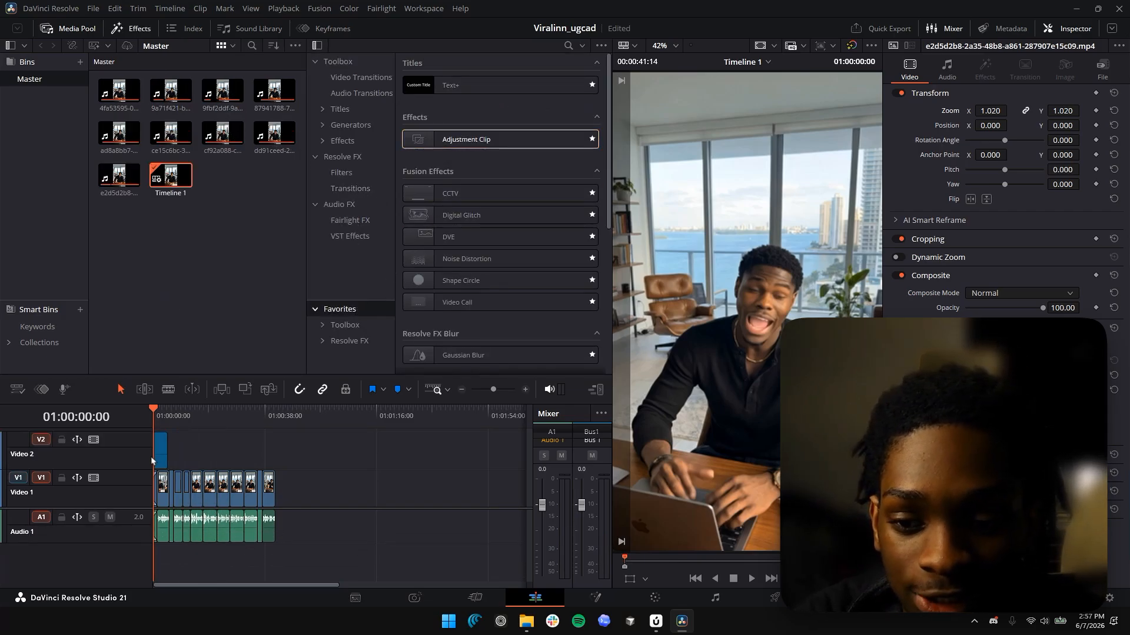
pyautogui.click(160, 451)
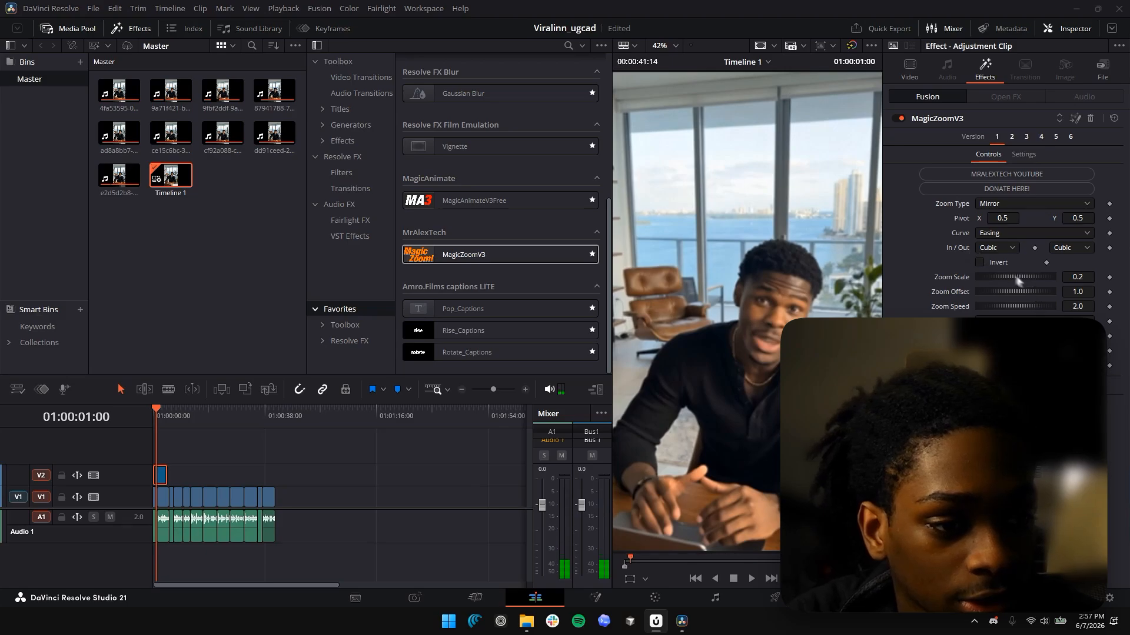
# Step: Set the adjustment clip's MagicZoomV3 pivot to X 0.532 and Y 0.28, zoom scale to 0.113, and zoom speed to 0.964
pyautogui.moveTo(1019, 276); pyautogui.dragTo(1015, 275)
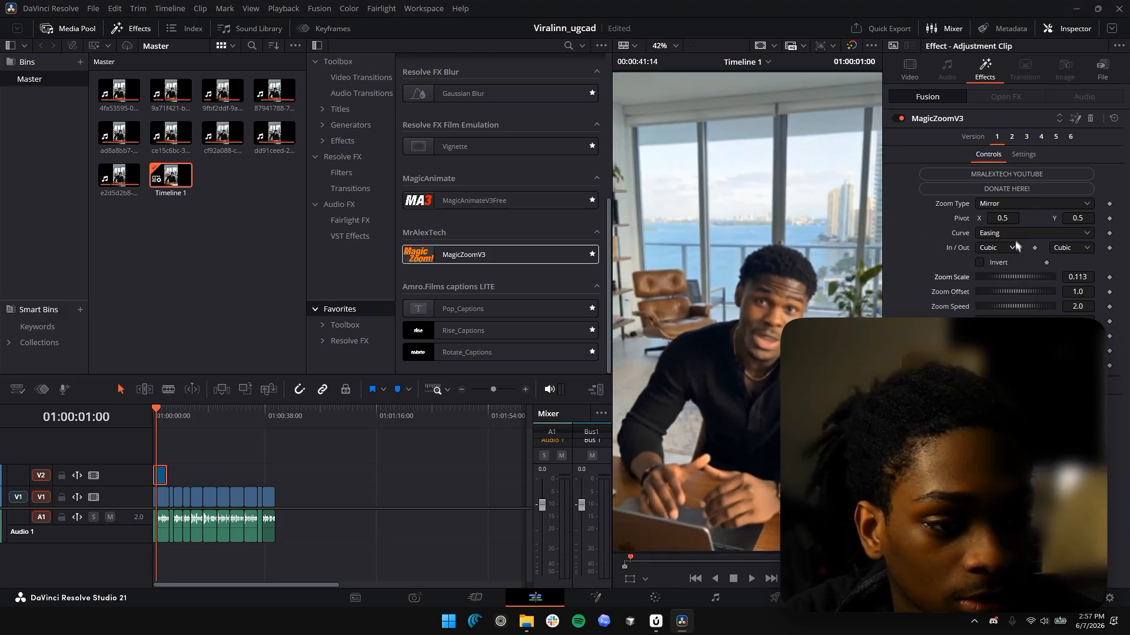
pyautogui.moveTo(1005, 219); pyautogui.dragTo(1037, 227)
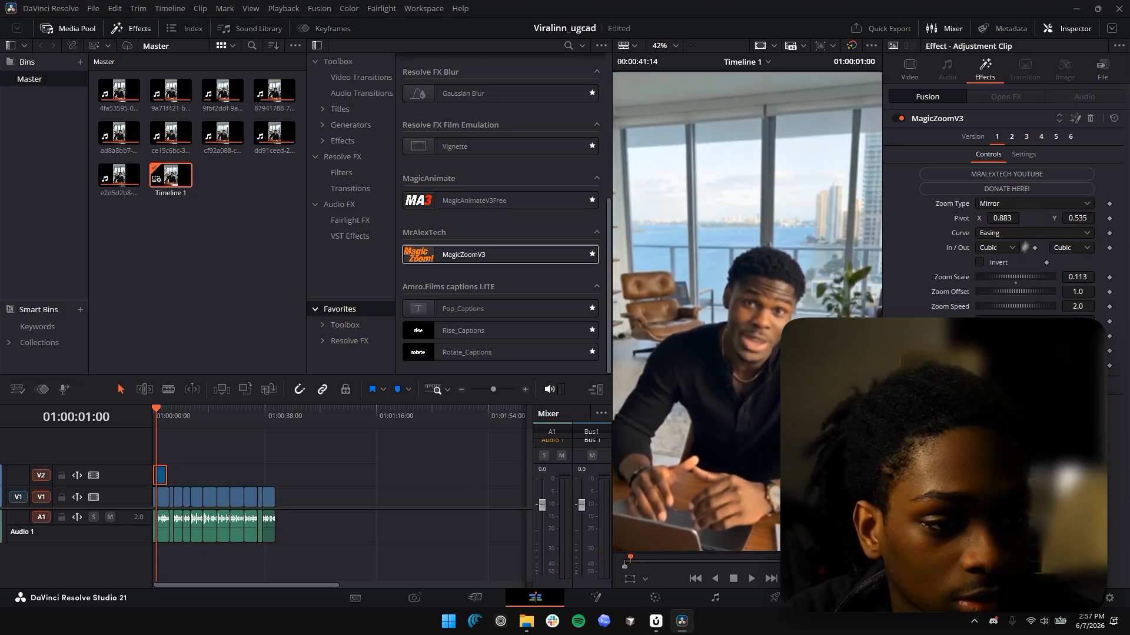
pyautogui.moveTo(1011, 278); pyautogui.dragTo(1037, 270)
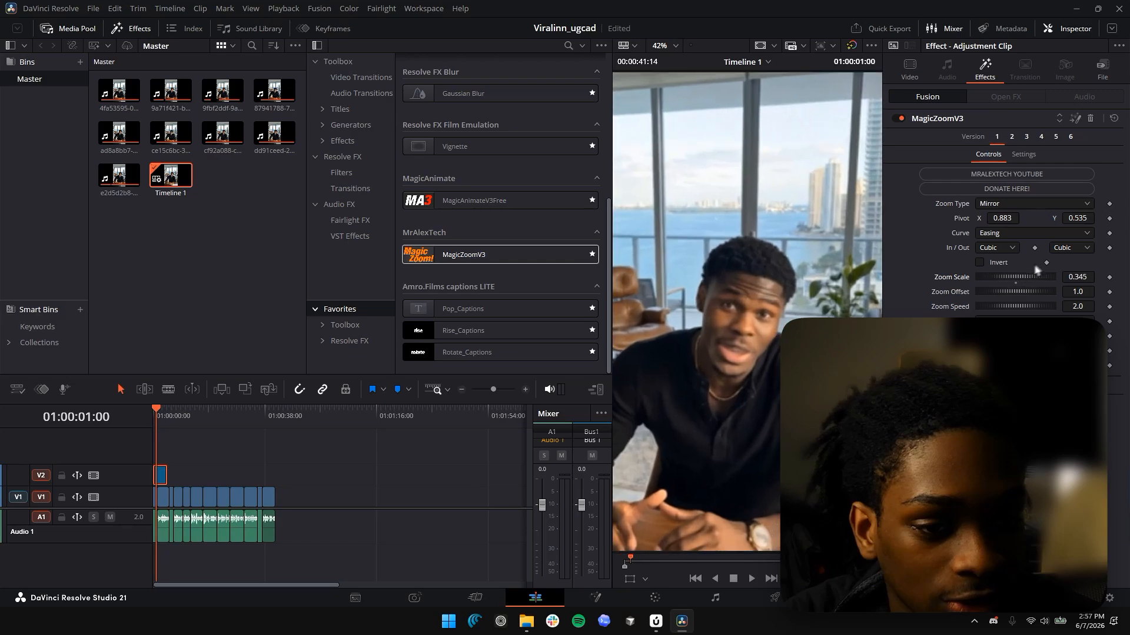
pyautogui.moveTo(1077, 218); pyautogui.dragTo(796, 210)
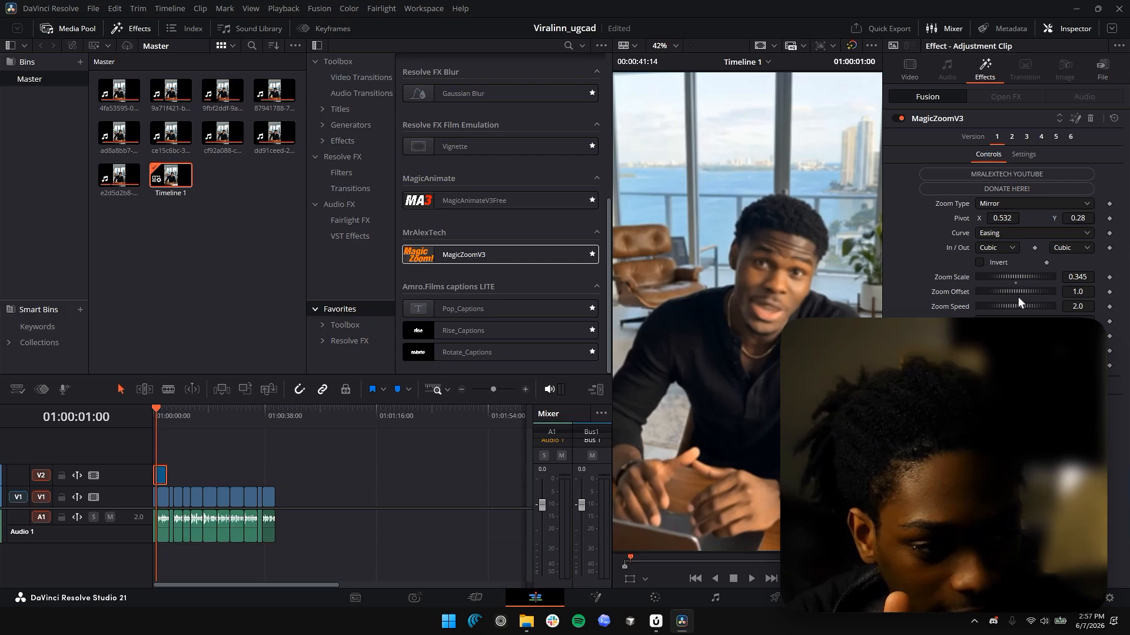
pyautogui.moveTo(1016, 306); pyautogui.dragTo(1013, 307)
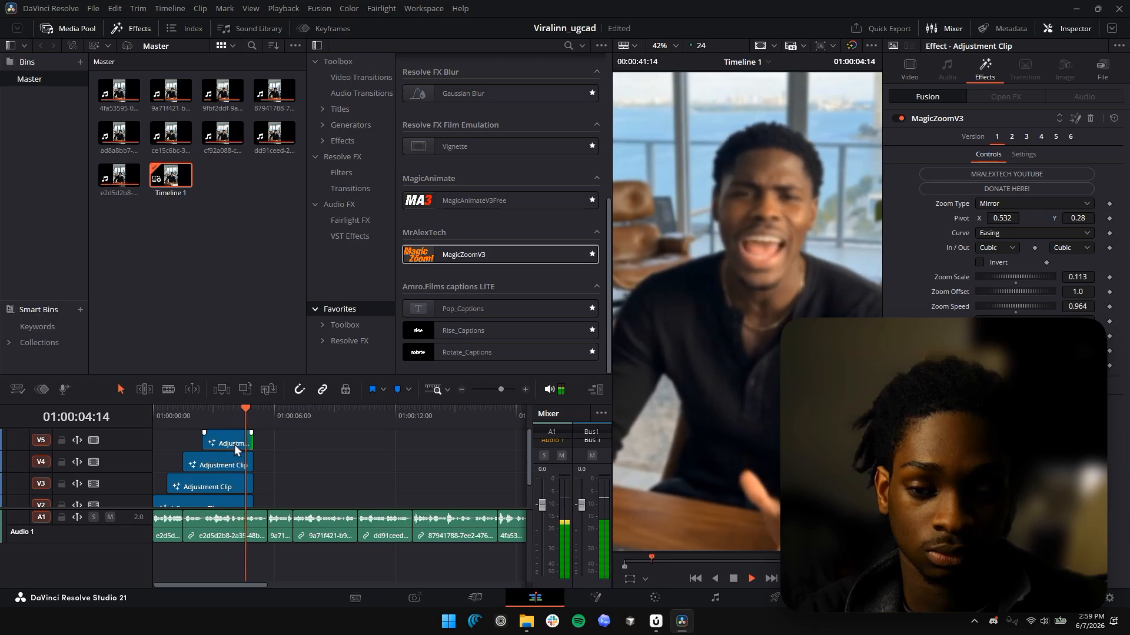
# Step: Play back the stacked zoom adjustment clips at the opening, and review the whole timeline from its start
pyautogui.press('space')
pyautogui.click(157, 414)
pyautogui.press('space')
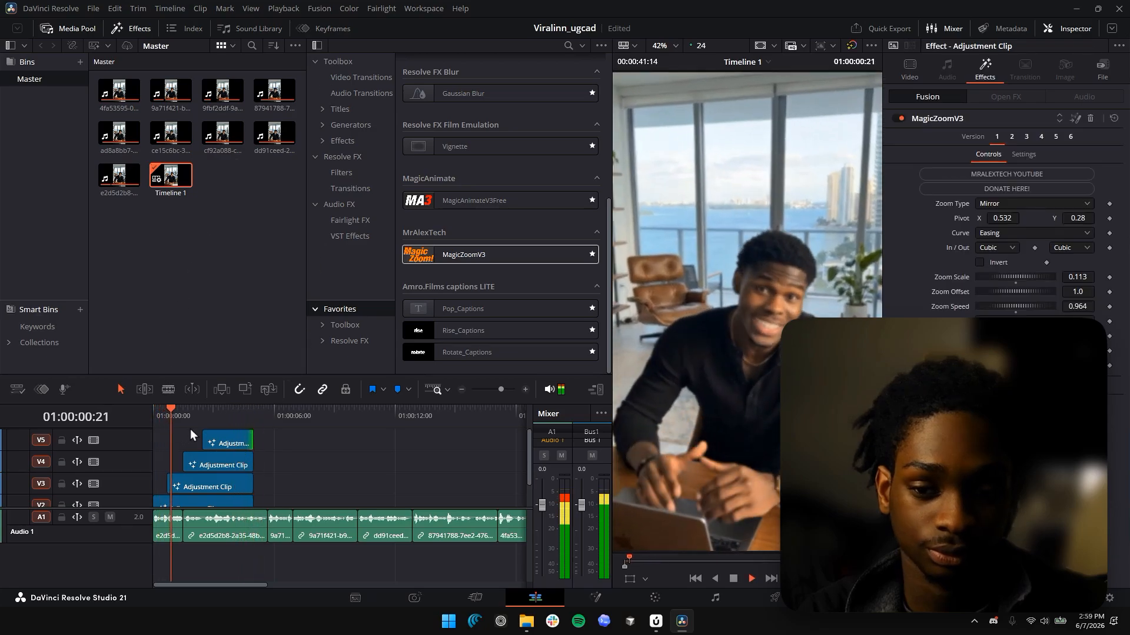
pyautogui.scroll(-2, 191, 433)
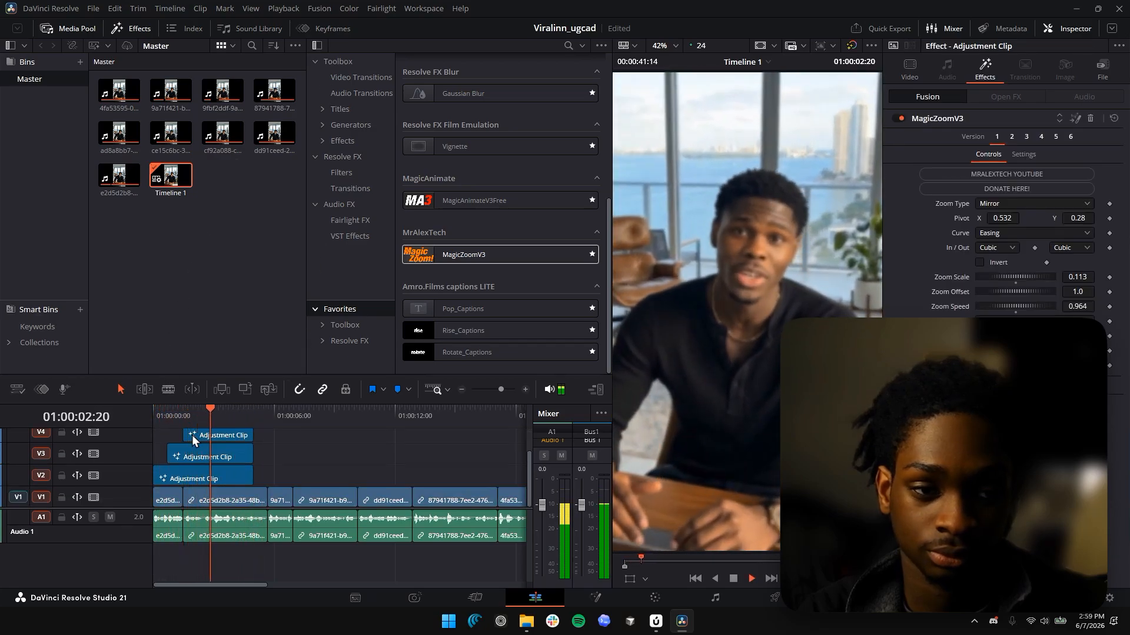
pyautogui.scroll(2, 216, 432)
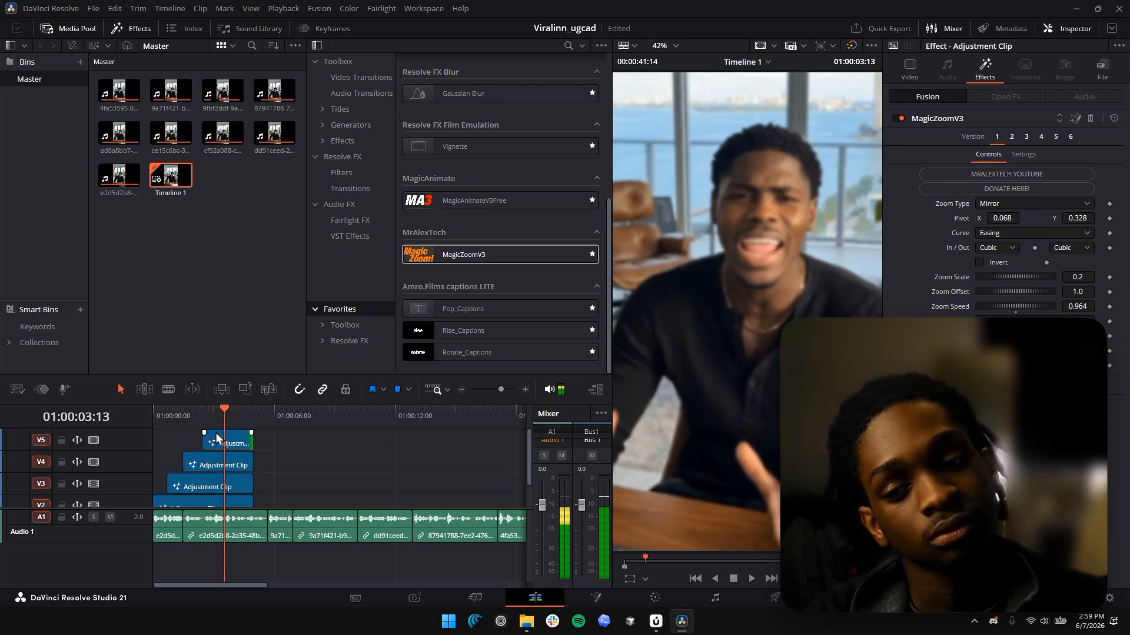
pyautogui.click(156, 414)
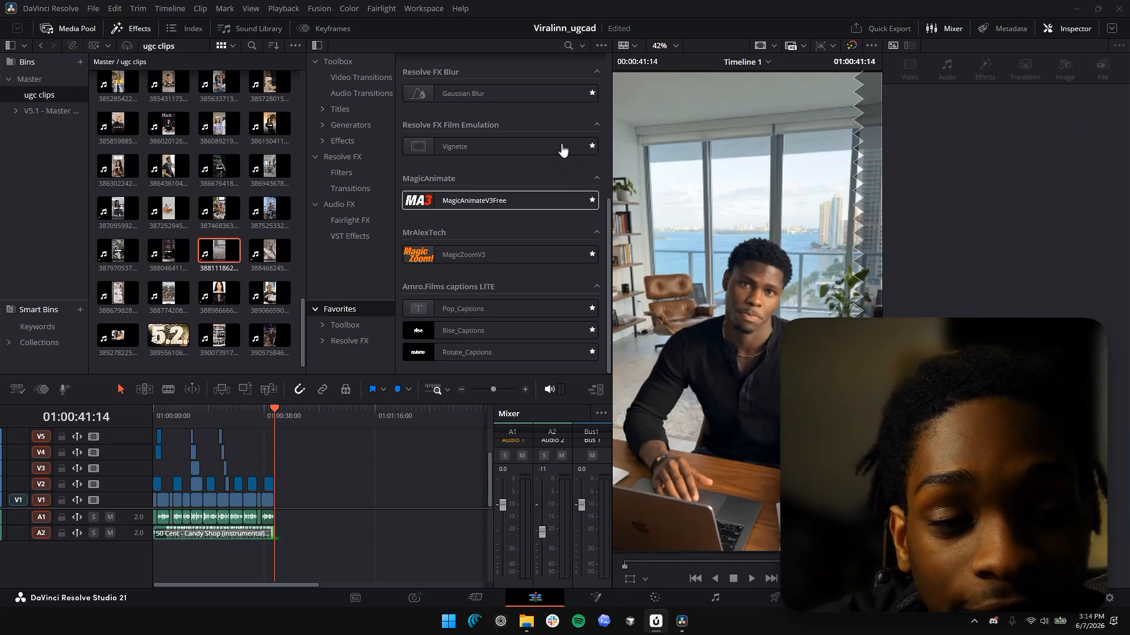
pyautogui.press('Home')
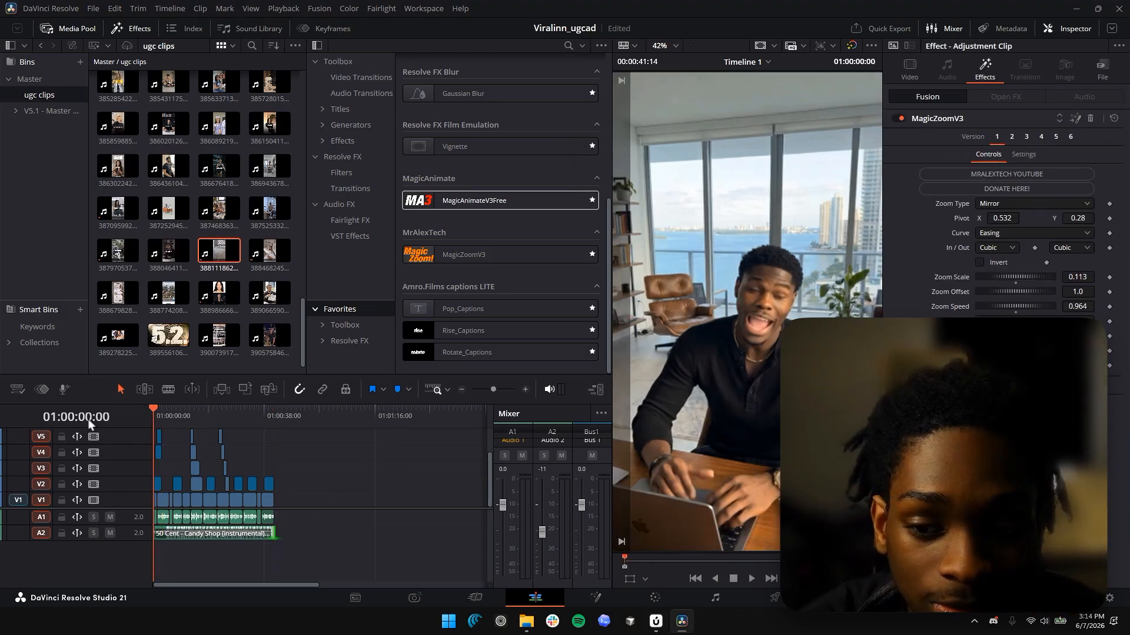
pyautogui.press('space')
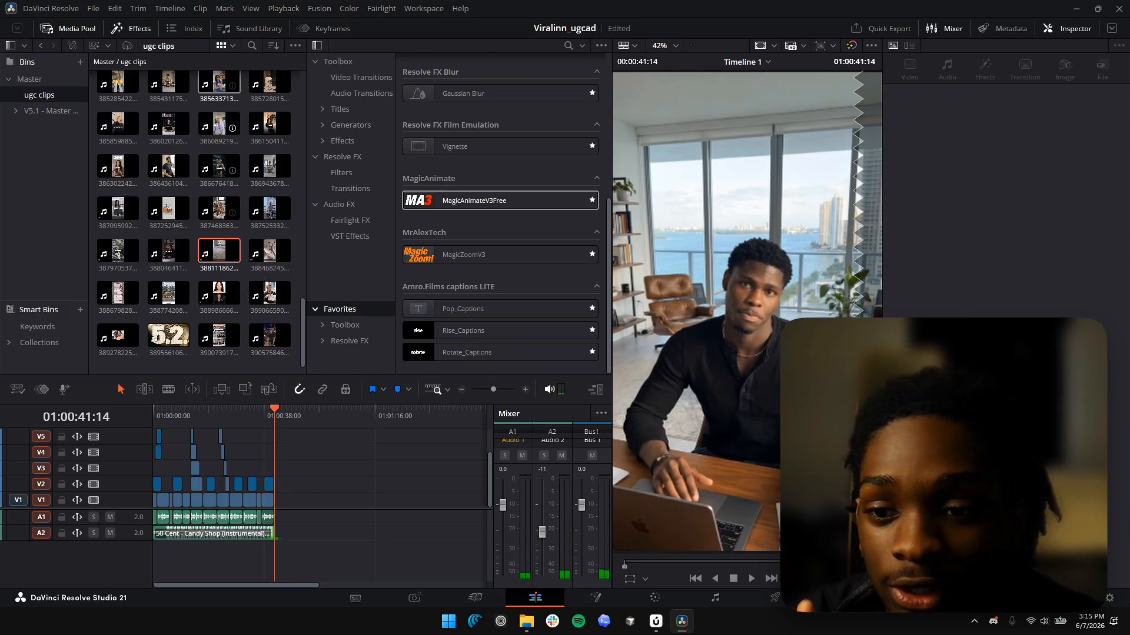
# Step: Run the AutoSubs script, postpone its update, and generate English subtitles from the Audio 1 track with the Parakeet model
pyautogui.click(423, 9)
pyautogui.moveTo(475, 352)
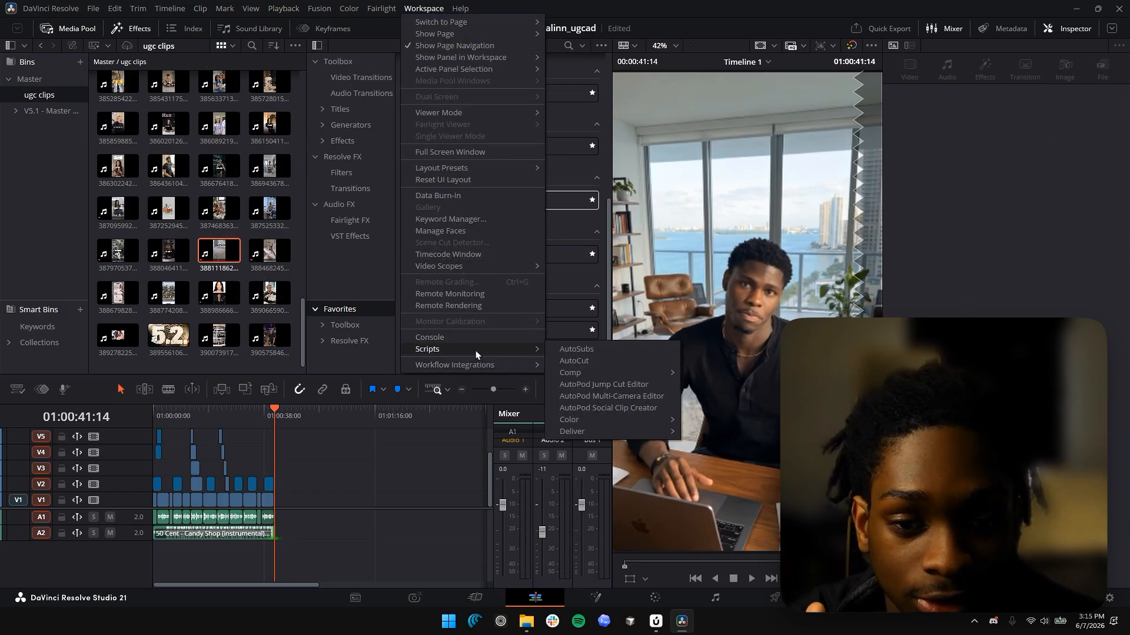
pyautogui.click(577, 350)
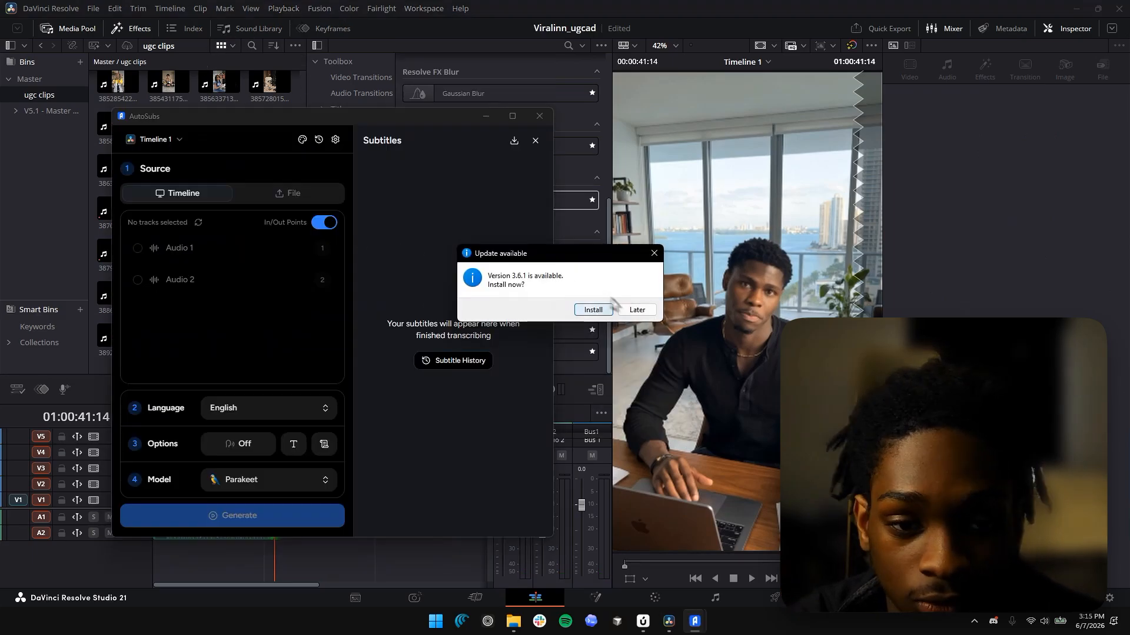
pyautogui.click(636, 308)
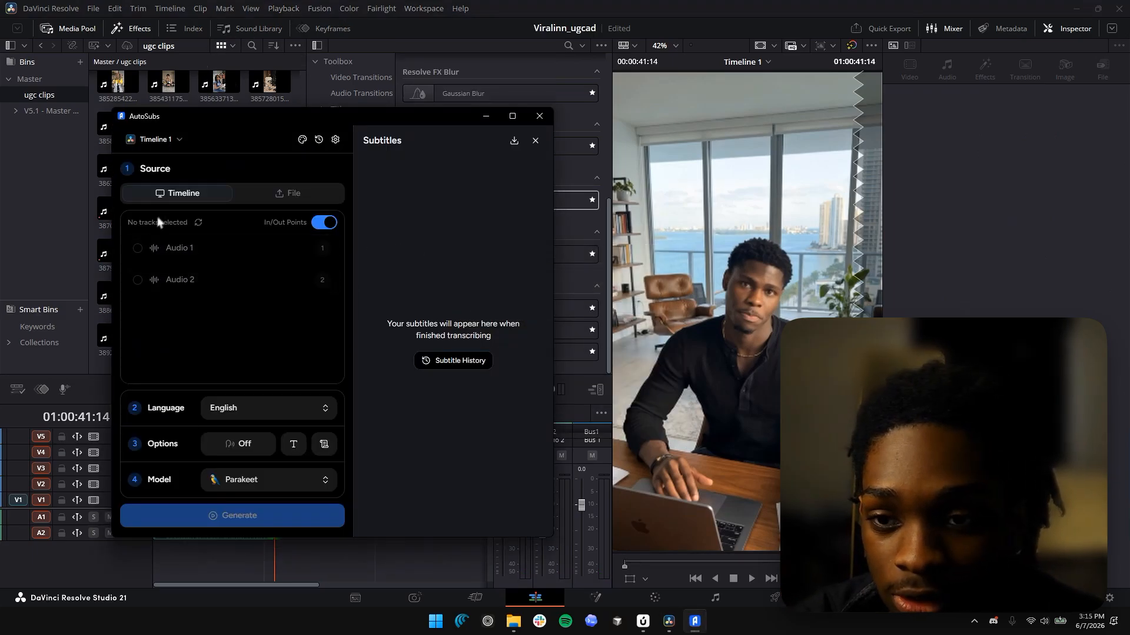
pyautogui.click(143, 260)
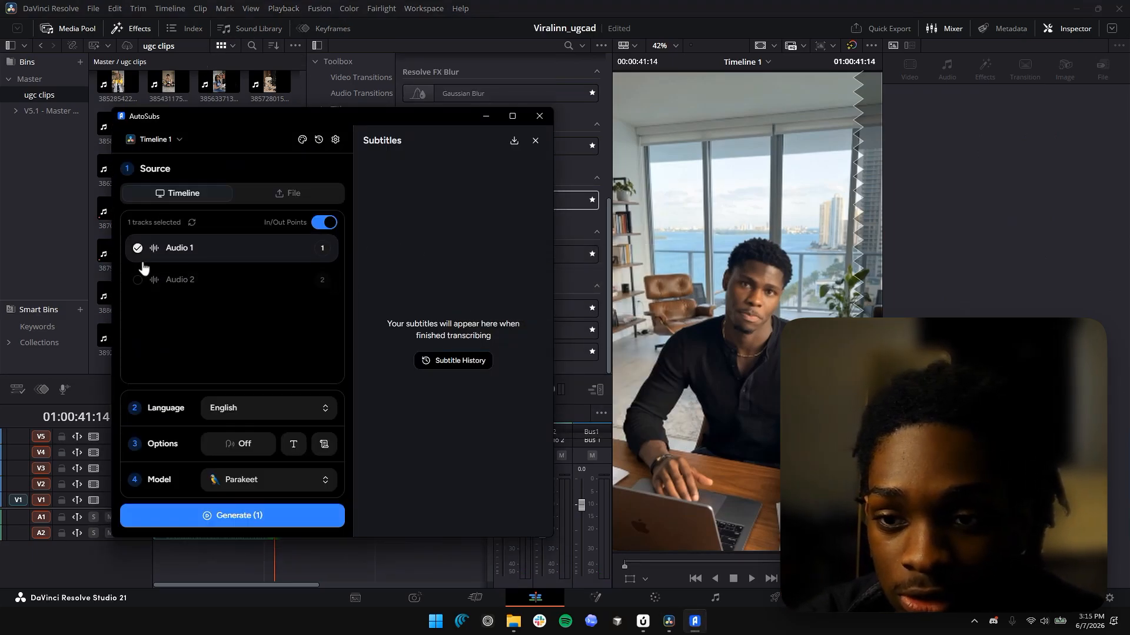
pyautogui.click(298, 518)
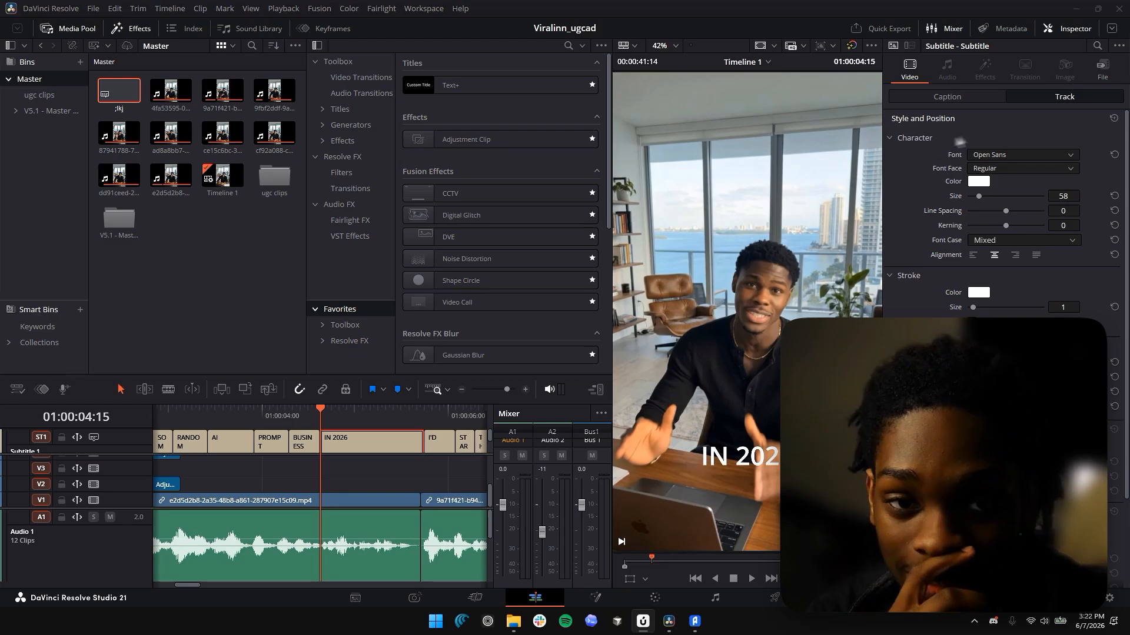
# Step: Set the subtitle track's font to Inter Black at size 70 and raise the captions toward the middle of the frame
pyautogui.click(1012, 156)
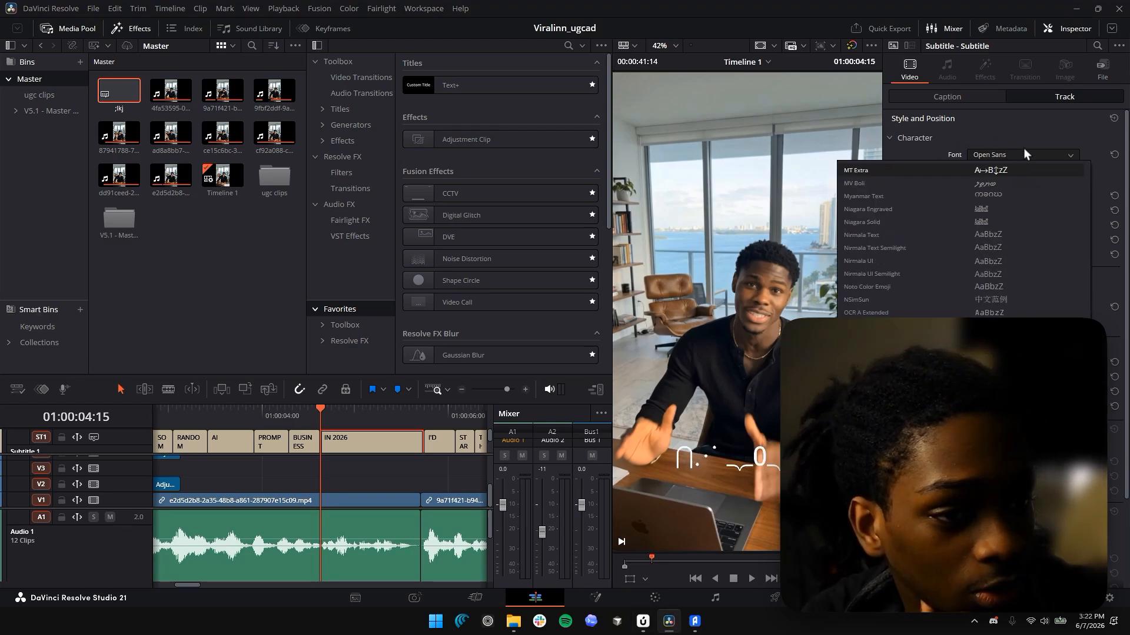
pyautogui.click(1022, 151)
pyautogui.click(1010, 151)
pyautogui.click(977, 209)
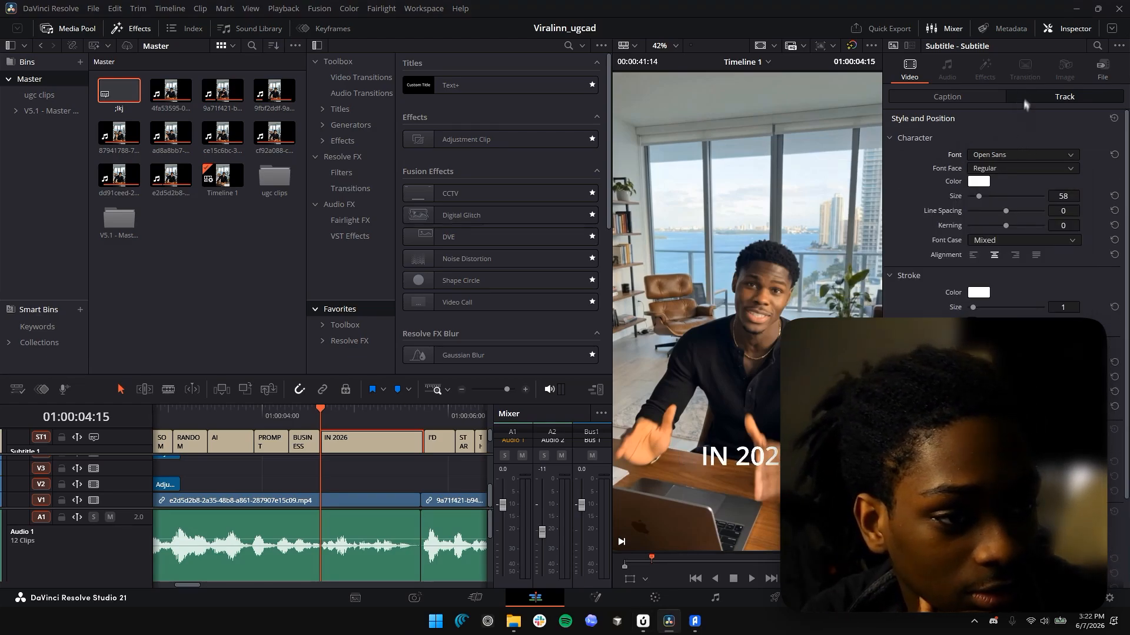
pyautogui.click(1018, 168)
pyautogui.click(996, 248)
pyautogui.click(986, 157)
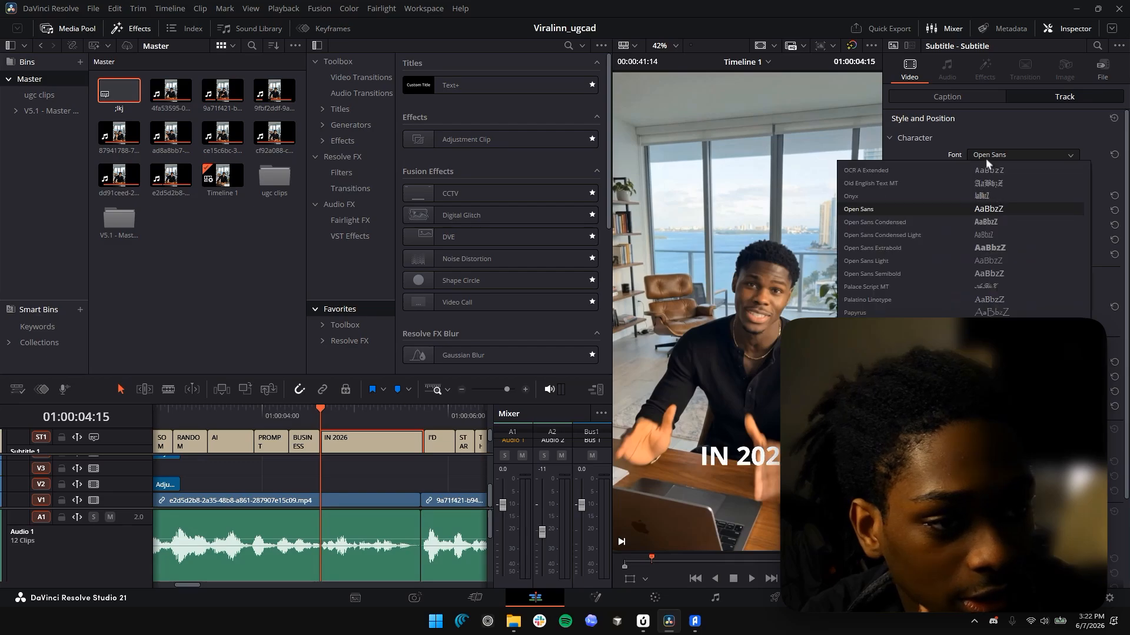
pyautogui.write('inter')
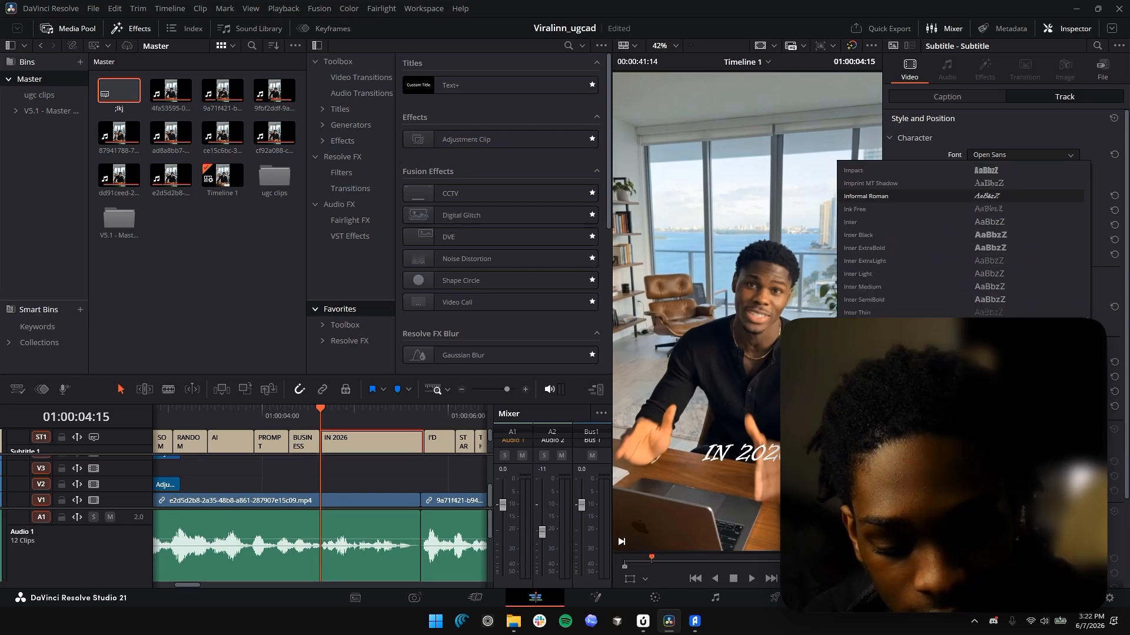
pyautogui.click(873, 234)
pyautogui.moveTo(1062, 361); pyautogui.dragTo(1090, 362)
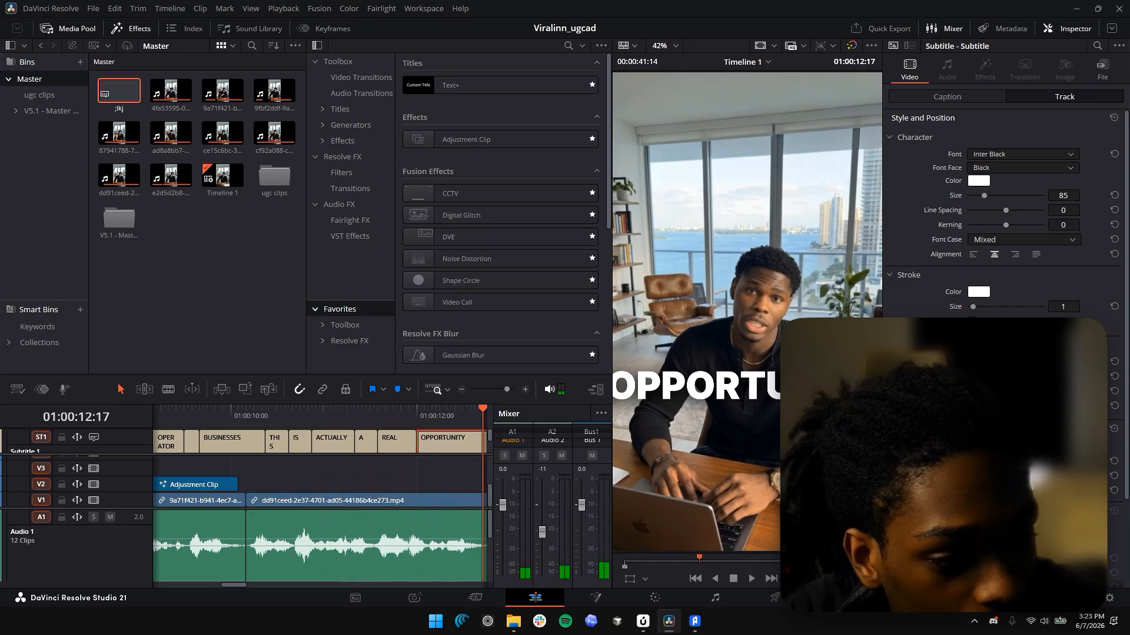
pyautogui.moveTo(981, 197); pyautogui.dragTo(981, 197)
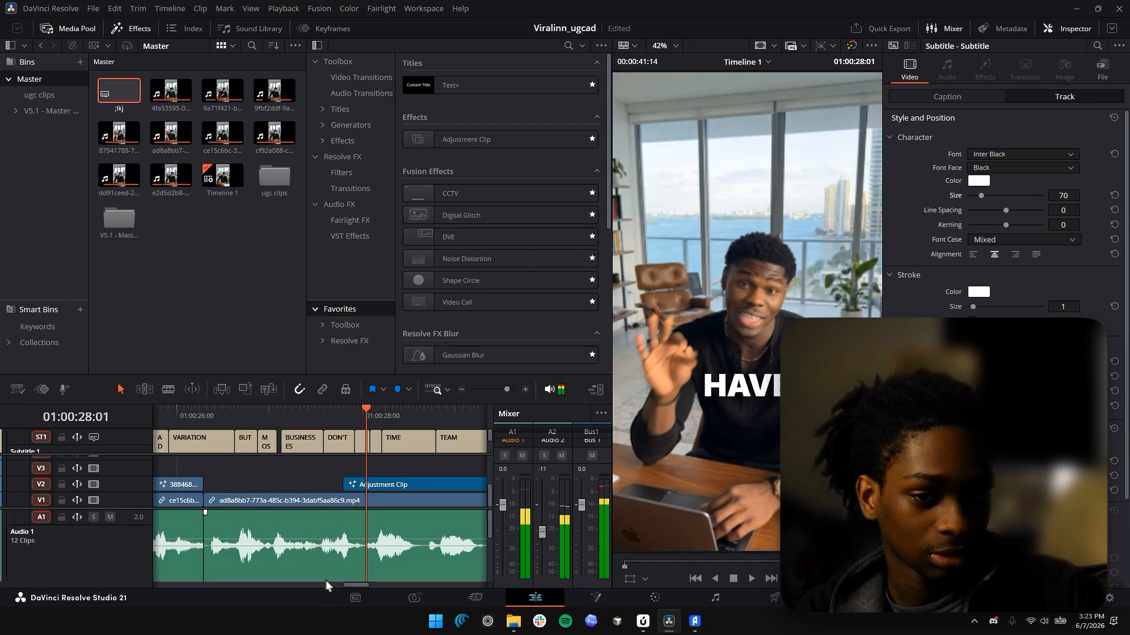
# Step: Inspect the overlaid 8794 clip on the Color page and review the subtitled timeline from its start to its end
pyautogui.hscroll(3, 272, 507)
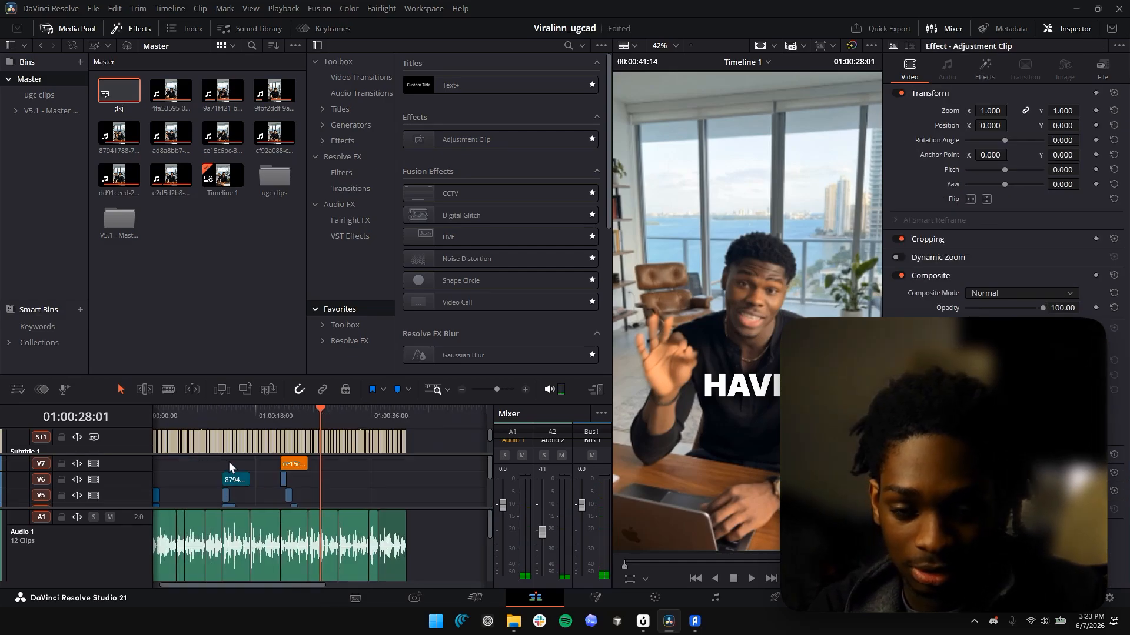
pyautogui.click(226, 413)
pyautogui.click(654, 600)
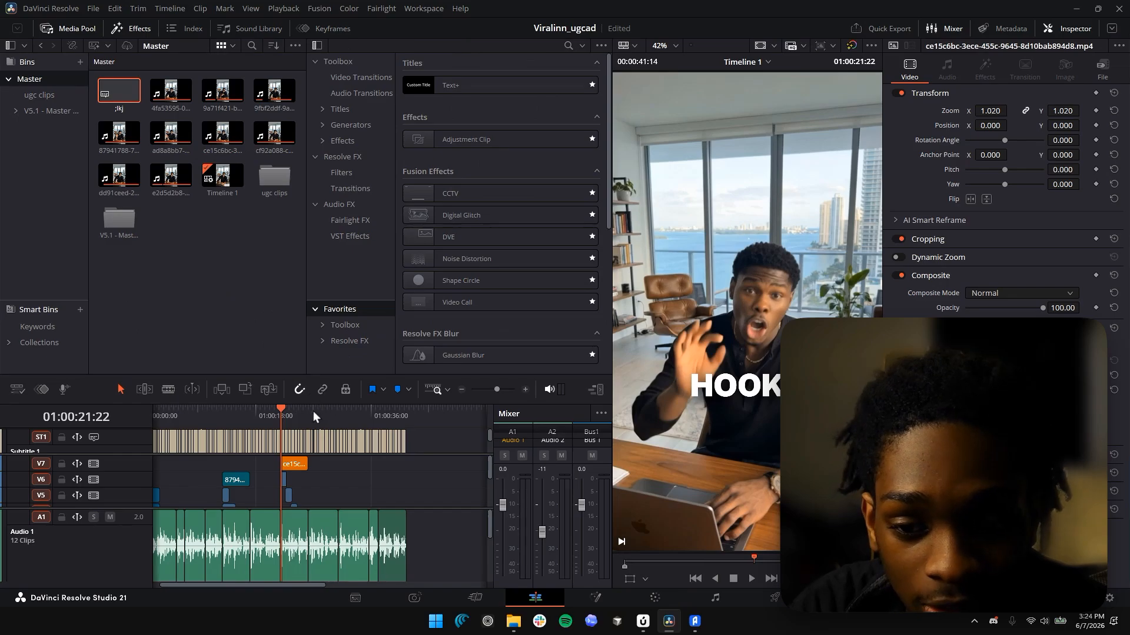
pyautogui.moveTo(307, 413); pyautogui.dragTo(152, 415)
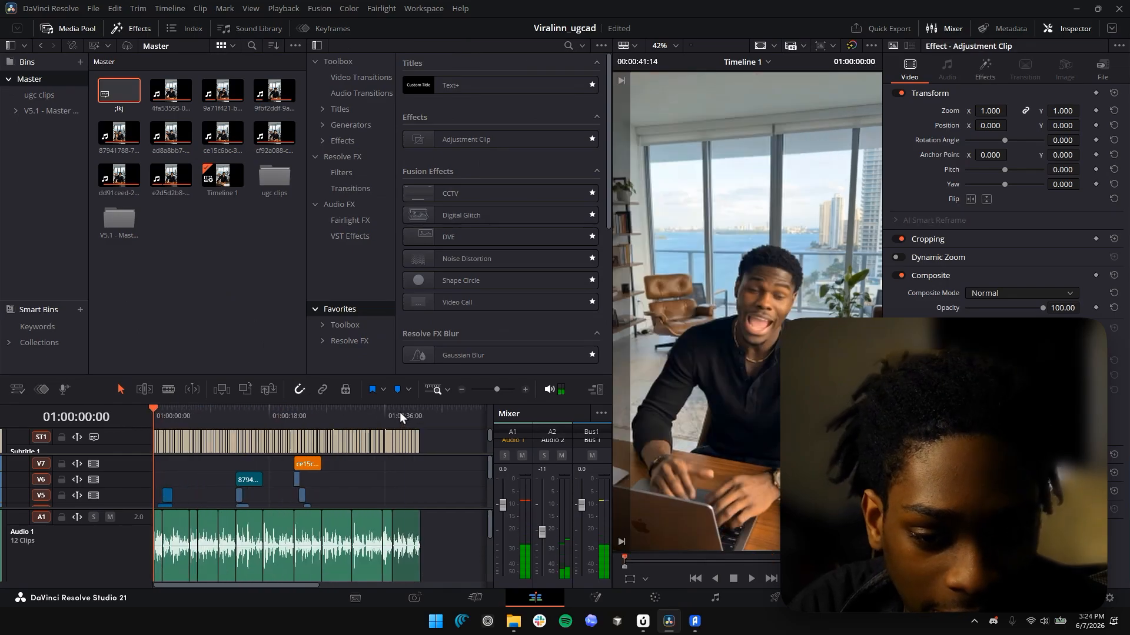
pyautogui.click(399, 412)
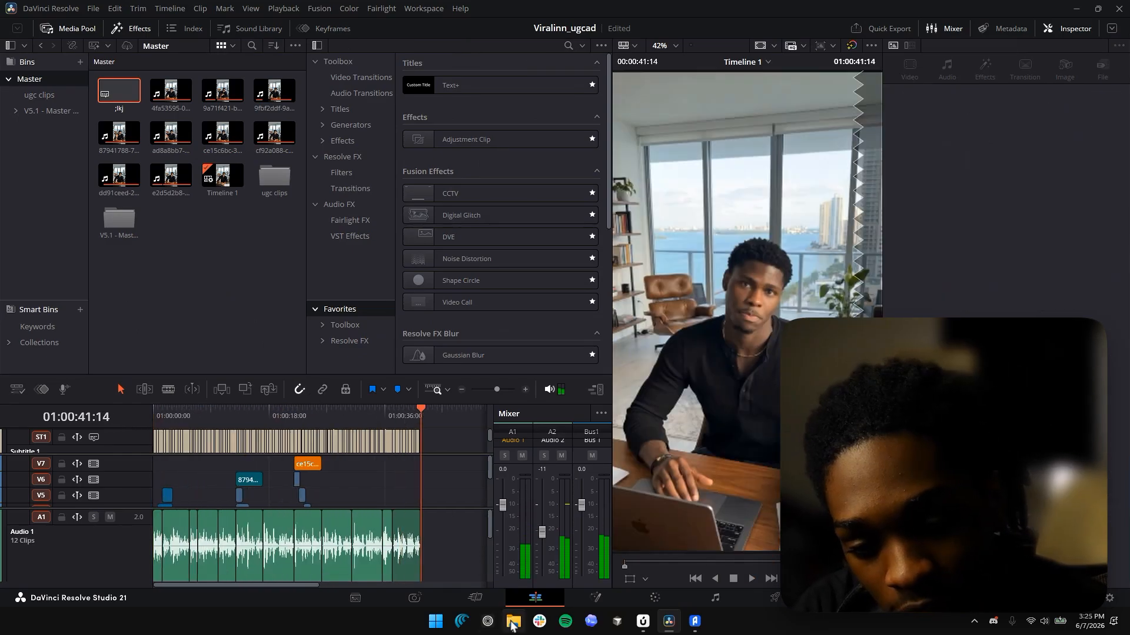
# Step: Switch to the Comet browser, open the Viralin site, and view the avatar video cards on the Untitled Canvas
pyautogui.click(513, 621)
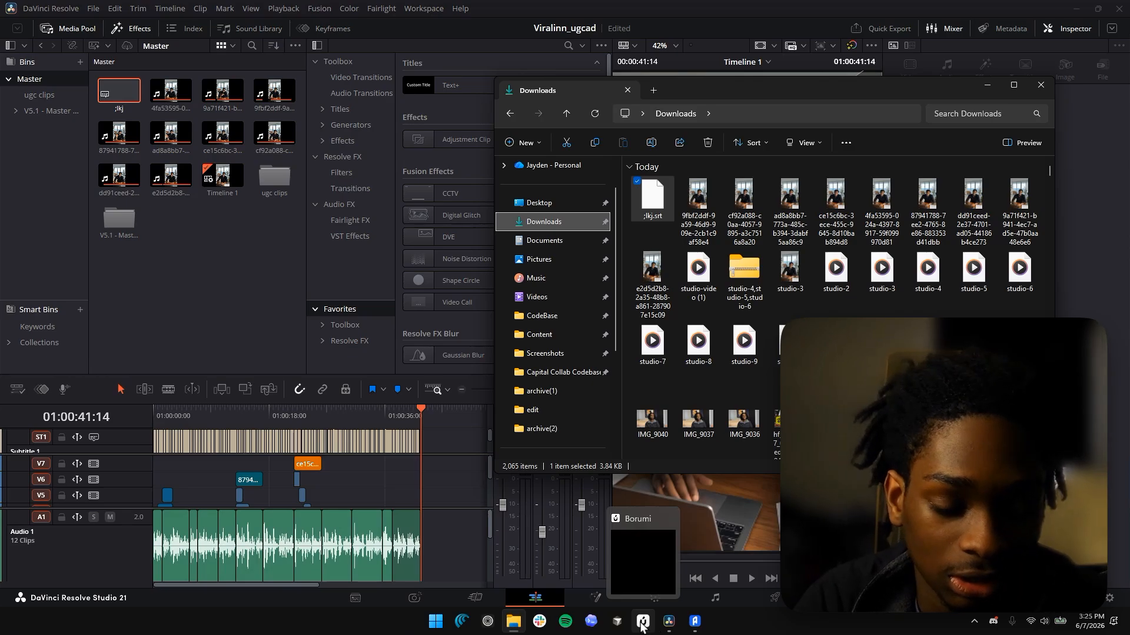
pyautogui.click(463, 622)
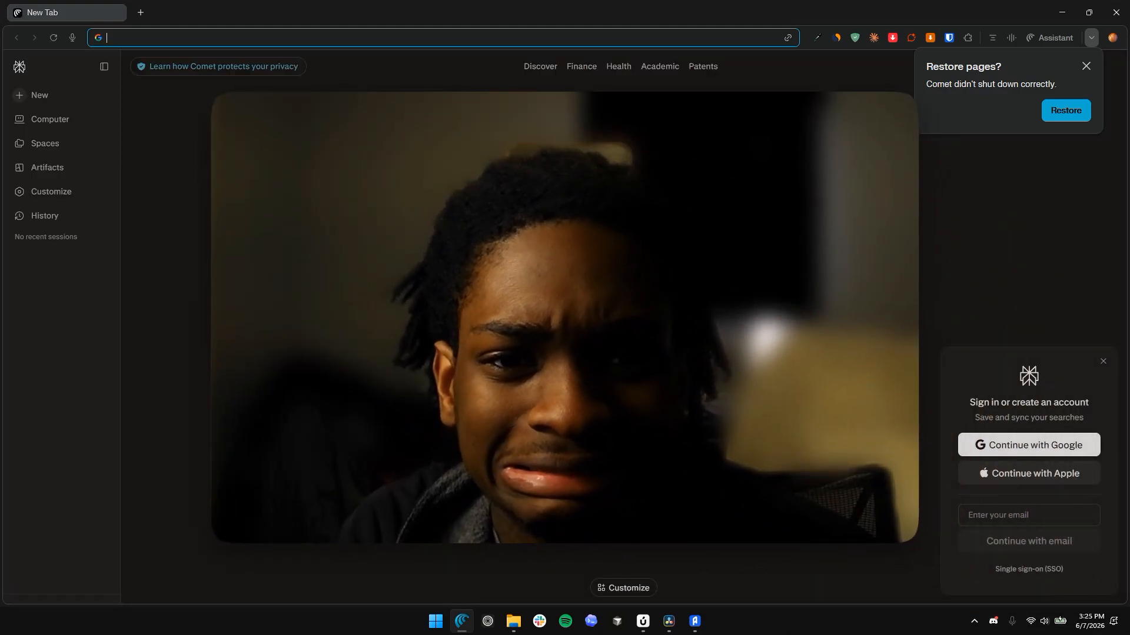
pyautogui.write('vir')
pyautogui.press('Return')
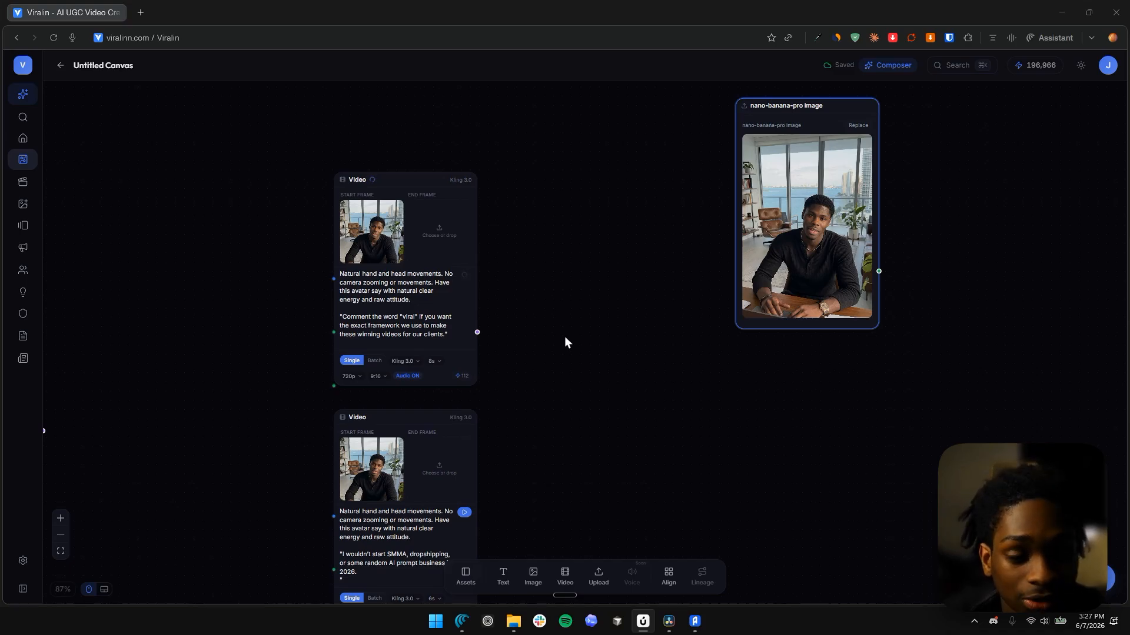
pyautogui.scroll(-5, 288, 303)
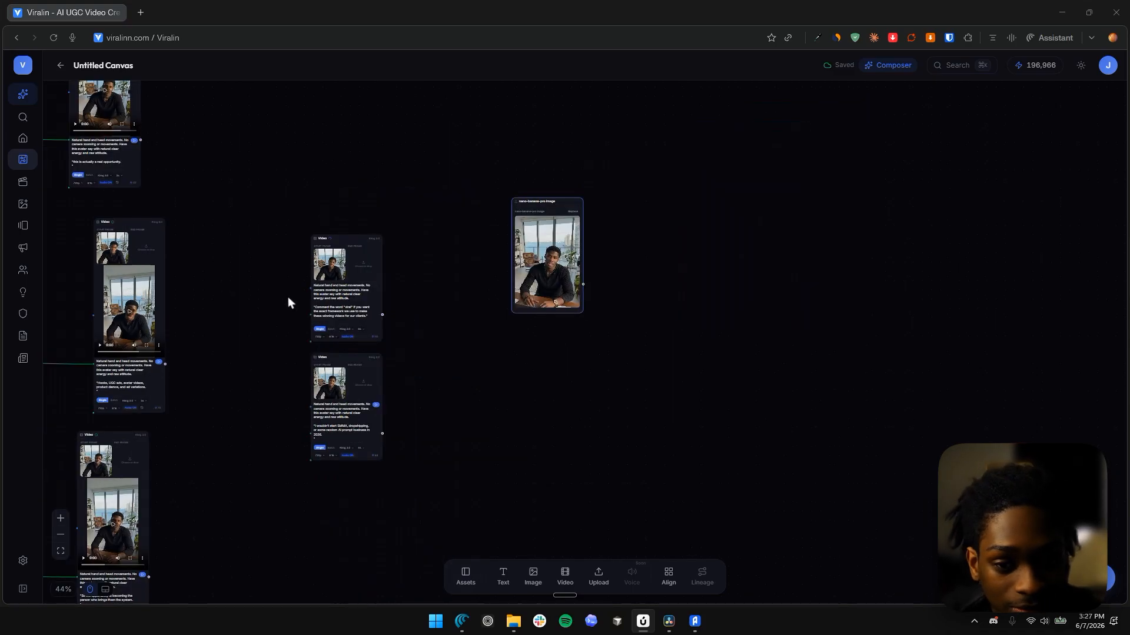
# Step: Browse the platform avatars and add the [ai image] vivian avatar to the canvas
pyautogui.moveTo(227, 269); pyautogui.dragTo(718, 278)
pyautogui.scroll(1, 338, 264)
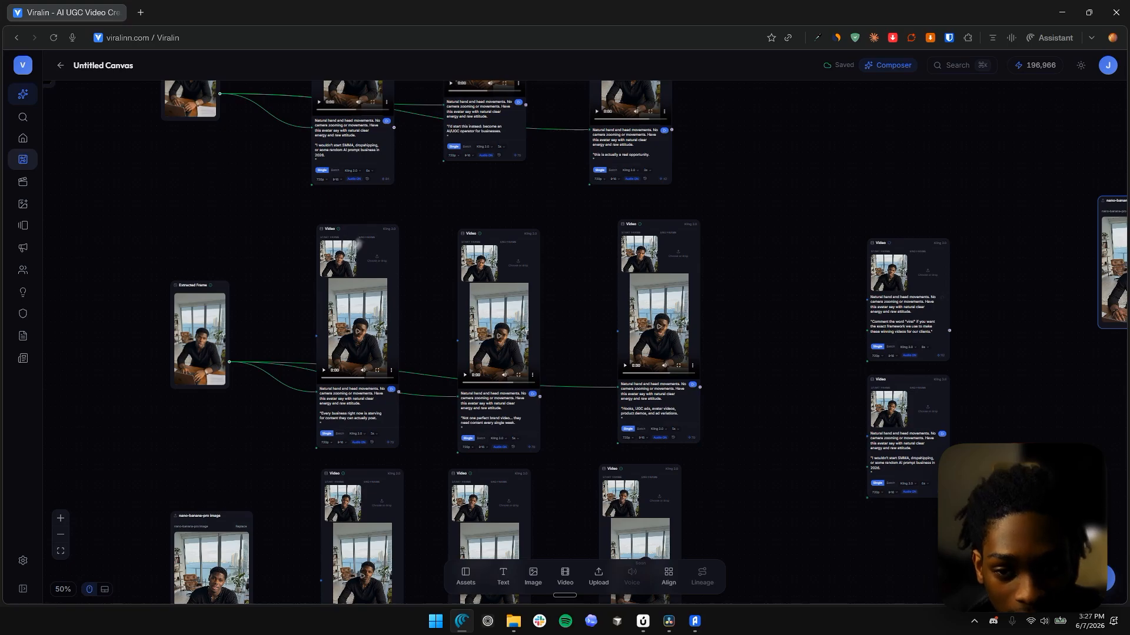
pyautogui.moveTo(279, 234); pyautogui.dragTo(342, 355)
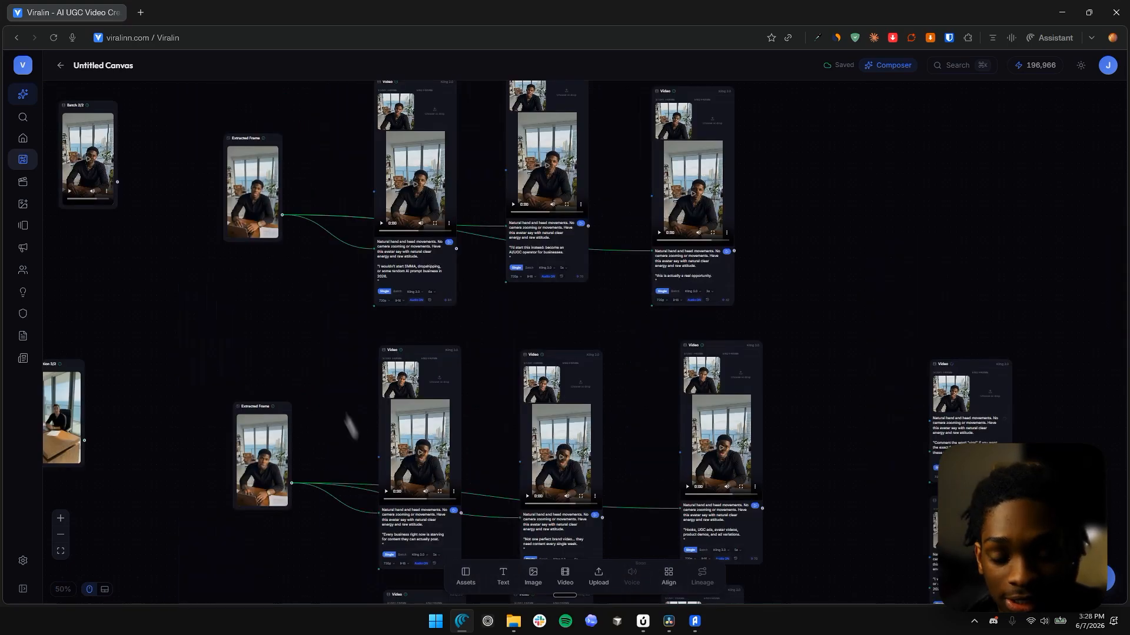
pyautogui.click(464, 575)
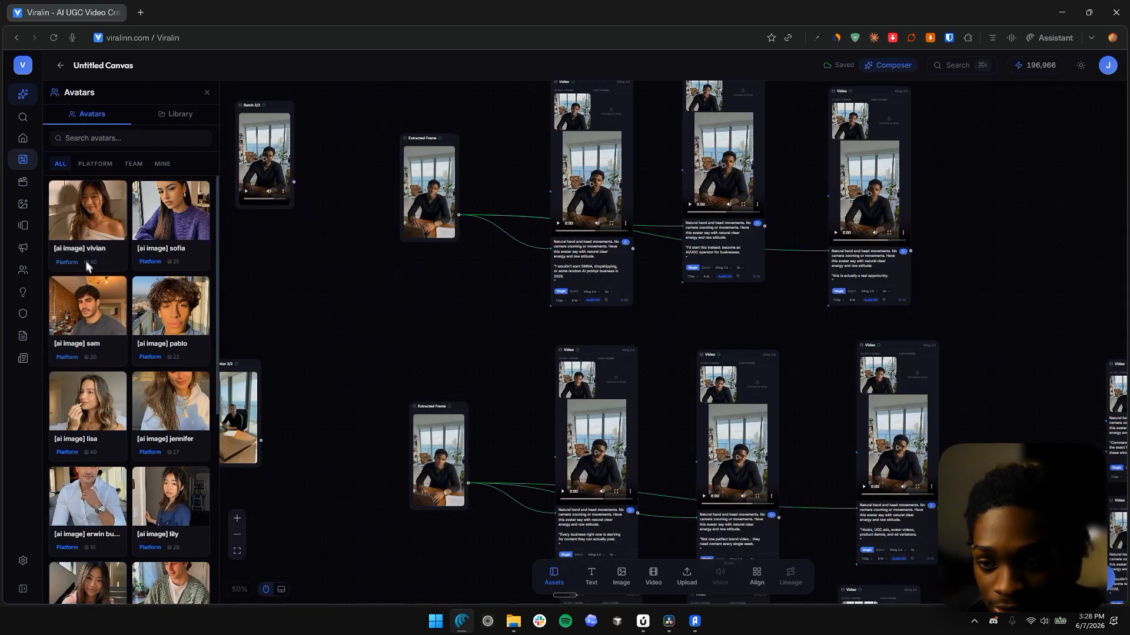
pyautogui.click(112, 255)
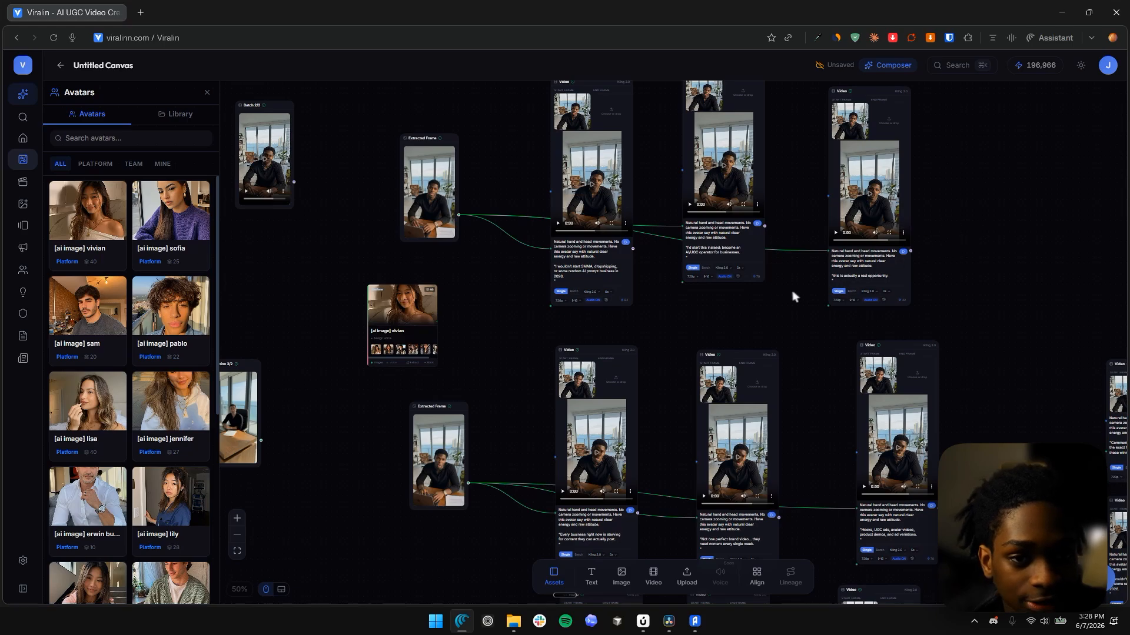
# Step: Examine the [ai image] vivian card's image thumbnails up close and its place among the video nodes
pyautogui.scroll(-3, 788, 293)
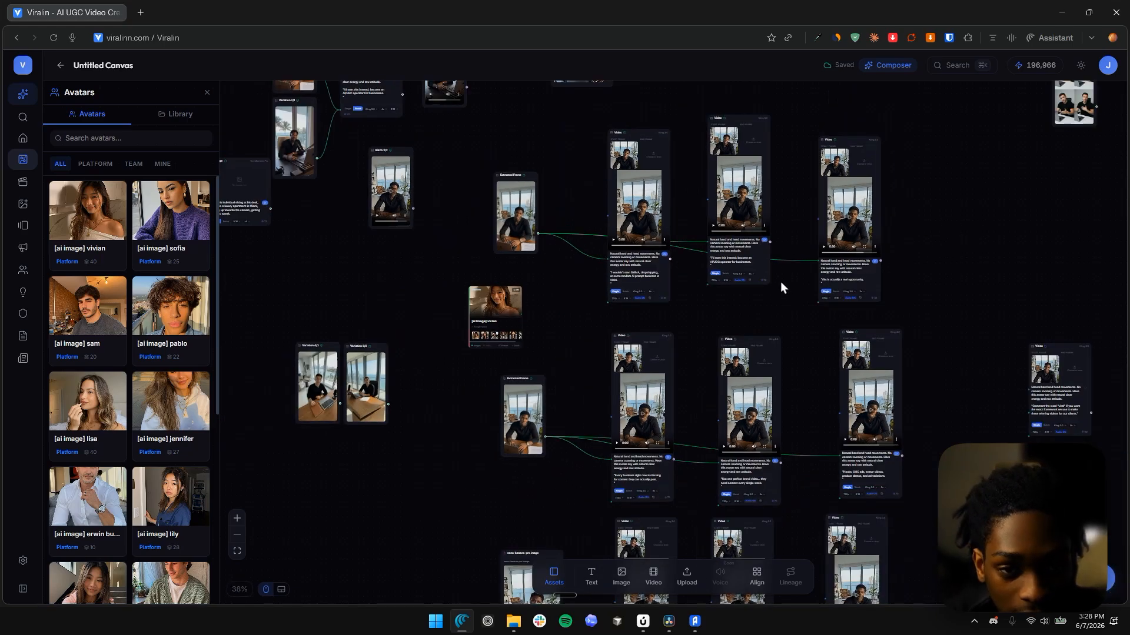
pyautogui.click(497, 316)
pyautogui.click(403, 291)
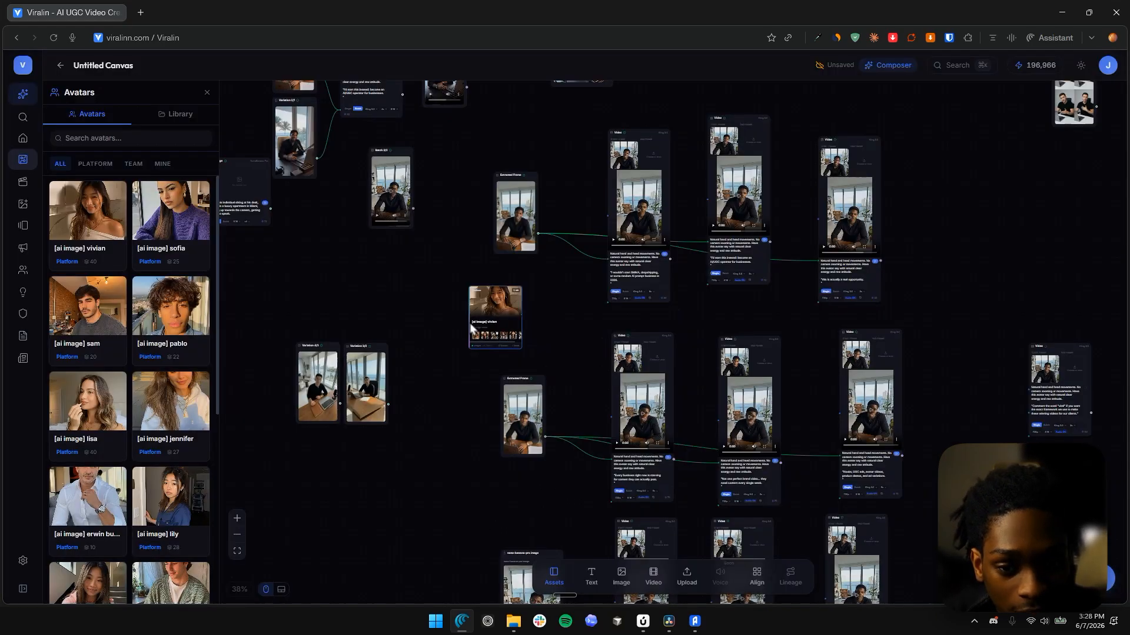
pyautogui.scroll(-3, 879, 236)
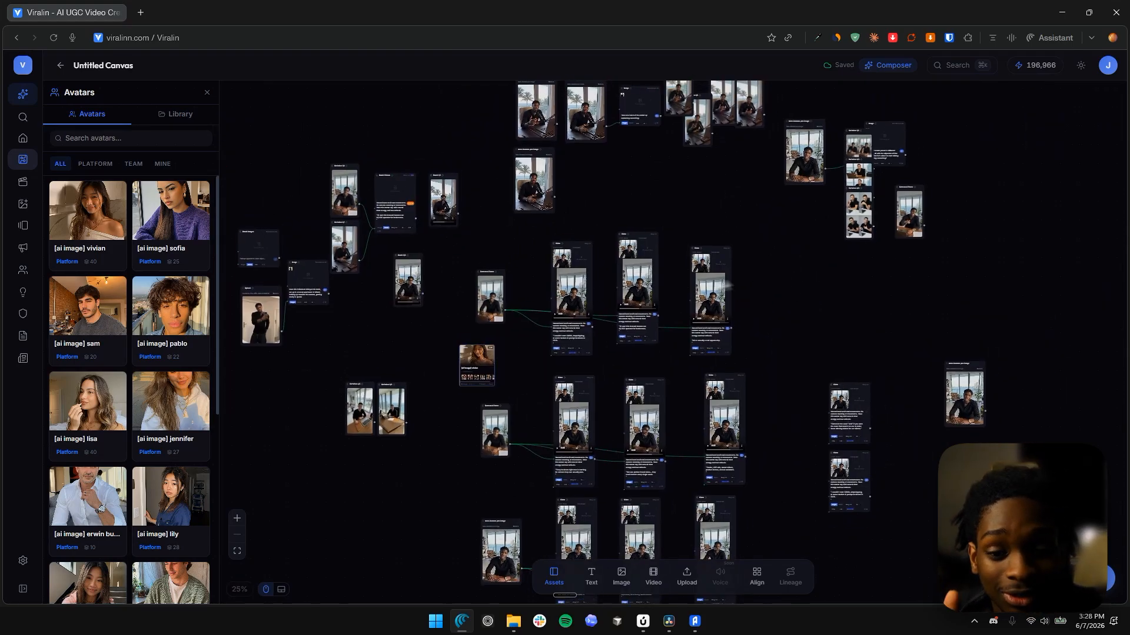
pyautogui.scroll(4, 452, 325)
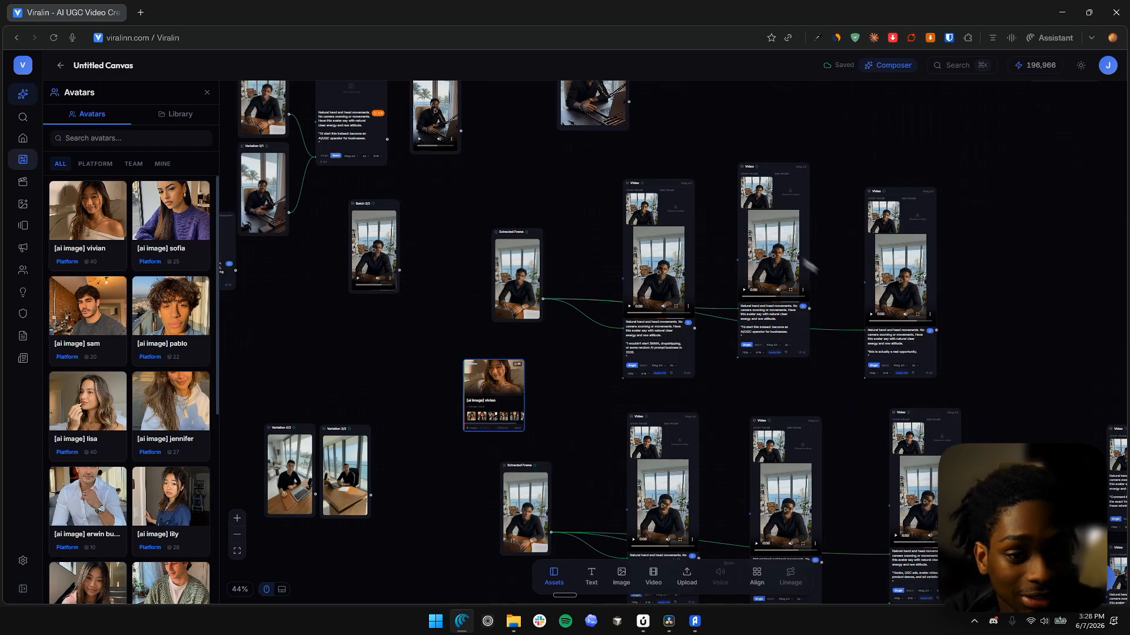
pyautogui.scroll(2, 529, 389)
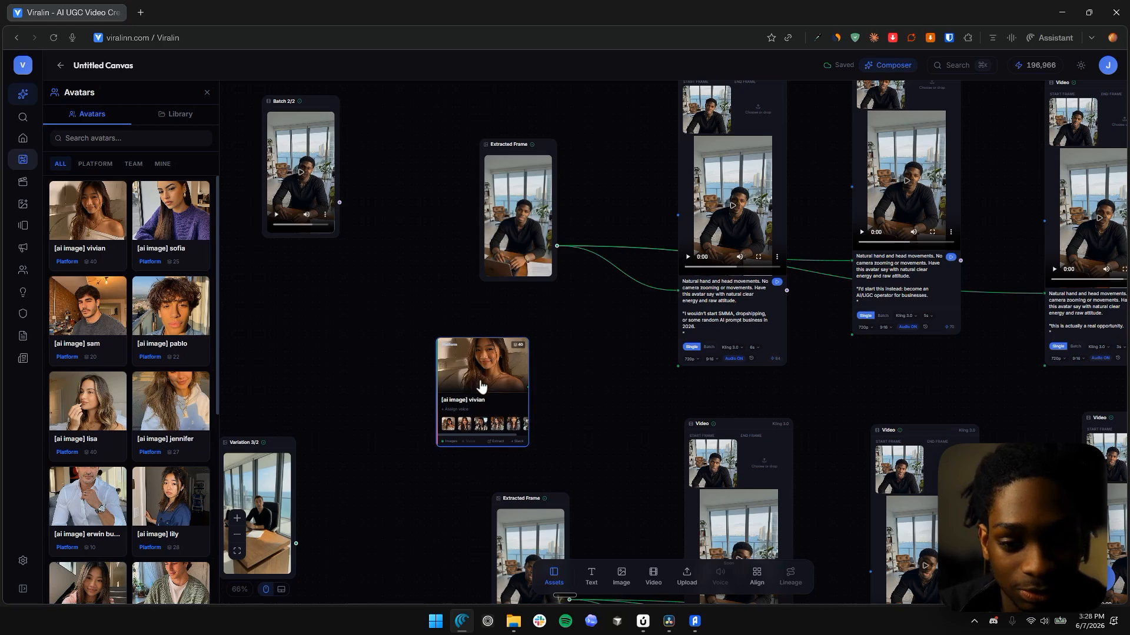
pyautogui.scroll(2, 482, 385)
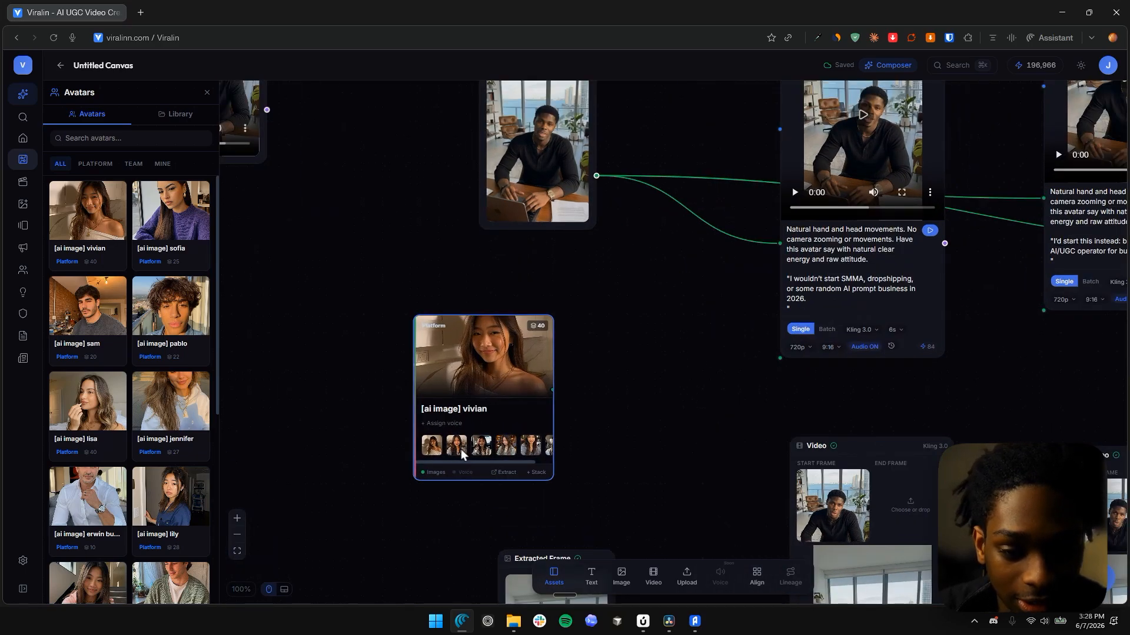
pyautogui.click(511, 312)
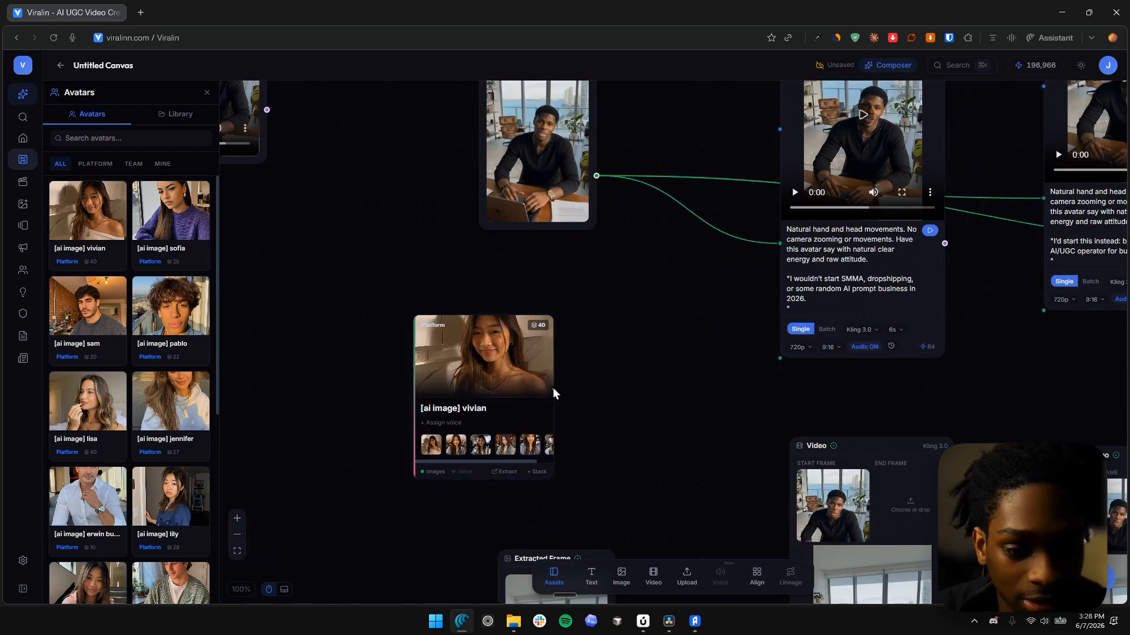
pyautogui.scroll(-5, 666, 254)
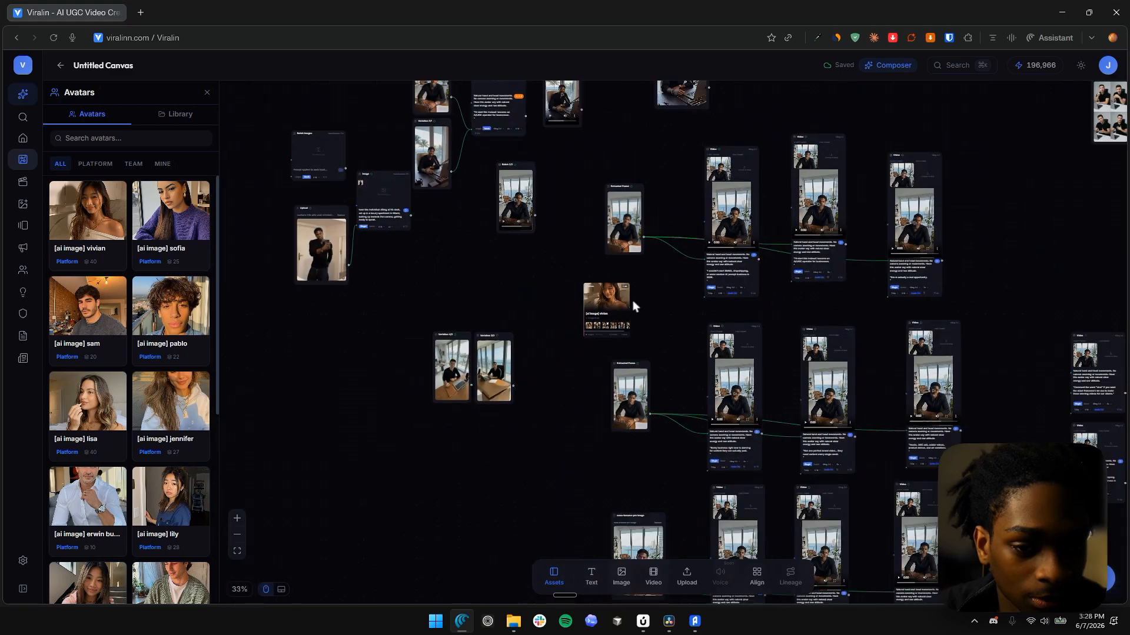
# Step: Use the third vivian image as the start frame of the "Comment the word viral" video, and disconnect the avatar from that node
pyautogui.moveTo(711, 292); pyautogui.dragTo(628, 384)
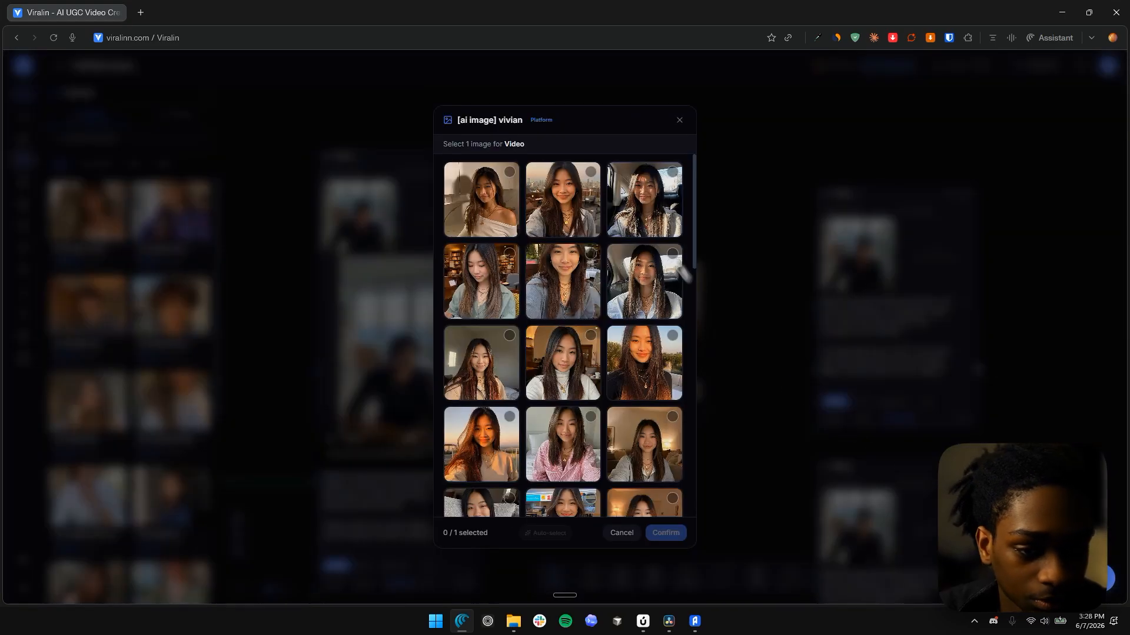
pyautogui.click(640, 203)
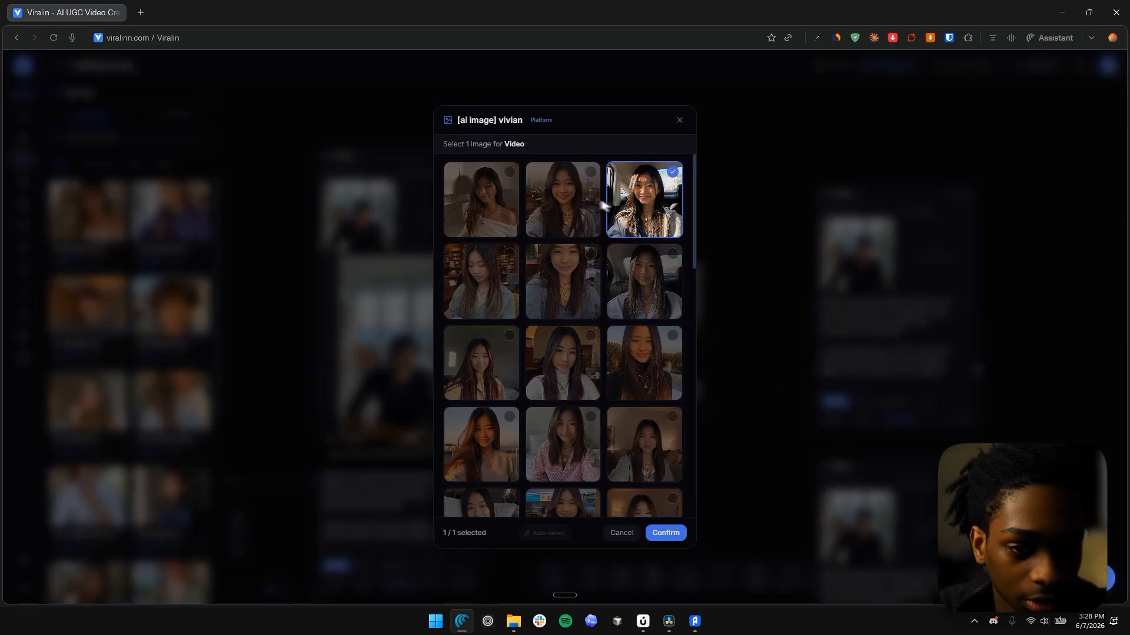
pyautogui.click(666, 532)
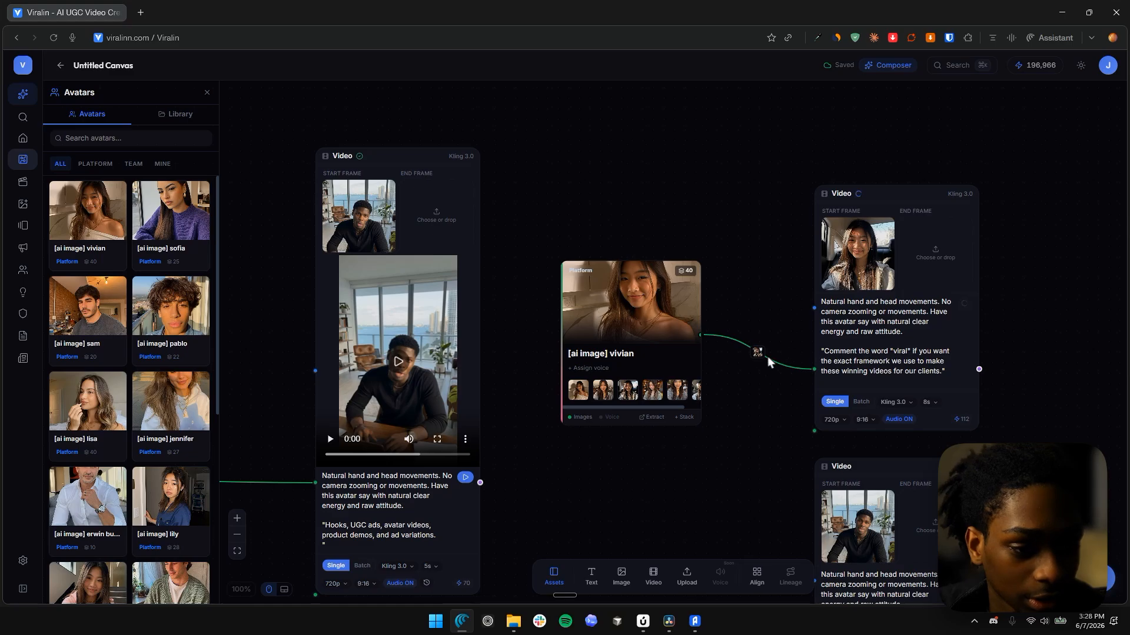
pyautogui.click(737, 344)
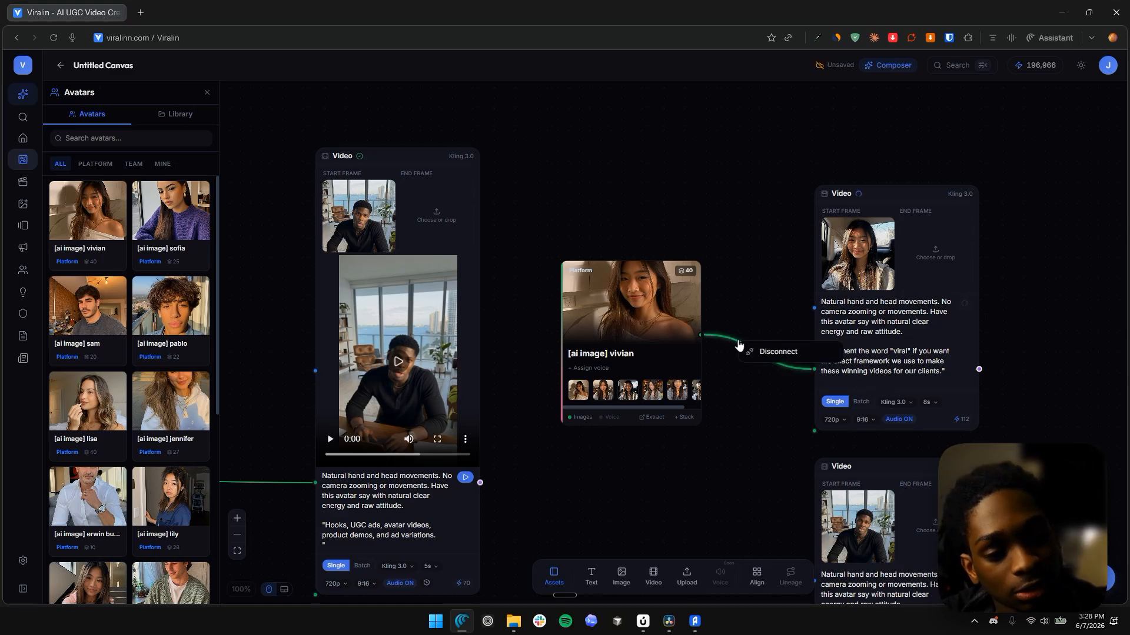
pyautogui.click(758, 350)
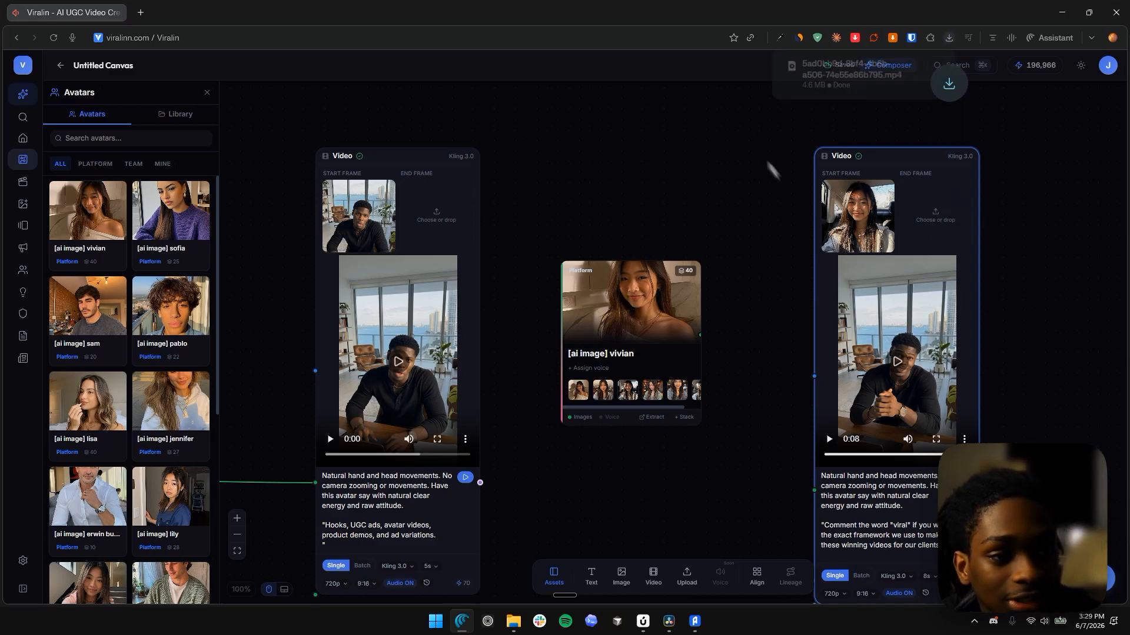
# Step: Bring the downloaded 5ad0bb9d clip into the DaVinci Resolve timeline and move it against the end of the last clip
pyautogui.moveTo(785, 236); pyautogui.dragTo(442, 518)
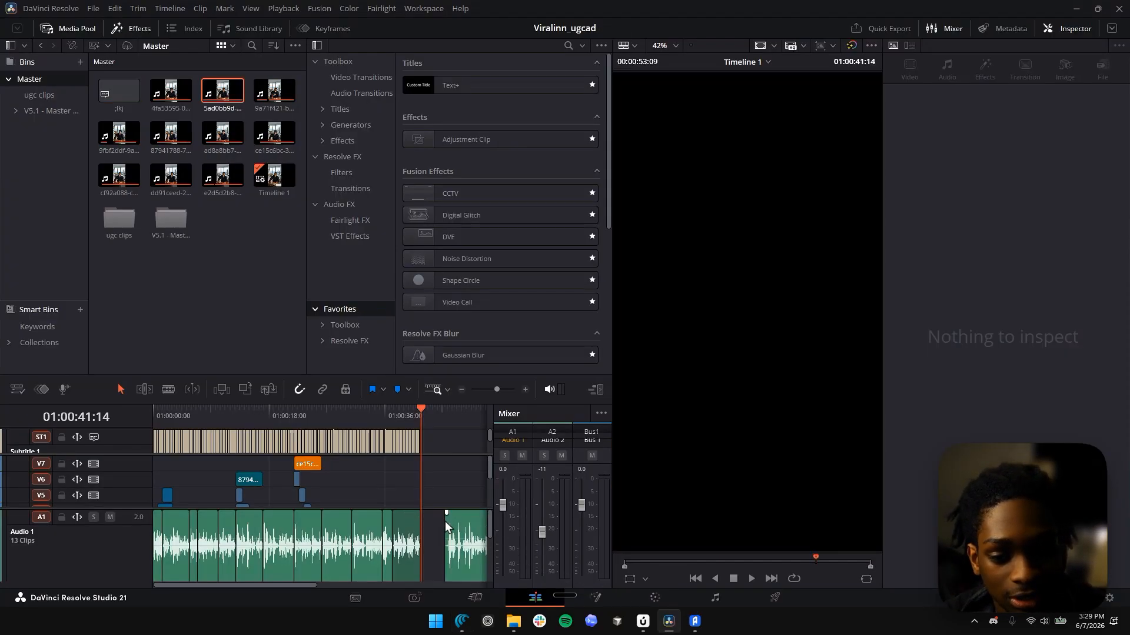
pyautogui.scroll(-2, 404, 533)
pyautogui.click(335, 529)
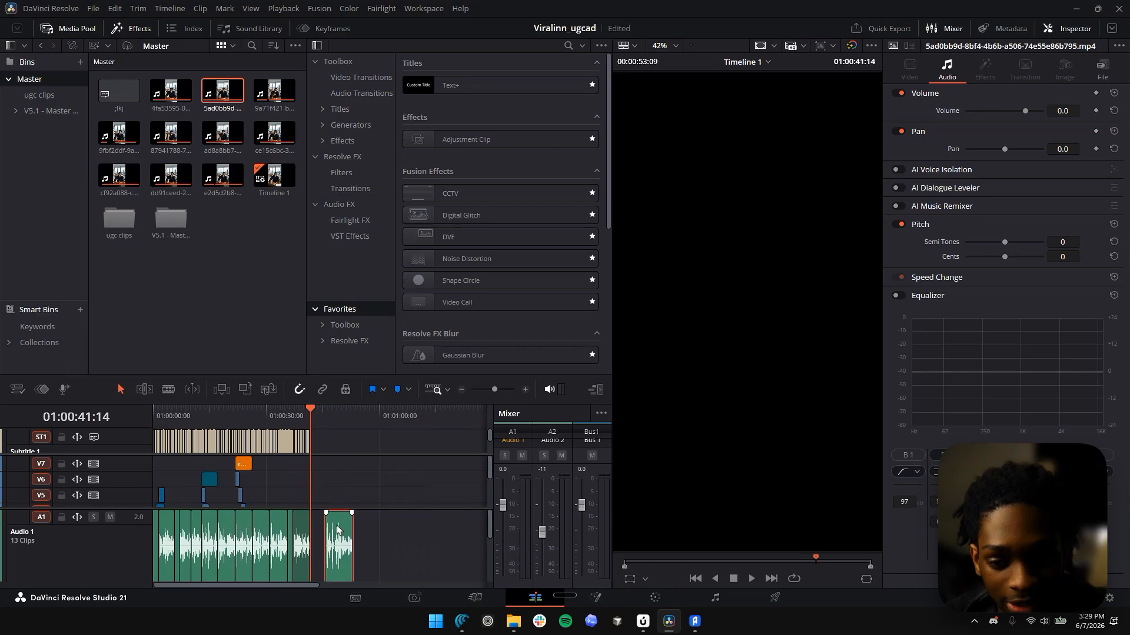
pyautogui.moveTo(338, 529); pyautogui.dragTo(322, 529)
# Step: Split the closing 5ad0bb9d clip into shorter pieces and set the last two to 115 and 107 percent speed
pyautogui.scroll(3, 353, 529)
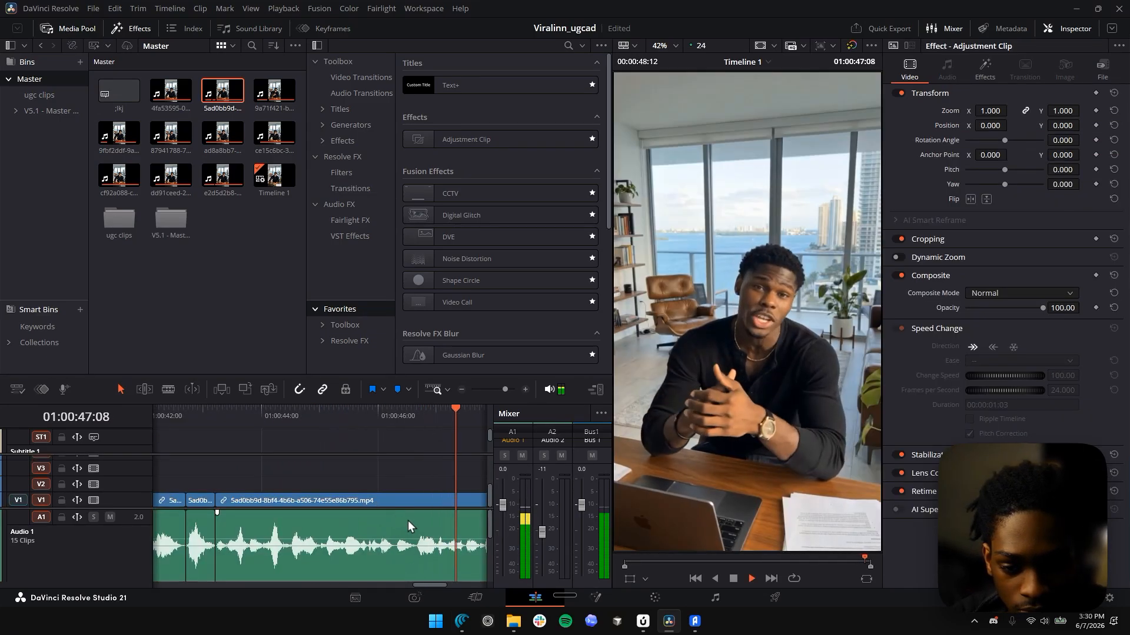
pyautogui.click(310, 419)
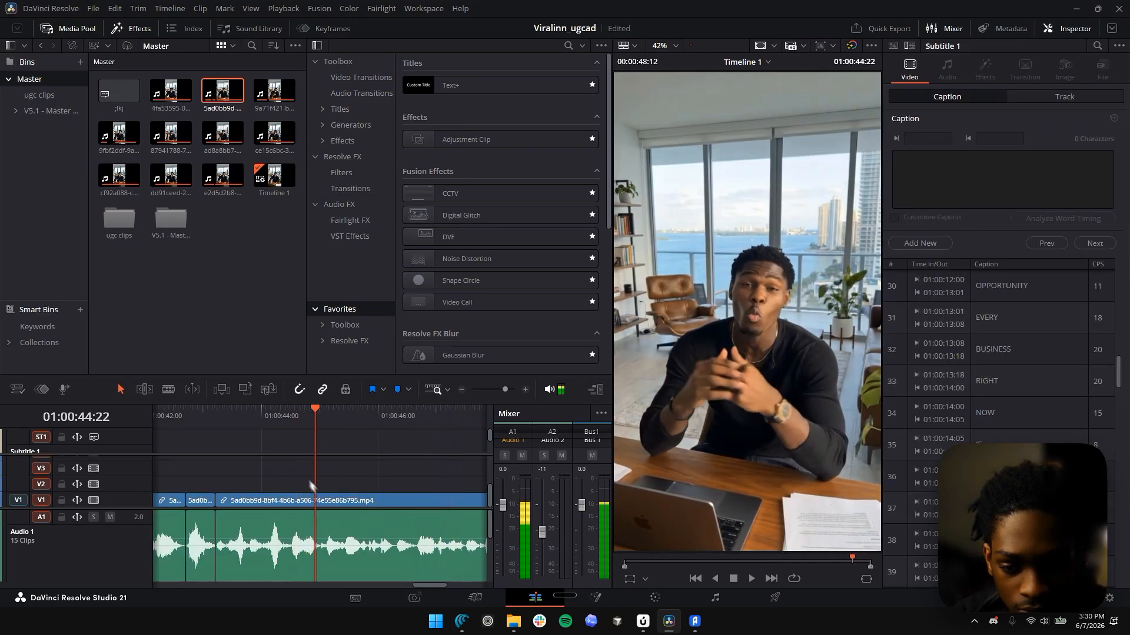
pyautogui.press('space')
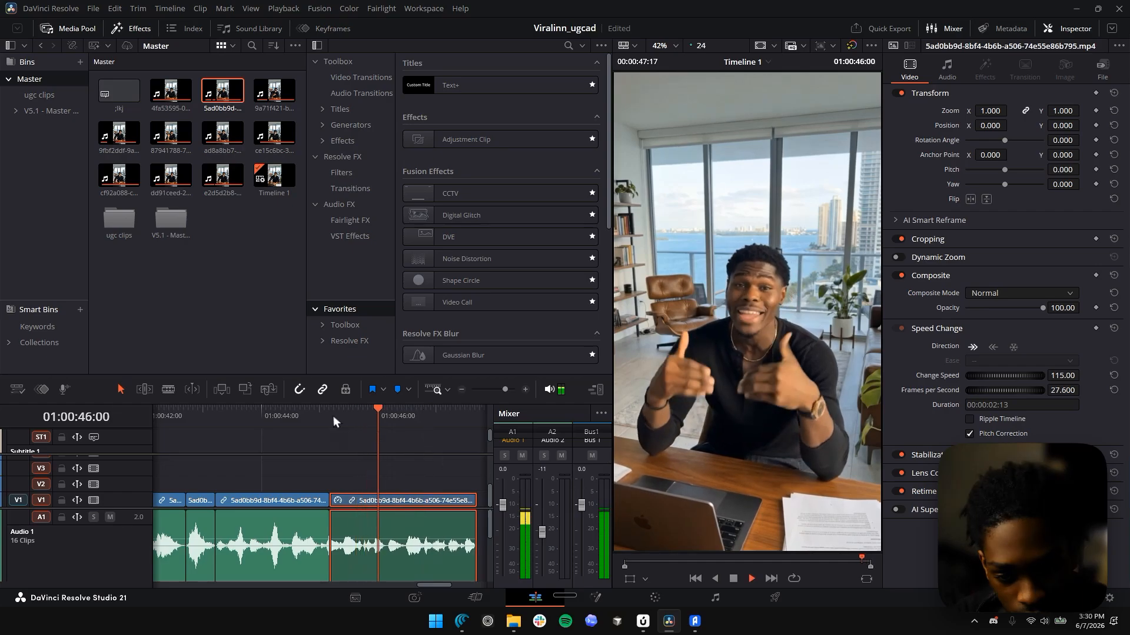
pyautogui.press('space')
pyautogui.hotkey('ctrl', 'b')
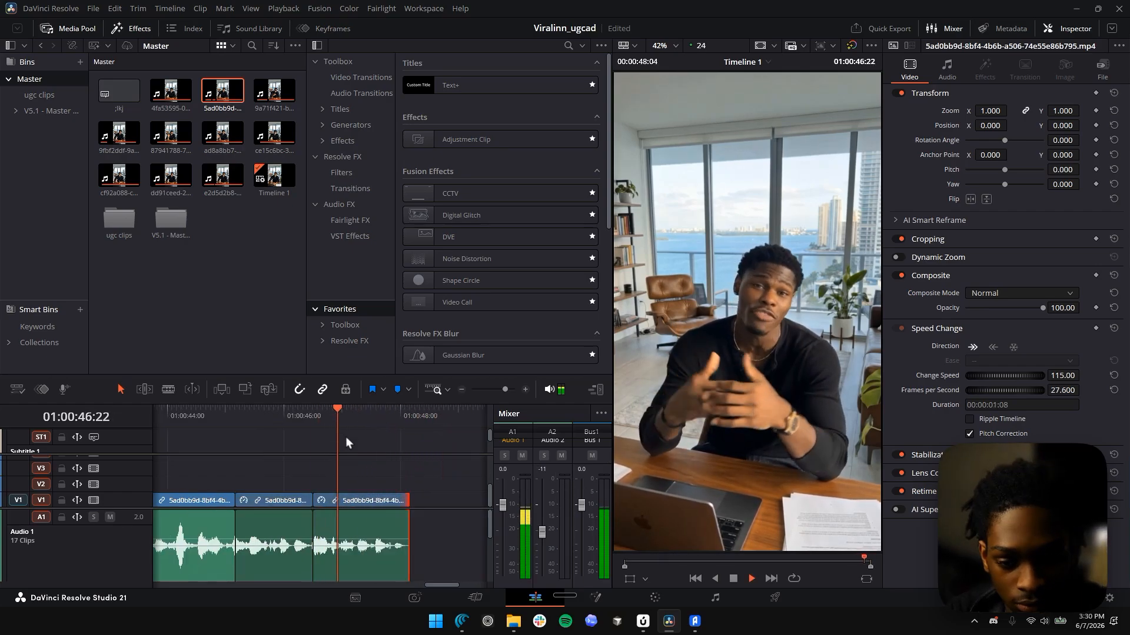
# Step: Play the timeline from the start and extend the Candy Shop instrumental on Audio 2 to the end of the video
pyautogui.scroll(-10, 391, 471)
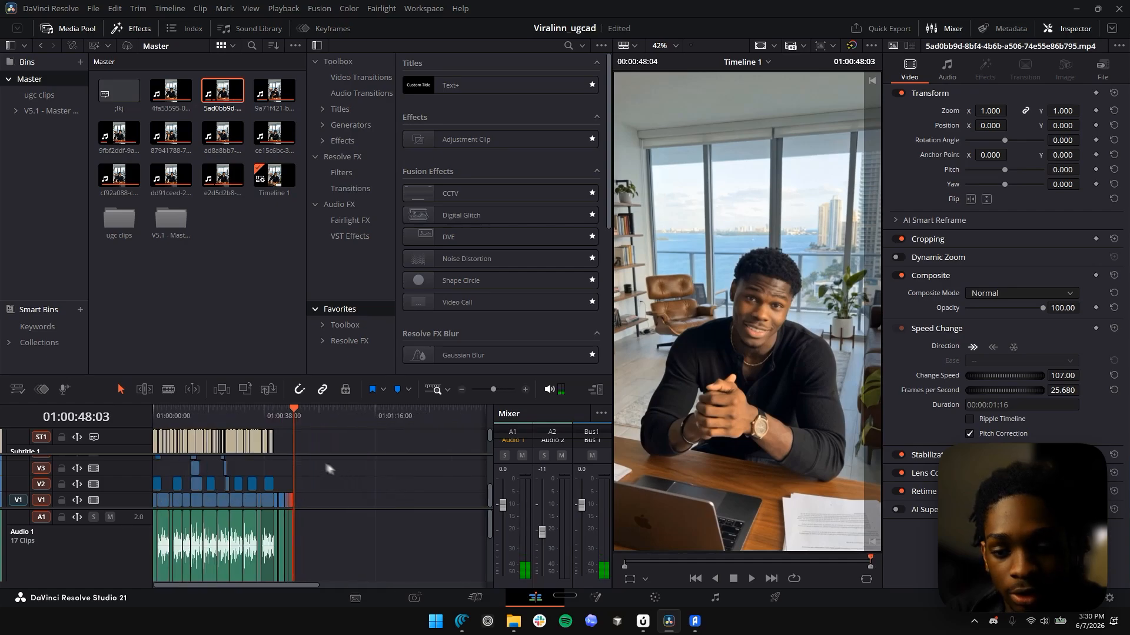
pyautogui.press('Home')
pyautogui.press('space')
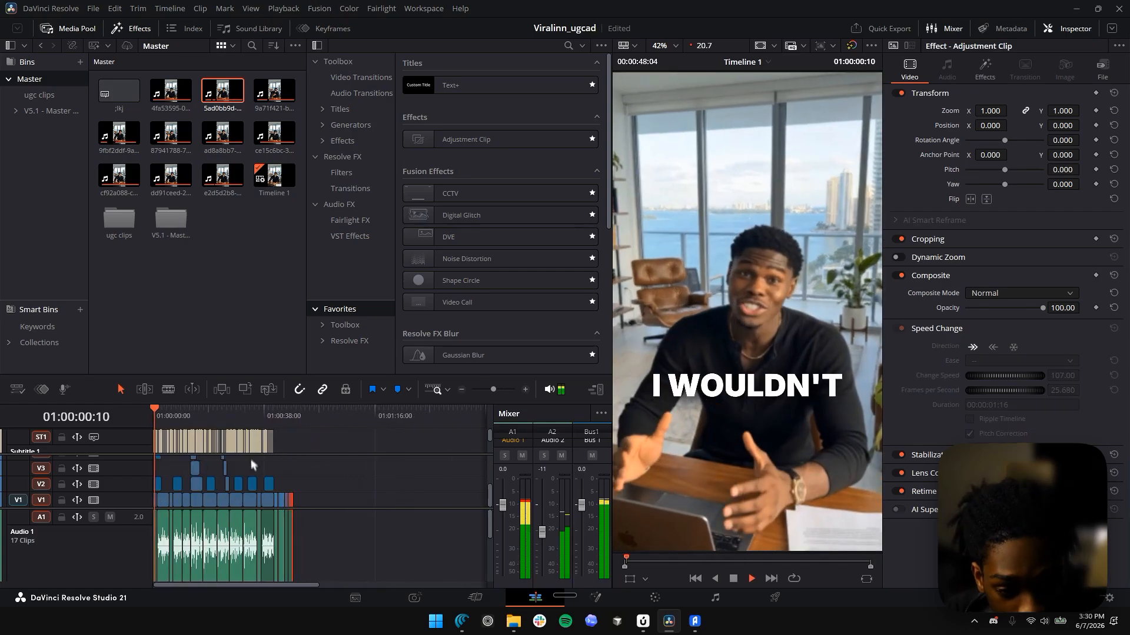
pyautogui.scroll(-3, 284, 532)
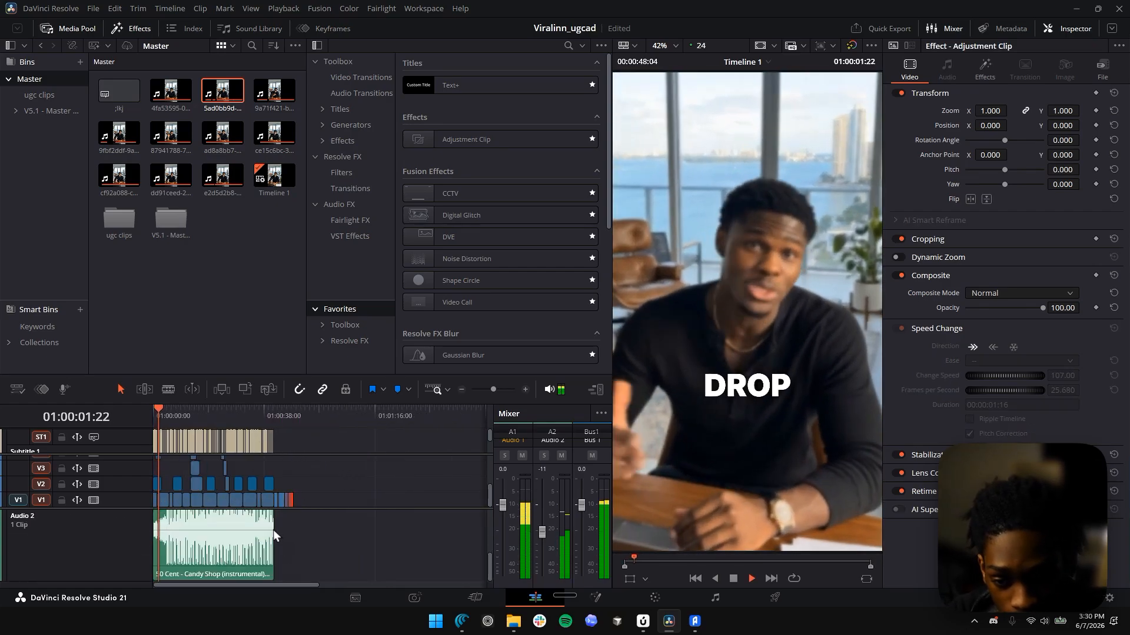
pyautogui.moveTo(273, 530); pyautogui.dragTo(292, 528)
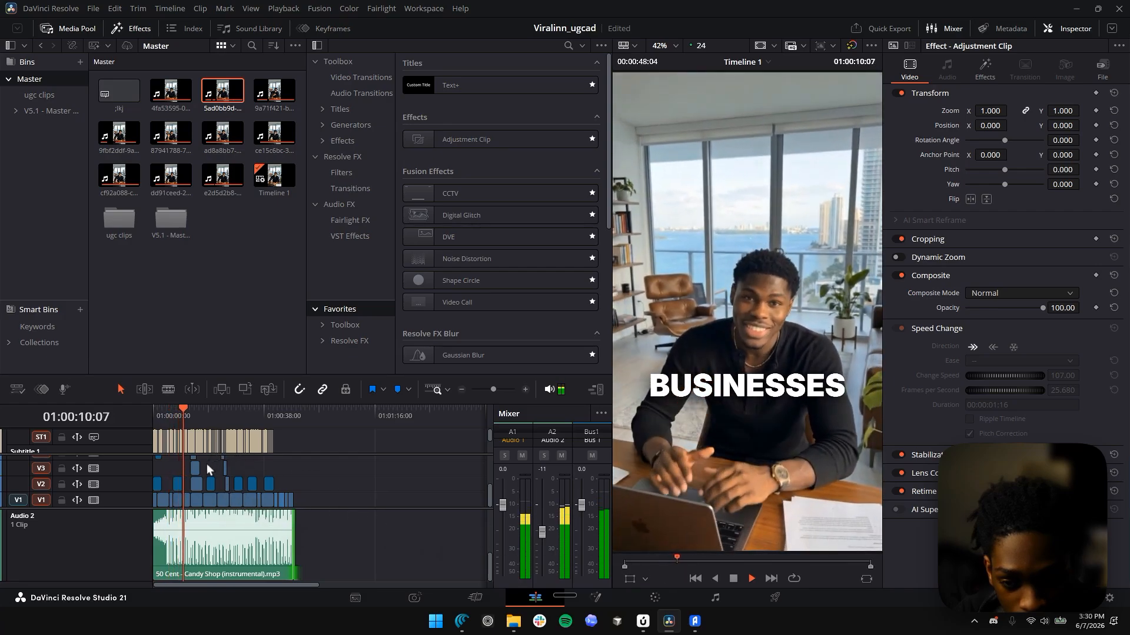
# Step: Balance the mix during playback by setting Audio 1 to -1.2 and the Audio 2 music to -14
pyautogui.scroll(3, 206, 463)
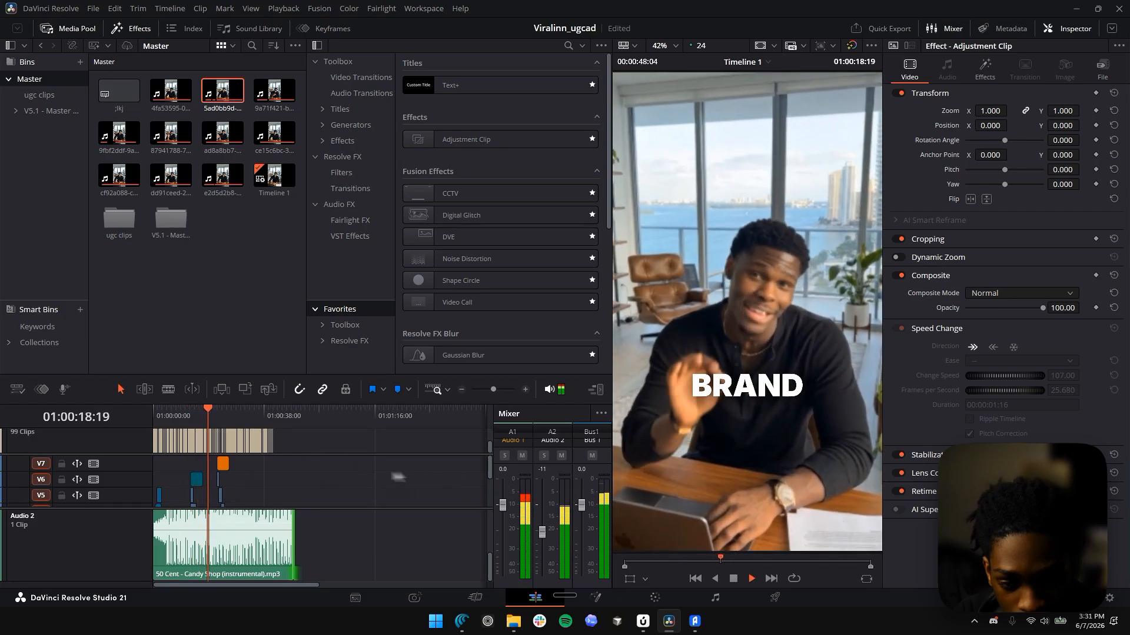
pyautogui.scroll(-3, 206, 494)
pyautogui.moveTo(542, 532); pyautogui.dragTo(543, 538)
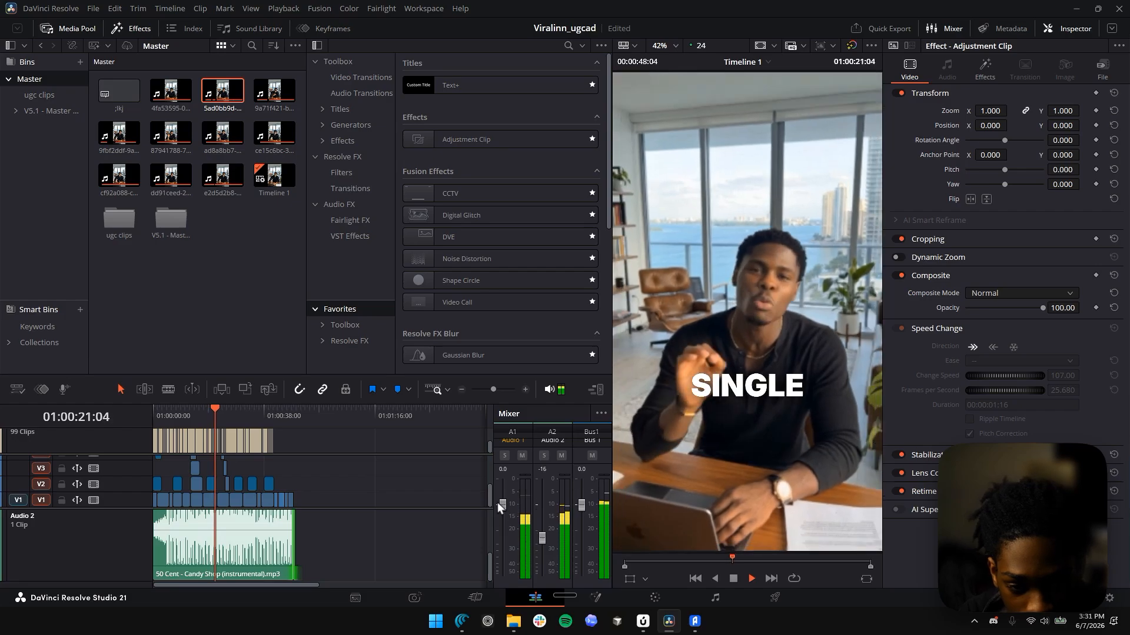
pyautogui.moveTo(503, 503); pyautogui.dragTo(504, 507)
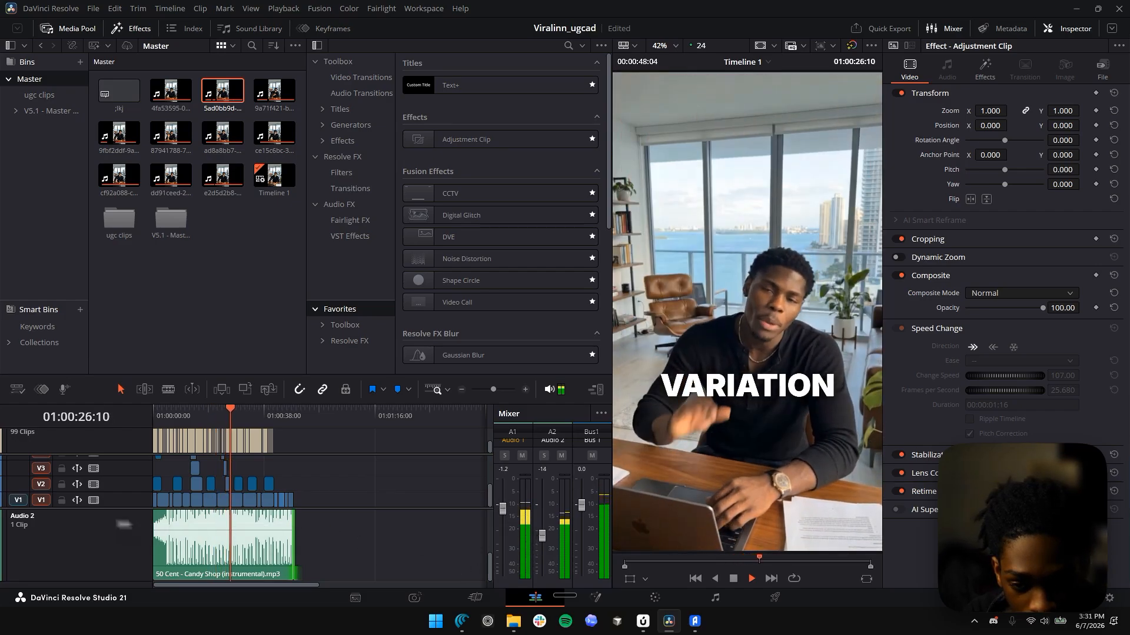
pyautogui.press('space')
# Step: Mute the Audio 2 music track on the timeline
pyautogui.scroll(2, 323, 527)
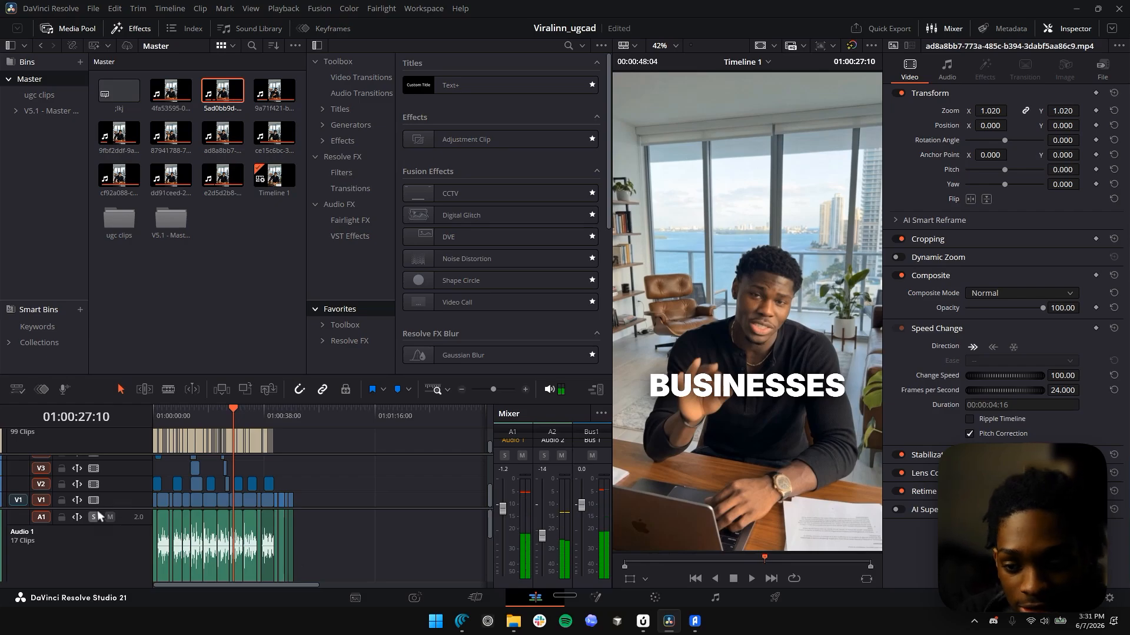
pyautogui.scroll(-3, 127, 542)
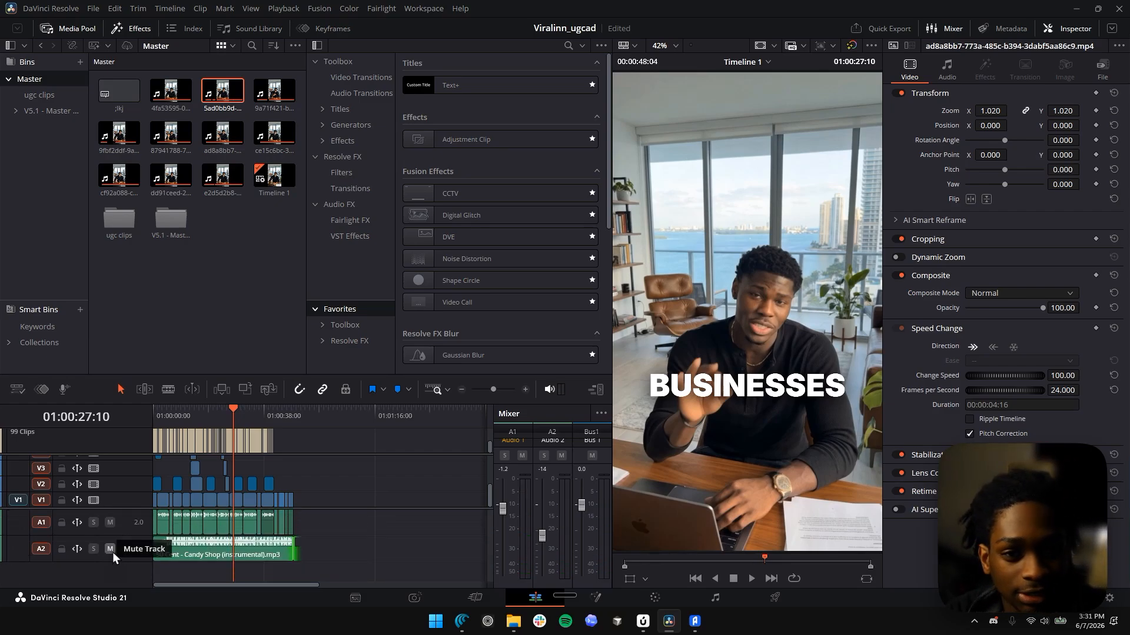
pyautogui.click(110, 549)
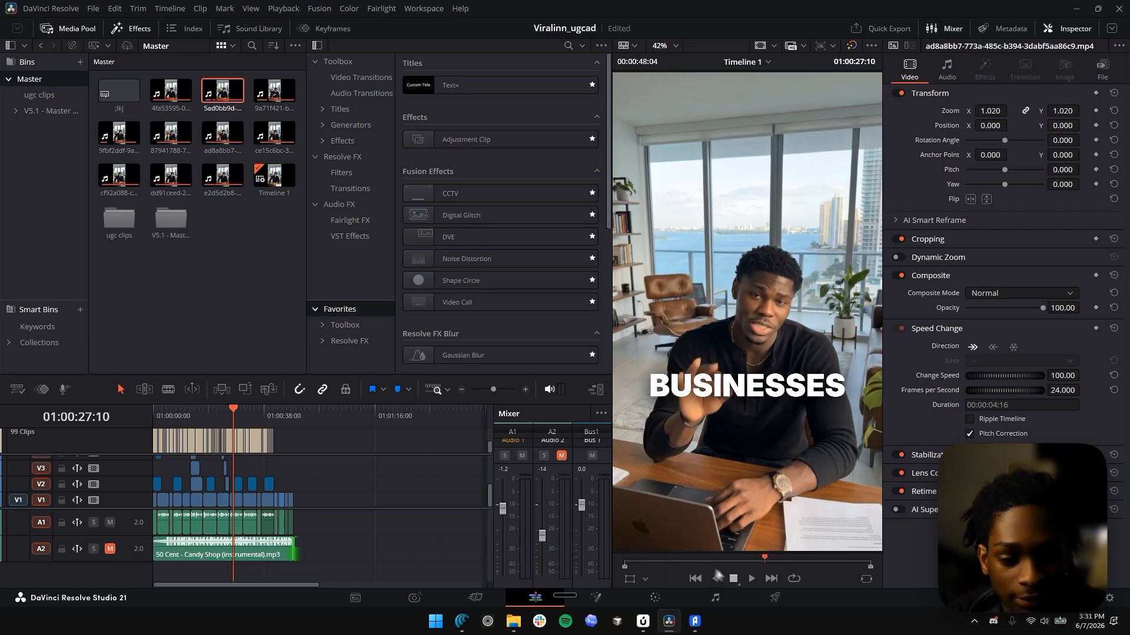
# Step: Render the entire timeline as an audio-only MP3 with the music track muted, replacing the existing file
pyautogui.click(775, 599)
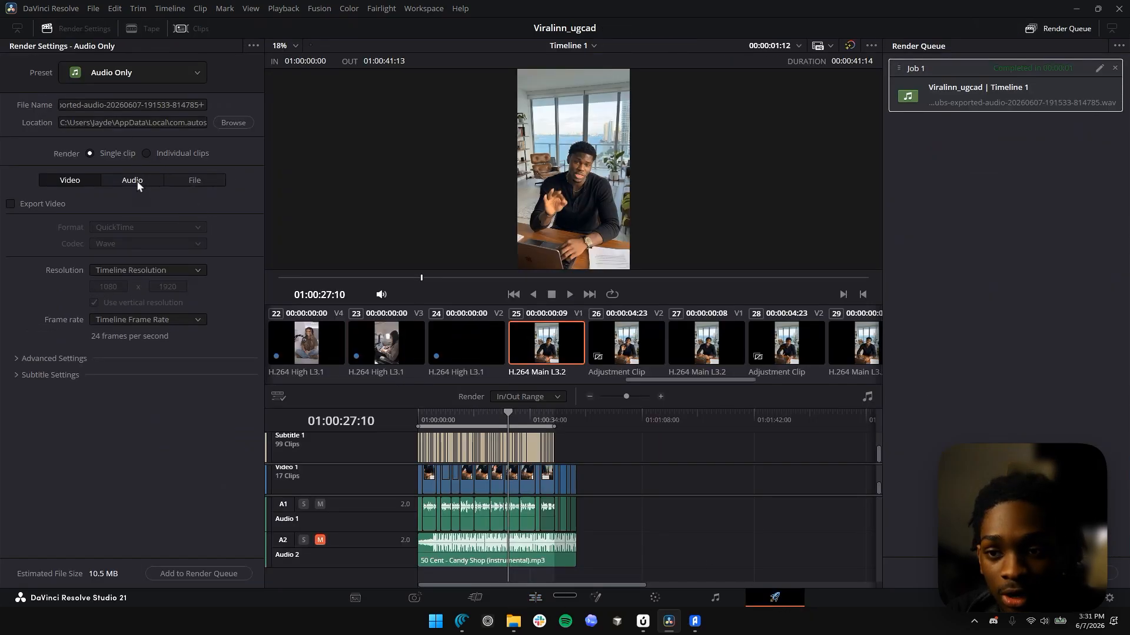
pyautogui.click(138, 183)
pyautogui.click(156, 227)
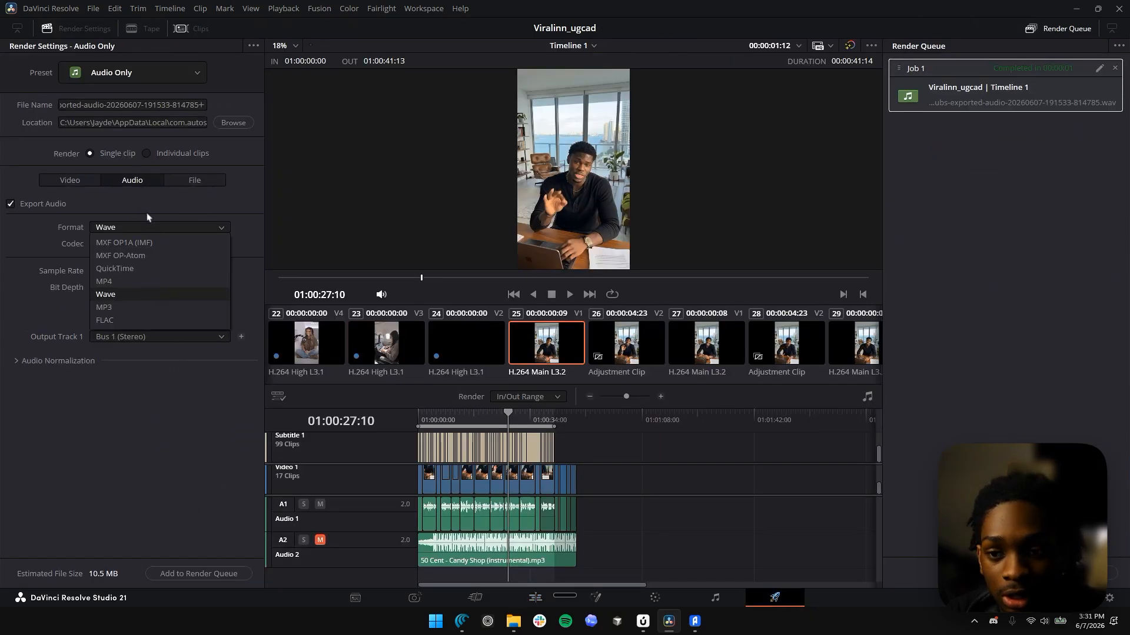
pyautogui.click(138, 307)
pyautogui.click(198, 574)
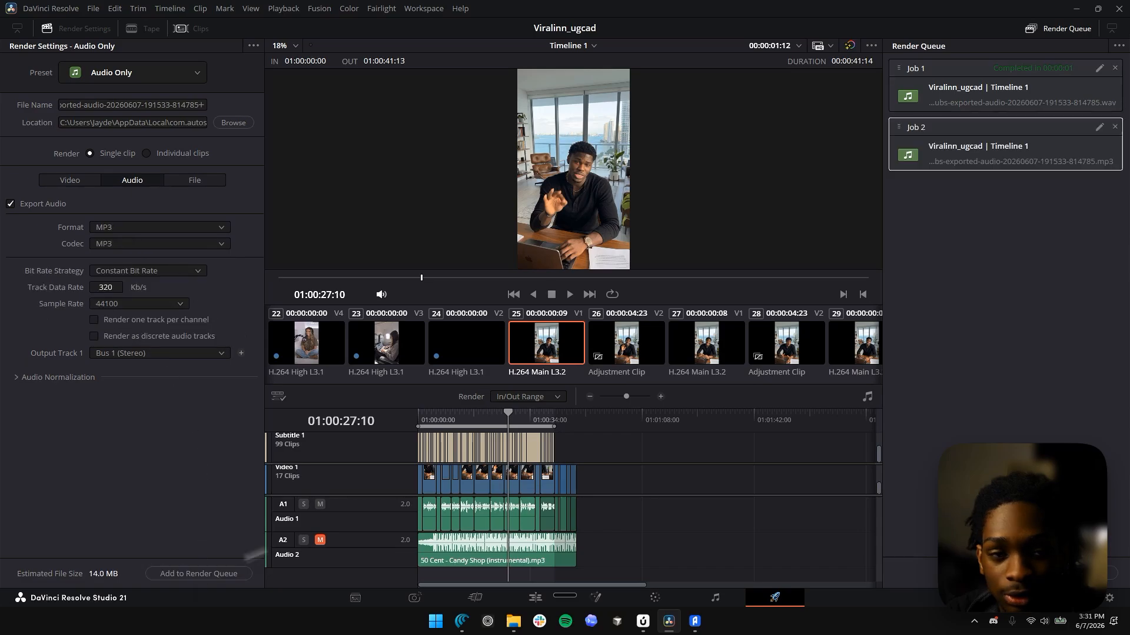
pyautogui.rightClick(1016, 85)
pyautogui.click(1059, 573)
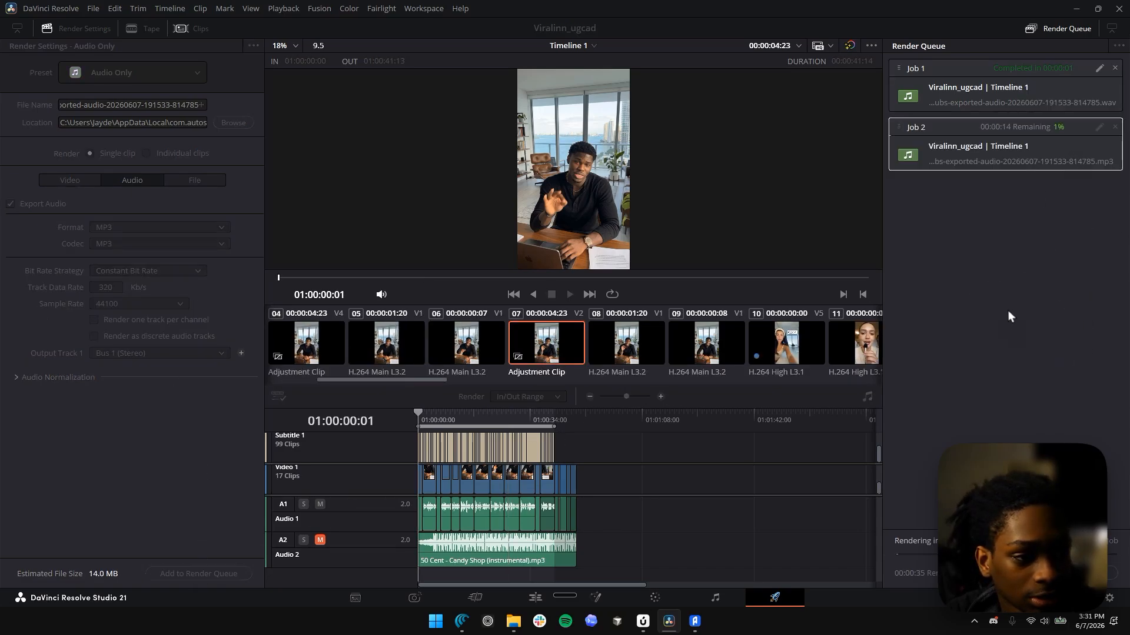
pyautogui.click(198, 574)
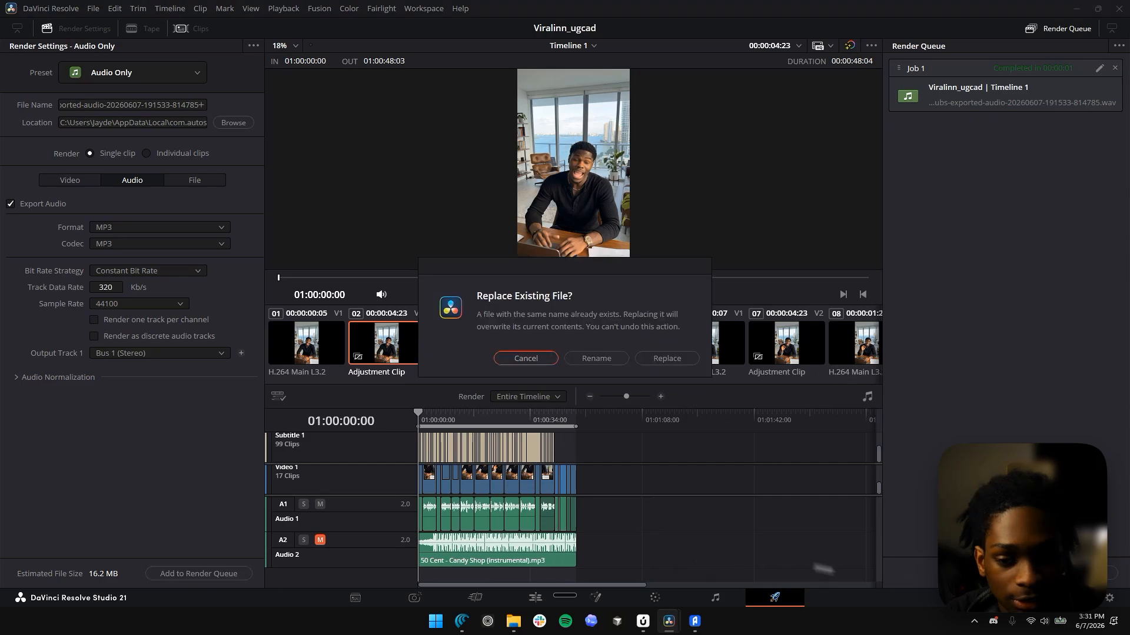
pyautogui.click(667, 358)
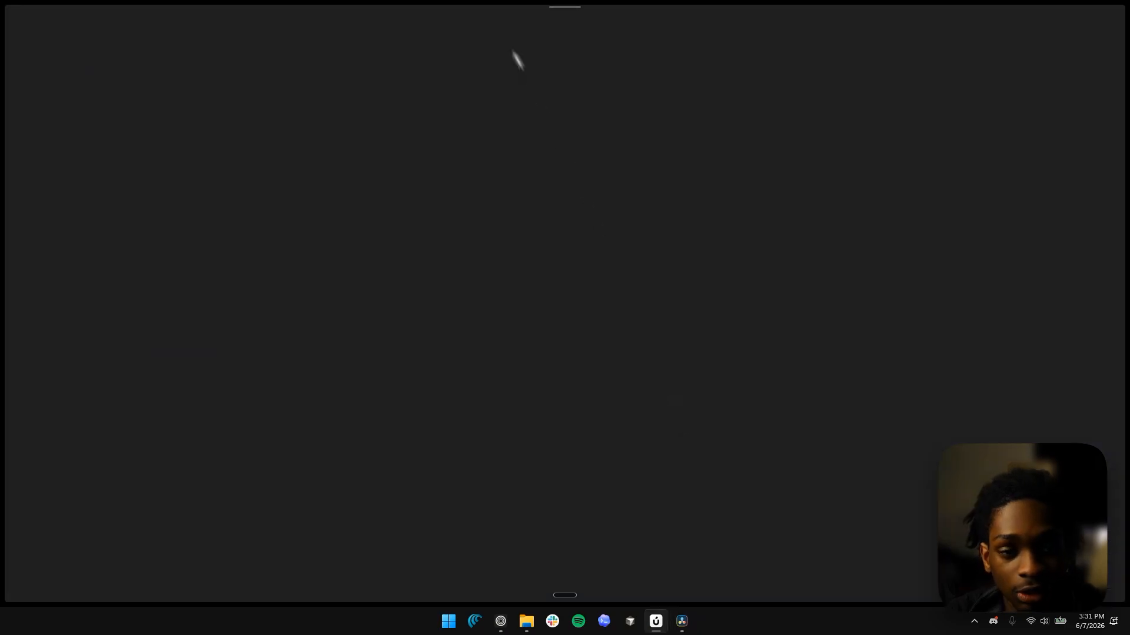
# Step: Open the Adobe Podcast Enhance page in the browser and show the rendered MP3's folder in File Explorer
pyautogui.click(289, 9)
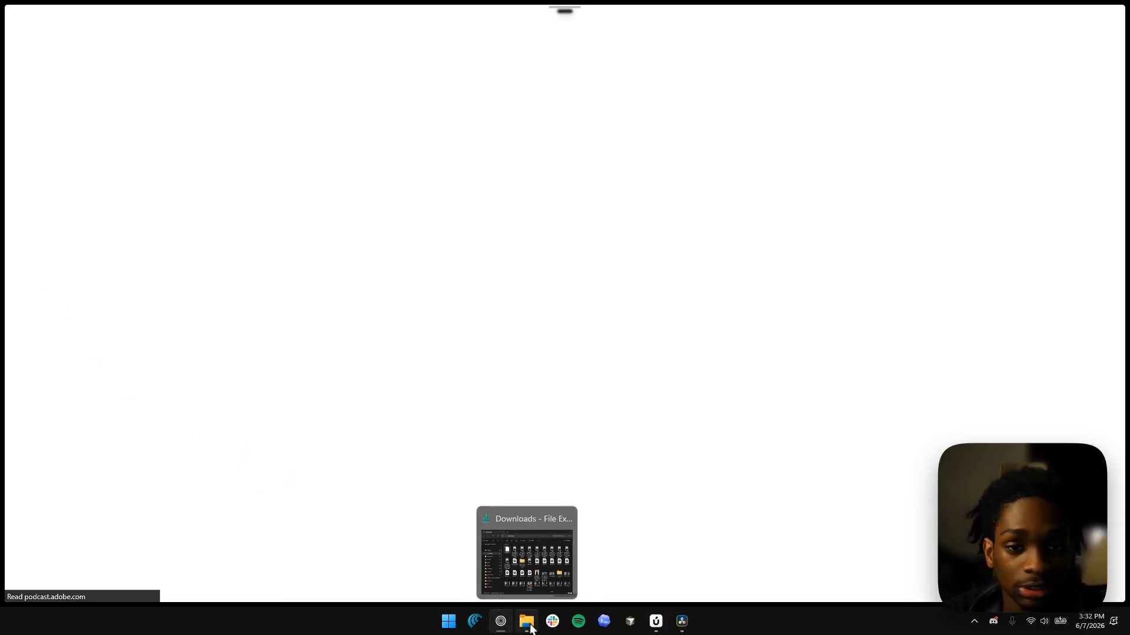
pyautogui.click(525, 622)
pyautogui.click(682, 621)
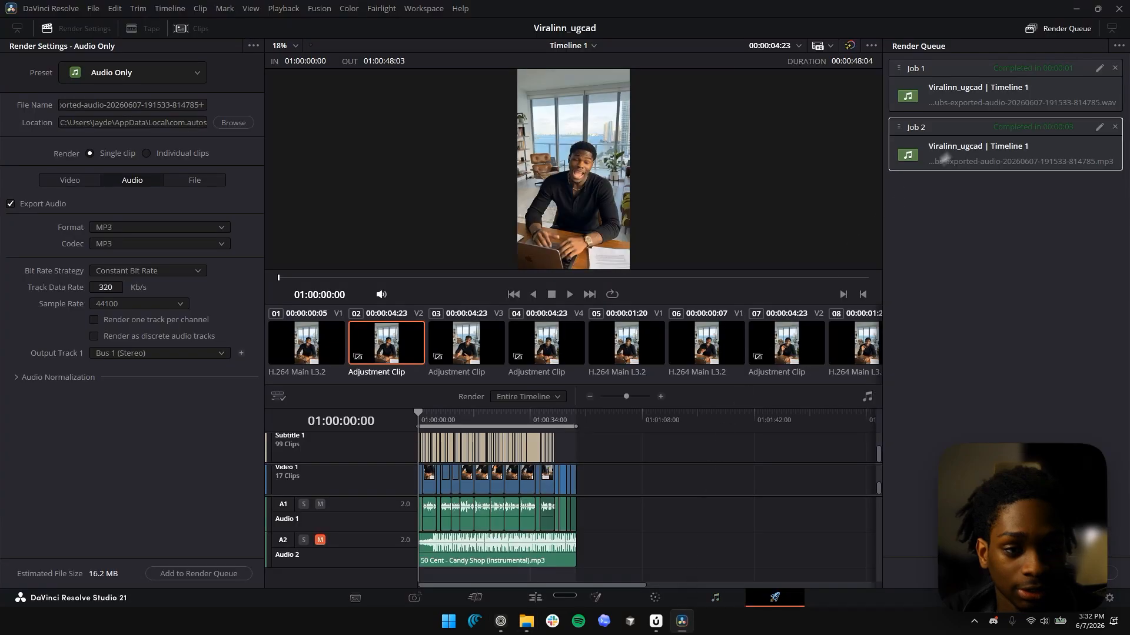
pyautogui.rightClick(983, 152)
pyautogui.click(1005, 160)
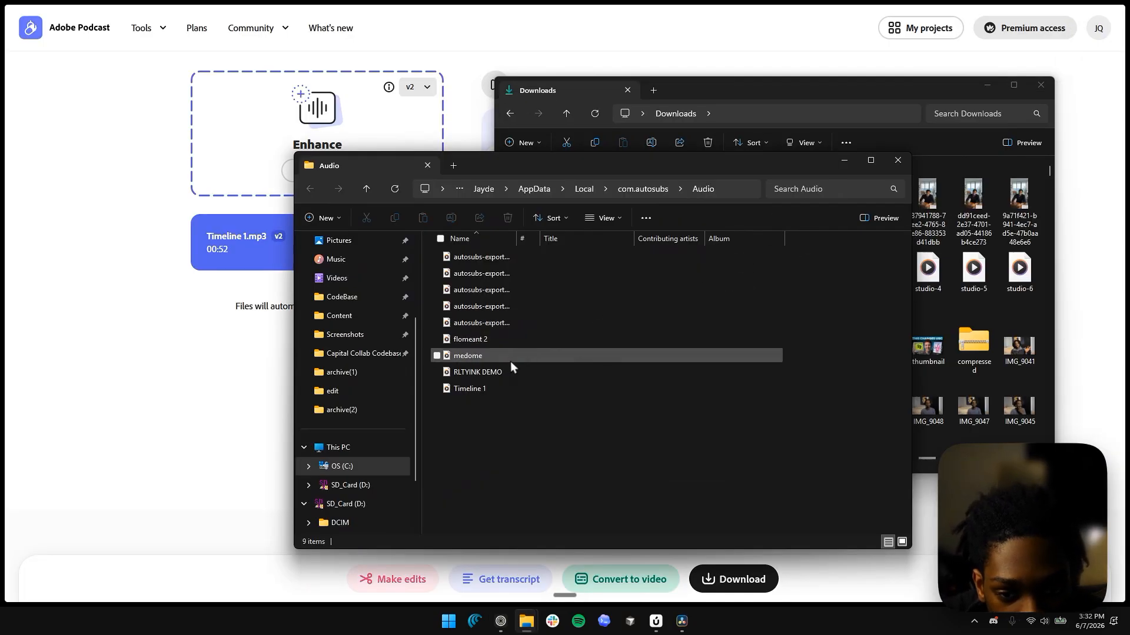
pyautogui.click(475, 390)
pyautogui.doubleClick(475, 390)
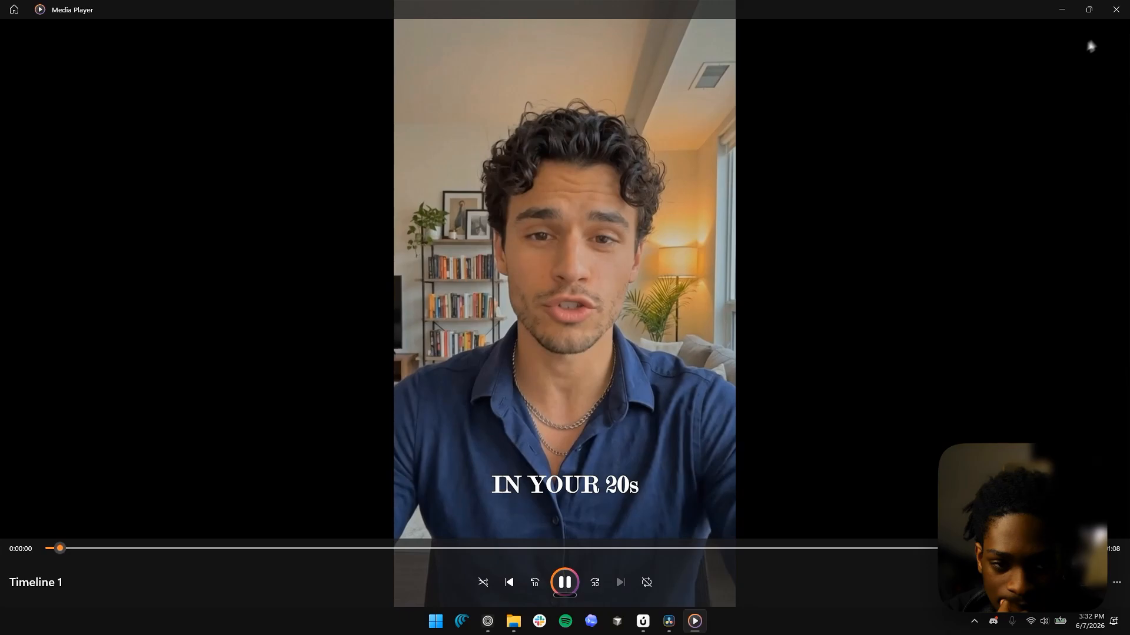
pyautogui.click(1117, 8)
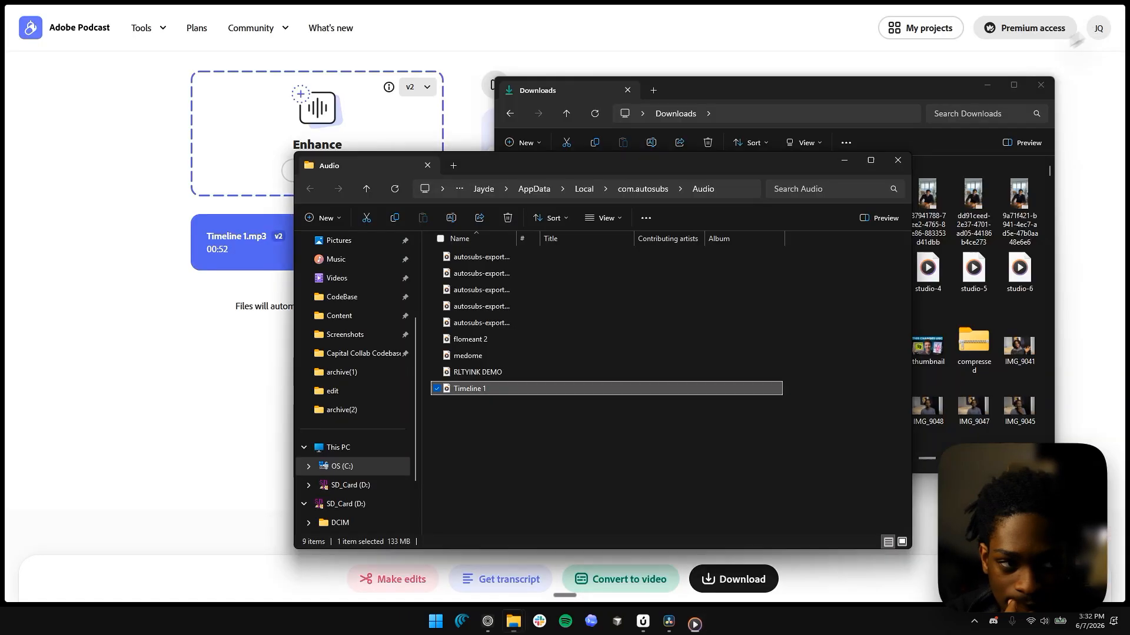
pyautogui.click(906, 161)
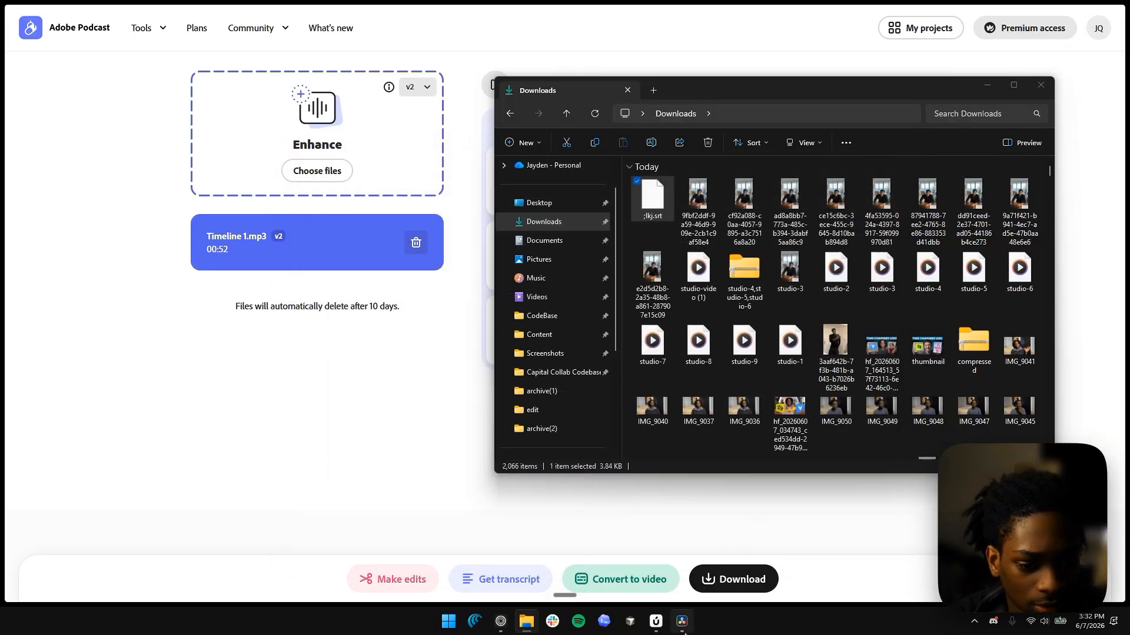
pyautogui.click(682, 622)
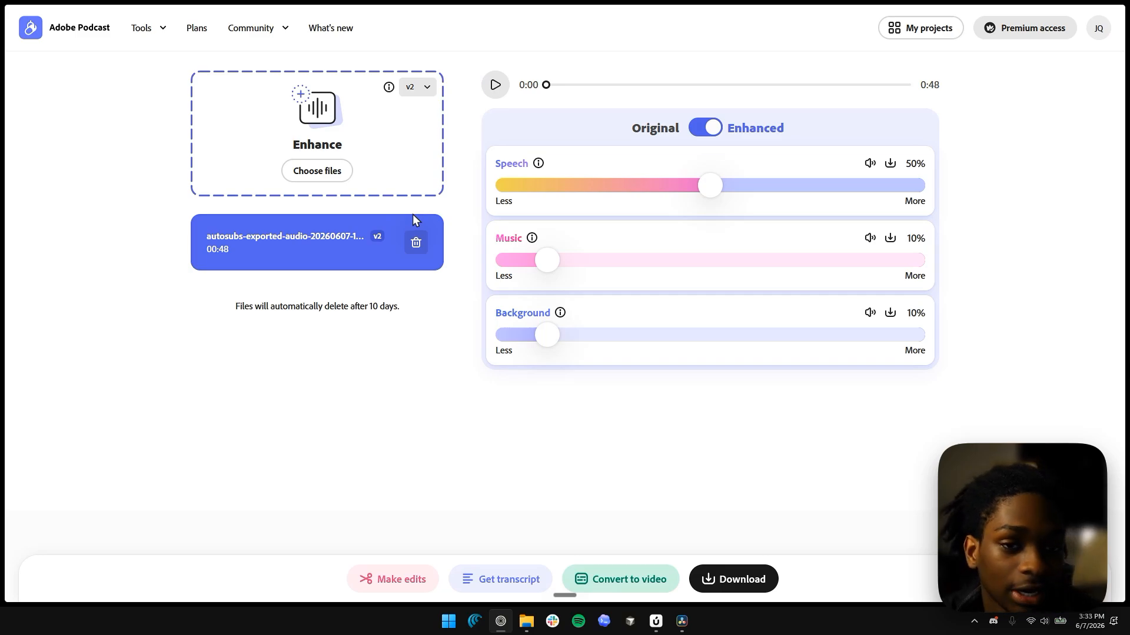
# Step: Preview the enhanced audio and try Speech at 84%, Music at 58% and Background at 86%
pyautogui.click(495, 85)
pyautogui.moveTo(711, 185); pyautogui.dragTo(848, 185)
pyautogui.moveTo(547, 260); pyautogui.dragTo(742, 260)
pyautogui.moveTo(547, 335); pyautogui.dragTo(856, 335)
pyautogui.click(496, 85)
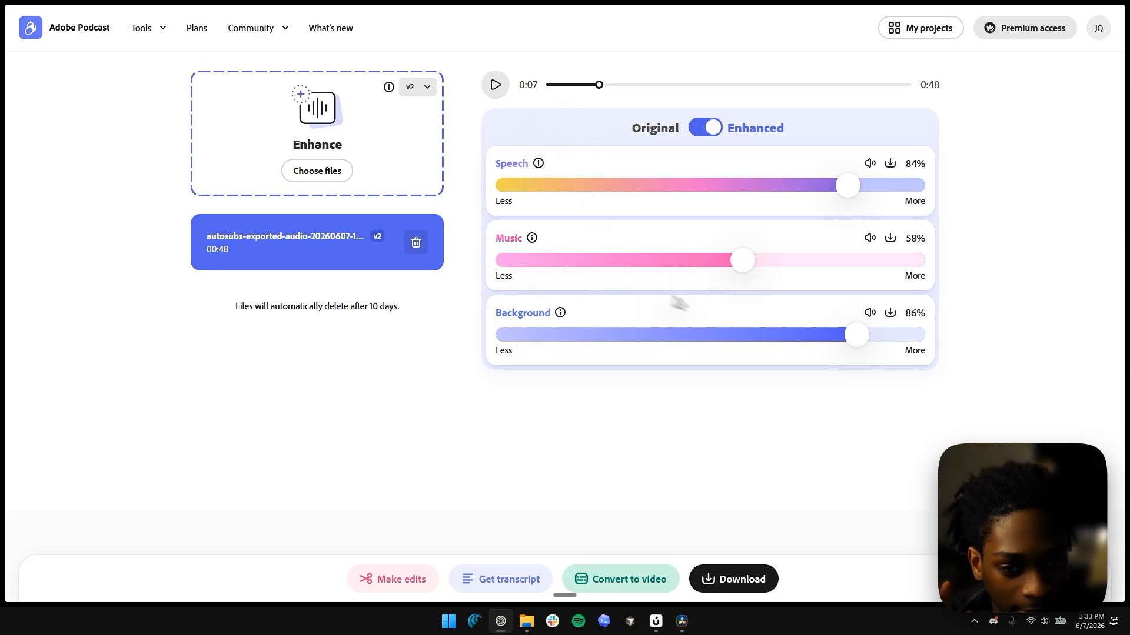
# Step: Rebalance the enhanced audio during playback to 69% Speech, 100% Music and 94% Background
pyautogui.moveTo(854, 343); pyautogui.dragTo(371, 372)
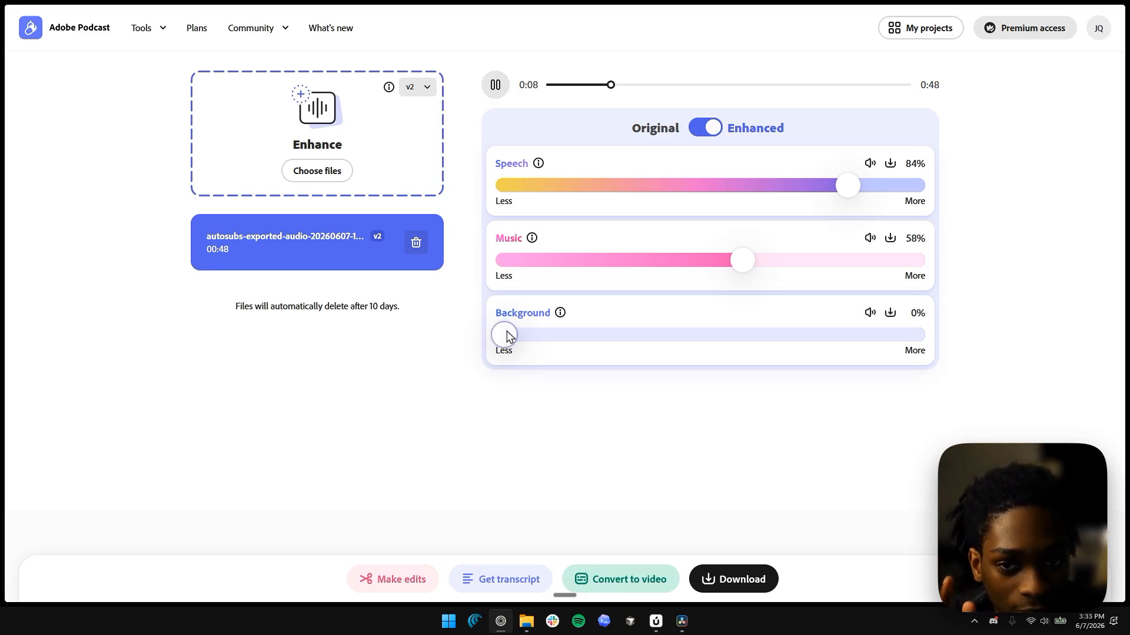
pyautogui.moveTo(524, 340); pyautogui.dragTo(891, 335)
pyautogui.moveTo(848, 185); pyautogui.dragTo(786, 185)
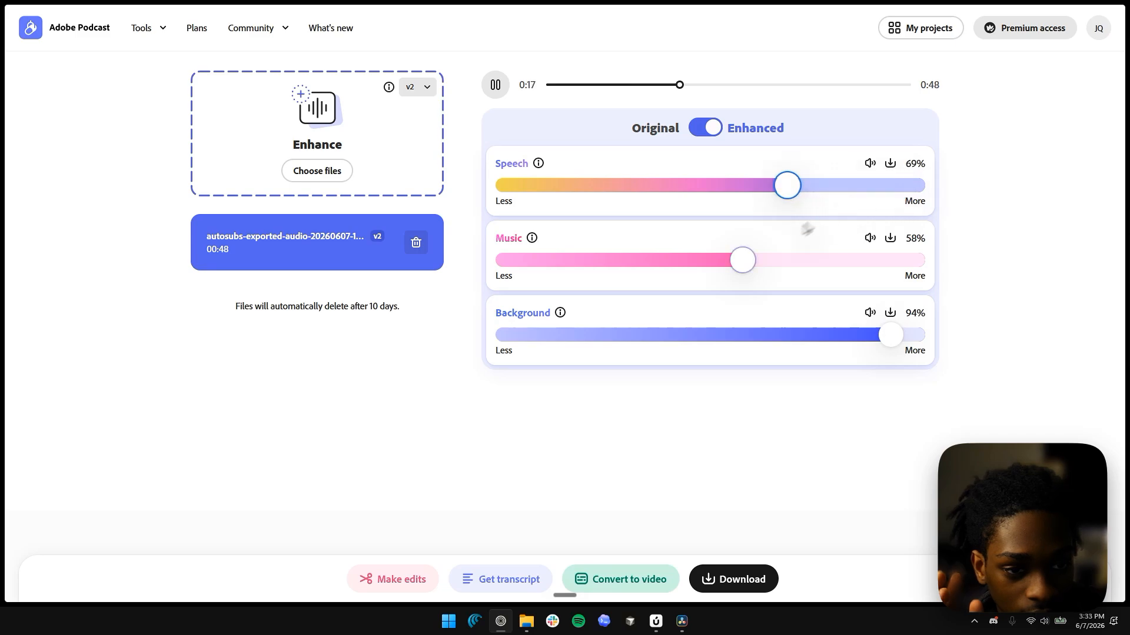
pyautogui.moveTo(742, 260); pyautogui.dragTo(1054, 276)
pyautogui.click(496, 86)
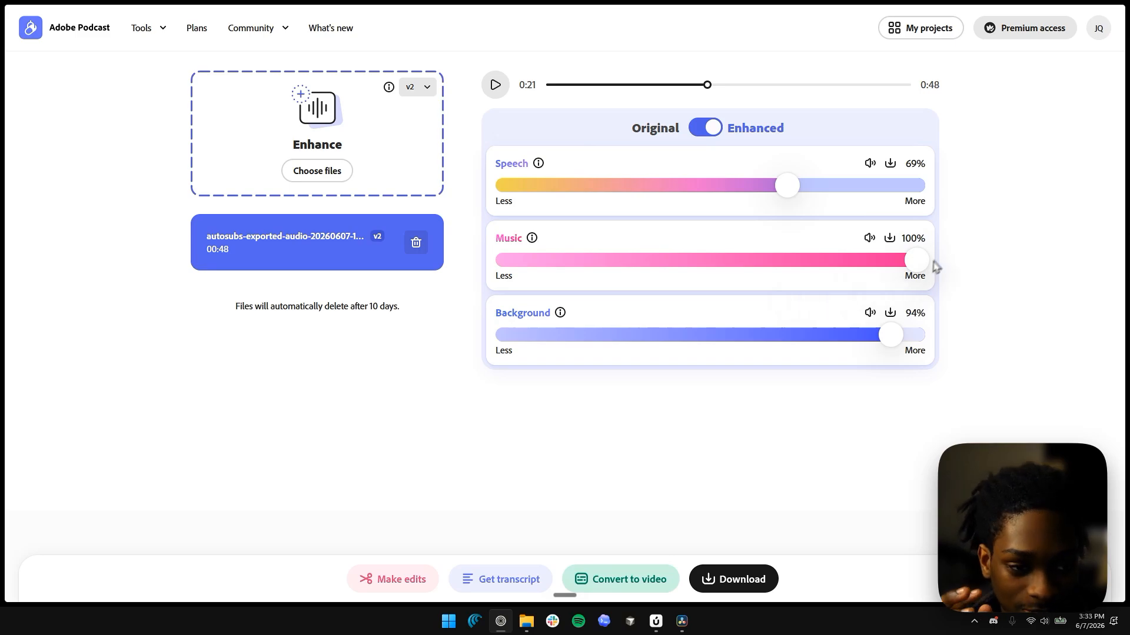
# Step: Mute the Speech and Background tracks to listen to the Music track alone
pyautogui.click(869, 163)
pyautogui.click(870, 313)
pyautogui.click(496, 84)
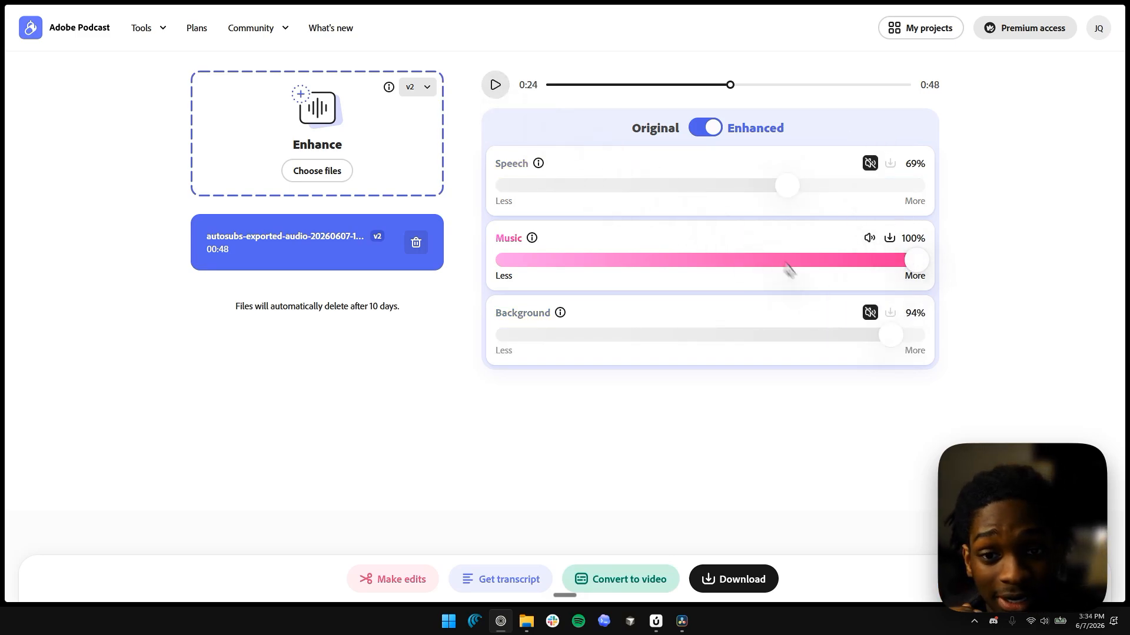
# Step: Unmute the Speech and Background tracks, and mute the Music track after comparing playback with and without it
pyautogui.click(870, 312)
pyautogui.click(870, 163)
pyautogui.click(870, 239)
pyautogui.click(870, 239)
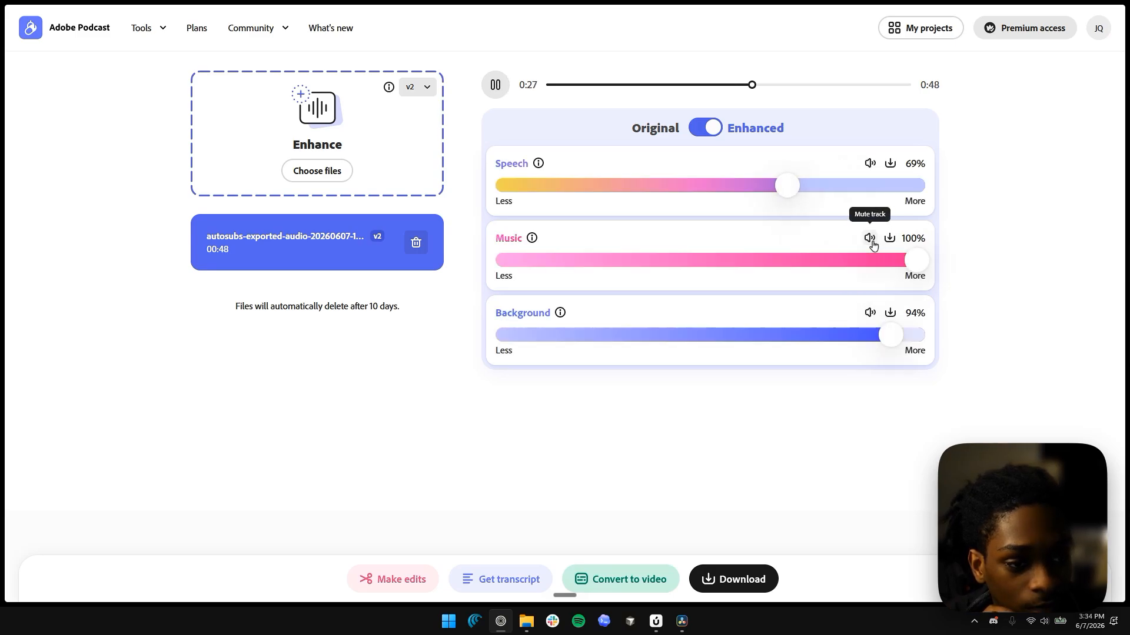
pyautogui.click(869, 238)
pyautogui.click(871, 241)
pyautogui.click(871, 241)
# Step: Compare playback with Background muted, and mute Speech to hear the Background track alone
pyautogui.click(869, 312)
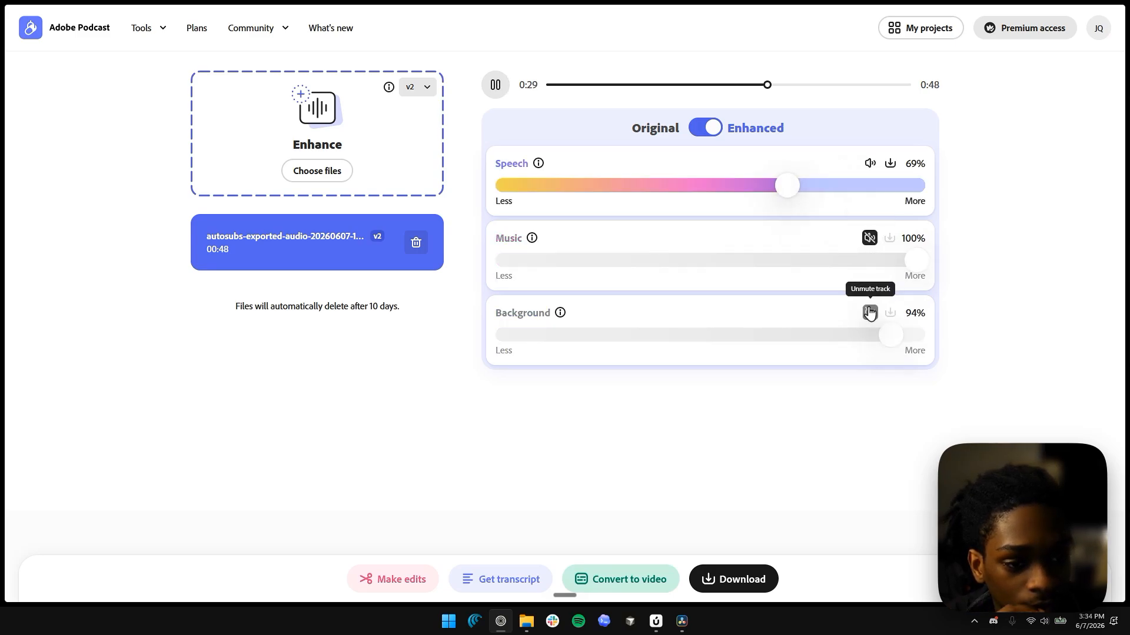
pyautogui.click(870, 312)
pyautogui.click(867, 165)
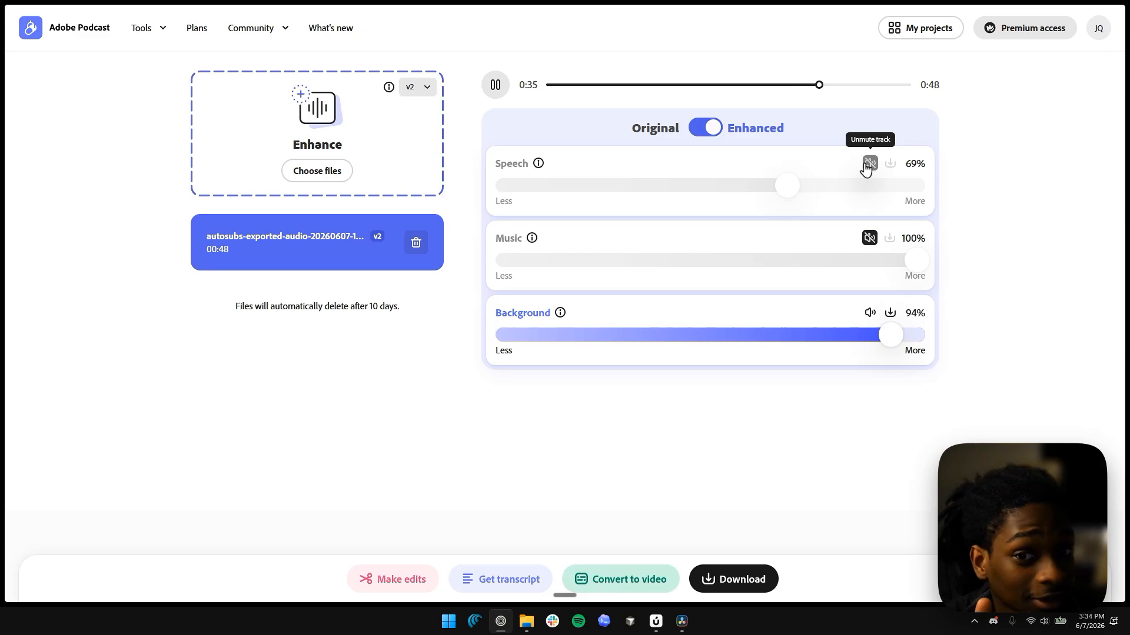
# Step: Unmute Speech, set it to 71% and download the enhanced audio
pyautogui.click(869, 164)
pyautogui.click(853, 187)
pyautogui.moveTo(857, 195); pyautogui.dragTo(796, 198)
pyautogui.click(742, 588)
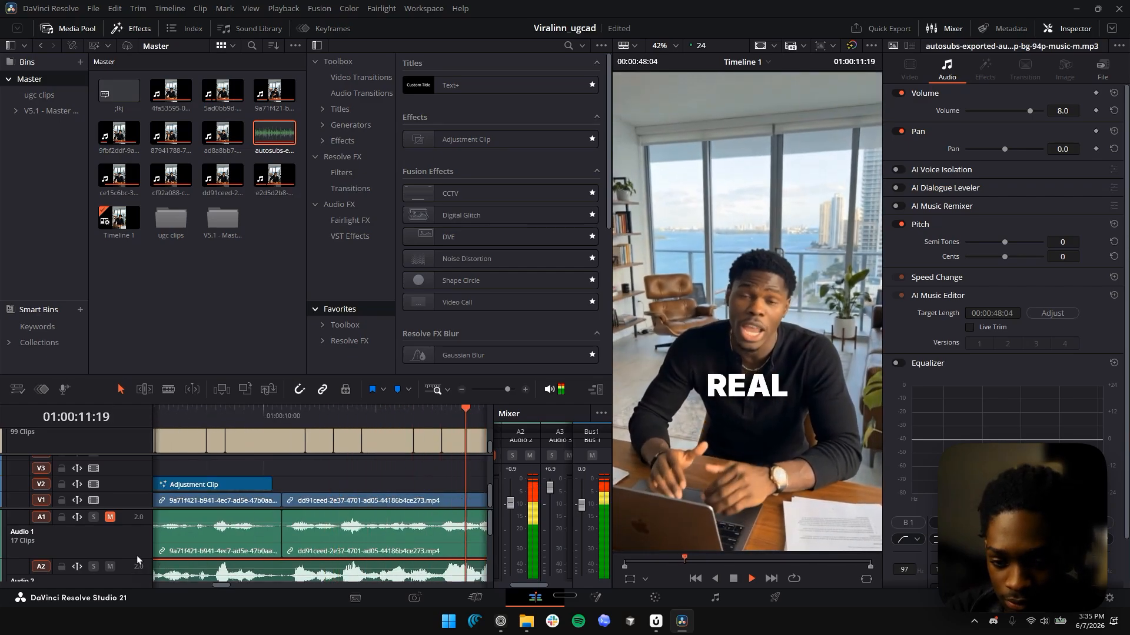
# Step: Reduce the height of the Audio 1 track and replay the timeline from the start
pyautogui.moveTo(136, 558); pyautogui.dragTo(145, 528)
pyautogui.press('space')
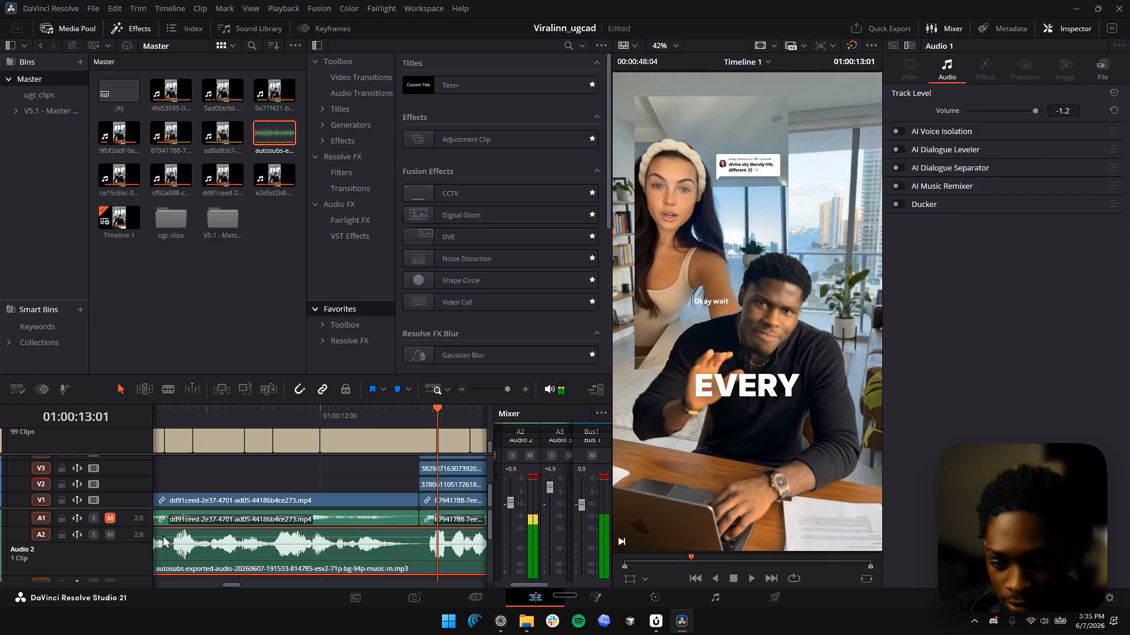
pyautogui.press('Home')
pyautogui.press('space')
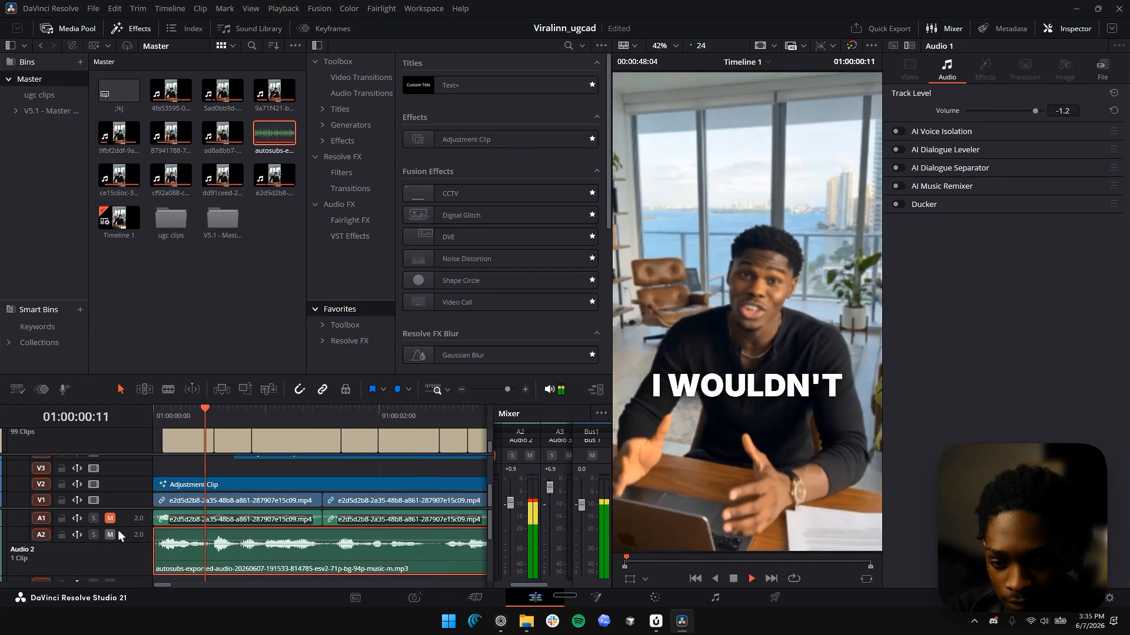
# Step: Unmute Audio 1 and lower its level to -6.2 during playback
pyautogui.click(110, 519)
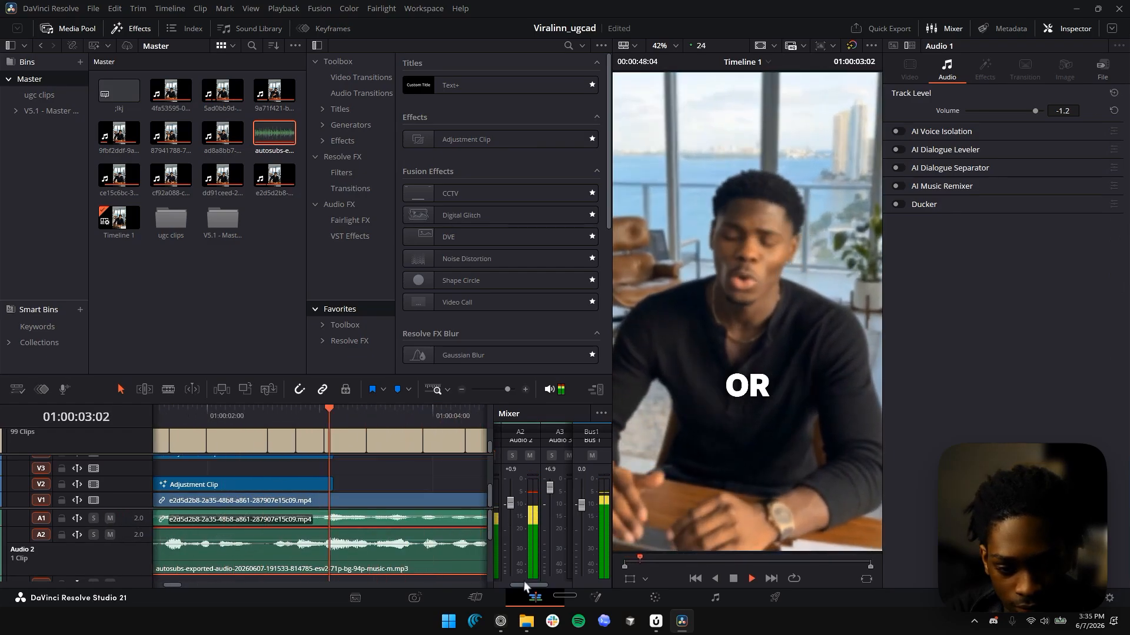
pyautogui.moveTo(524, 584); pyautogui.dragTo(506, 585)
pyautogui.moveTo(503, 509); pyautogui.dragTo(503, 522)
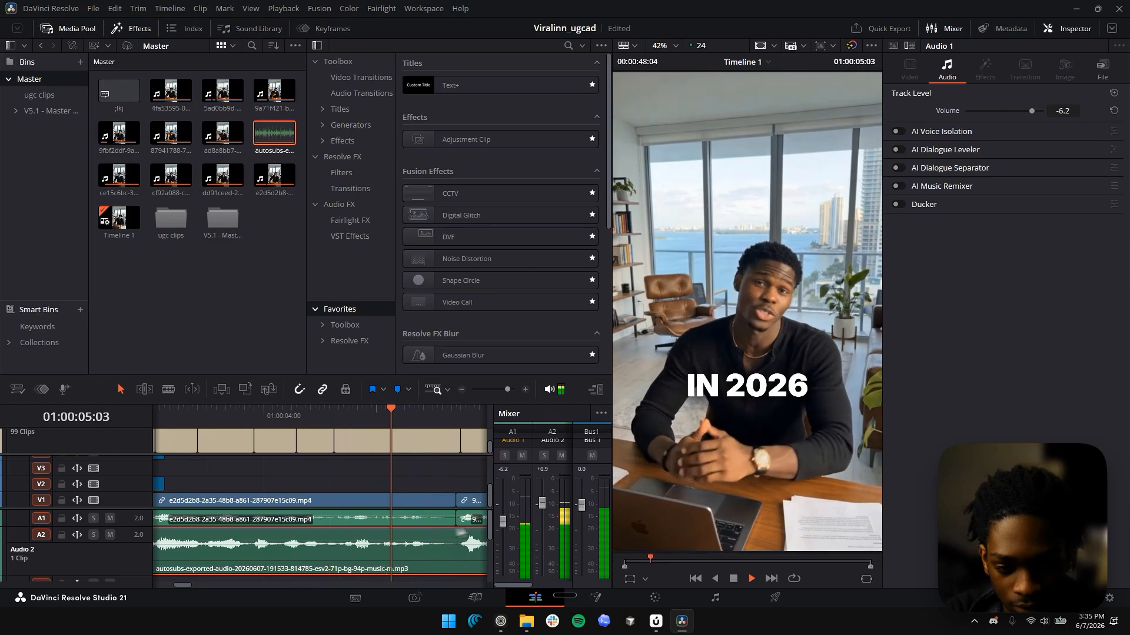
pyautogui.press('space')
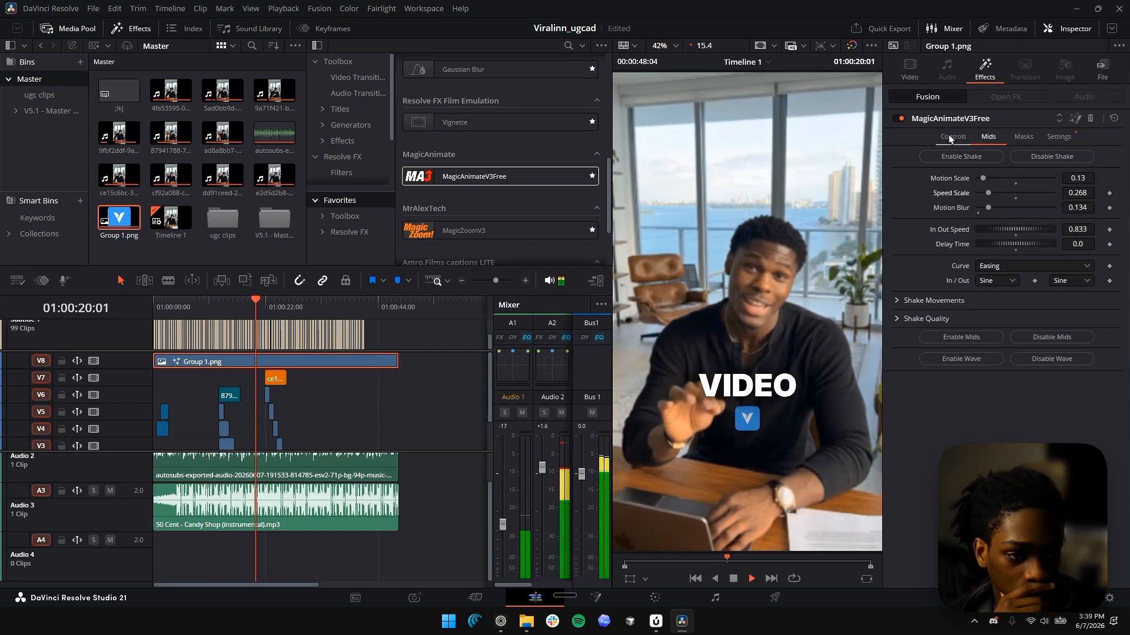
# Step: Show the main controls of the MagicAnimateV3Free effect on the Group 1.png logo clip
pyautogui.click(953, 136)
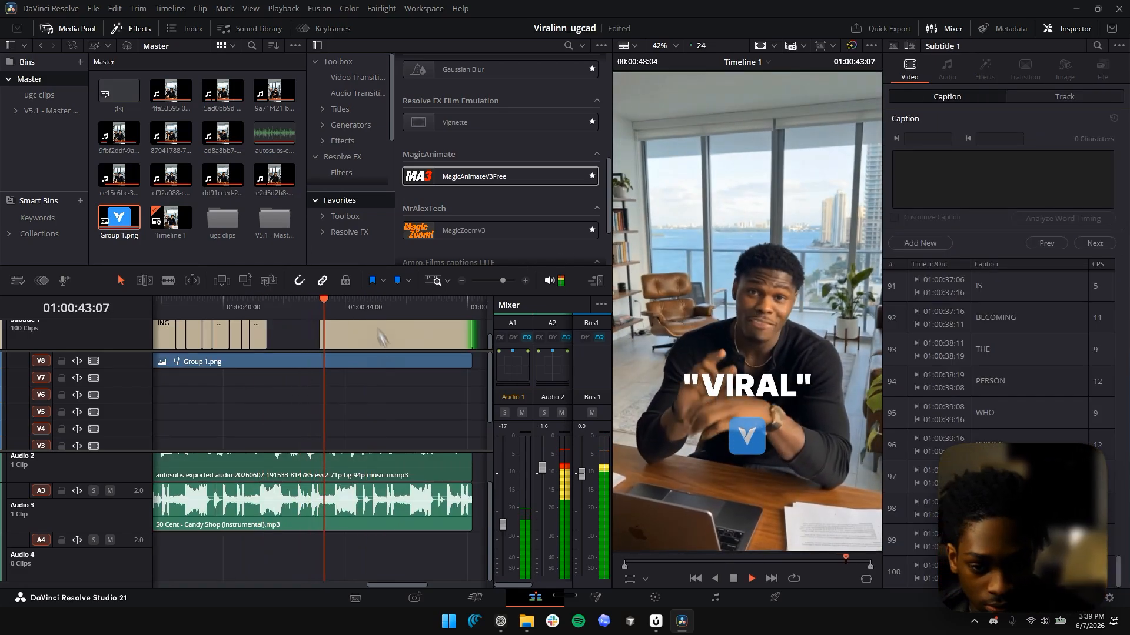
pyautogui.scroll(-5, 406, 380)
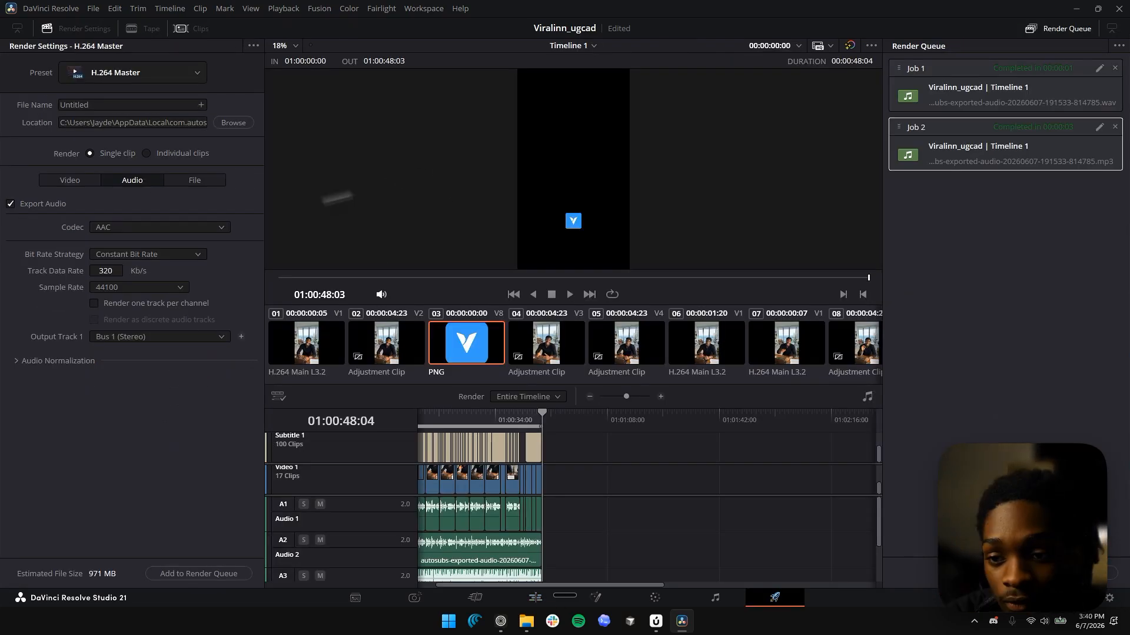
# Step: Configure the subtitle export settings for the H.264 Master video and add the entire timeline to the render queue
pyautogui.click(49, 361)
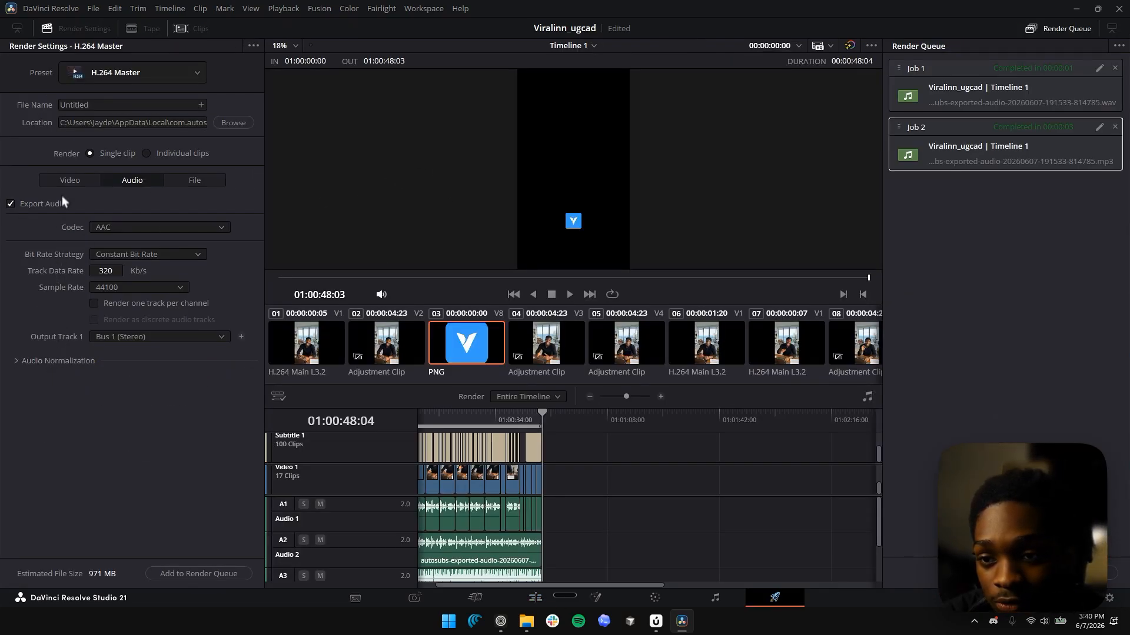
pyautogui.click(68, 180)
pyautogui.scroll(-5, 47, 548)
pyautogui.click(50, 533)
pyautogui.scroll(-2, 36, 500)
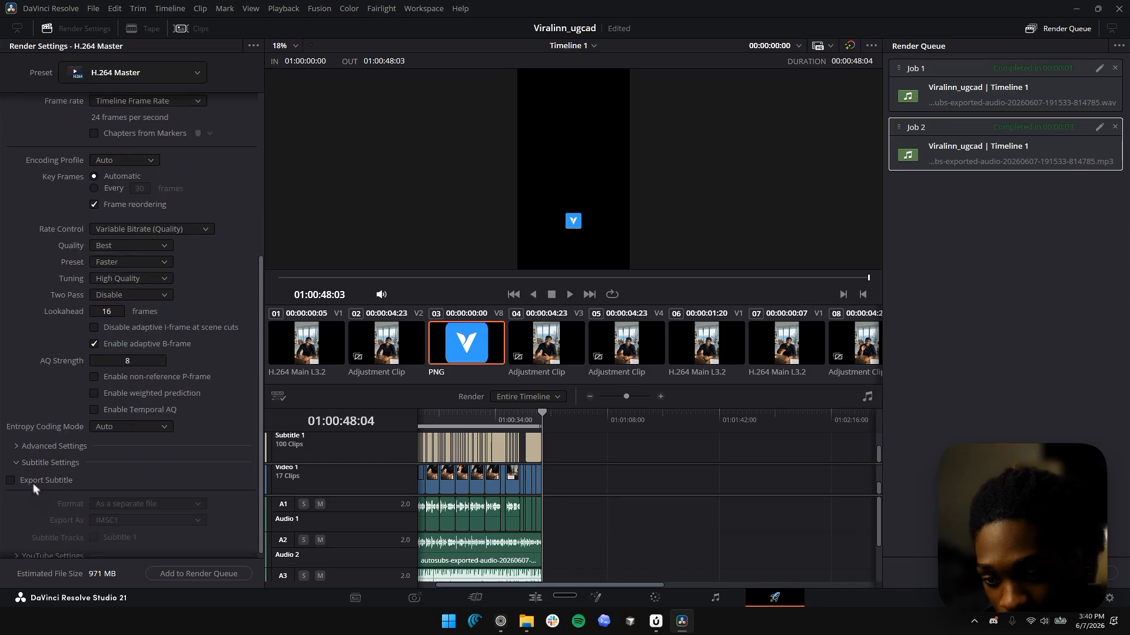
pyautogui.click(135, 532)
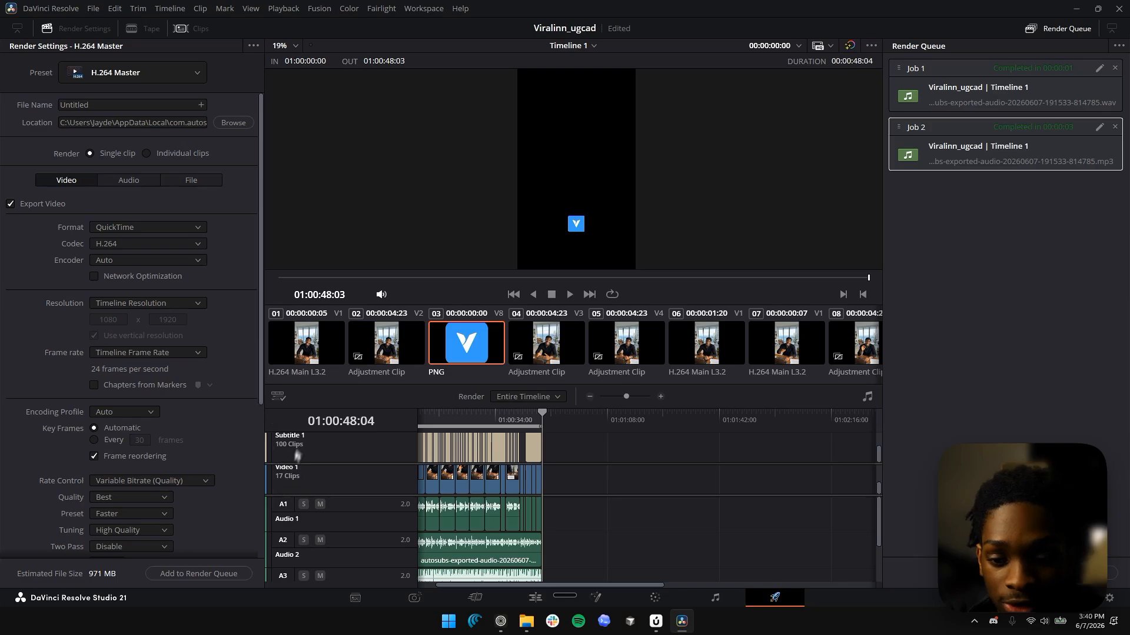
pyautogui.click(199, 573)
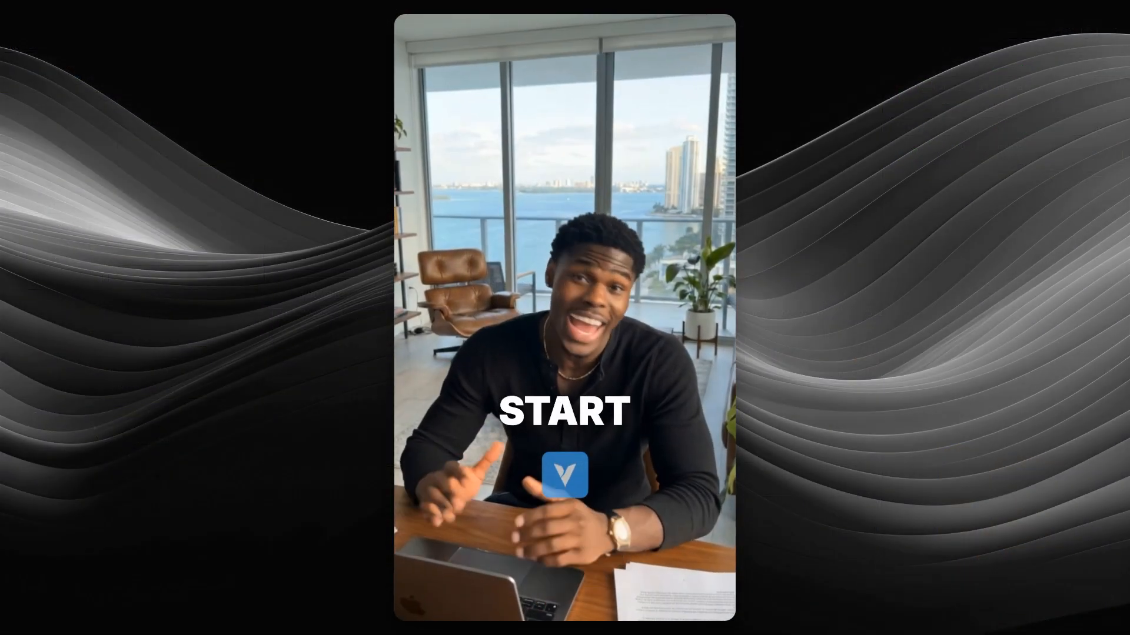